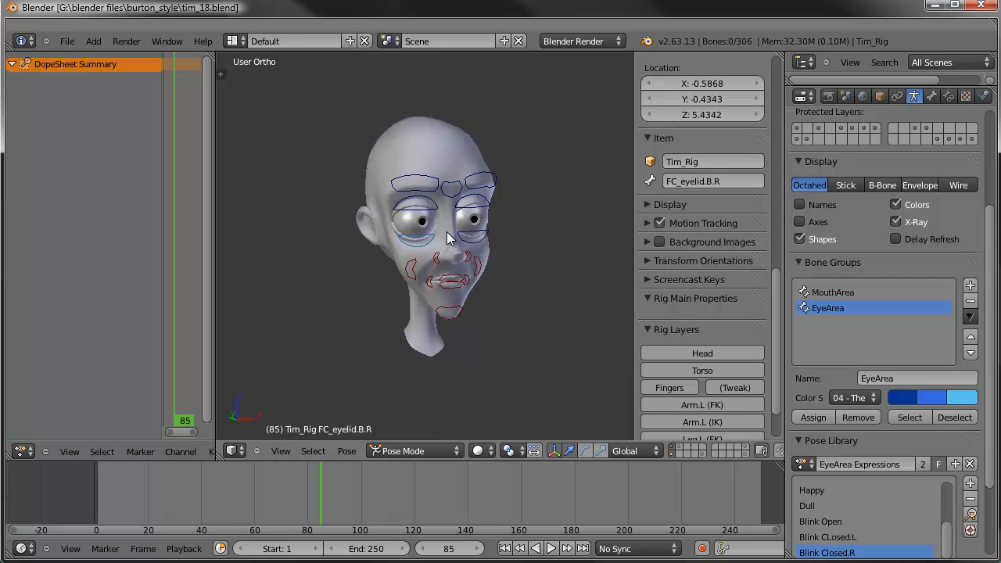
- Move the Mask modifier of the character's head and body mesh to the end of its modifier stack, after HAIR_brows
{"action": "middle_click_drag", "start_coordinate": [404, 267], "coordinate": [374, 269]}
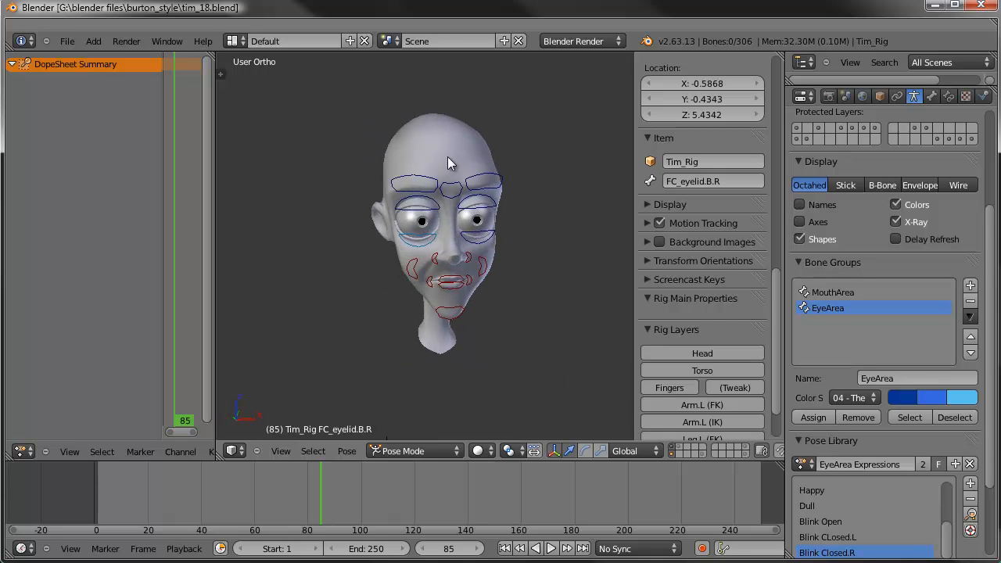
{"action": "key", "text": "ctrl+Tab"}
{"action": "right_click", "coordinate": [448, 151]}
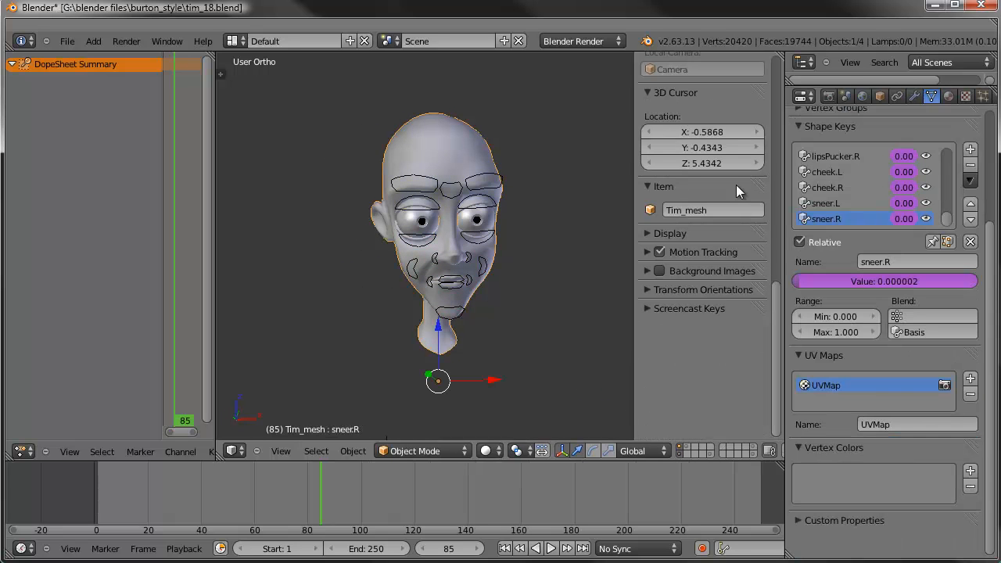
{"action": "left_click", "coordinate": [913, 95]}
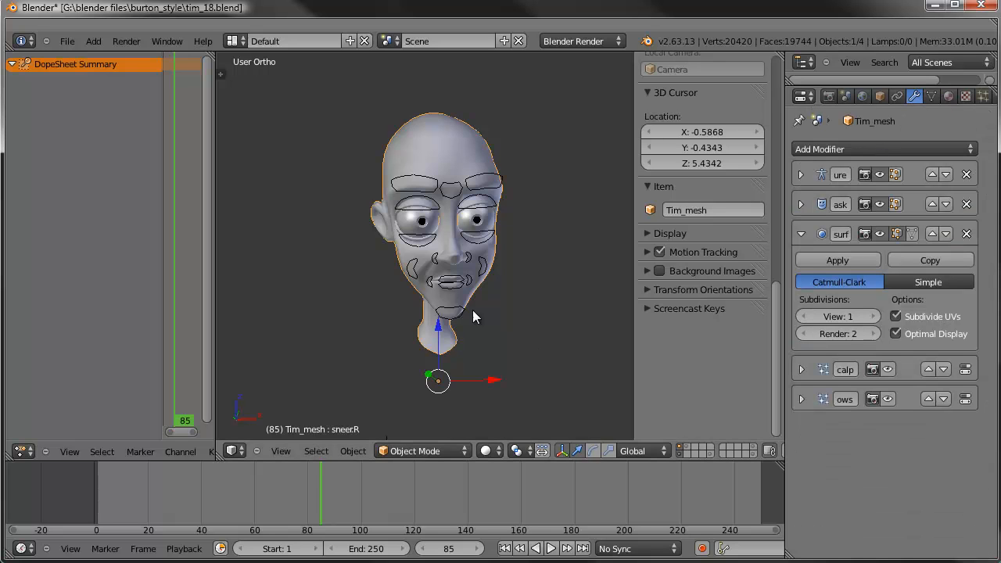
{"action": "middle_click_drag", "start_coordinate": [489, 321], "coordinate": [447, 313]}
{"action": "key", "text": "KP_1"}
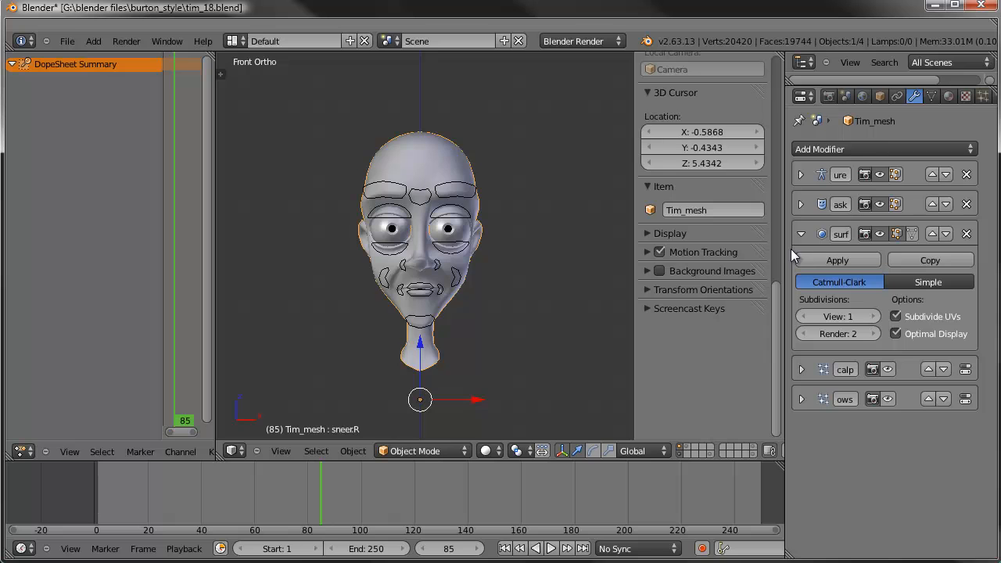
{"action": "left_click_drag", "start_coordinate": [786, 249], "coordinate": [755, 251]}
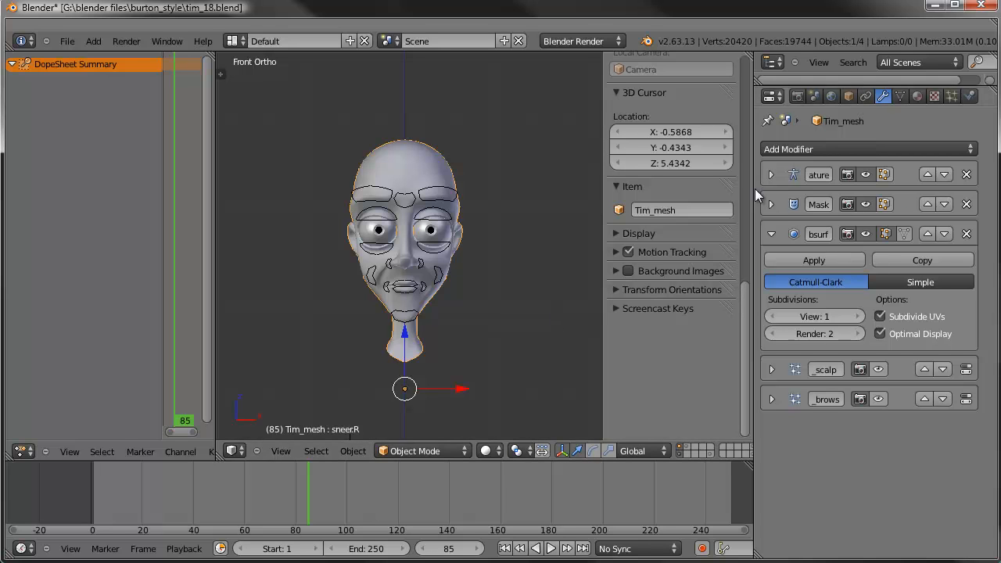
{"action": "left_click_drag", "start_coordinate": [753, 188], "coordinate": [694, 235]}
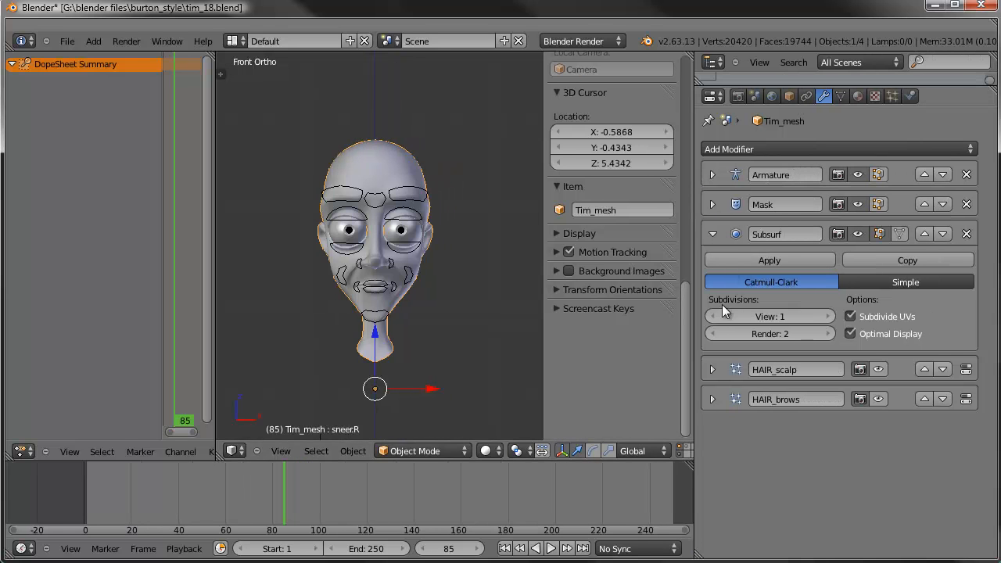
{"action": "left_click", "coordinate": [712, 234]}
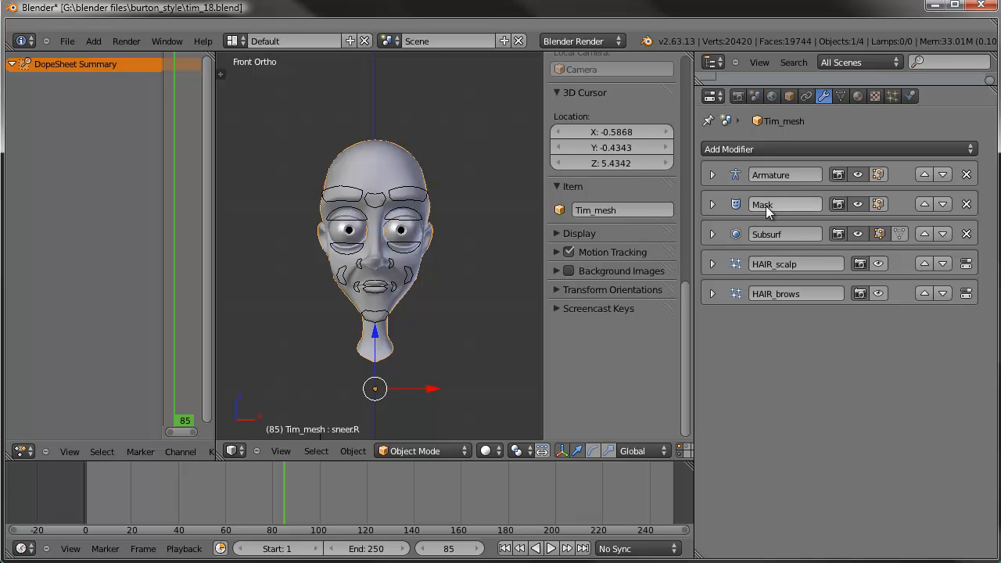
{"action": "left_click", "coordinate": [943, 204]}
{"action": "left_click", "coordinate": [942, 265]}
{"action": "left_click", "coordinate": [941, 264]}
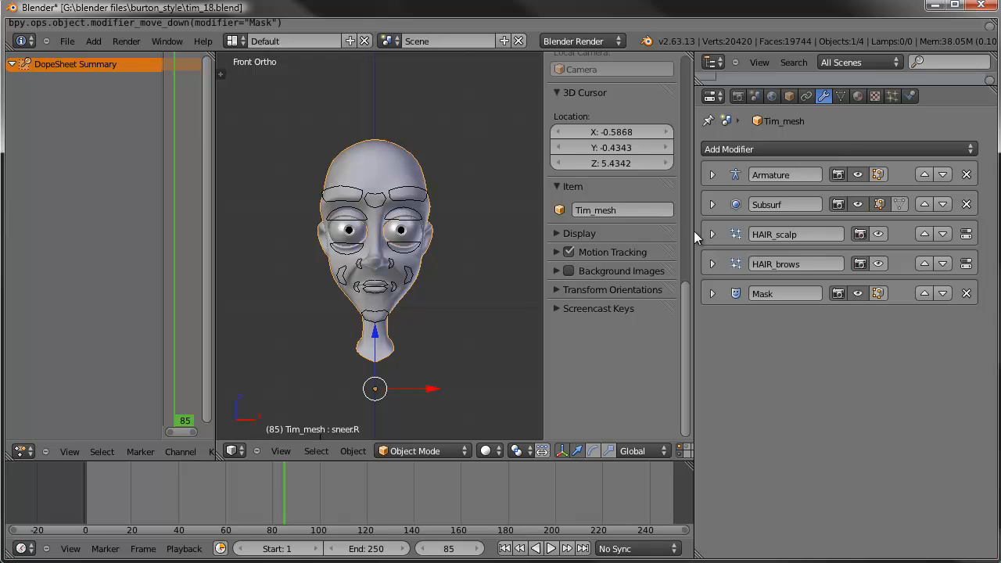
- Reveal the clothing layer and move the shirt's Mask modifier below its Armature modifier
{"action": "middle_click_drag", "start_coordinate": [453, 322], "coordinate": [449, 259], "text": "shift"}
{"action": "scroll", "coordinate": [448, 260], "scroll_direction": "down", "scroll_amount": 2}
{"action": "middle_click_drag", "start_coordinate": [568, 452], "coordinate": [397, 450]}
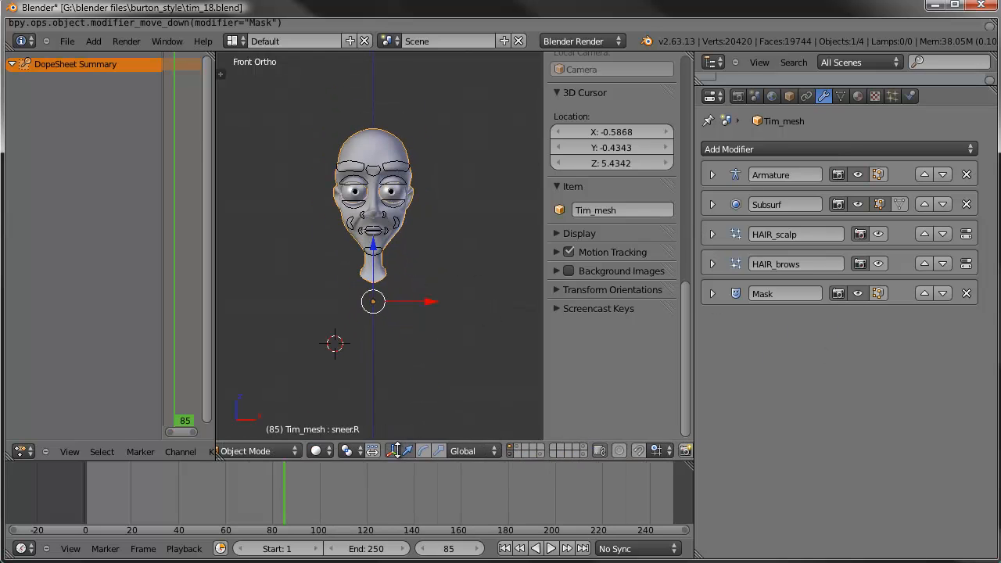
{"action": "left_click", "coordinate": [516, 446], "text": "shift"}
{"action": "right_click", "coordinate": [420, 297]}
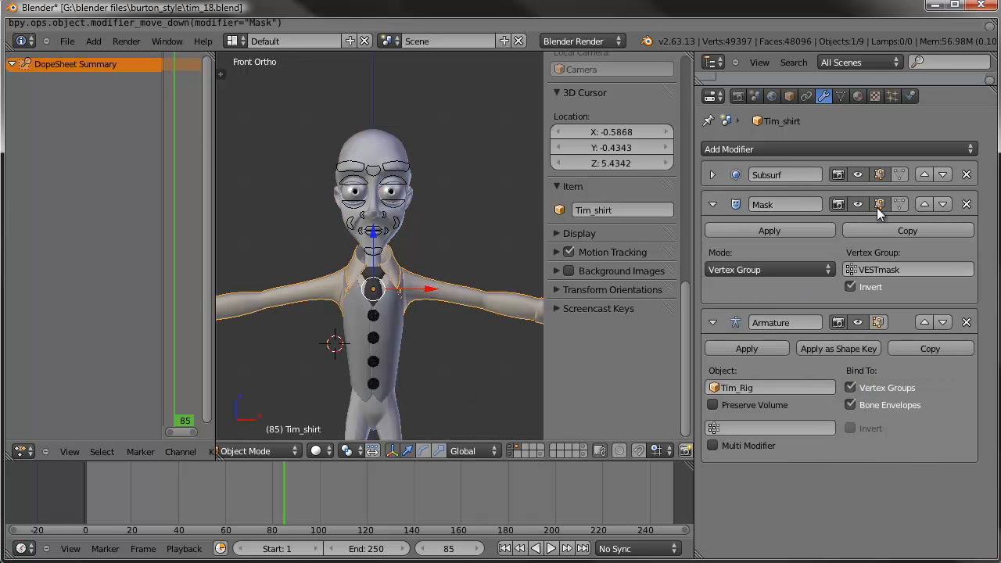
{"action": "left_click", "coordinate": [943, 204]}
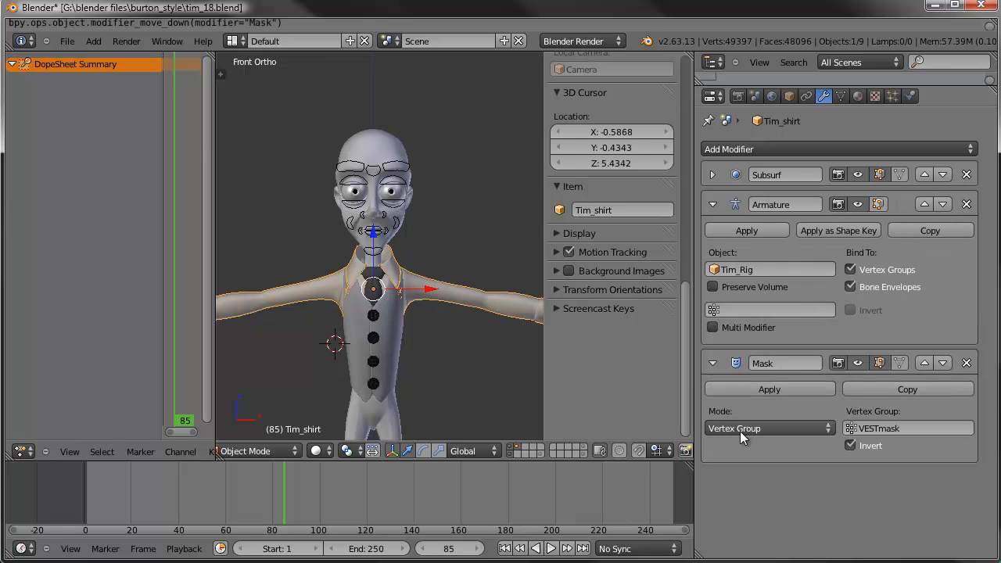
{"action": "left_click", "coordinate": [712, 203]}
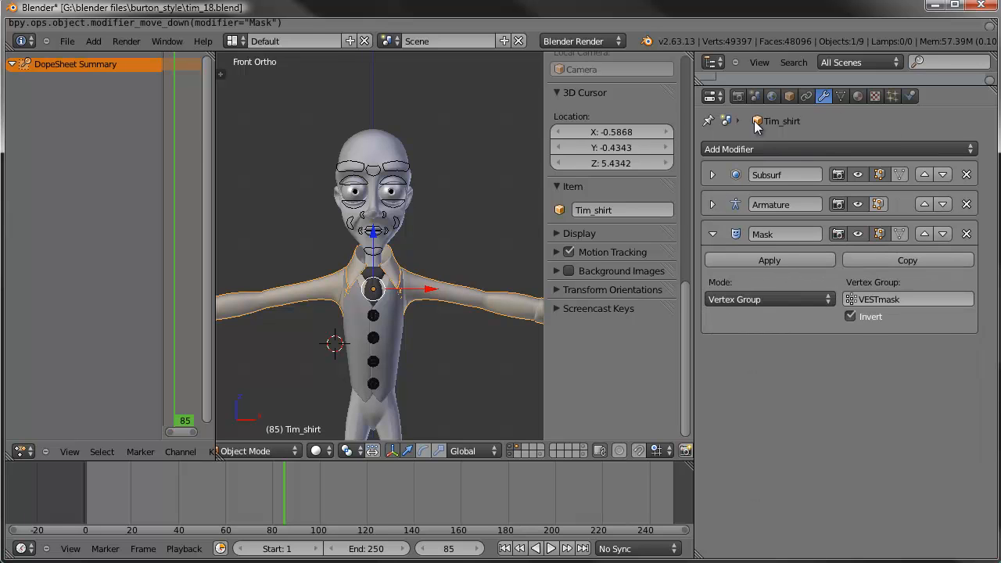
{"action": "left_click", "coordinate": [711, 232]}
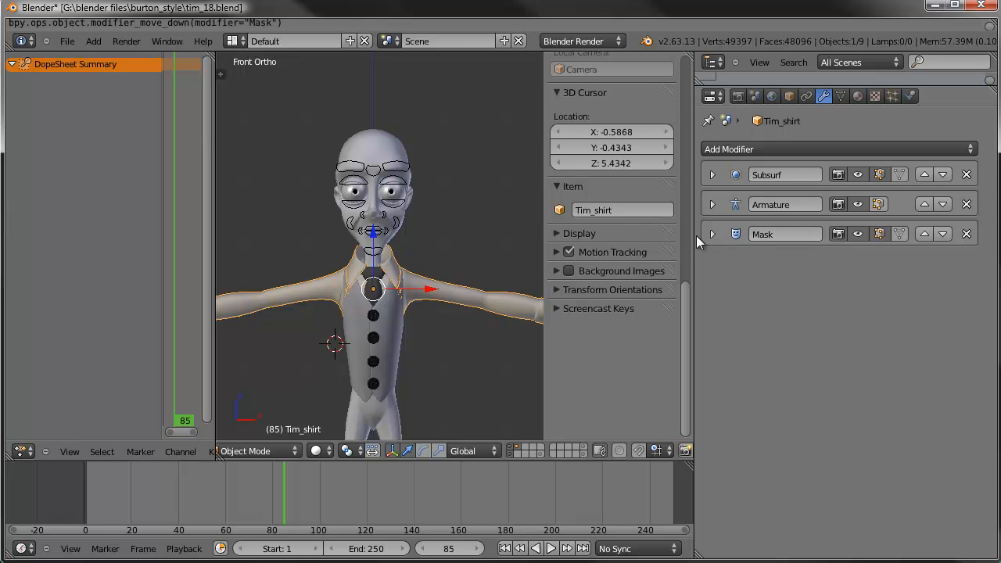
{"action": "left_click_drag", "start_coordinate": [695, 236], "coordinate": [813, 235]}
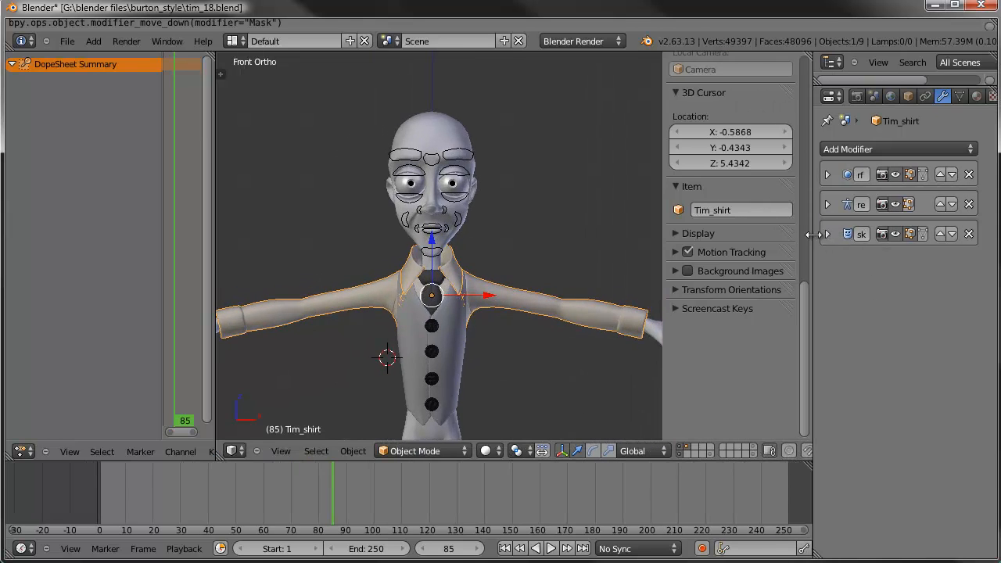
- Select the character's head and body mesh and display its material settings
{"action": "key", "text": "a"}
{"action": "mouse_move", "coordinate": [525, 254]}
{"action": "middle_mouse_down", "text": "shift"}
{"action": "mouse_move", "coordinate": [535, 215]}
{"action": "mouse_move", "coordinate": [532, 278]}
{"action": "mouse_move", "coordinate": [529, 265]}
{"action": "middle_mouse_up", "text": "shift"}
{"action": "middle_click_drag", "start_coordinate": [526, 231], "coordinate": [498, 160]}
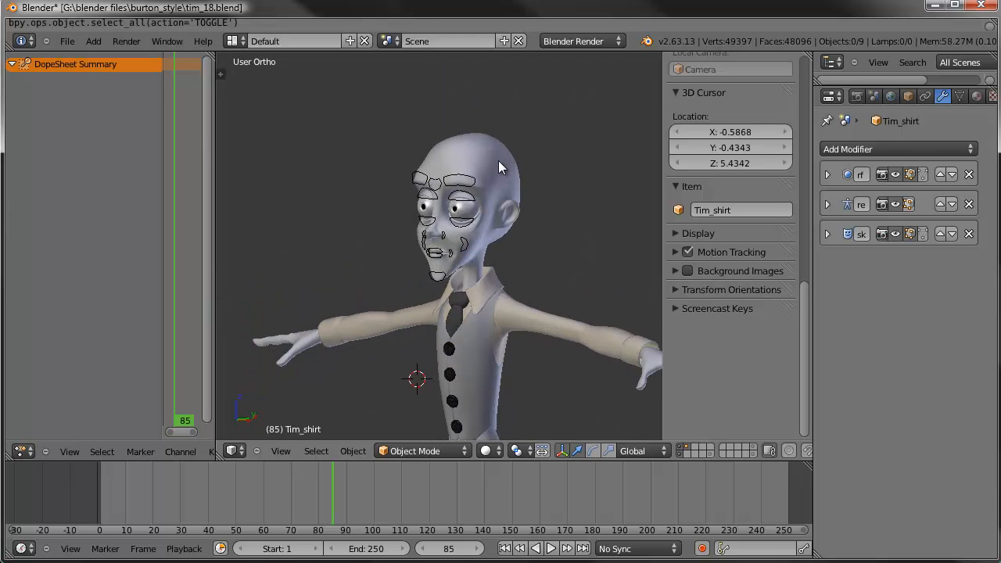
{"action": "right_click", "coordinate": [497, 160]}
{"action": "left_click", "coordinate": [976, 95]}
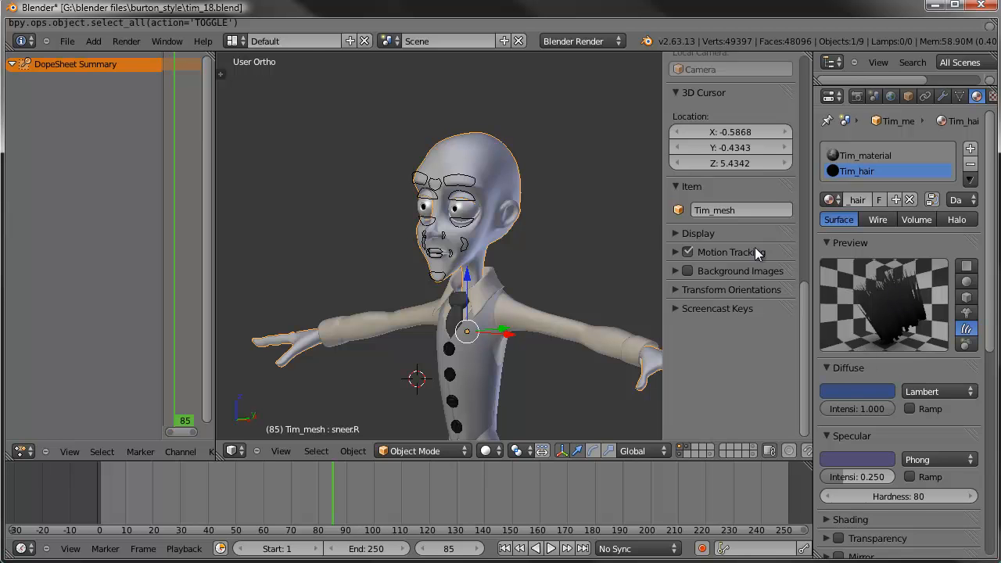
{"action": "middle_click_drag", "start_coordinate": [618, 225], "coordinate": [496, 327]}
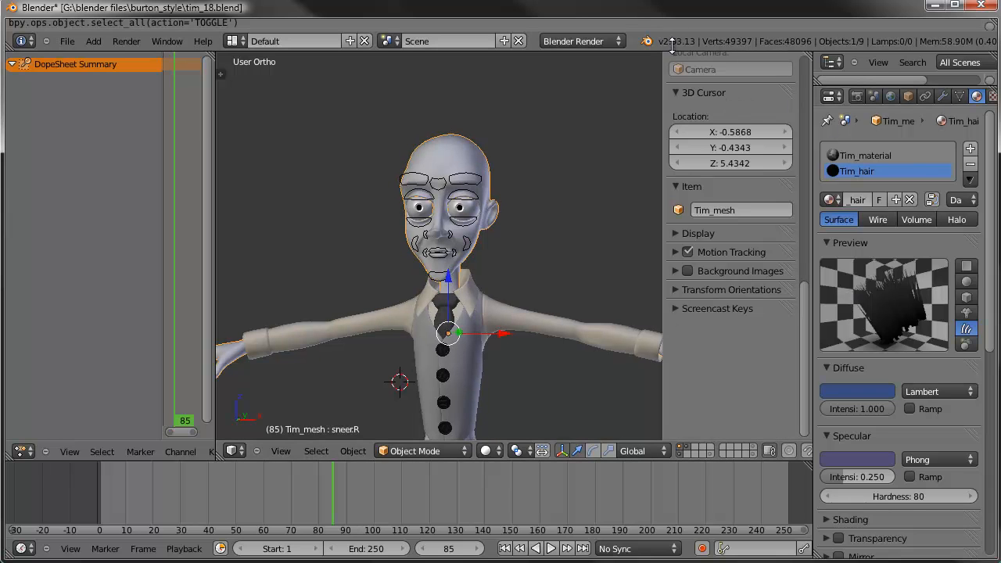
- Shrink the information area to its header and save the current file
{"action": "left_click_drag", "start_coordinate": [670, 48], "coordinate": [669, 29]}
{"action": "mouse_move", "coordinate": [417, 269]}
{"action": "middle_mouse_down"}
{"action": "mouse_move", "coordinate": [486, 271]}
{"action": "mouse_move", "coordinate": [435, 267]}
{"action": "middle_mouse_up"}
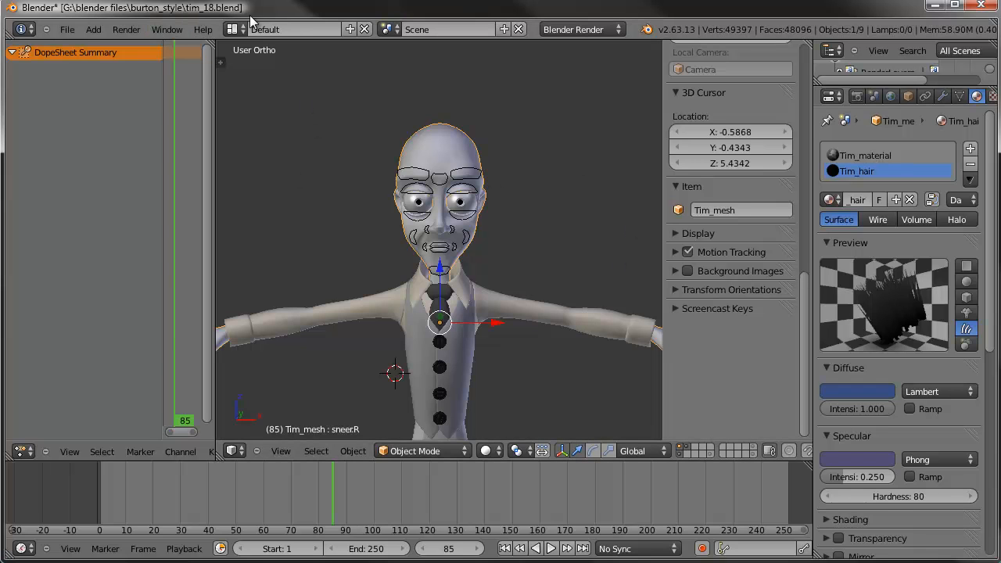
{"action": "left_click", "coordinate": [66, 30]}
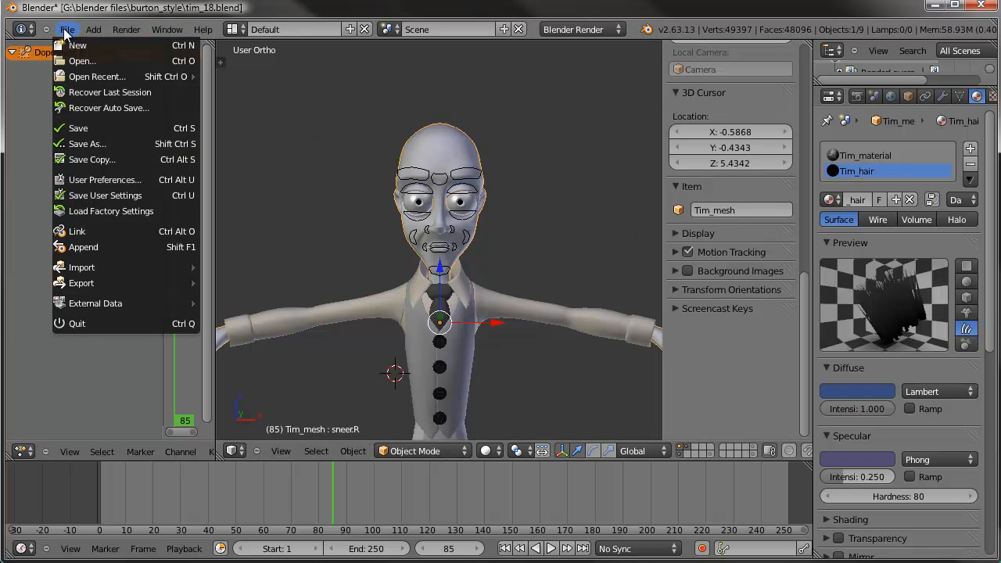
{"action": "left_click", "coordinate": [99, 128]}
- Deselect everything and rename the character's head and body mesh object as Elizabeth_mesh
{"action": "middle_click_drag", "start_coordinate": [527, 277], "coordinate": [499, 224]}
{"action": "scroll", "coordinate": [494, 257], "scroll_direction": "down", "scroll_amount": 1}
{"action": "key", "text": "a"}
{"action": "mouse_move", "coordinate": [380, 323]}
{"action": "middle_mouse_down"}
{"action": "mouse_move", "coordinate": [425, 314]}
{"action": "mouse_move", "coordinate": [389, 332]}
{"action": "middle_mouse_up"}
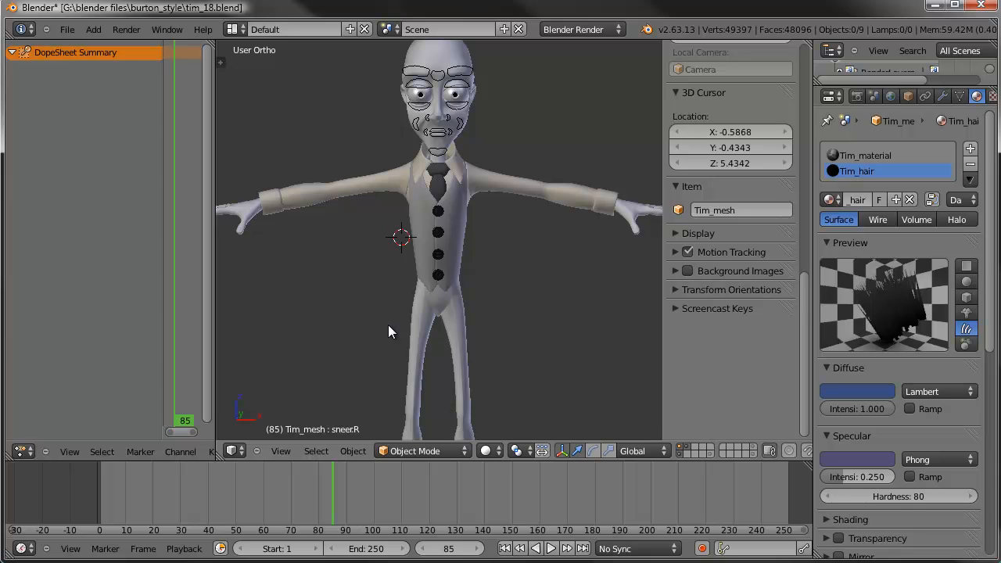
{"action": "middle_click_drag", "start_coordinate": [387, 325], "coordinate": [369, 305]}
{"action": "scroll", "coordinate": [370, 305], "scroll_direction": "down", "scroll_amount": 1}
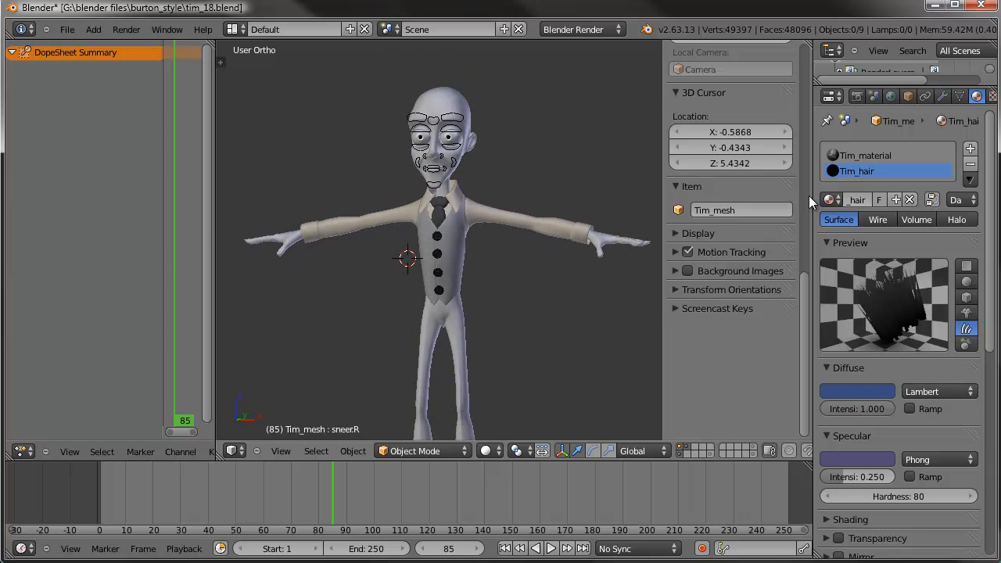
{"action": "left_click", "coordinate": [709, 213]}
{"action": "left_click_drag", "start_coordinate": [707, 211], "coordinate": [679, 209]}
{"action": "type", "text": "Elizabeth"}
{"action": "key", "text": "shift+Left"}
{"action": "key", "text": "shift+Left"}
{"action": "key", "text": "shift+Left"}
{"action": "key", "text": "shift+Left"}
{"action": "key", "text": "shift+Left"}
{"action": "key", "text": "shift+Left"}
{"action": "key", "text": "shift+Left"}
{"action": "key", "text": "shift+Left"}
{"action": "key", "text": "shift+Left"}
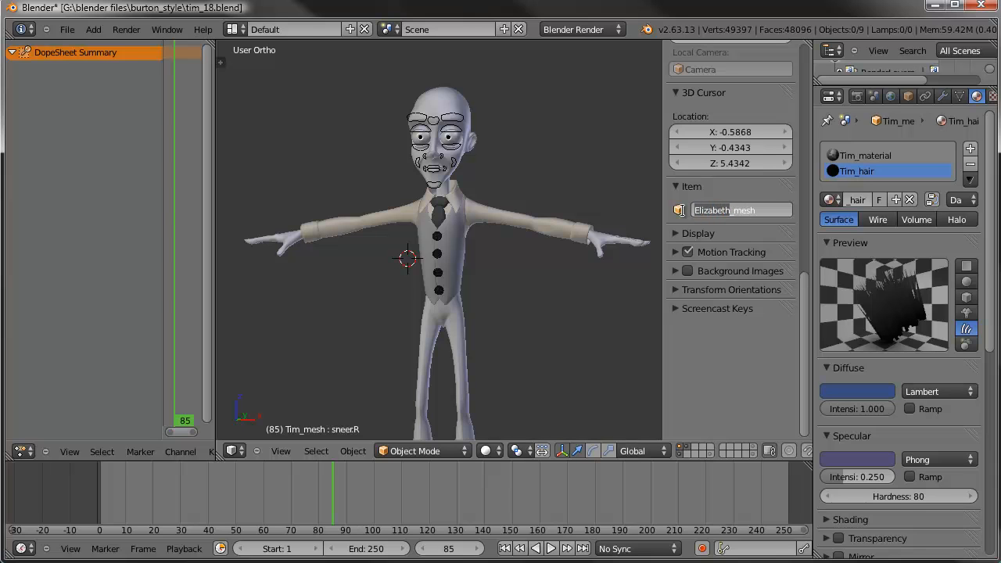
- Confirm the object's new name and start the Screencast Keys display
{"action": "left_click", "coordinate": [681, 308]}
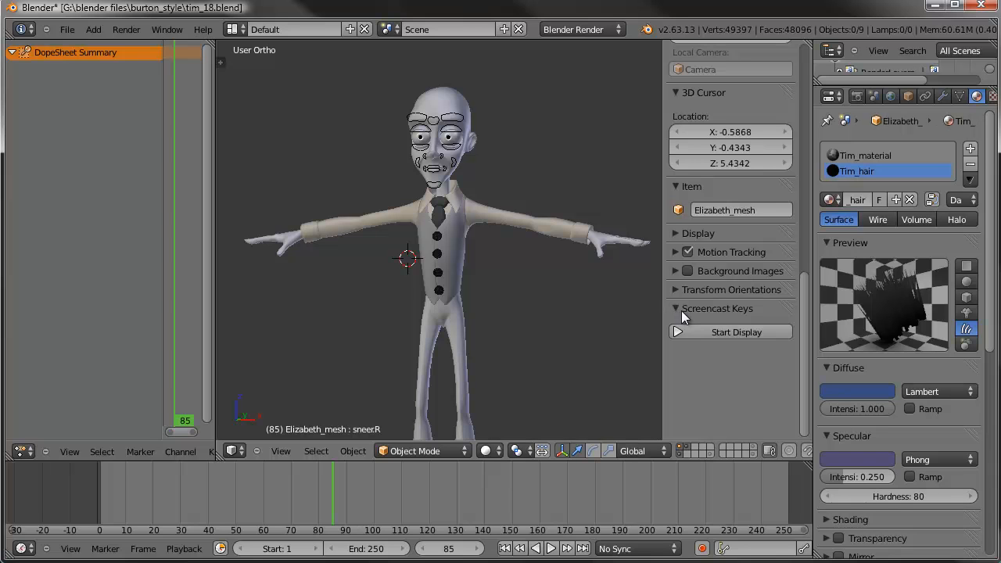
{"action": "left_click", "coordinate": [700, 332]}
{"action": "left_click", "coordinate": [733, 210]}
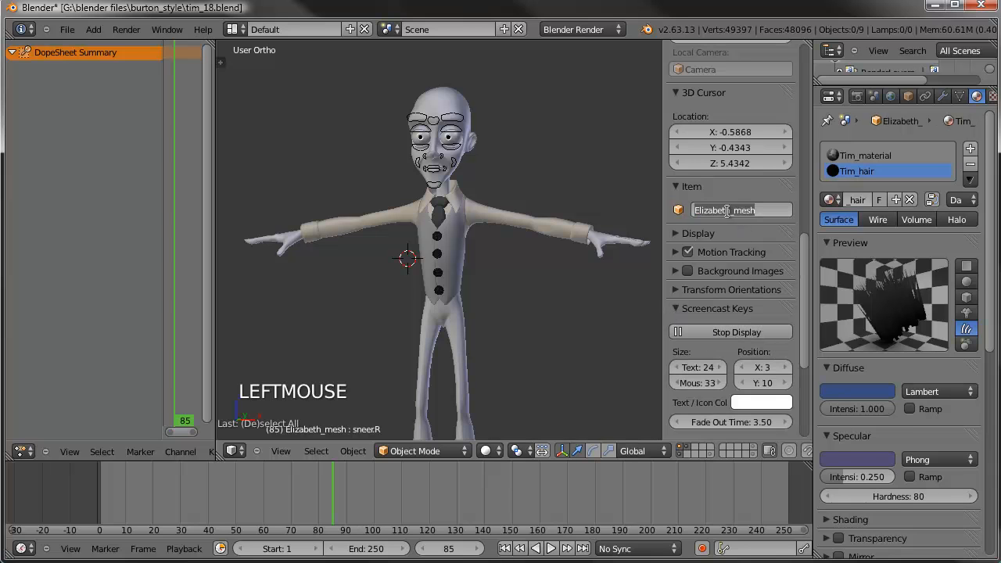
{"action": "mouse_move", "coordinate": [732, 210]}
{"action": "left_mouse_down"}
{"action": "mouse_move", "coordinate": [674, 213]}
{"action": "mouse_move", "coordinate": [730, 209]}
{"action": "left_mouse_up"}
{"action": "left_click", "coordinate": [697, 209]}
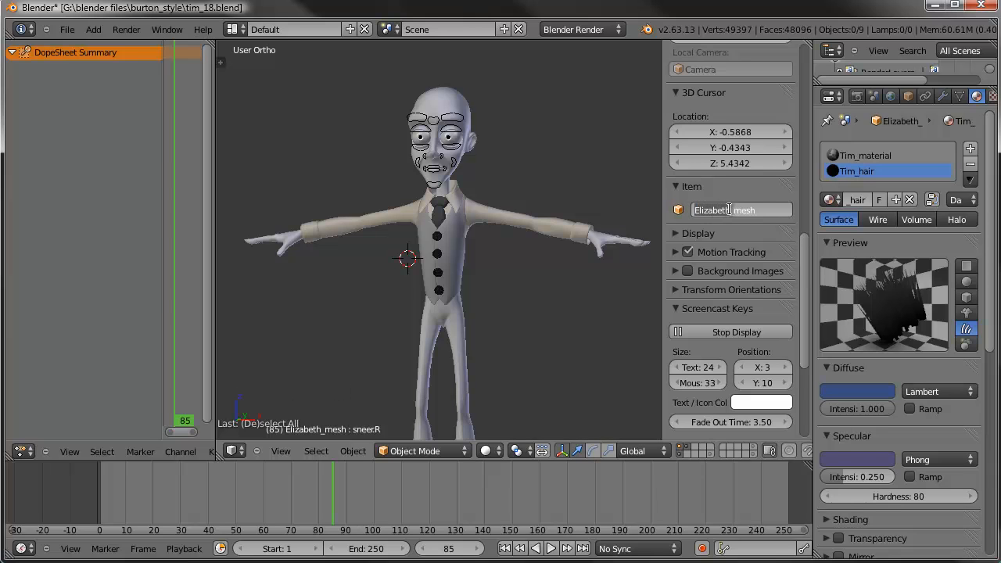
{"action": "left_click", "coordinate": [722, 192]}
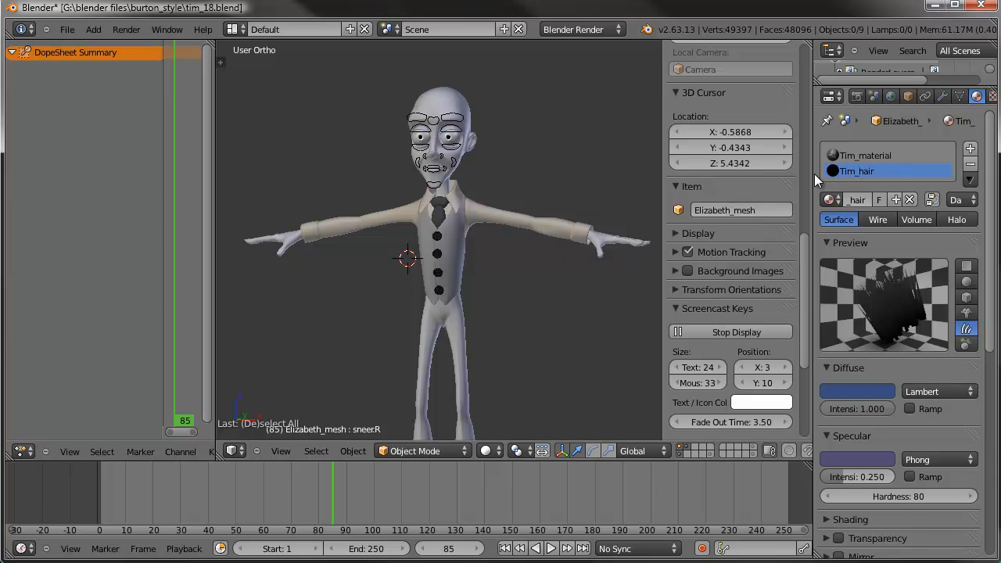
- Rename the body mesh's data block as Elizabeth
{"action": "left_click_drag", "start_coordinate": [813, 181], "coordinate": [726, 181]}
{"action": "left_click", "coordinate": [870, 93]}
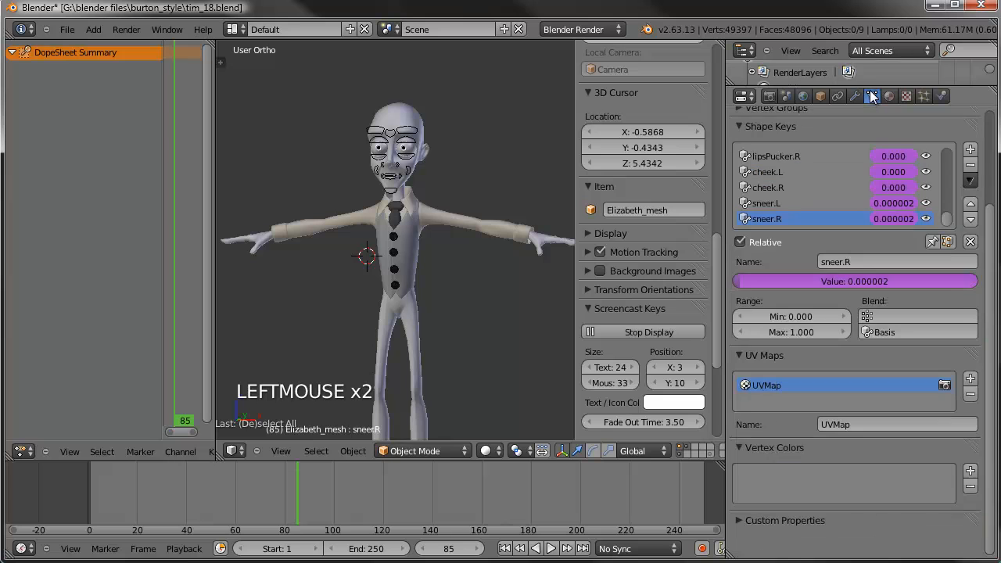
{"action": "scroll", "coordinate": [868, 123], "scroll_direction": "up", "scroll_amount": 4}
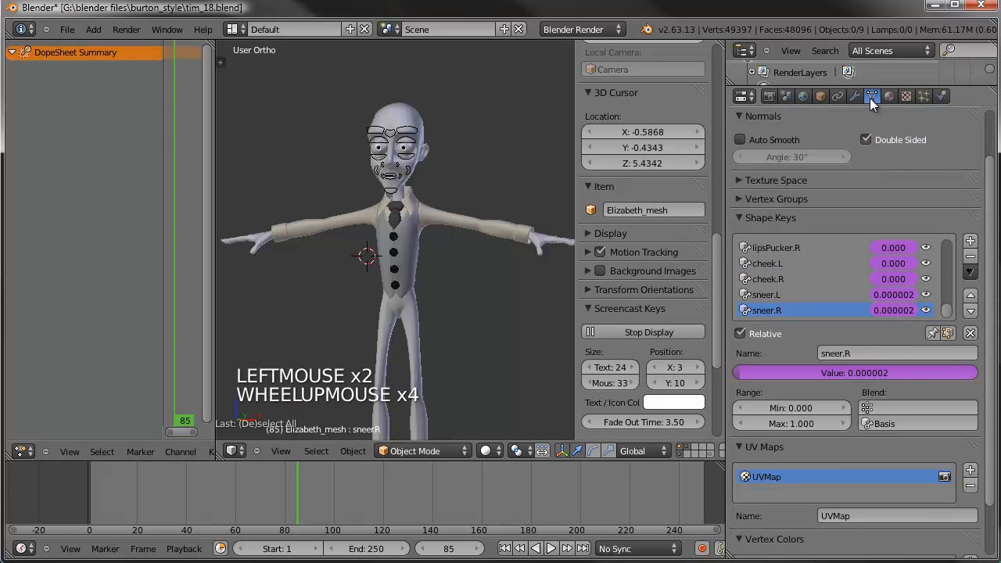
{"action": "scroll", "coordinate": [869, 98], "scroll_direction": "up", "scroll_amount": 3}
{"action": "scroll", "coordinate": [942, 141], "scroll_direction": "up", "scroll_amount": 5}
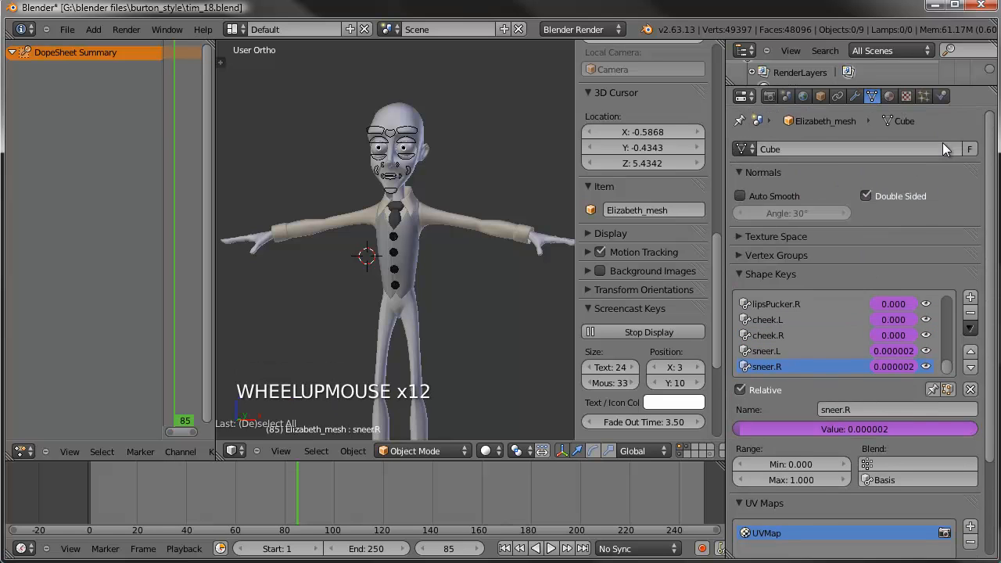
{"action": "left_click", "coordinate": [792, 148]}
{"action": "type", "text": "Elizabeth"}
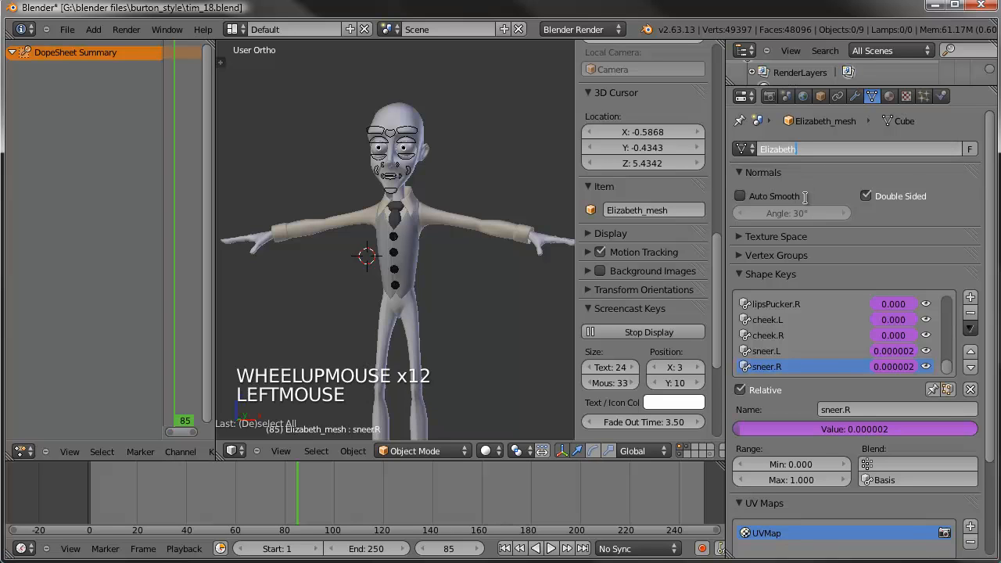
{"action": "key", "text": "Return"}
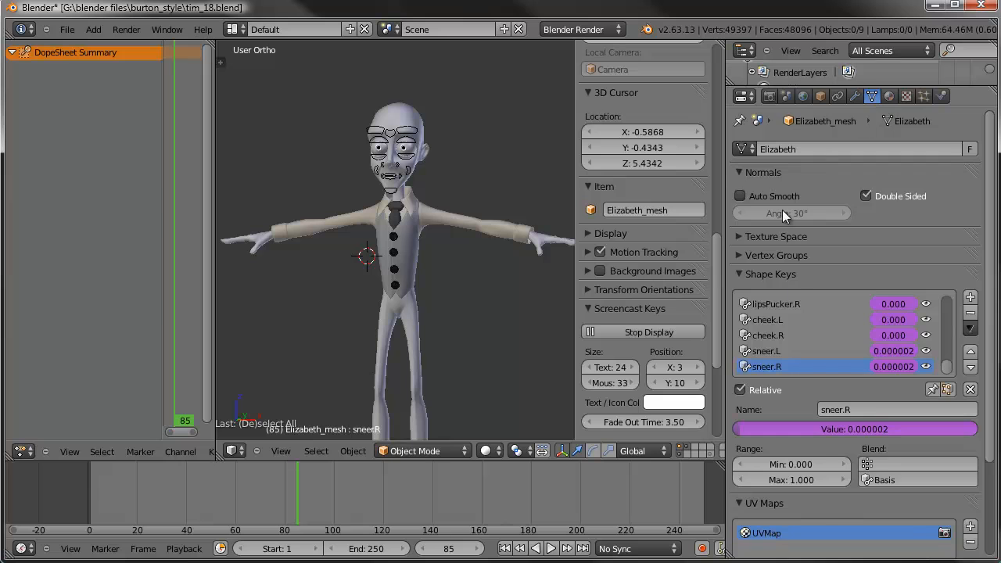
- Rename the mesh's hair material as Elizabeth_hair
{"action": "scroll", "coordinate": [821, 415], "scroll_direction": "down", "scroll_amount": 5}
{"action": "scroll", "coordinate": [844, 247], "scroll_direction": "up", "scroll_amount": 3}
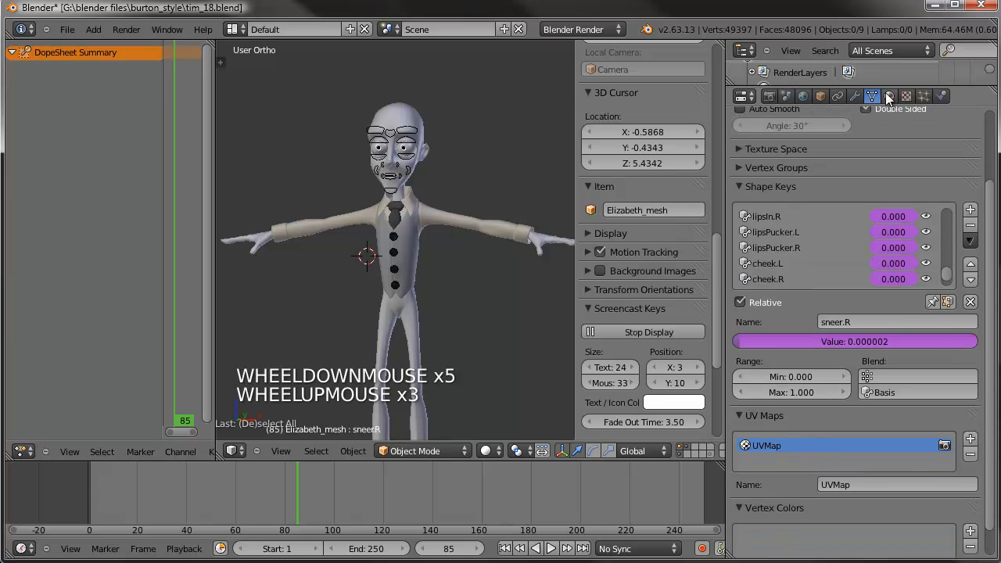
{"action": "left_click", "coordinate": [888, 95]}
{"action": "left_click", "coordinate": [770, 199]}
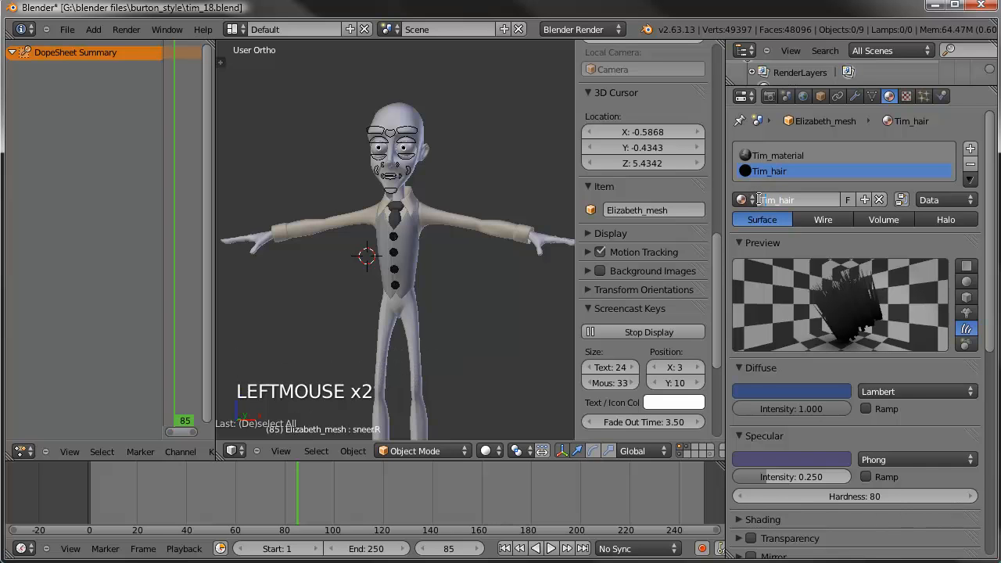
{"action": "key", "text": "BackSpace"}
{"action": "key", "text": "BackSpace"}
{"action": "type", "text": "Elizabeth_"}
{"action": "key", "text": "Return"}
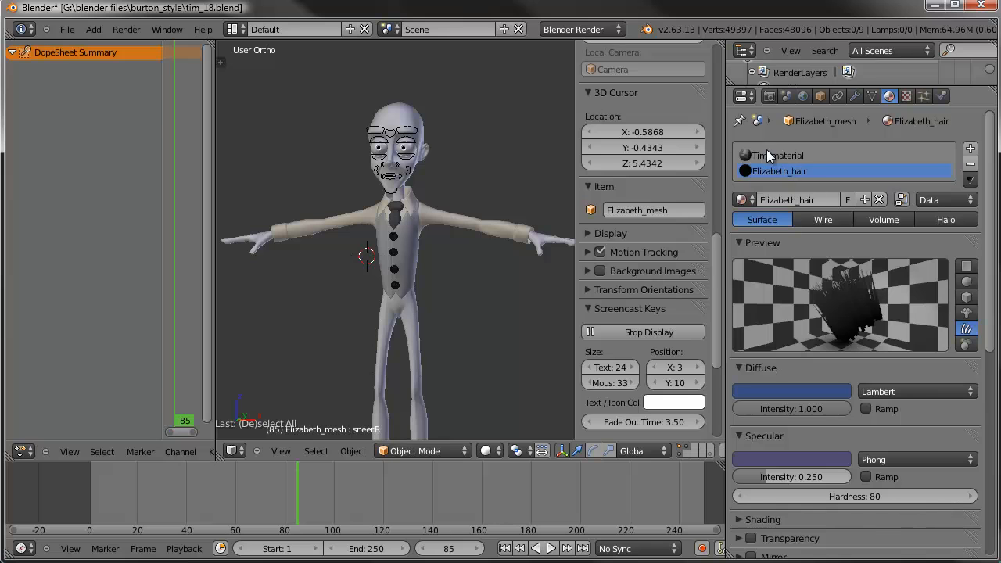
- Rename the first material of the mesh as Elizabeth_material
{"action": "left_click", "coordinate": [766, 151]}
{"action": "left_click", "coordinate": [784, 201]}
{"action": "left_click_drag", "start_coordinate": [776, 201], "coordinate": [743, 202]}
{"action": "type", "text": "Elizabeth"}
{"action": "key", "text": "Return"}
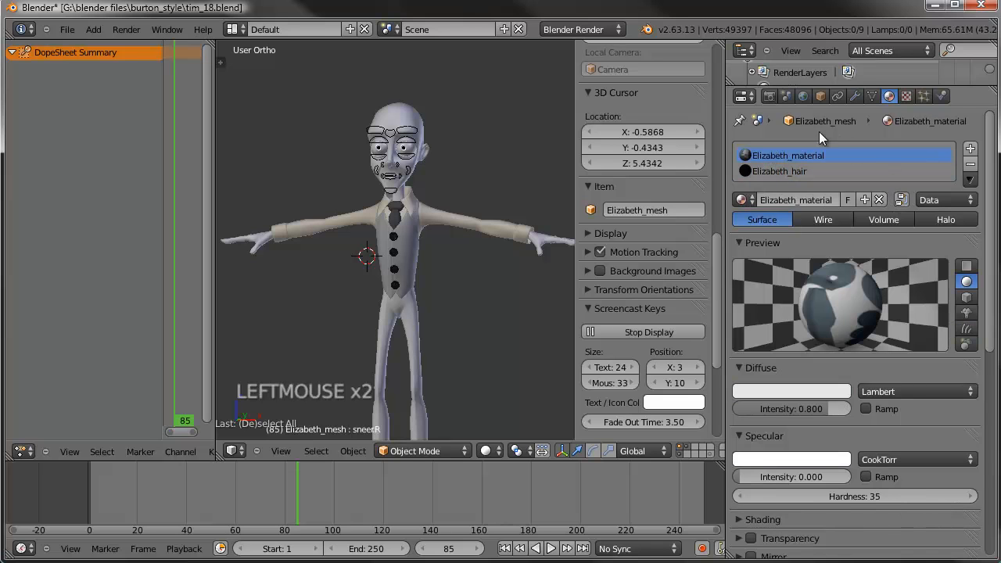
- Rename the body material's color texture as Elizabeth_mesh_Color
{"action": "left_click", "coordinate": [904, 96]}
{"action": "left_click", "coordinate": [778, 175]}
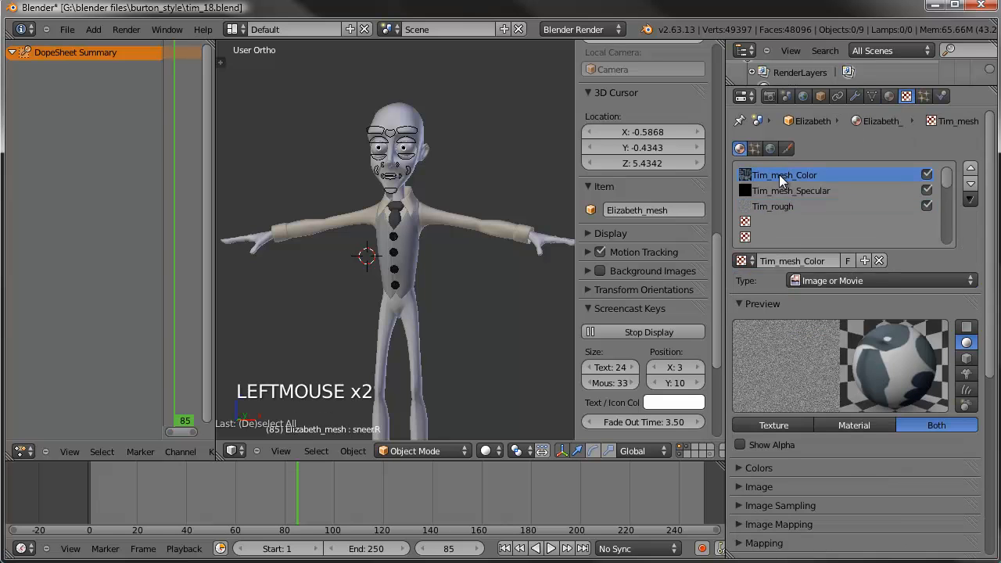
{"action": "left_click", "coordinate": [784, 261]}
{"action": "left_click_drag", "start_coordinate": [777, 262], "coordinate": [757, 262]}
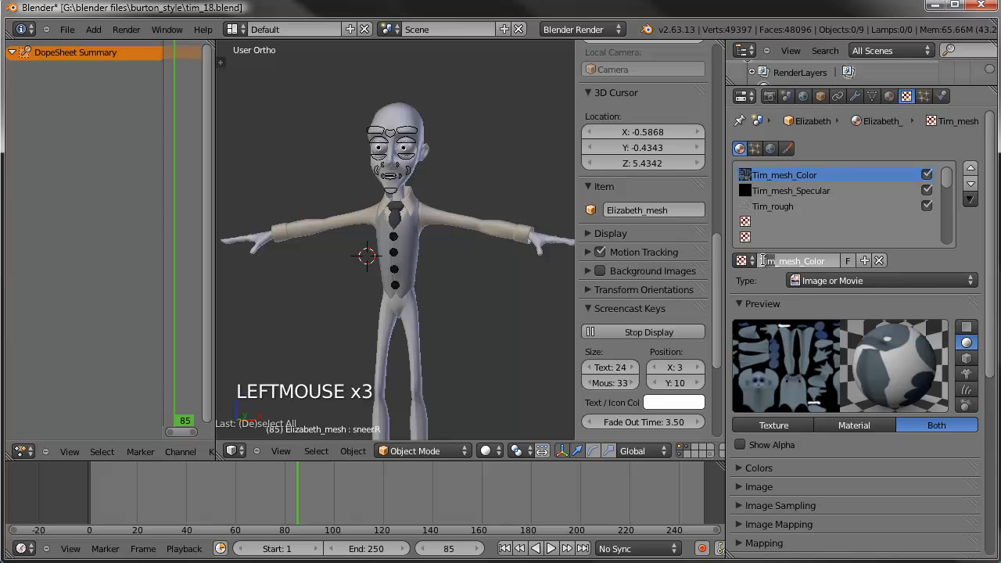
{"action": "type", "text": "Elizabeth"}
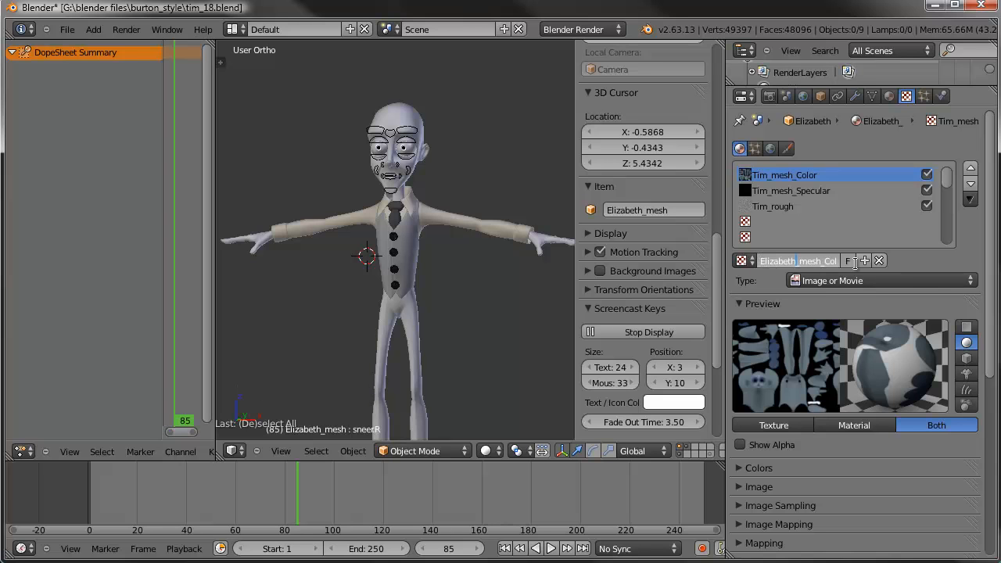
- Rename the body material's specular texture as Elizabeth_mesh_Specular
{"action": "left_click", "coordinate": [786, 192]}
{"action": "double_click", "coordinate": [774, 262]}
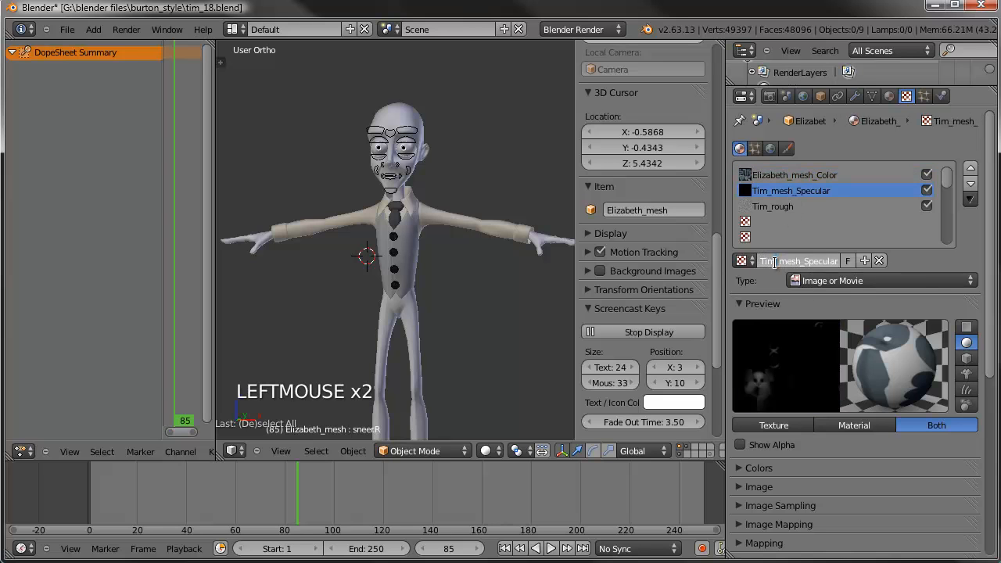
{"action": "left_click_drag", "start_coordinate": [777, 262], "coordinate": [758, 261]}
{"action": "type", "text": "Elizabeth"}
{"action": "key", "text": "Return"}
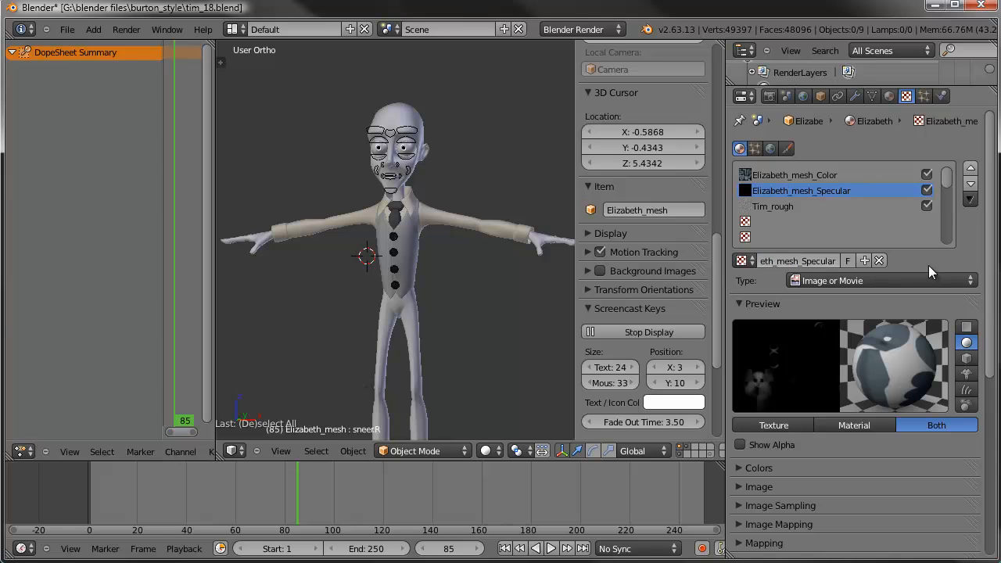
- Rename the clouds texture Tim_rough of the body material as Elizabeth_rough
{"action": "left_click", "coordinate": [773, 205]}
{"action": "double_click", "coordinate": [786, 260]}
{"action": "left_click_drag", "start_coordinate": [780, 261], "coordinate": [765, 261]}
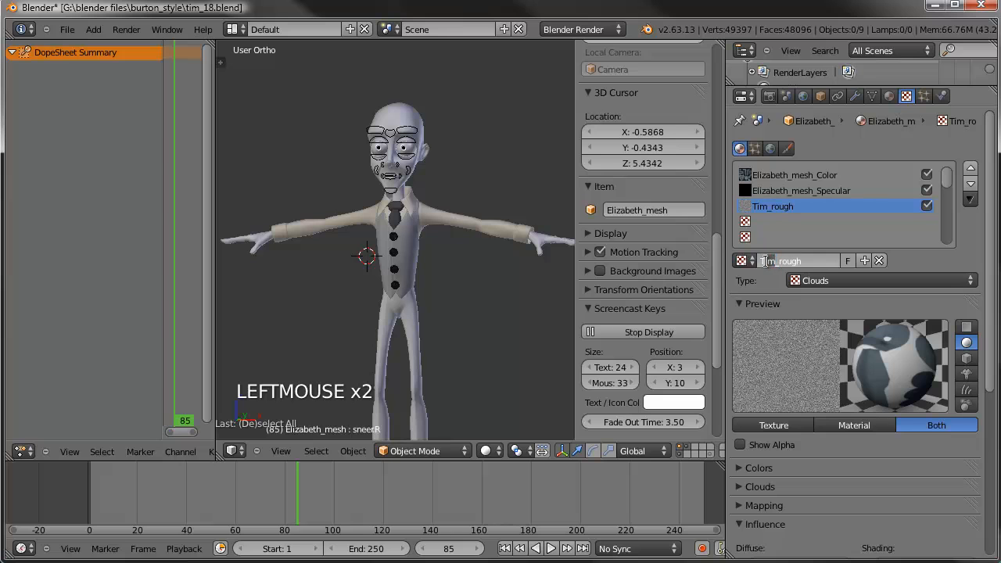
{"action": "type", "text": "Elizabeth"}
{"action": "key", "text": "Return"}
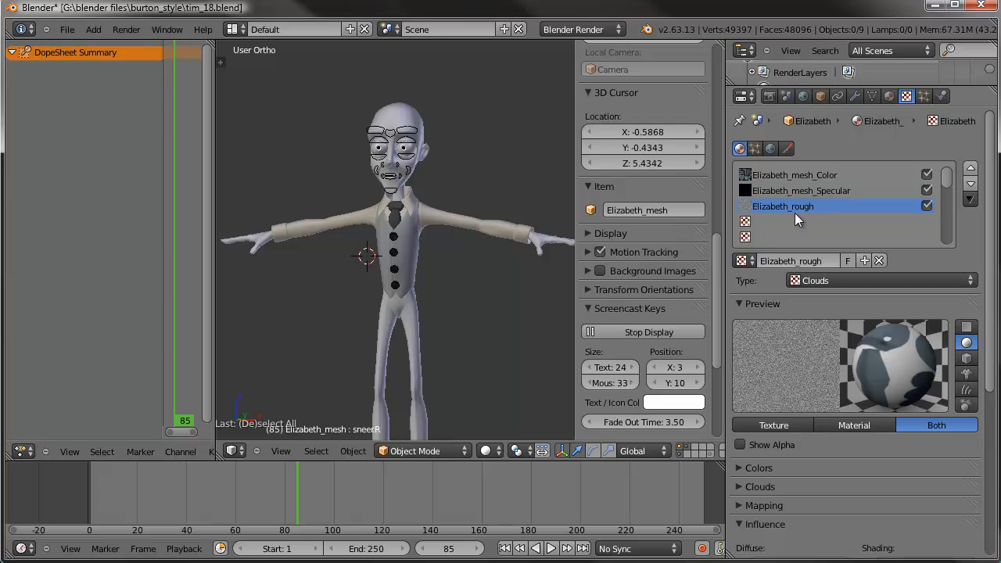
- Save the scene as a new file named Elizabeth_18.blend in the burton_style folder
{"action": "left_click", "coordinate": [68, 29]}
{"action": "left_click", "coordinate": [94, 146]}
{"action": "left_click", "coordinate": [195, 89]}
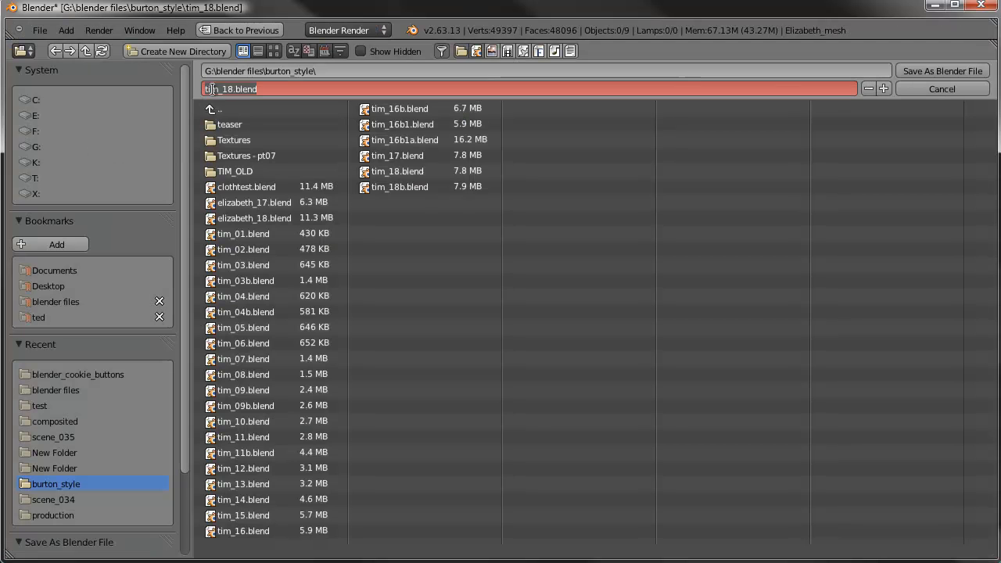
{"action": "key", "text": "Delete"}
{"action": "key", "text": "Delete"}
{"action": "key", "text": "Delete"}
{"action": "key", "text": "Delete"}
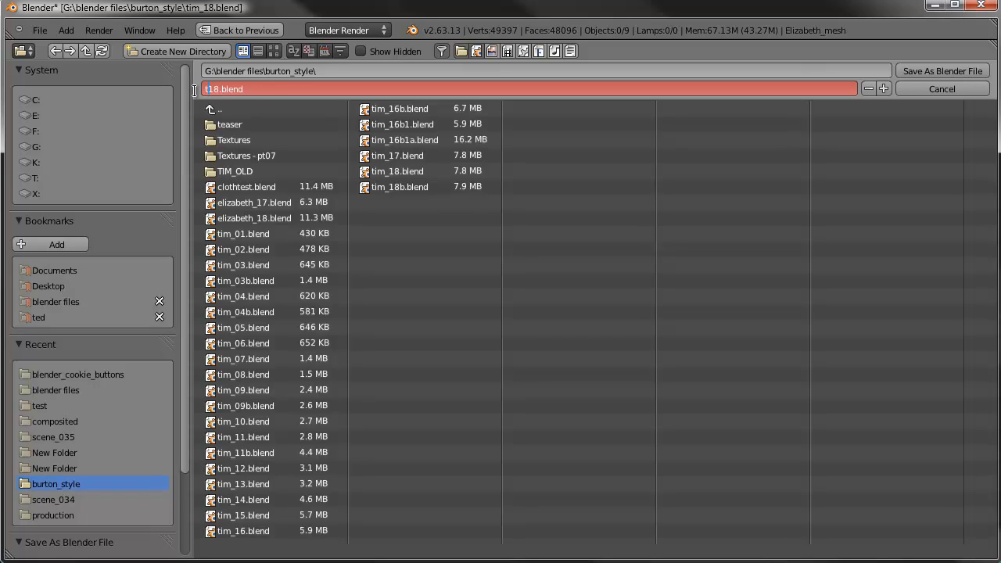
{"action": "type", "text": "Elizabeth_"}
{"action": "left_click", "coordinate": [908, 60]}
{"action": "left_click", "coordinate": [940, 72]}
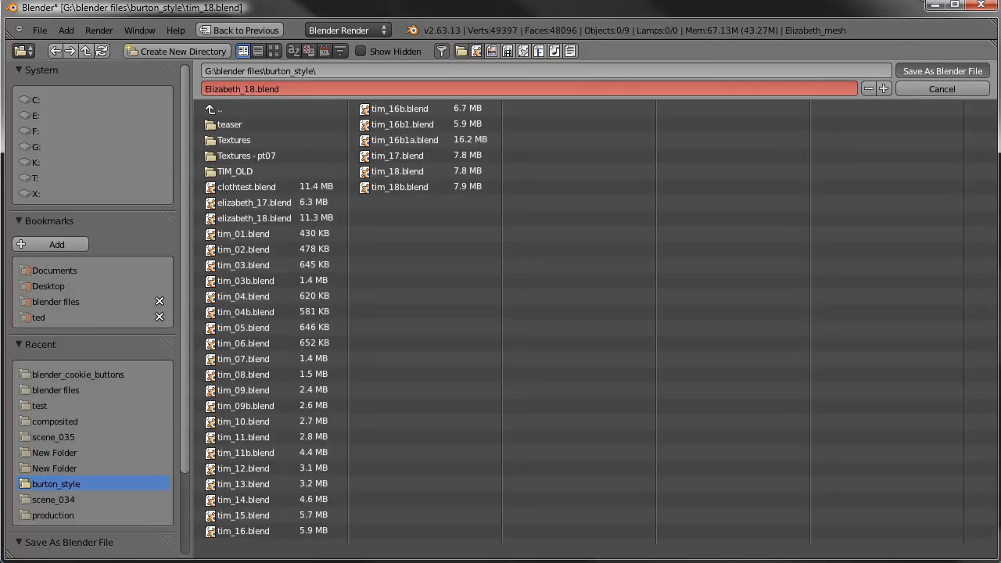
- Select the character's rig and rename its object as Elizabeth_Rig
{"action": "middle_click_drag", "start_coordinate": [477, 336], "coordinate": [435, 345]}
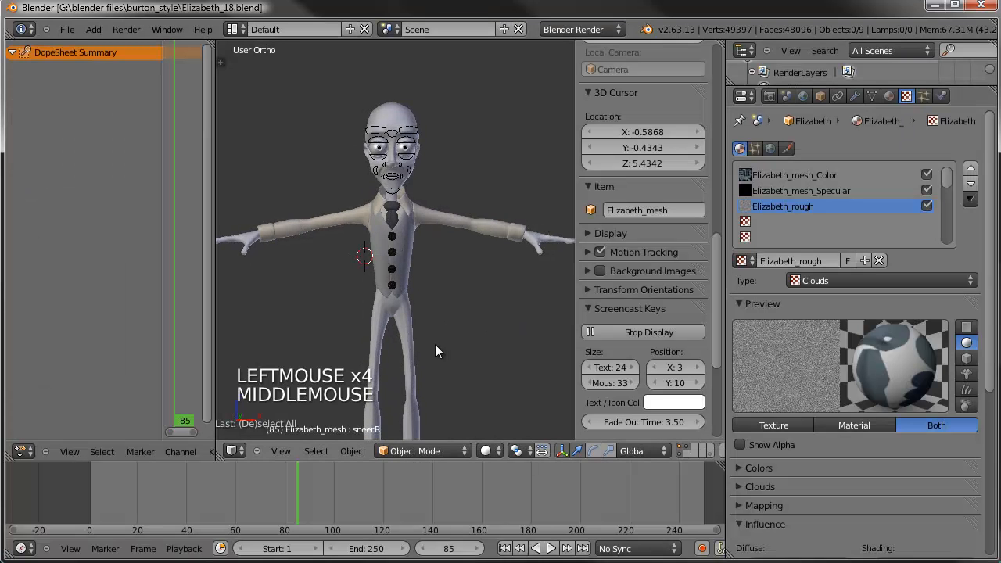
{"action": "right_click", "coordinate": [410, 165]}
{"action": "left_click", "coordinate": [649, 179]}
{"action": "left_click", "coordinate": [624, 165]}
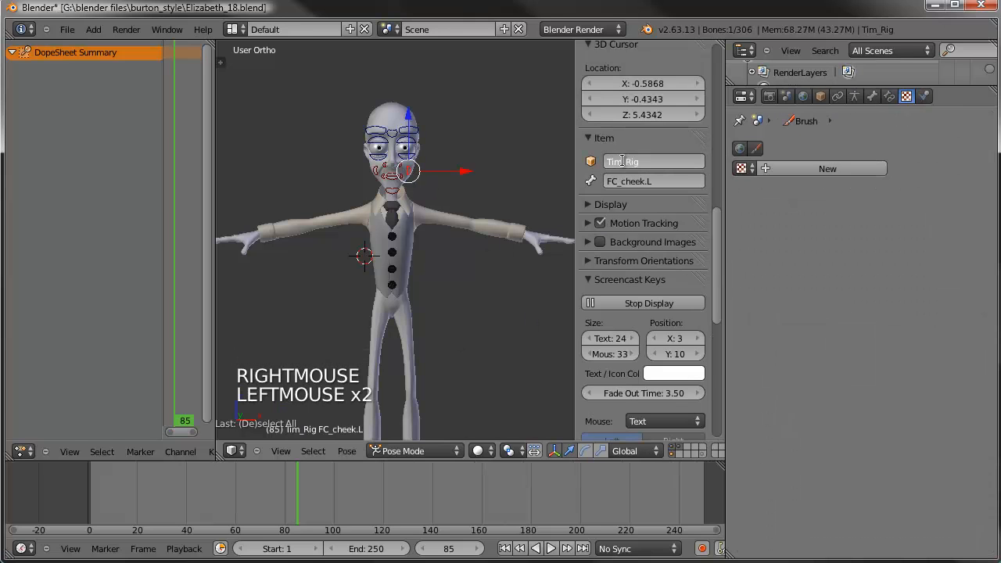
{"action": "key", "text": "Return"}
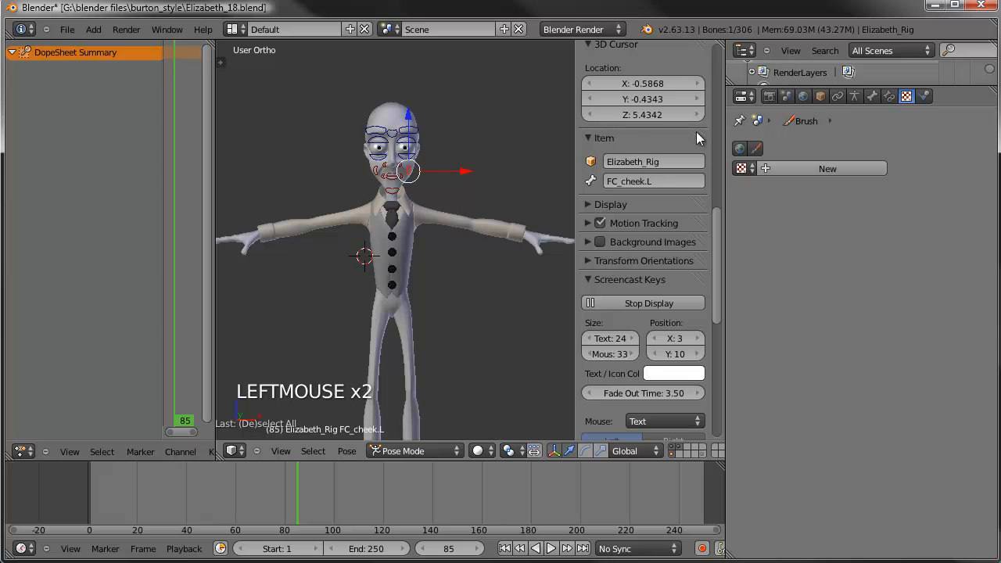
- Enlarge the Outliner and expand the Elizabeth_Rig hierarchy in it
{"action": "left_click_drag", "start_coordinate": [782, 84], "coordinate": [787, 283]}
{"action": "scroll", "coordinate": [784, 162], "scroll_direction": "down", "scroll_amount": 8}
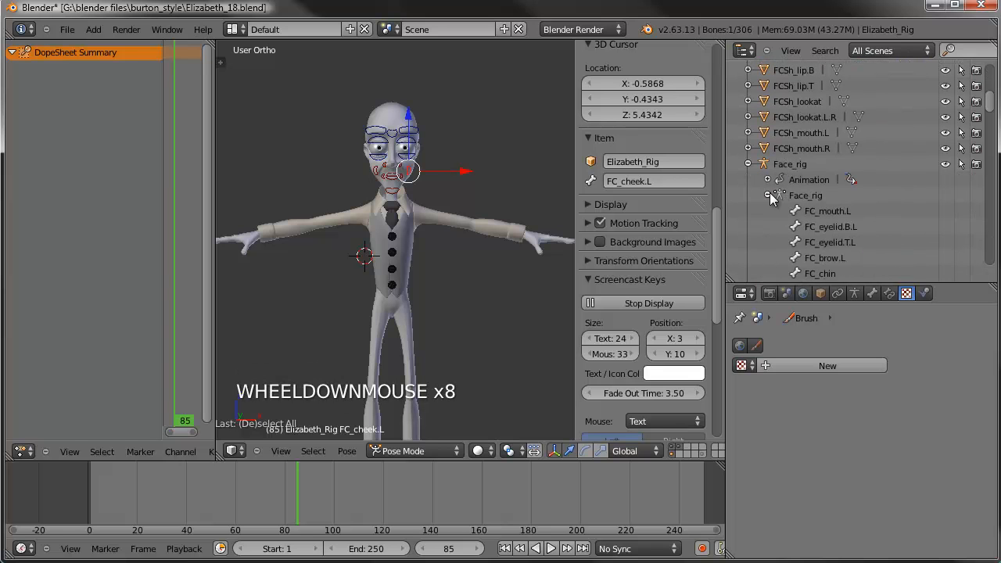
{"action": "left_click", "coordinate": [768, 196]}
{"action": "scroll", "coordinate": [790, 213], "scroll_direction": "down", "scroll_amount": 12}
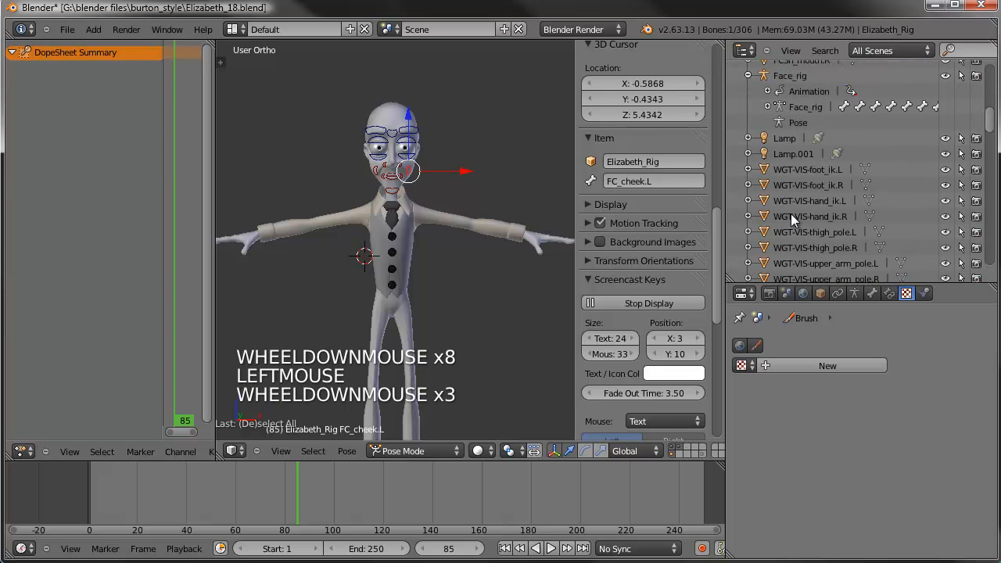
{"action": "scroll", "coordinate": [932, 202], "scroll_direction": "up", "scroll_amount": 2}
{"action": "left_click_drag", "start_coordinate": [989, 149], "coordinate": [983, 68]}
{"action": "left_click", "coordinate": [748, 148]}
- Switch Elizabeth_Rig to Object Mode
{"action": "double_click", "coordinate": [804, 179]}
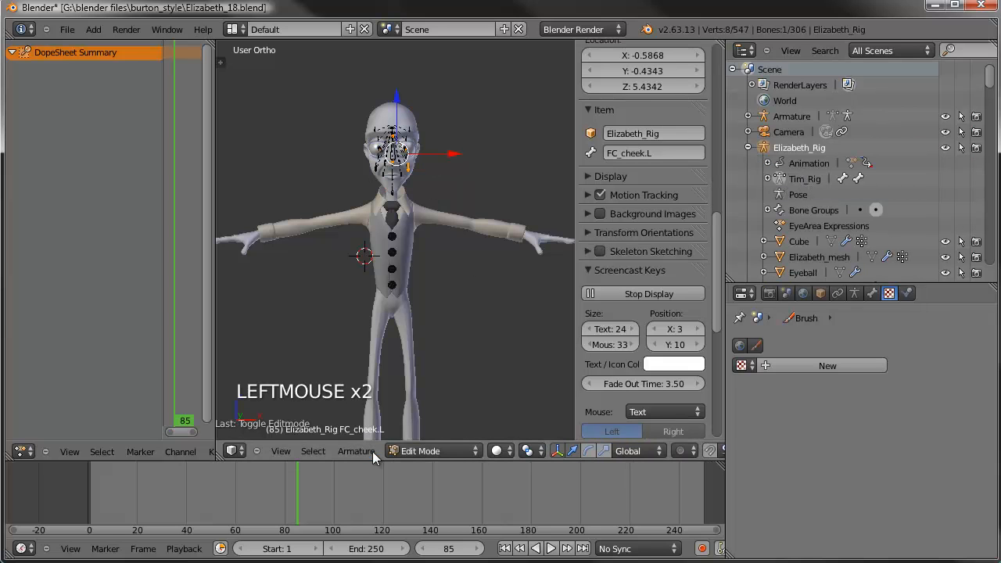
{"action": "left_click", "coordinate": [402, 450]}
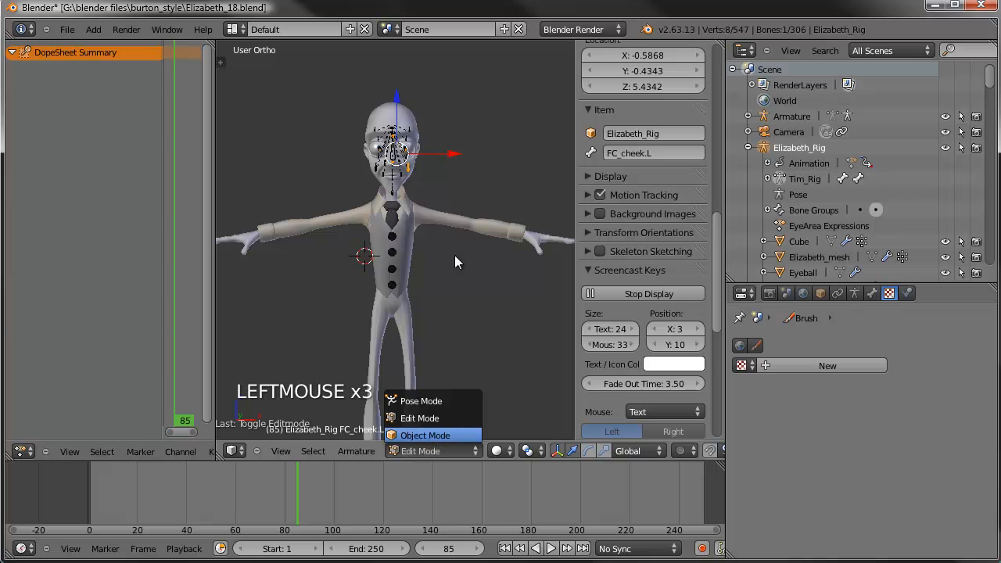
{"action": "left_click", "coordinate": [425, 435]}
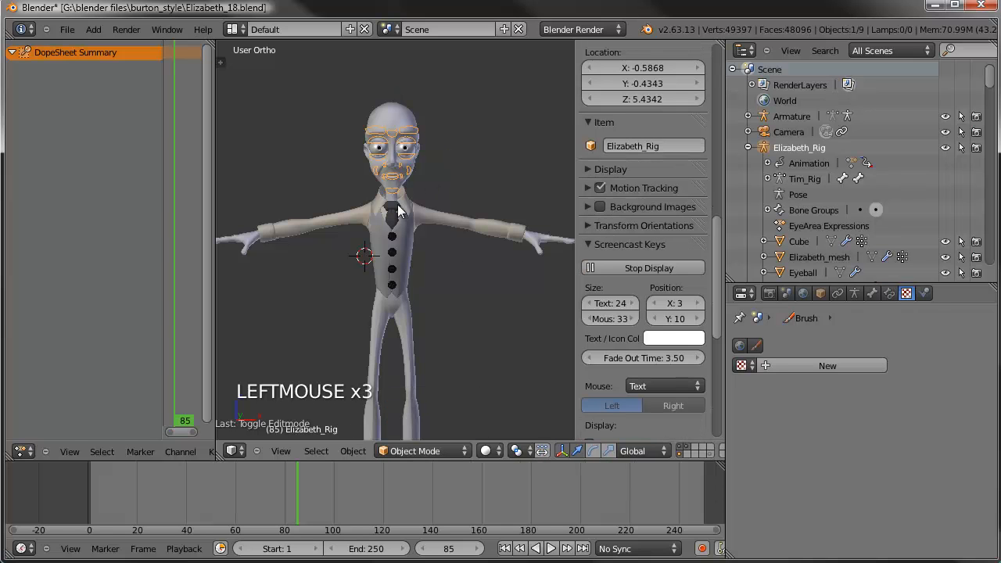
- Rename the rig's armature data block as Elizabeth_Rig
{"action": "left_click", "coordinate": [855, 295]}
{"action": "scroll", "coordinate": [840, 387], "scroll_direction": "up", "scroll_amount": 3}
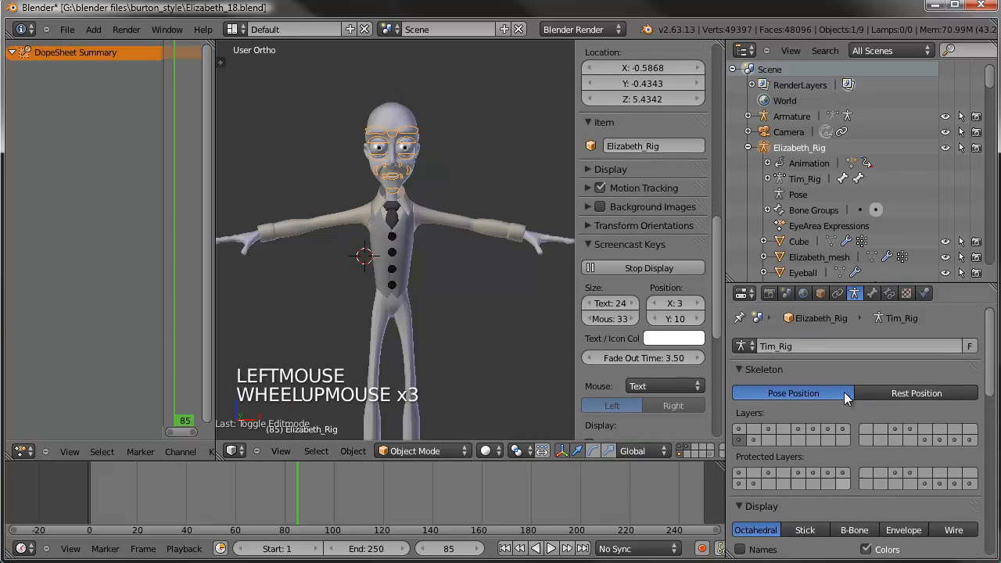
{"action": "left_click", "coordinate": [773, 344]}
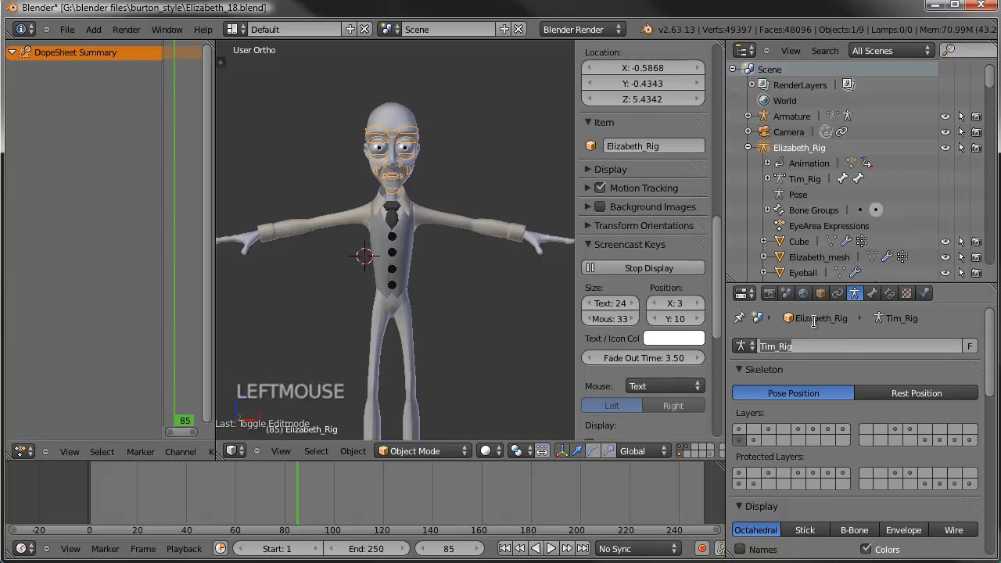
{"action": "left_click", "coordinate": [773, 346]}
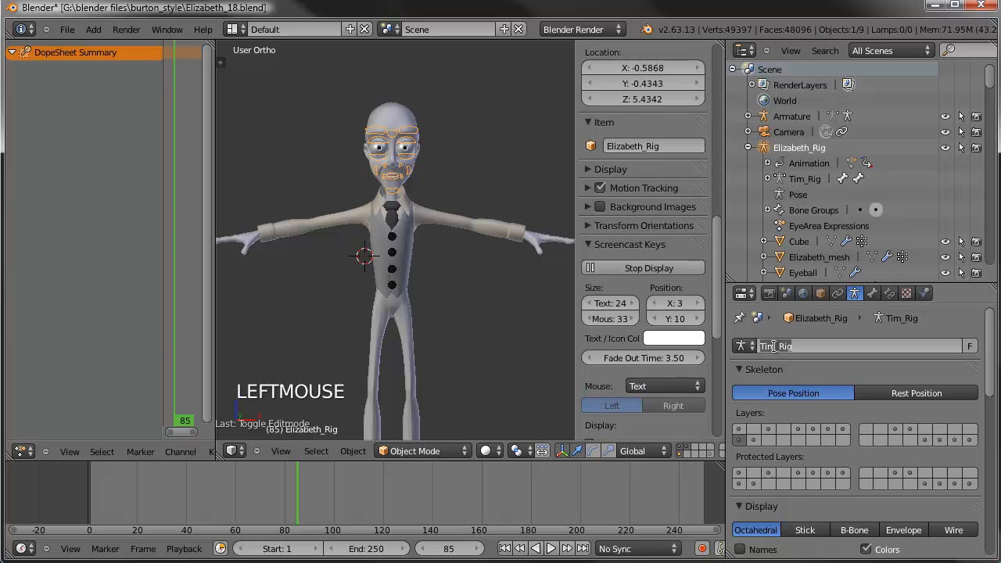
{"action": "type", "text": "Elizabeth_Rig"}
{"action": "key", "text": "Return"}
- Delete the Tim_pants_mesh object from the character
{"action": "scroll", "coordinate": [807, 175], "scroll_direction": "down", "scroll_amount": 3}
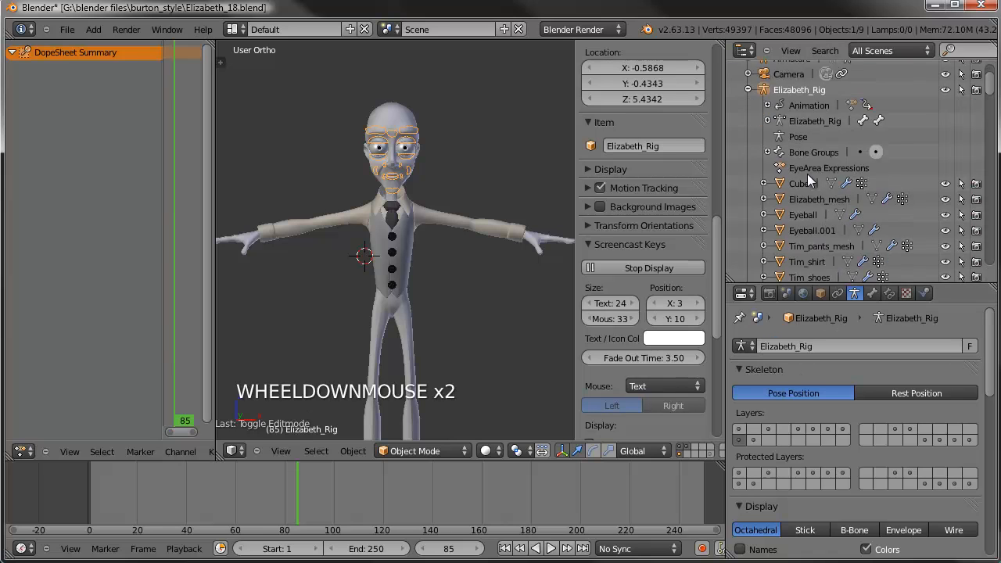
{"action": "left_click", "coordinate": [813, 219]}
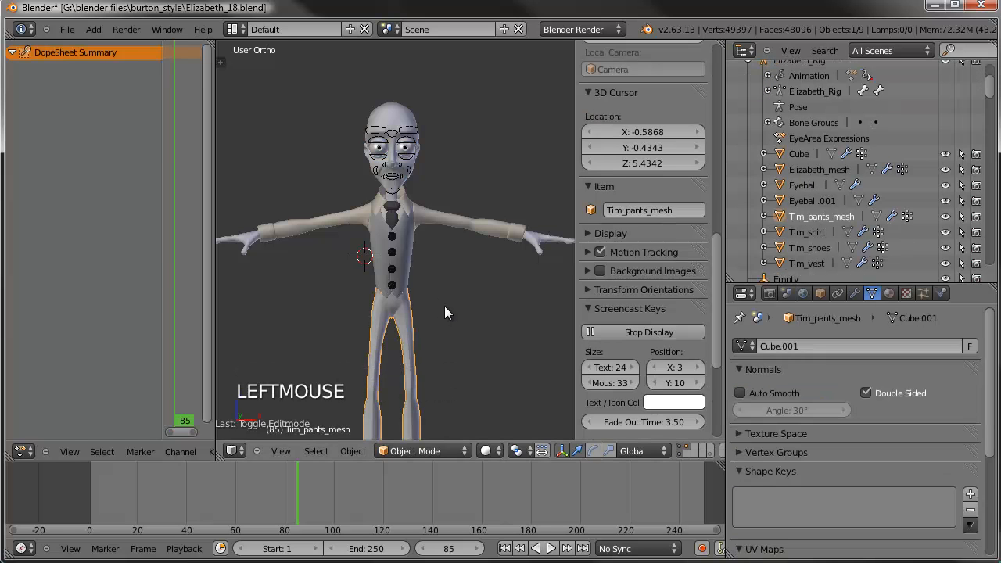
{"action": "key", "text": "Delete"}
{"action": "left_click", "coordinate": [414, 307]}
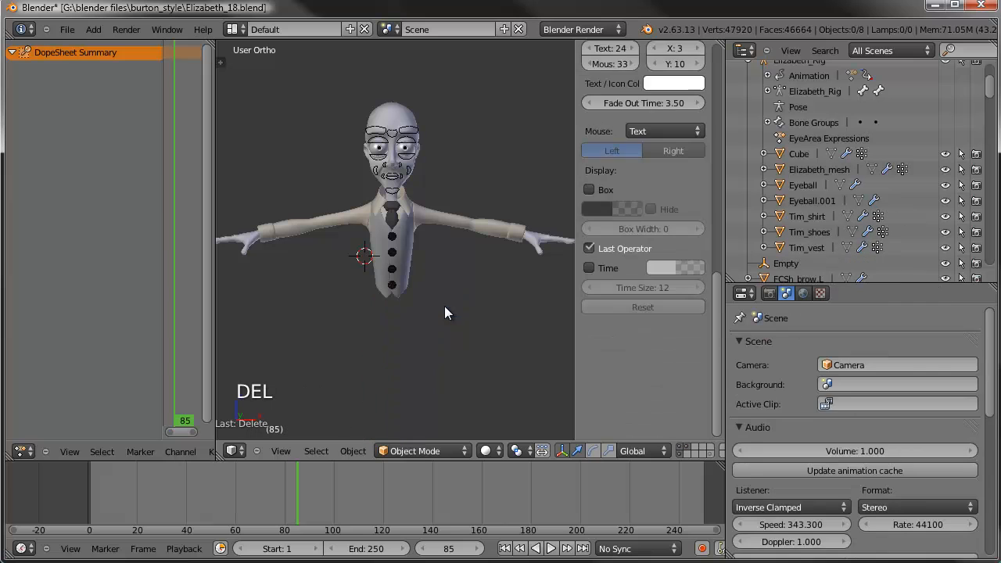
- Check the vest's modifiers and rename the vest object as Elizabeth_dress
{"action": "right_click", "coordinate": [408, 277]}
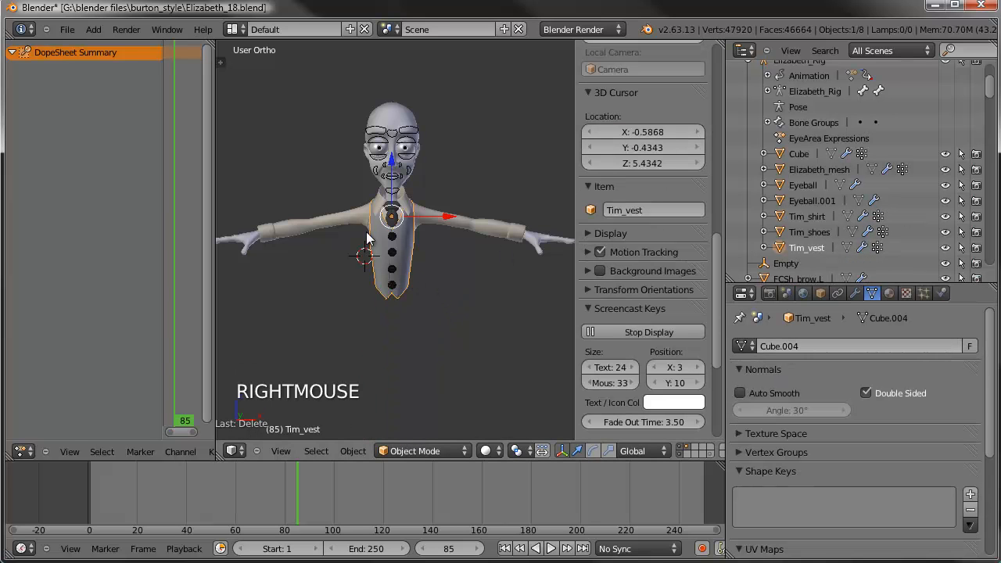
{"action": "left_click", "coordinate": [854, 293]}
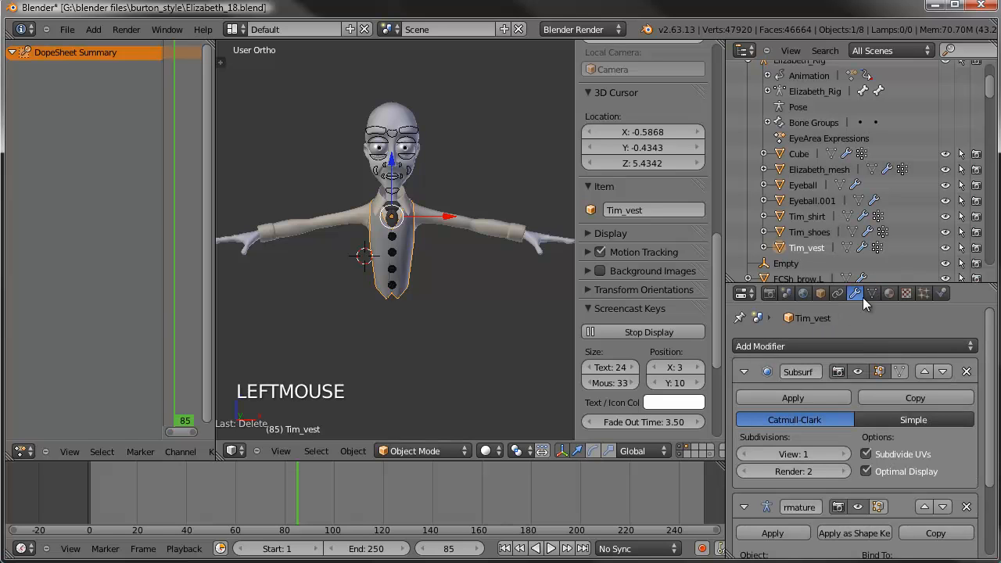
{"action": "scroll", "coordinate": [822, 360], "scroll_direction": "up", "scroll_amount": 2}
{"action": "scroll", "coordinate": [821, 360], "scroll_direction": "down", "scroll_amount": 3}
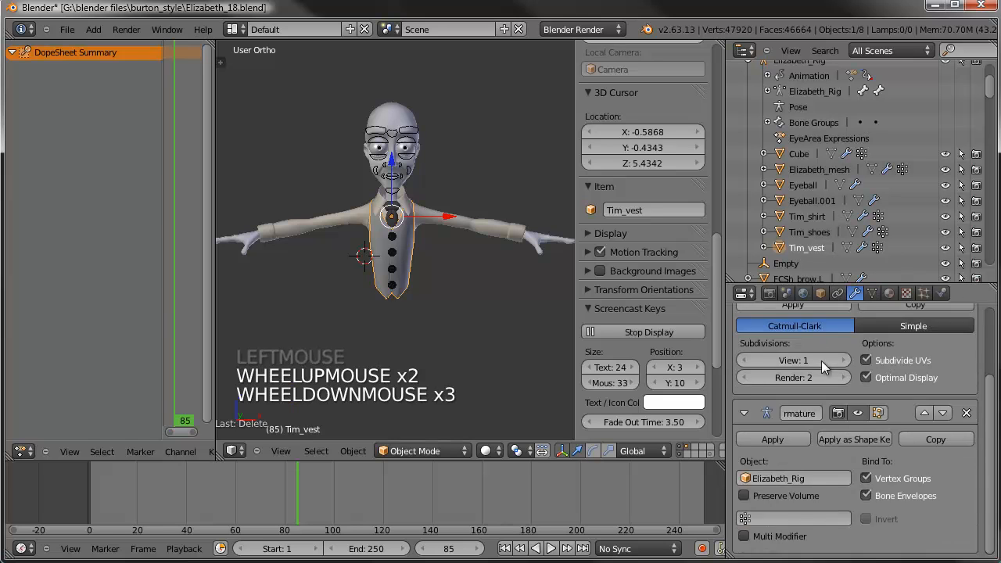
{"action": "scroll", "coordinate": [821, 361], "scroll_direction": "up", "scroll_amount": 4}
{"action": "left_click", "coordinate": [820, 292]}
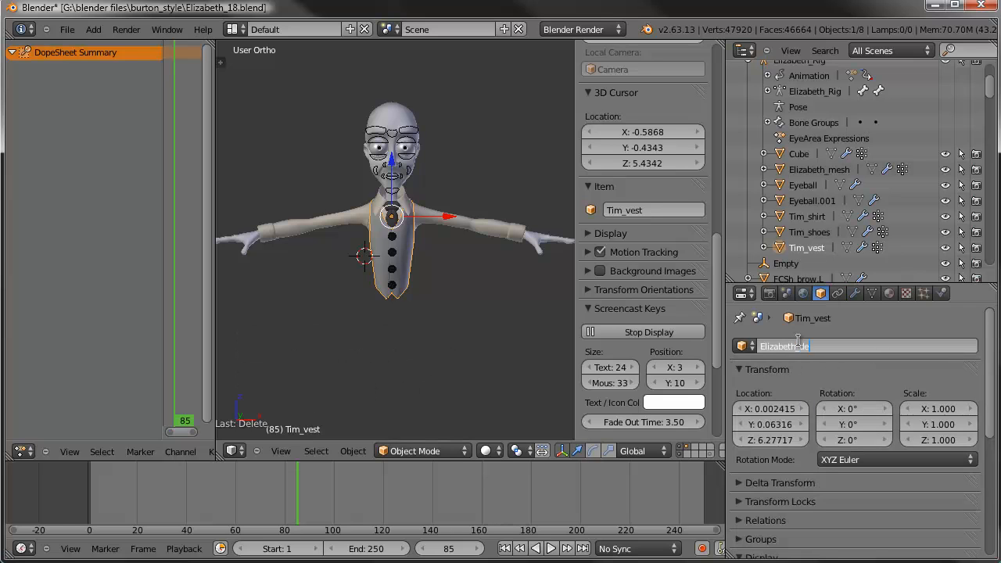
{"action": "type", "text": "ss"}
{"action": "key", "text": "Return"}
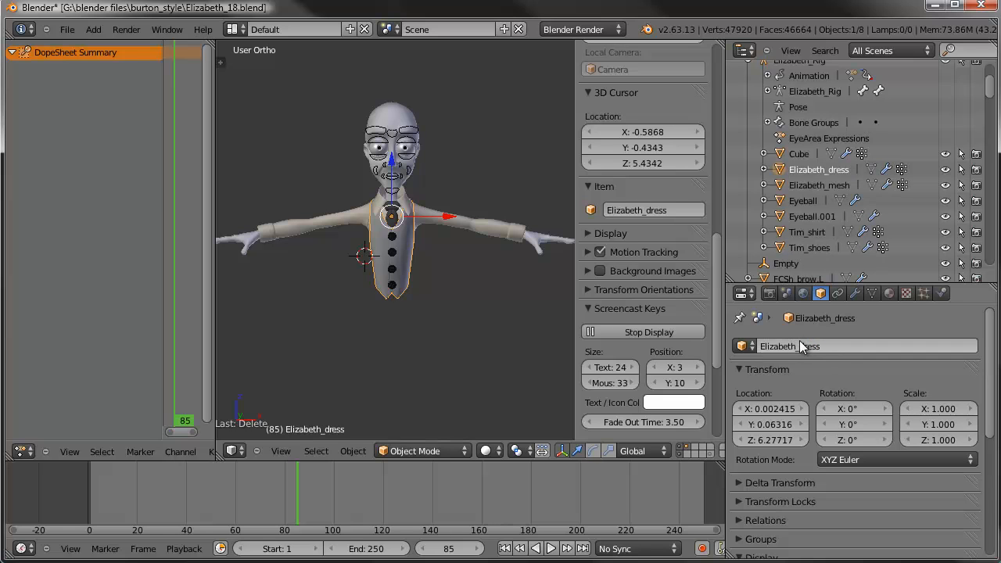
- Rename the shirt object as Elizabeth_shirt
{"action": "right_click", "coordinate": [492, 239]}
{"action": "left_click", "coordinate": [778, 346]}
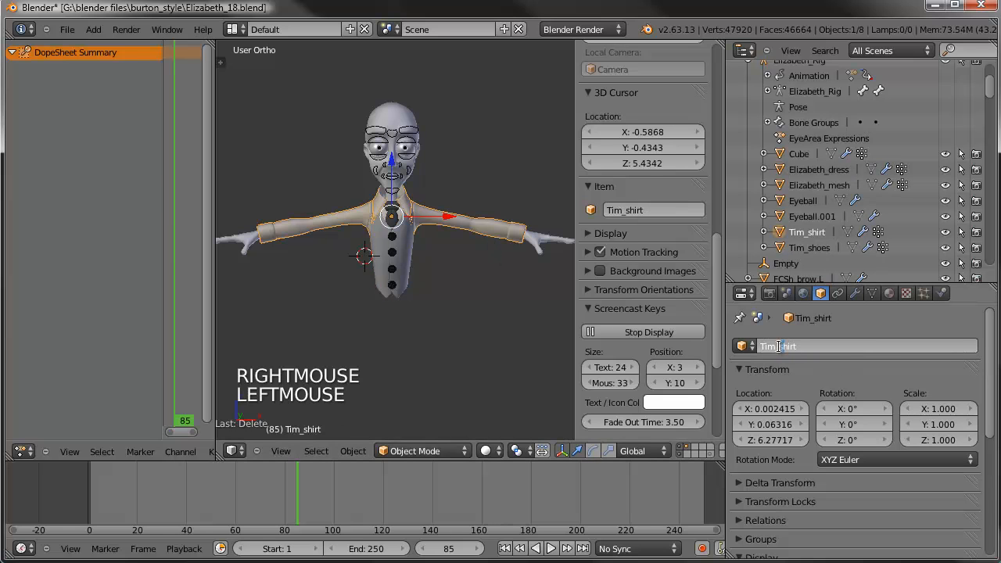
{"action": "type", "text": "Elizabeth_shirt"}
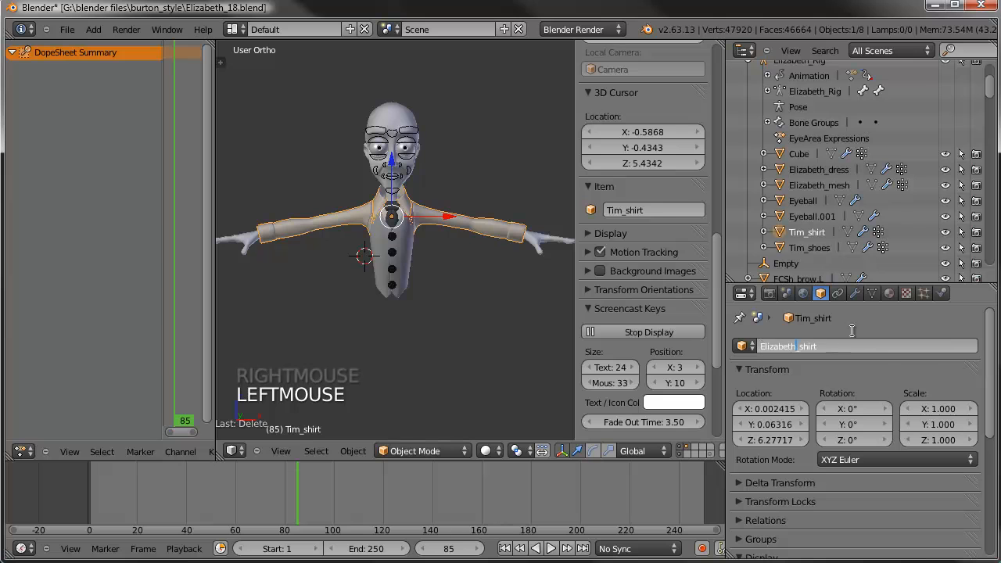
{"action": "key", "text": "Return"}
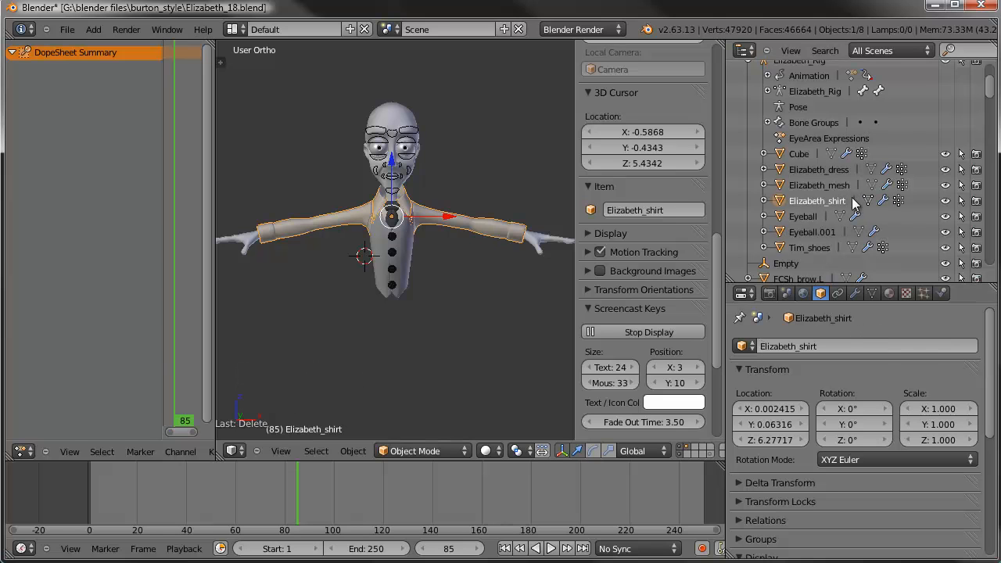
- Rename the shoes object as Elizabeth_shoes
{"action": "scroll", "coordinate": [814, 216], "scroll_direction": "down", "scroll_amount": 2}
{"action": "left_click", "coordinate": [811, 187]}
{"action": "left_click", "coordinate": [775, 346]}
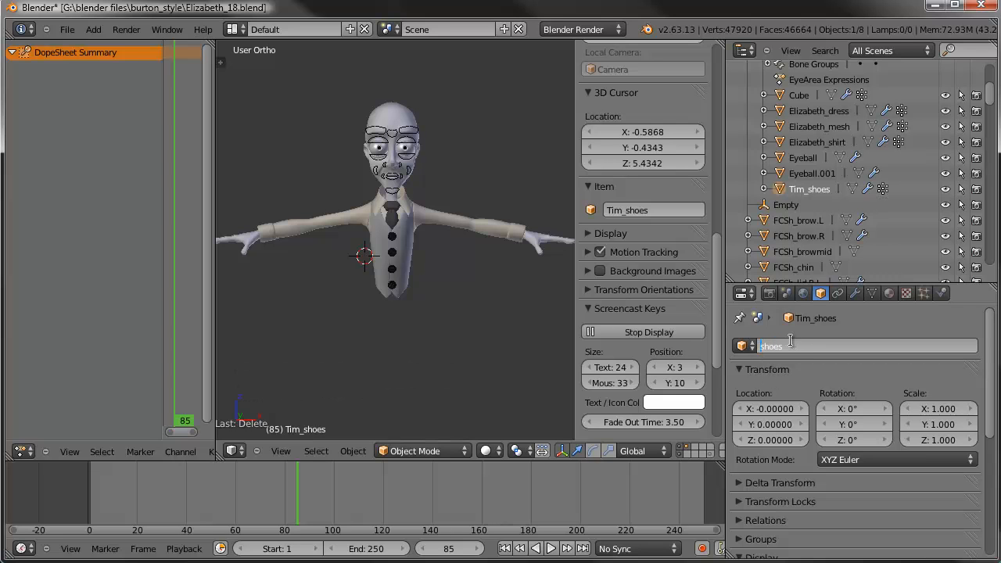
{"action": "type", "text": "Elizabeth_"}
{"action": "key", "text": "Return"}
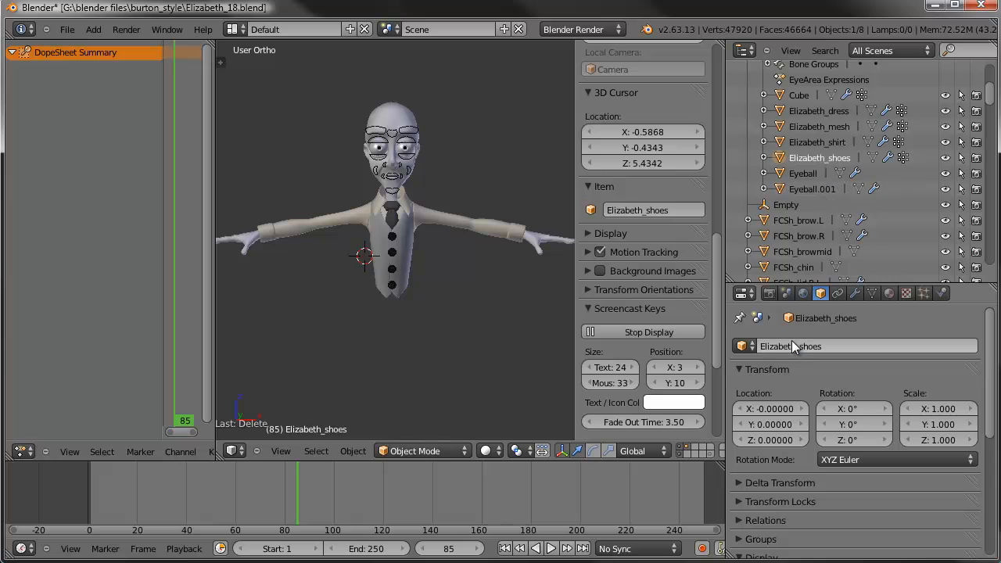
{"action": "scroll", "coordinate": [841, 227], "scroll_direction": "down", "scroll_amount": 3}
{"action": "scroll", "coordinate": [841, 227], "scroll_direction": "up", "scroll_amount": 1}
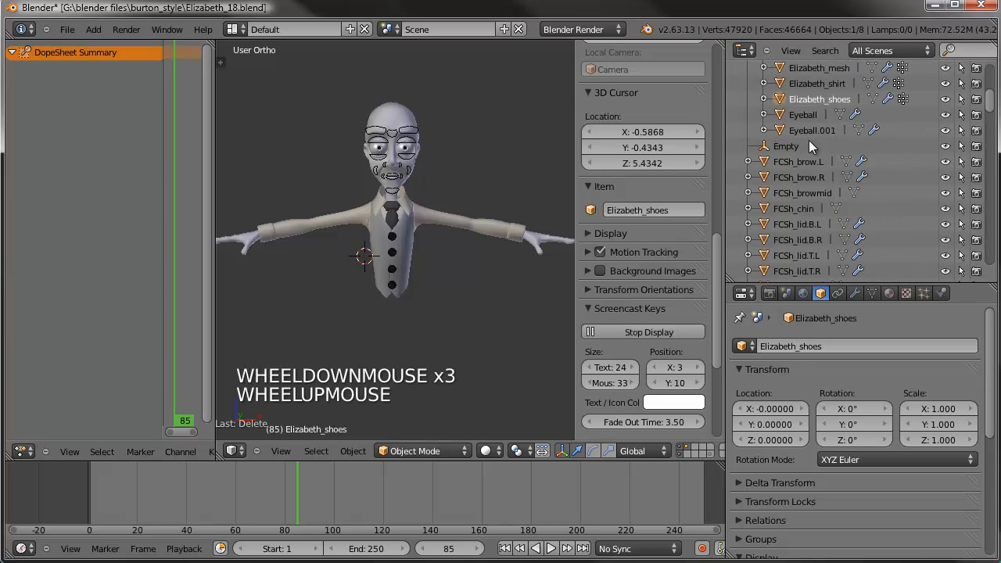
- Rename the Eyeball object as Elizabeth_Eyeball
{"action": "left_click", "coordinate": [797, 111]}
{"action": "left_click", "coordinate": [763, 345]}
{"action": "left_click", "coordinate": [796, 348]}
{"action": "type", "text": "Elizabeth"}
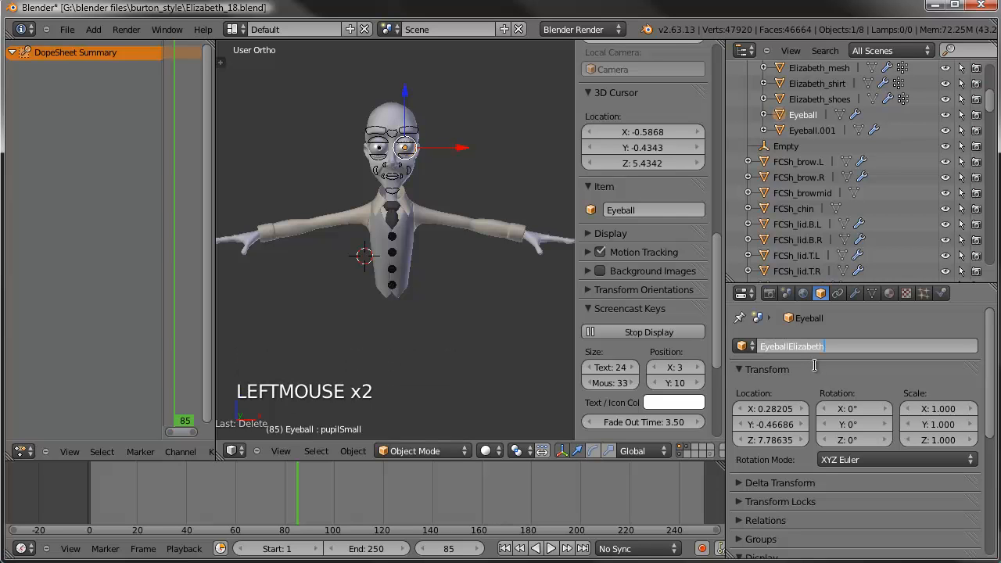
{"action": "key", "text": "BackSpace"}
{"action": "key", "text": "BackSpace"}
{"action": "key", "text": "BackSpace"}
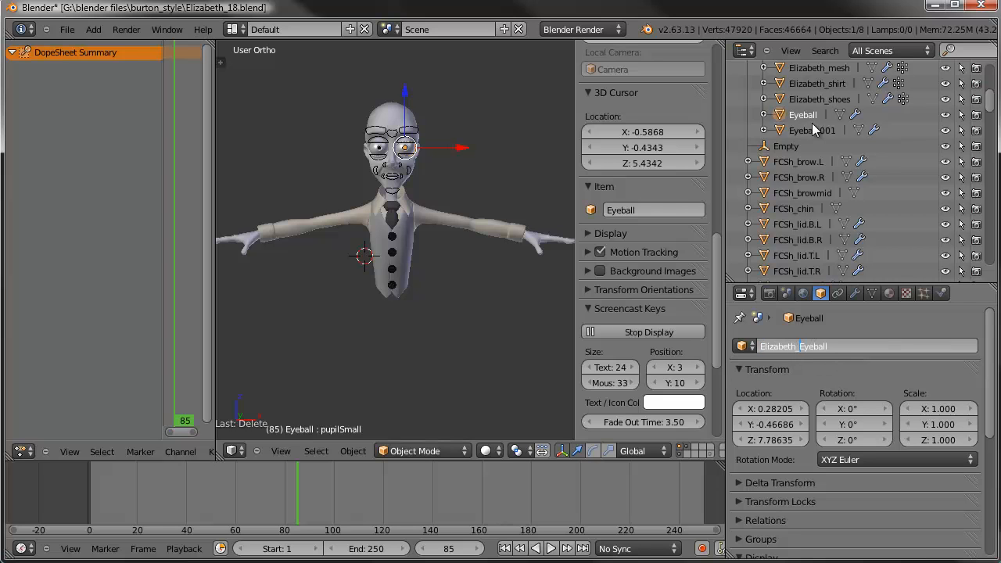
{"action": "type", "text": "_"}
{"action": "key", "text": "Return"}
- Add the prefix Elizabeth to the name of the Eyeball.001 object
{"action": "left_click", "coordinate": [801, 131]}
{"action": "left_click", "coordinate": [766, 346]}
{"action": "key", "text": "Home"}
{"action": "type", "text": "Elizabeth"}
{"action": "key", "text": "Return"}
- Correct the name of the character's right eyeball to Elizabeth_Eyeball.R
{"action": "scroll", "coordinate": [445, 160], "scroll_direction": "up", "scroll_amount": 2}
{"action": "scroll", "coordinate": [440, 150], "scroll_direction": "up", "scroll_amount": 2}
{"action": "middle_click_drag", "start_coordinate": [440, 150], "coordinate": [477, 328], "text": "shift"}
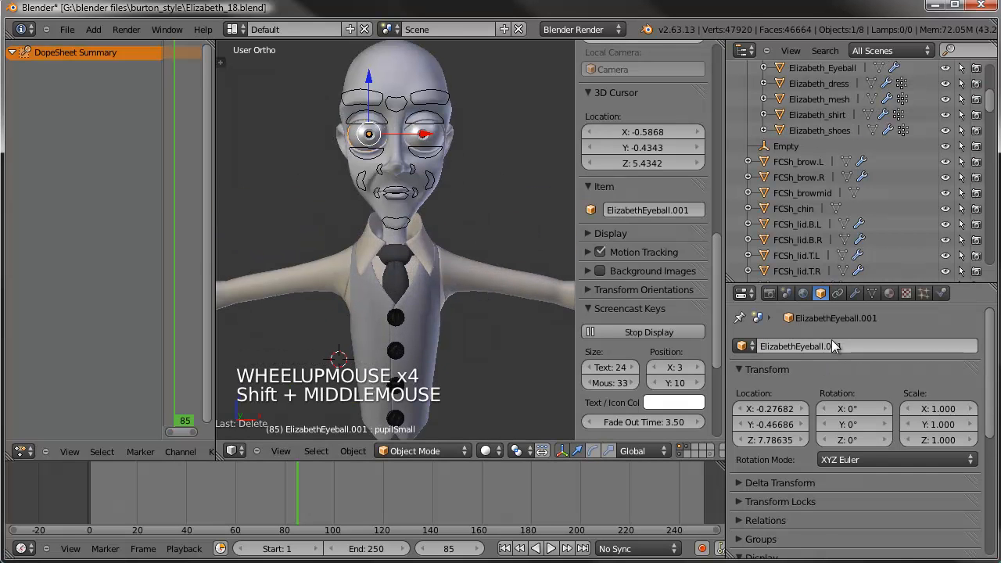
{"action": "left_click", "coordinate": [803, 346]}
{"action": "type", "text": "_"}
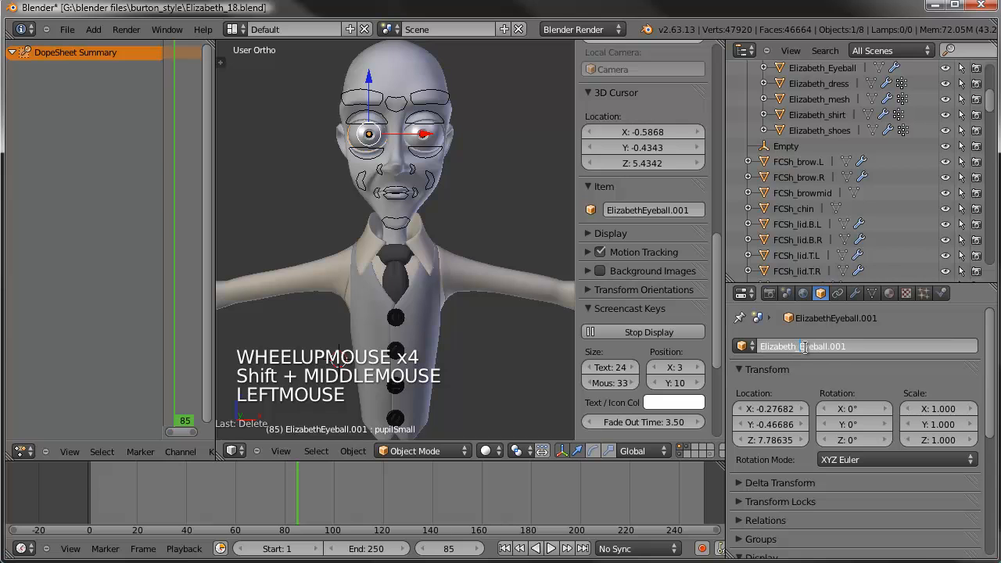
{"action": "key", "text": "End"}
{"action": "key", "text": "BackSpace"}
{"action": "key", "text": "BackSpace"}
{"action": "key", "text": "BackSpace"}
{"action": "type", "text": "R"}
{"action": "key", "text": "Return"}
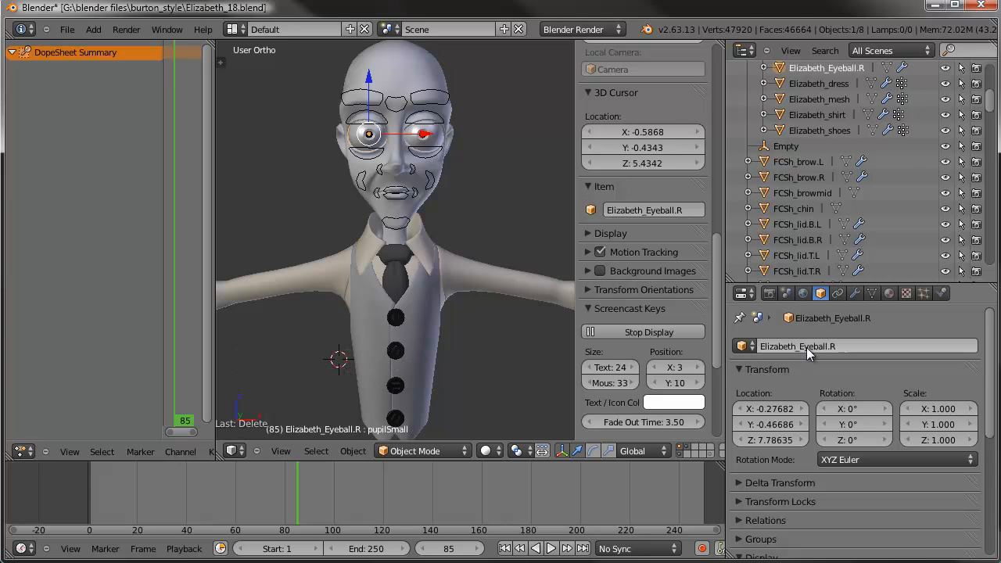
- Rename the character's left eyeball as Elizabeth_Eyeball.L
{"action": "scroll", "coordinate": [817, 125], "scroll_direction": "up", "scroll_amount": 2}
{"action": "left_click", "coordinate": [823, 111]}
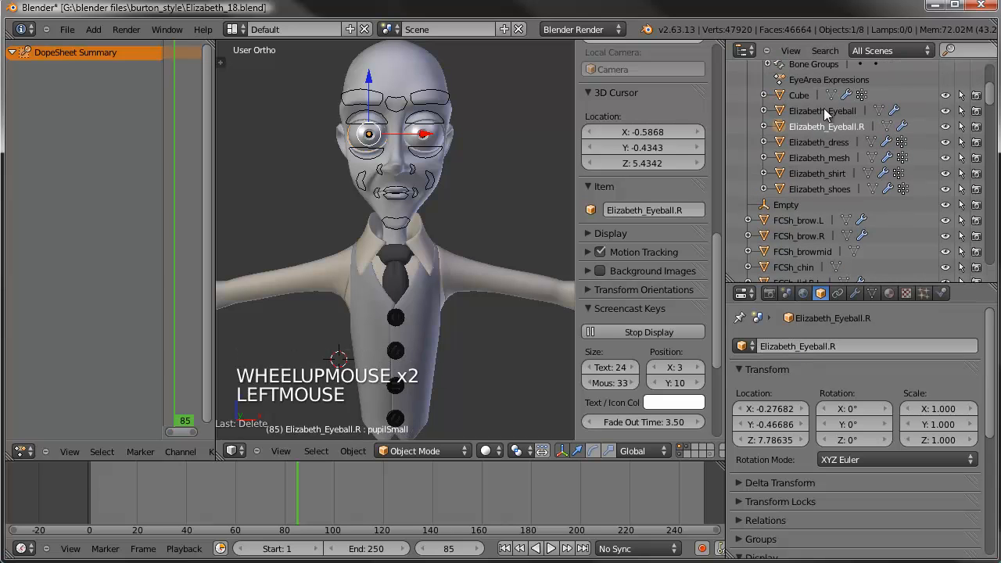
{"action": "left_click", "coordinate": [849, 347]}
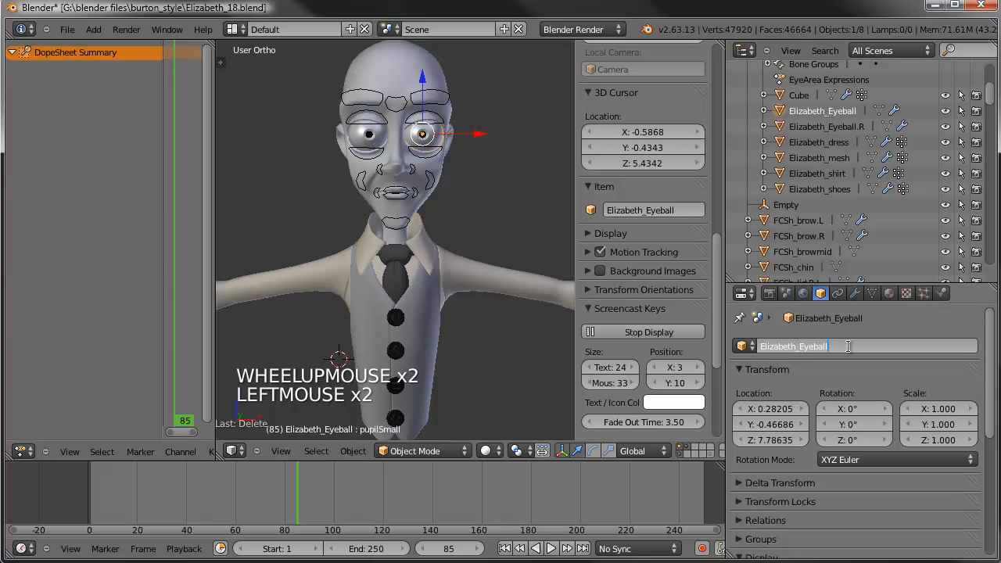
{"action": "key", "text": "End"}
{"action": "type", "text": ".L"}
{"action": "key", "text": "Return"}
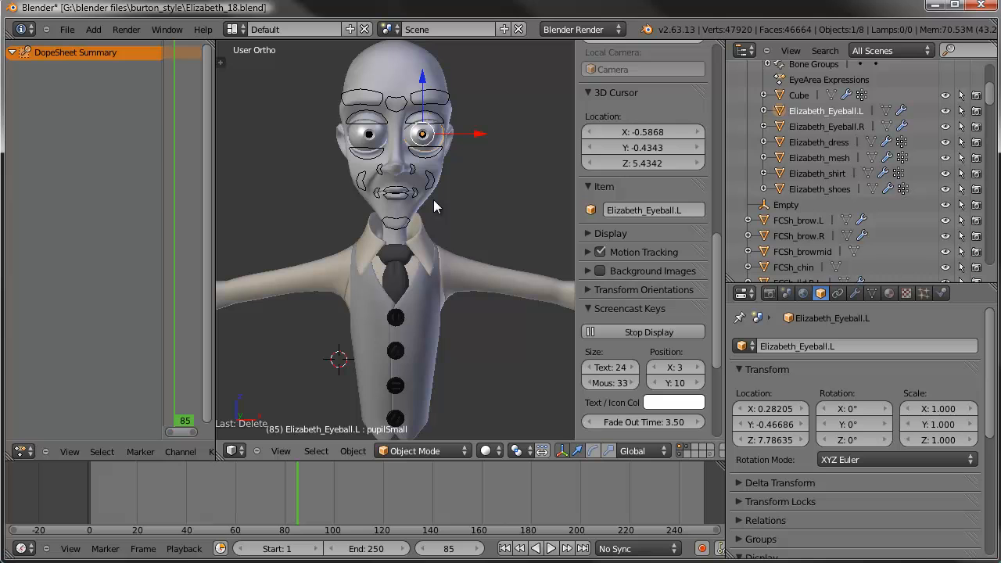
- Select Elizabeth_mesh and hide the layers that hold the clothing and the facial controls
{"action": "scroll", "coordinate": [452, 300], "scroll_direction": "down", "scroll_amount": 1, "text": "shift"}
{"action": "scroll", "coordinate": [452, 299], "scroll_direction": "down", "scroll_amount": 1}
{"action": "mouse_move", "coordinate": [444, 350]}
{"action": "middle_mouse_down", "text": "shift"}
{"action": "mouse_move", "coordinate": [453, 299]}
{"action": "mouse_move", "coordinate": [441, 345]}
{"action": "middle_mouse_up", "text": "shift"}
{"action": "right_click", "coordinate": [383, 88]}
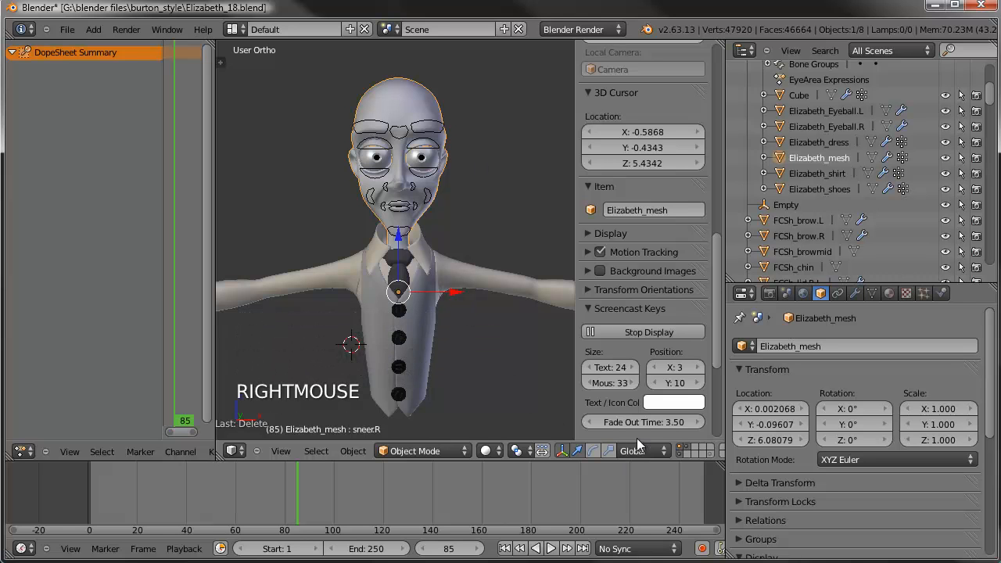
{"action": "left_click", "coordinate": [686, 451], "text": "shift"}
{"action": "left_click", "coordinate": [693, 451], "text": "shift"}
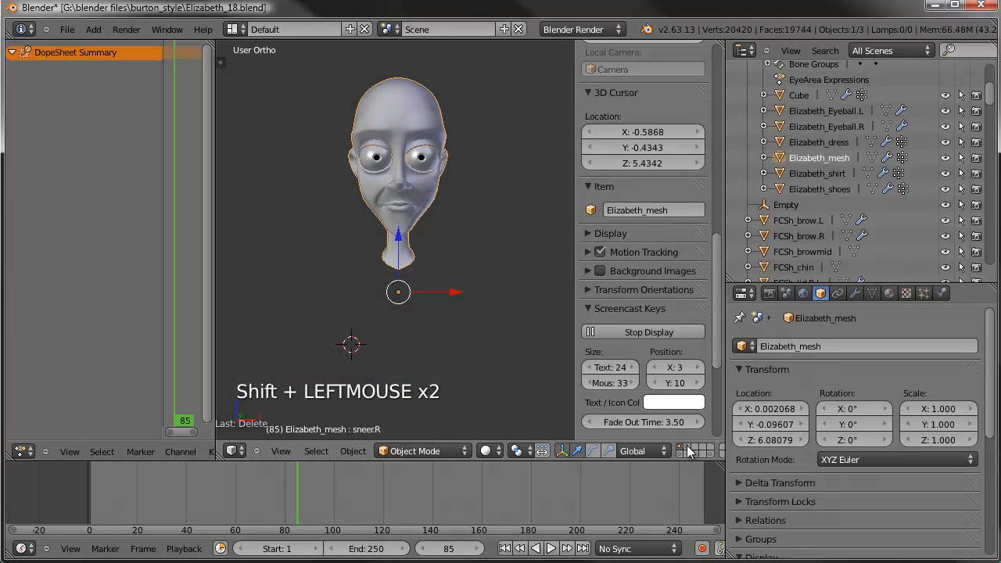
- Enlarge the properties editor and turn off the viewport display of Elizabeth_mesh's Mask modifier to reveal the whole body
{"action": "left_click_drag", "start_coordinate": [856, 284], "coordinate": [830, 131]}
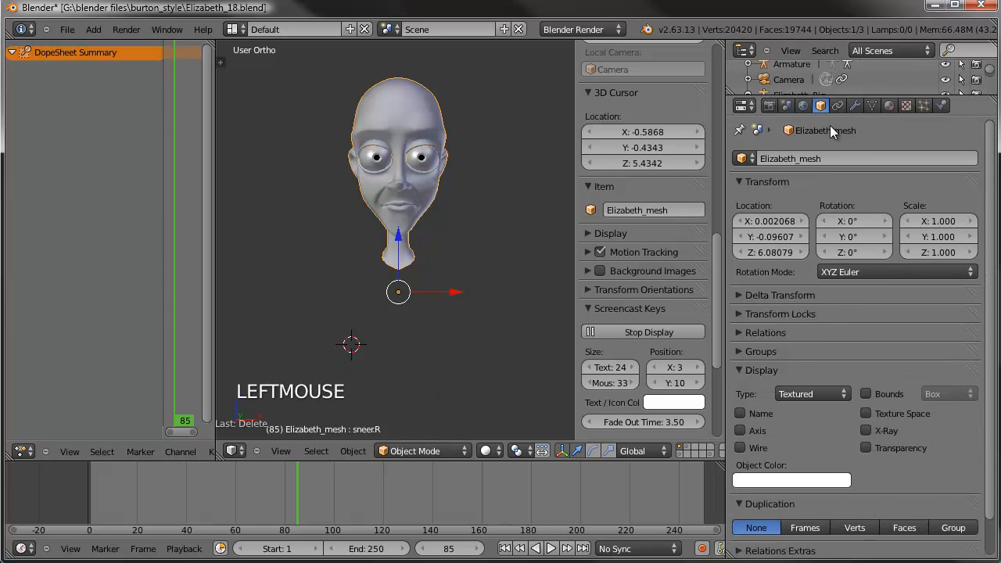
{"action": "left_click", "coordinate": [857, 105]}
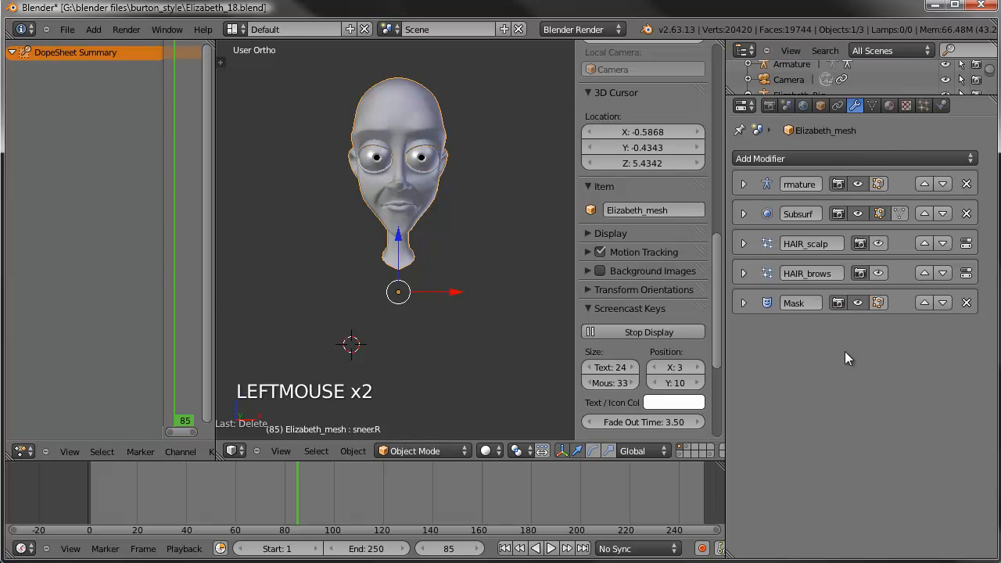
{"action": "left_click", "coordinate": [482, 294]}
{"action": "scroll", "coordinate": [399, 305], "scroll_direction": "down", "scroll_amount": 2}
{"action": "middle_click_drag", "start_coordinate": [400, 305], "coordinate": [388, 213], "text": "shift"}
{"action": "scroll", "coordinate": [353, 245], "scroll_direction": "down", "scroll_amount": 2}
{"action": "mouse_move", "coordinate": [353, 245]}
{"action": "middle_mouse_down"}
{"action": "mouse_move", "coordinate": [422, 266]}
{"action": "mouse_move", "coordinate": [330, 263]}
{"action": "mouse_move", "coordinate": [352, 245]}
{"action": "middle_mouse_up"}
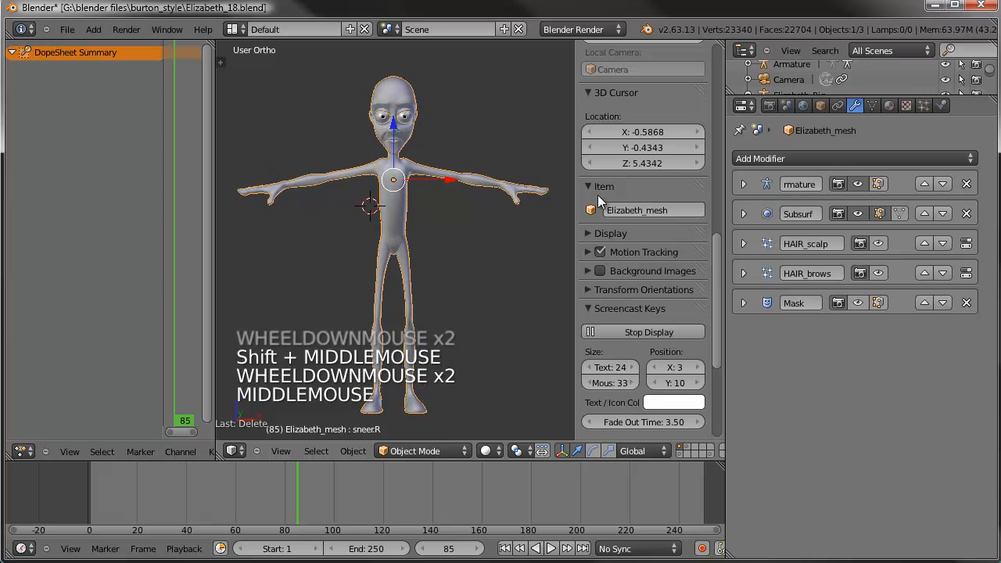
- Make Basis the active shape key of Elizabeth_mesh
{"action": "left_click", "coordinate": [877, 102]}
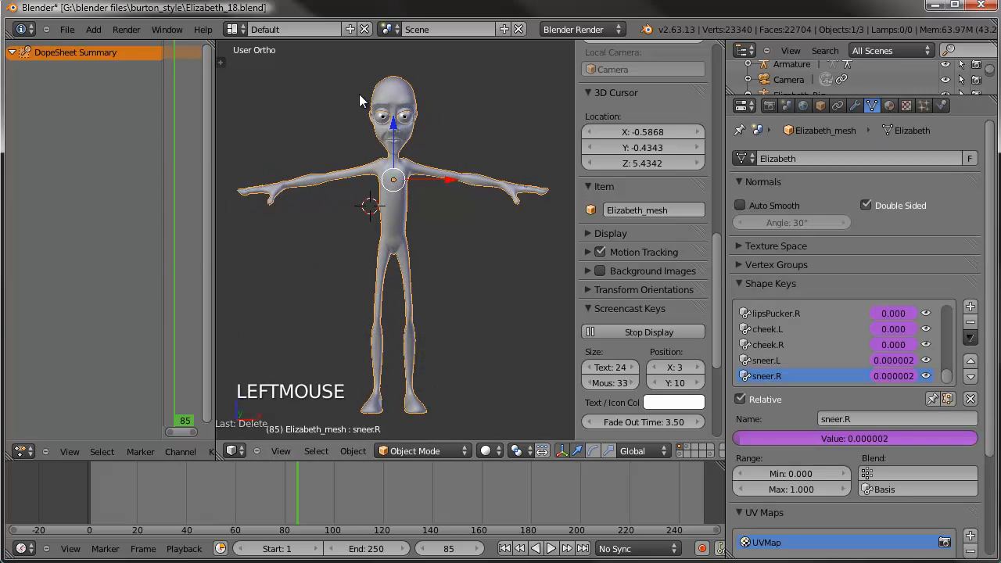
{"action": "middle_click_drag", "start_coordinate": [443, 88], "coordinate": [437, 195], "text": "shift"}
{"action": "scroll", "coordinate": [438, 202], "scroll_direction": "up", "scroll_amount": 3}
{"action": "key", "text": "KP_1"}
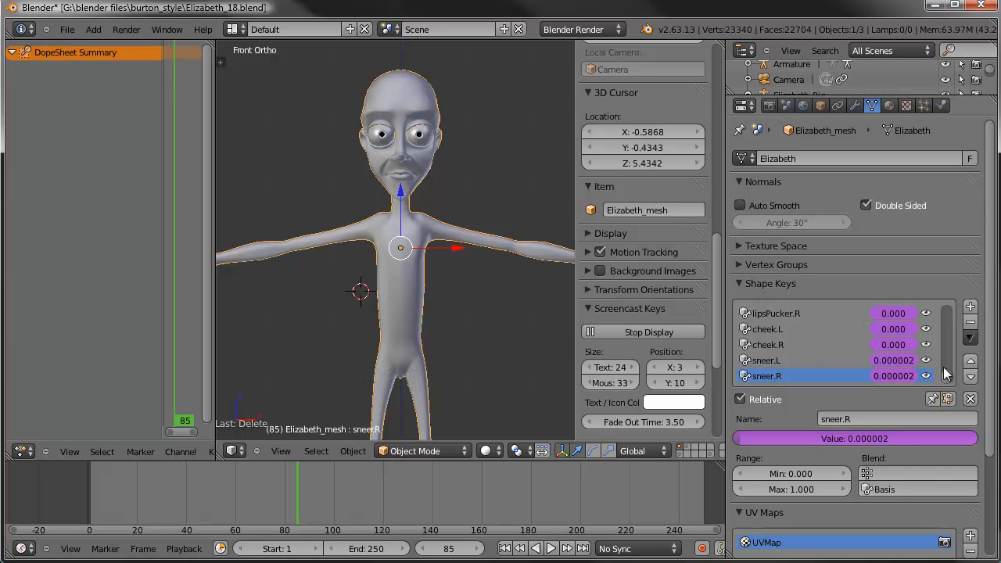
{"action": "left_click_drag", "start_coordinate": [948, 376], "coordinate": [926, 315]}
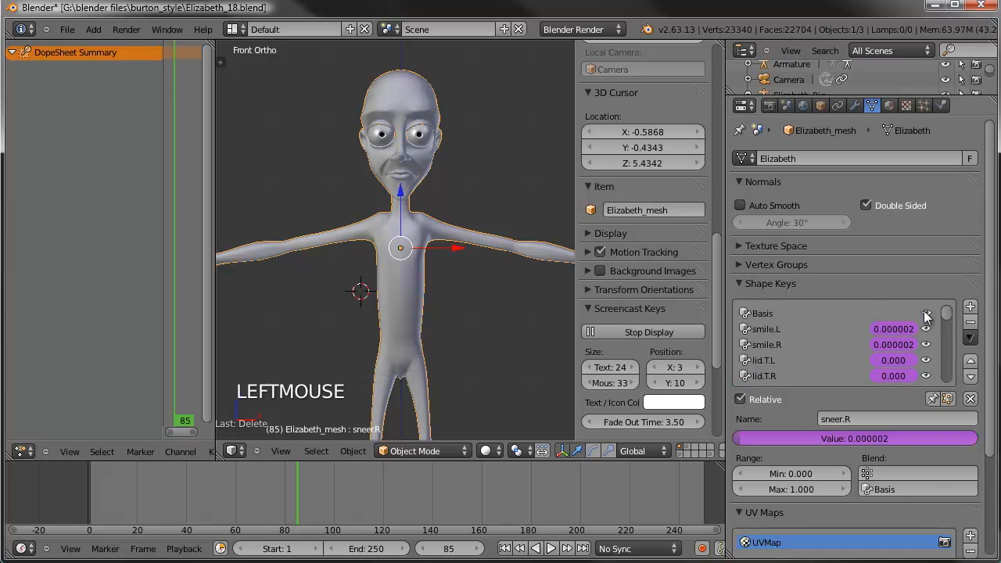
{"action": "left_click", "coordinate": [770, 311]}
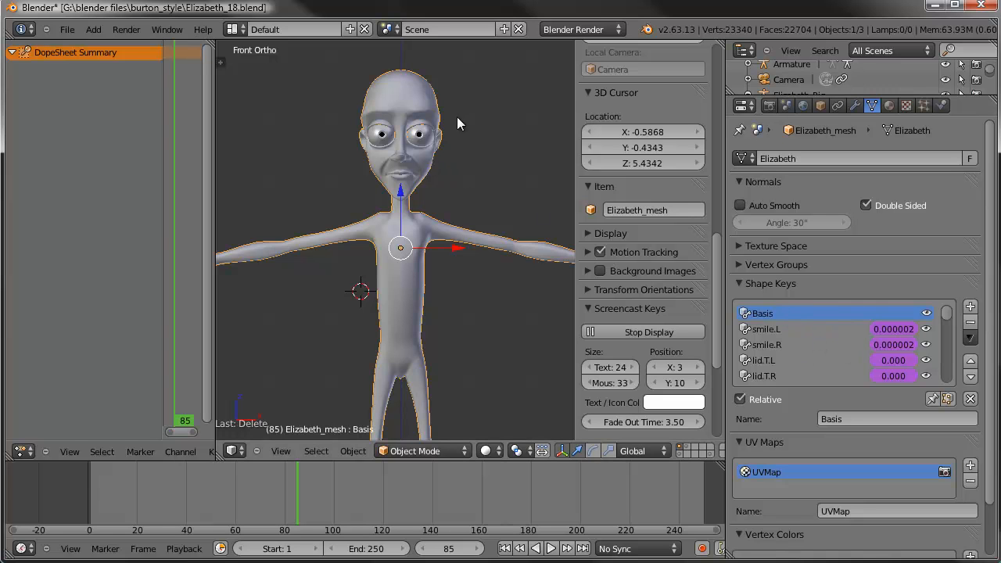
- Open the body mesh in Edit Mode in the right side view and deselect all vertices
{"action": "middle_click_drag", "start_coordinate": [447, 118], "coordinate": [438, 181], "text": "shift"}
{"action": "scroll", "coordinate": [469, 267], "scroll_direction": "up", "scroll_amount": 3}
{"action": "key", "text": "Tab"}
{"action": "key", "text": "KP_3"}
{"action": "key", "text": "a"}
{"action": "key", "text": "a"}
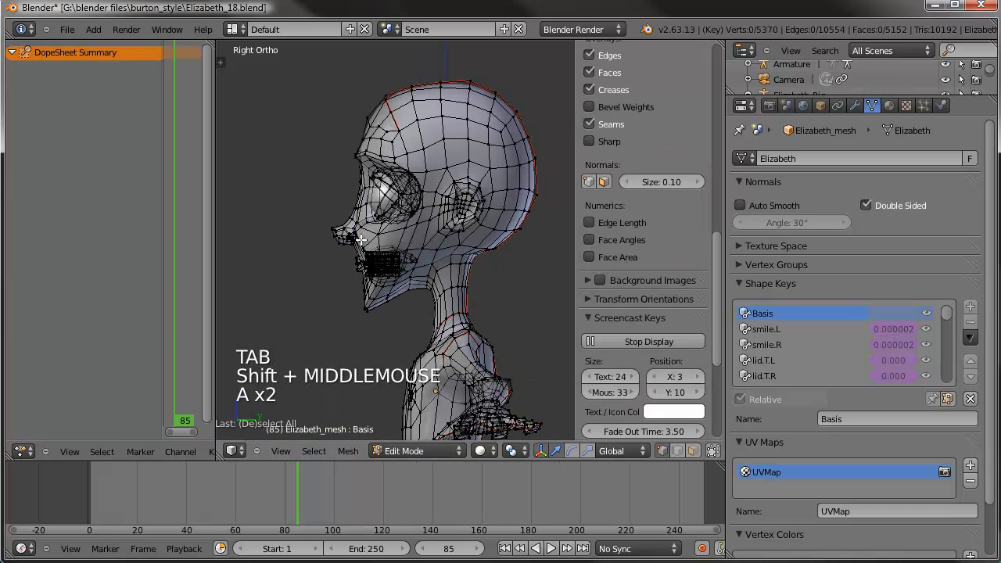
- Widen the 3D view and circle-select the vertices of the nose tip, mouth and chin
{"action": "scroll", "coordinate": [360, 241], "scroll_direction": "up", "scroll_amount": 3}
{"action": "middle_click_drag", "start_coordinate": [360, 241], "coordinate": [588, 220], "text": "shift"}
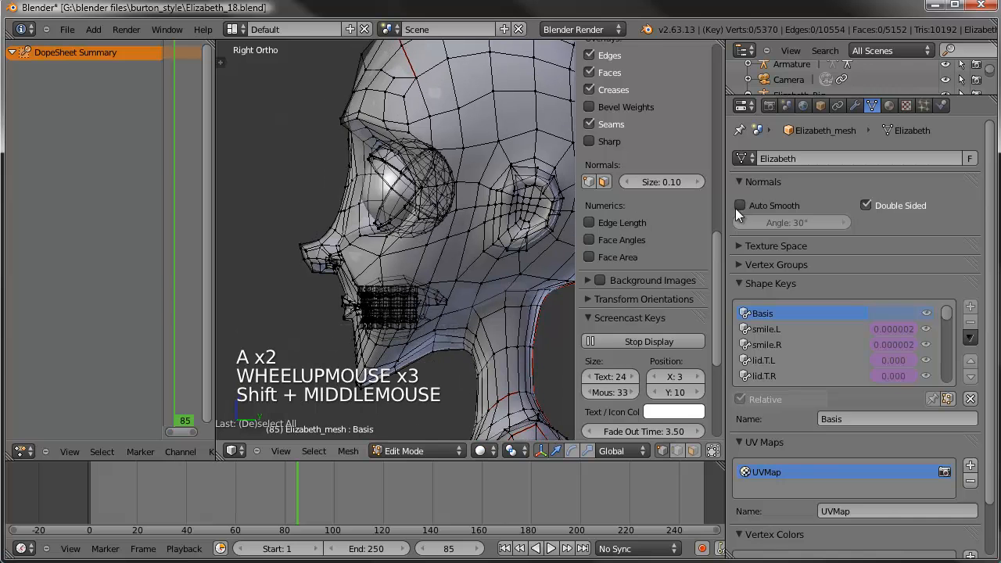
{"action": "left_click_drag", "start_coordinate": [724, 208], "coordinate": [788, 208]}
{"action": "scroll", "coordinate": [538, 213], "scroll_direction": "down", "scroll_amount": 2}
{"action": "middle_click_drag", "start_coordinate": [537, 213], "coordinate": [500, 188], "text": "shift"}
{"action": "key", "text": "c"}
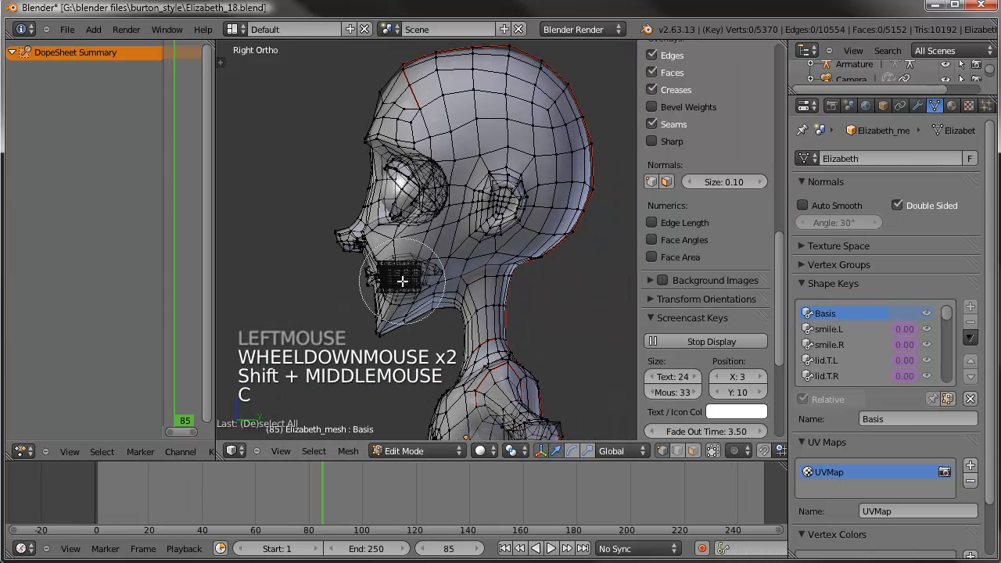
{"action": "scroll", "coordinate": [395, 289], "scroll_direction": "down", "scroll_amount": 2}
{"action": "left_click_drag", "start_coordinate": [399, 298], "coordinate": [337, 276]}
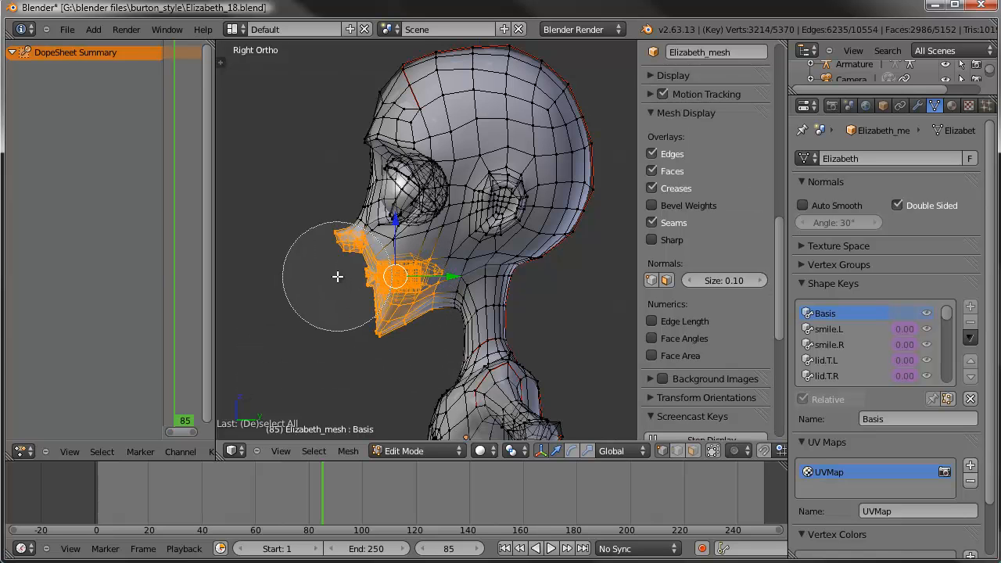
{"action": "right_click", "coordinate": [337, 276]}
- Enable Connected proportional editing and scale the selected lower face down slightly
{"action": "left_click", "coordinate": [733, 450]}
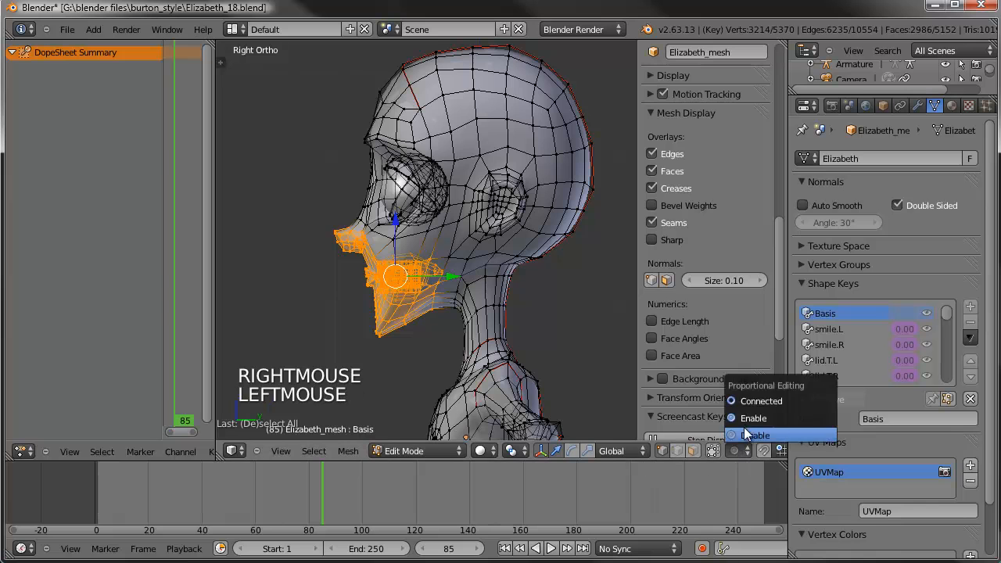
{"action": "left_click", "coordinate": [745, 402]}
{"action": "scroll", "coordinate": [503, 226], "scroll_direction": "up", "scroll_amount": 2}
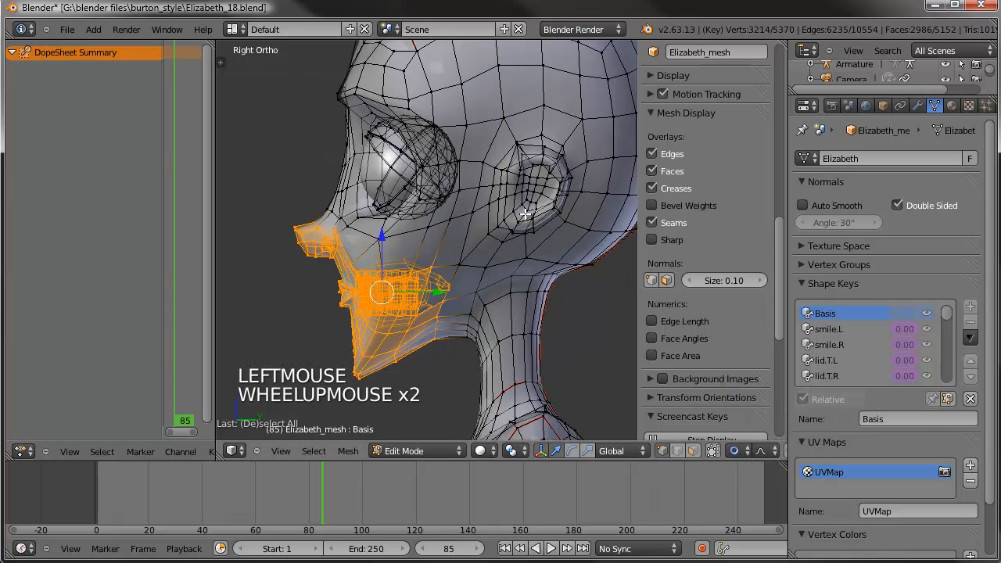
{"action": "key", "text": "s"}
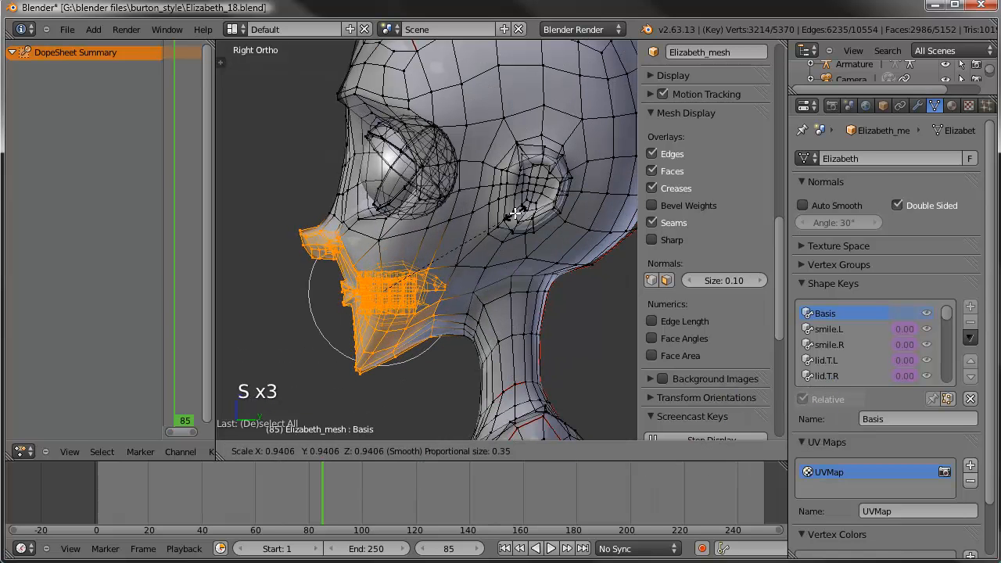
{"action": "left_click", "coordinate": [503, 214]}
- Rotate the selected lower face slightly and move it back and up toward the head
{"action": "key", "text": "g"}
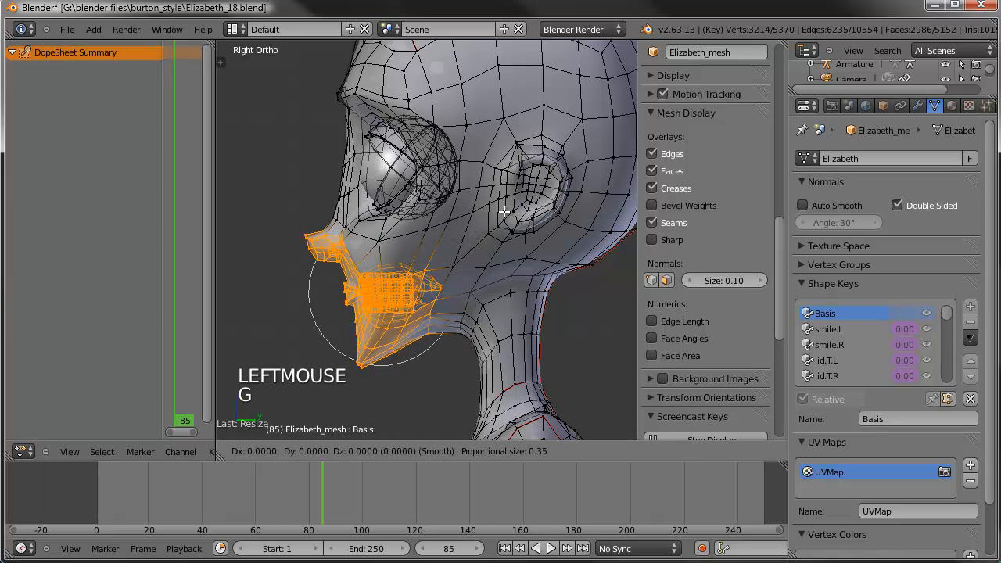
{"action": "left_click", "coordinate": [505, 209]}
{"action": "key", "text": "r"}
{"action": "left_click", "coordinate": [579, 210]}
{"action": "key", "text": "g"}
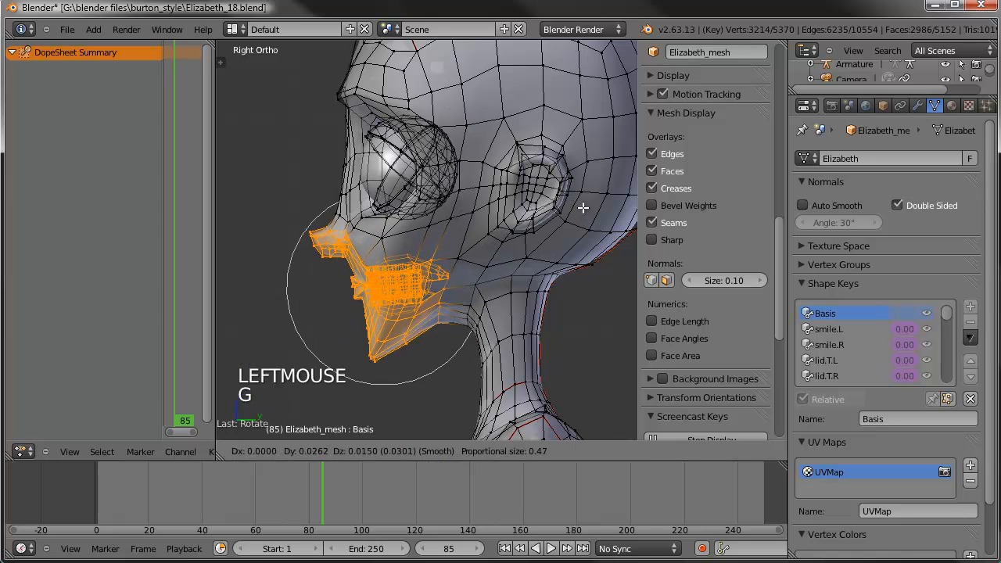
{"action": "left_click", "coordinate": [395, 361]}
- Circle-select only the chin tip and move it up and back with proportional falloff to shorten the chin
{"action": "key", "text": "a"}
{"action": "key", "text": "c"}
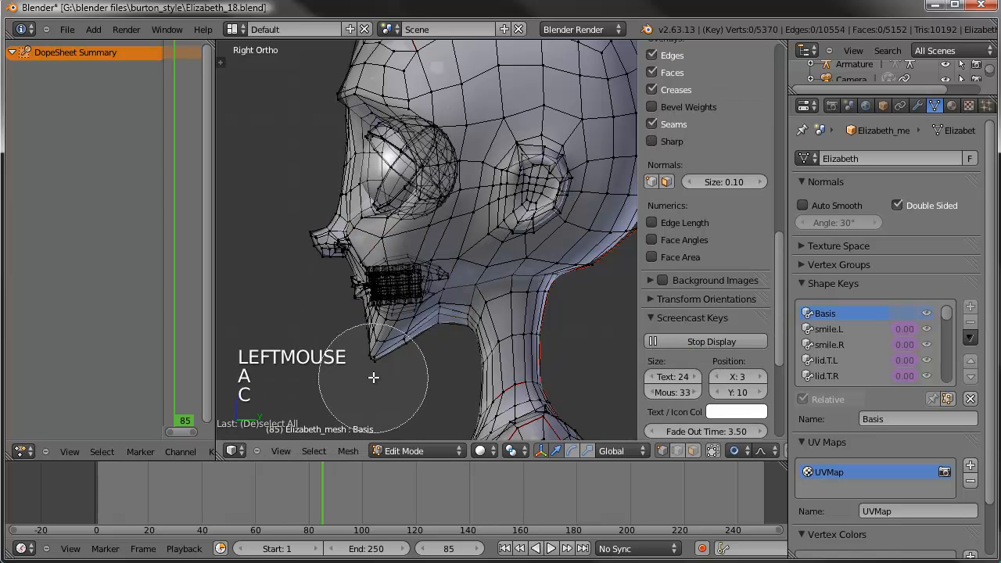
{"action": "left_click", "coordinate": [371, 379]}
{"action": "right_click", "coordinate": [373, 375]}
{"action": "key", "text": "g"}
{"action": "scroll", "coordinate": [376, 370], "scroll_direction": "up", "scroll_amount": 4}
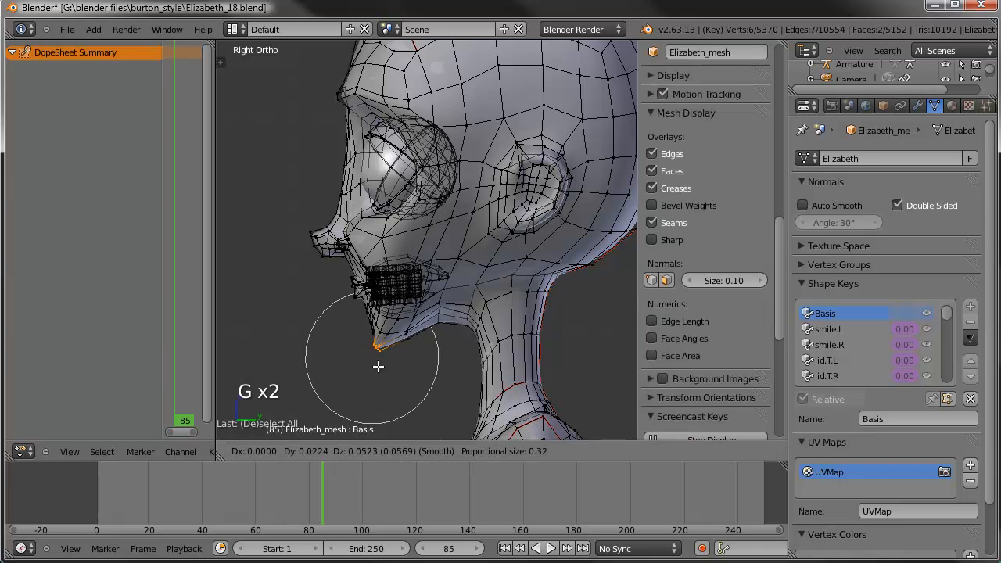
{"action": "left_click", "coordinate": [379, 344]}
- Select one vertex on each cheek and scale them along X to about 0.90 with a proportional size of 0.56
{"action": "middle_click_drag", "start_coordinate": [304, 286], "coordinate": [516, 282]}
{"action": "right_click", "coordinate": [571, 242]}
{"action": "right_click", "coordinate": [378, 242], "text": "shift"}
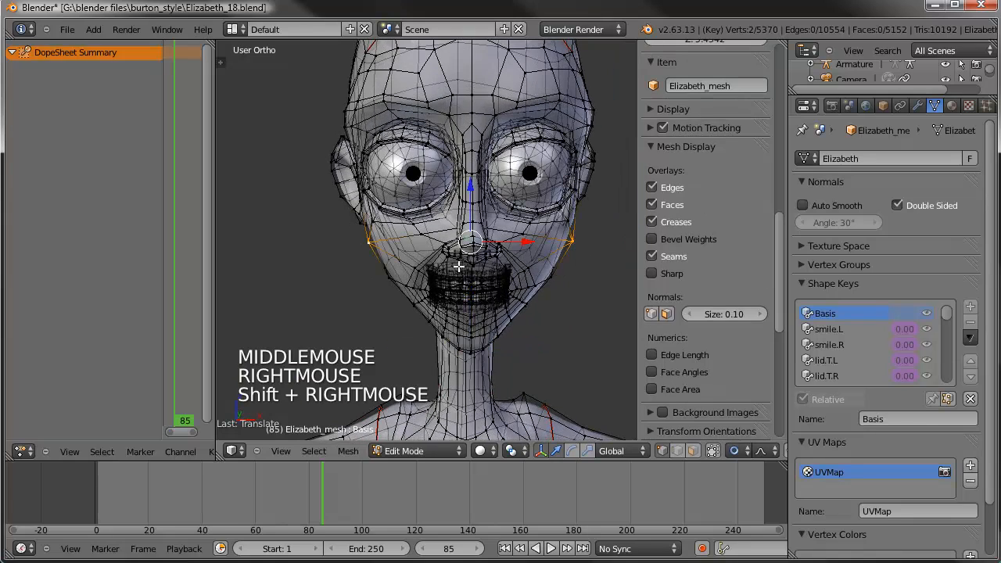
{"action": "key", "text": "s"}
{"action": "key", "text": "x"}
{"action": "scroll", "coordinate": [558, 259], "scroll_direction": "down", "scroll_amount": 6}
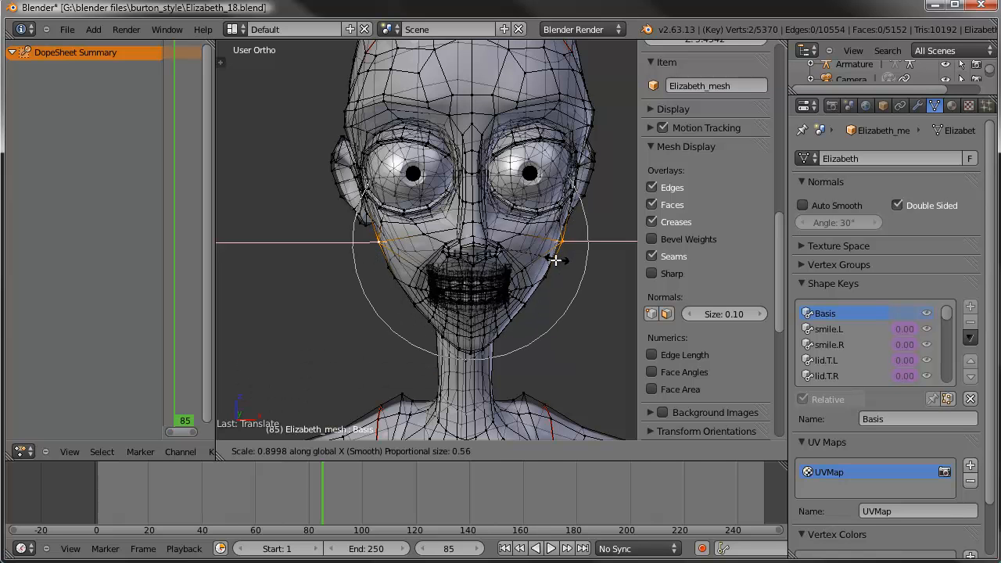
{"action": "left_click", "coordinate": [555, 260]}
- Circle-select the nose vertices in the right side view and scale the nose down slightly
{"action": "middle_click_drag", "start_coordinate": [534, 215], "coordinate": [506, 247], "text": "shift"}
{"action": "key", "text": "KP_3"}
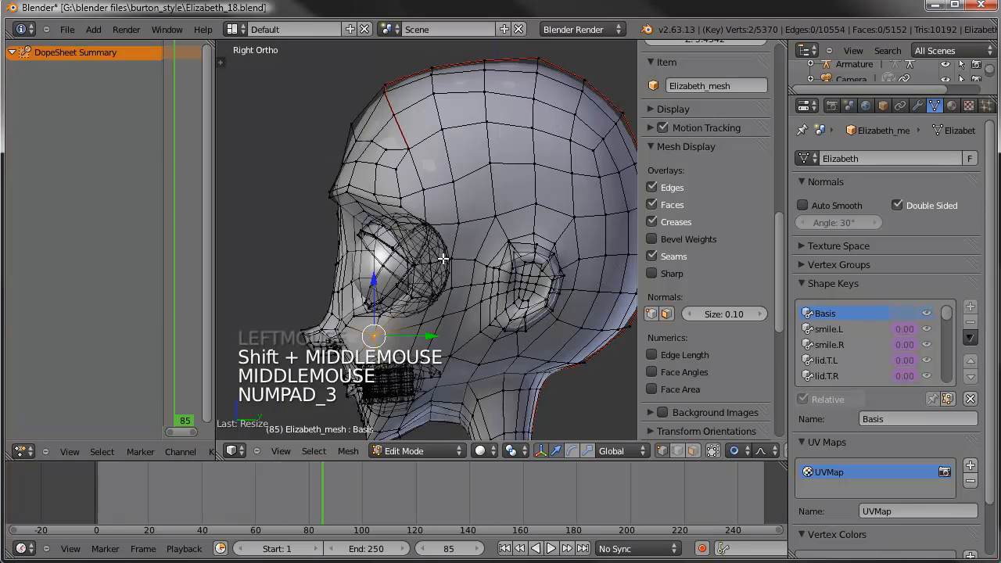
{"action": "middle_click_drag", "start_coordinate": [465, 87], "coordinate": [520, 154], "text": "shift"}
{"action": "scroll", "coordinate": [521, 154], "scroll_direction": "up", "scroll_amount": 3}
{"action": "key", "text": "a"}
{"action": "key", "text": "c"}
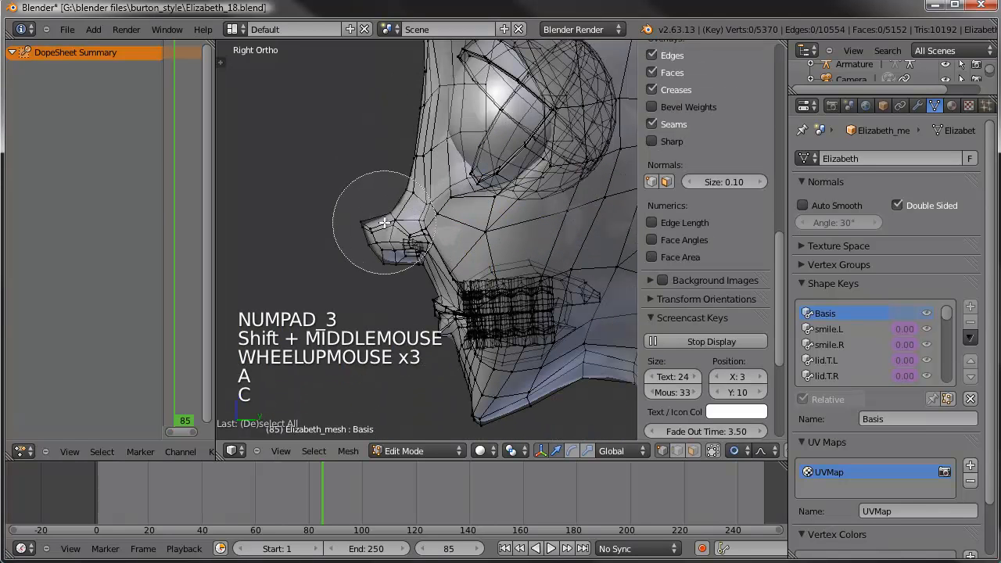
{"action": "left_click", "coordinate": [402, 225]}
{"action": "right_click", "coordinate": [402, 225]}
{"action": "key", "text": "s"}
{"action": "key", "text": "s"}
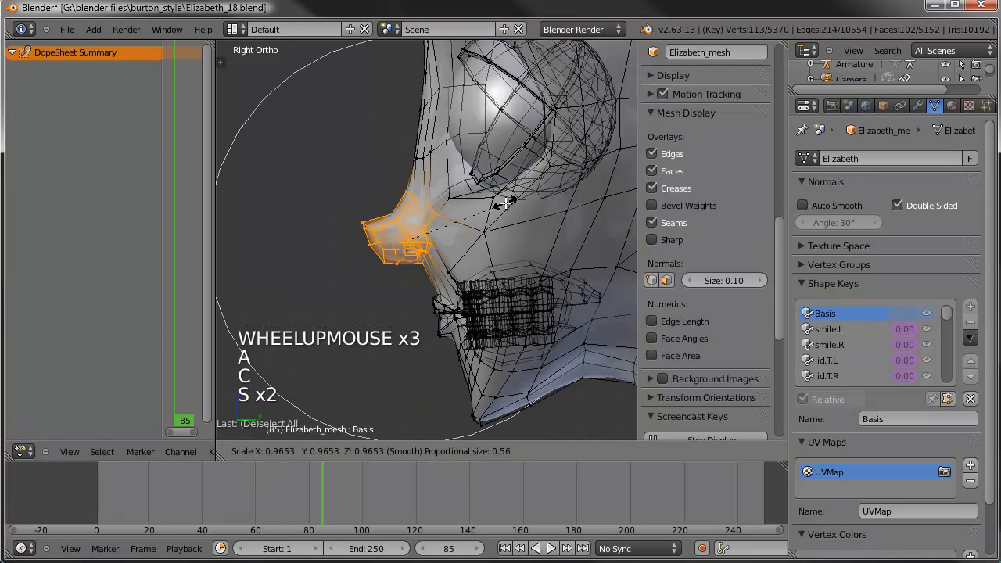
{"action": "left_click", "coordinate": [509, 203]}
- Move the nose slightly back toward the face and scale it down to about 0.91 with a proportional size of 0.32
{"action": "key", "text": "g"}
{"action": "key", "text": "s"}
{"action": "key", "text": "s"}
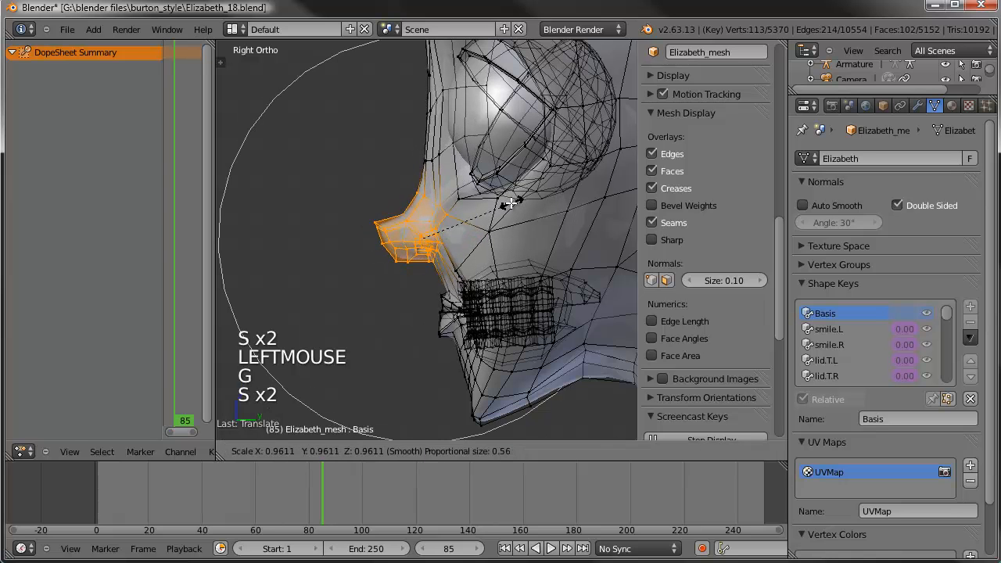
{"action": "scroll", "coordinate": [508, 204], "scroll_direction": "up", "scroll_amount": 3}
{"action": "scroll", "coordinate": [506, 202], "scroll_direction": "up", "scroll_amount": 2}
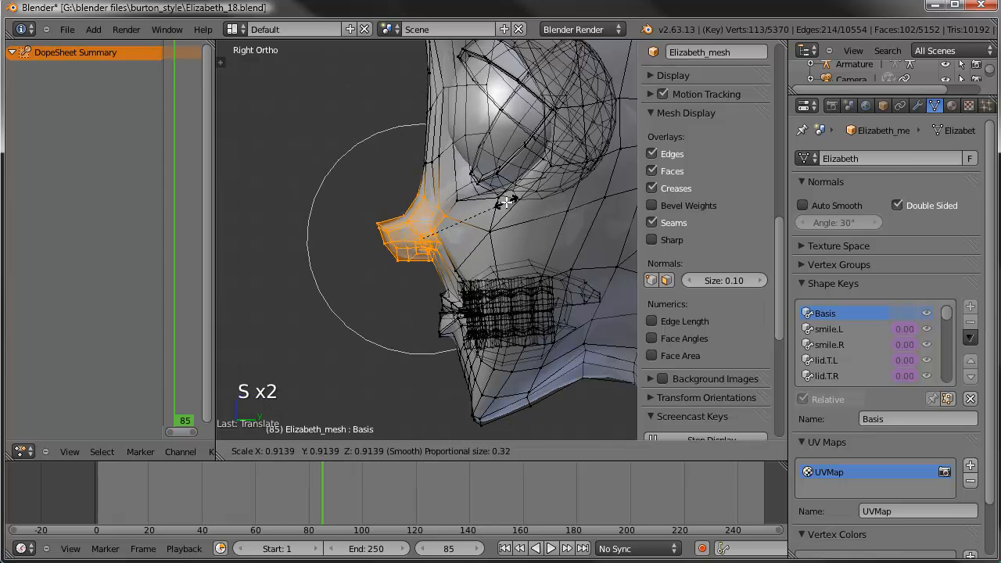
{"action": "left_click", "coordinate": [507, 202]}
- Select the edge ring across the nose bridge, scale it slightly and move it back toward the eyes with a proportional size of 0.22
{"action": "middle_click_drag", "start_coordinate": [443, 167], "coordinate": [449, 213], "text": "shift"}
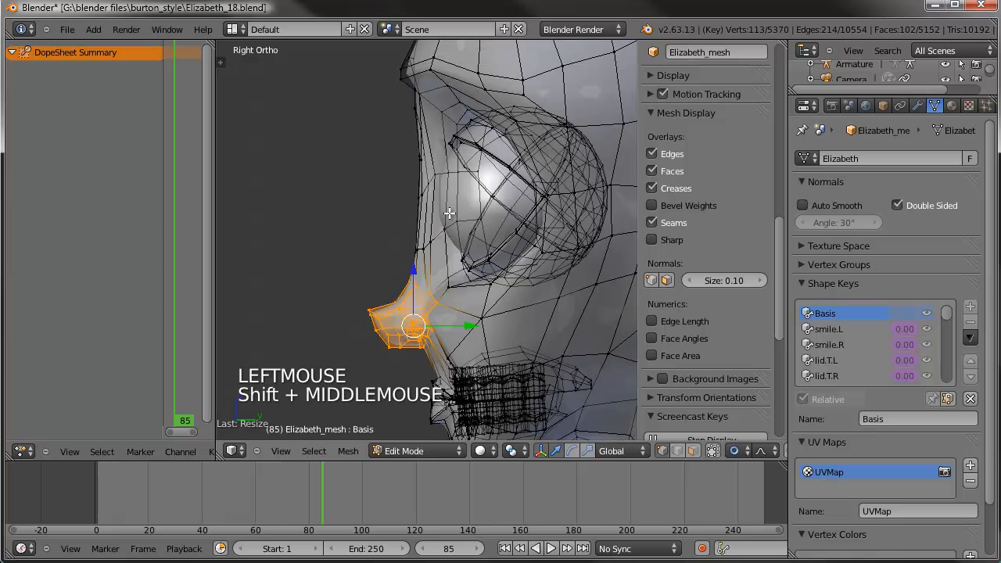
{"action": "right_click", "coordinate": [447, 196], "text": "ctrl+alt"}
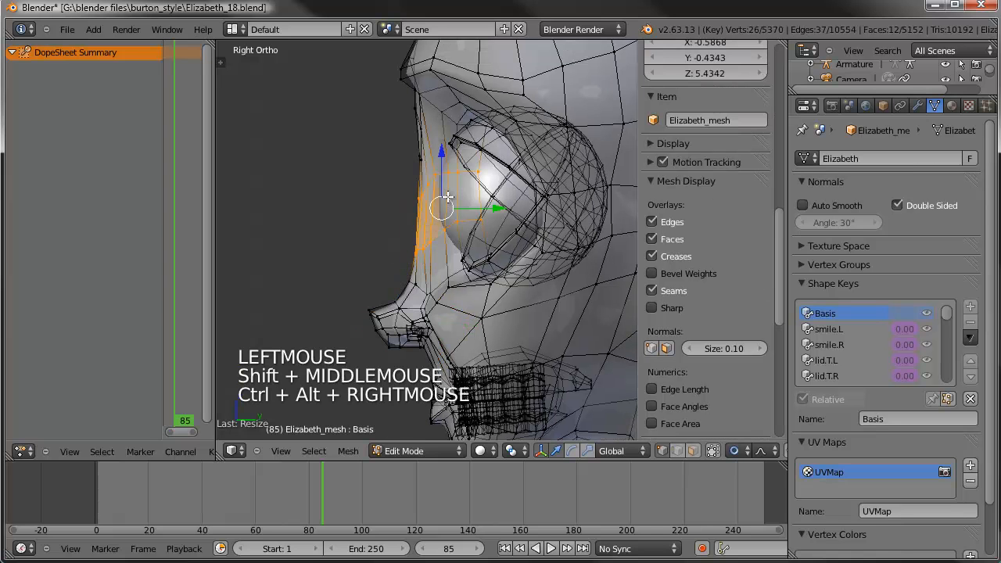
{"action": "key", "text": "g"}
{"action": "left_click", "coordinate": [491, 205]}
{"action": "key", "text": "s"}
{"action": "key", "text": "s"}
{"action": "left_click", "coordinate": [481, 207]}
{"action": "key", "text": "g"}
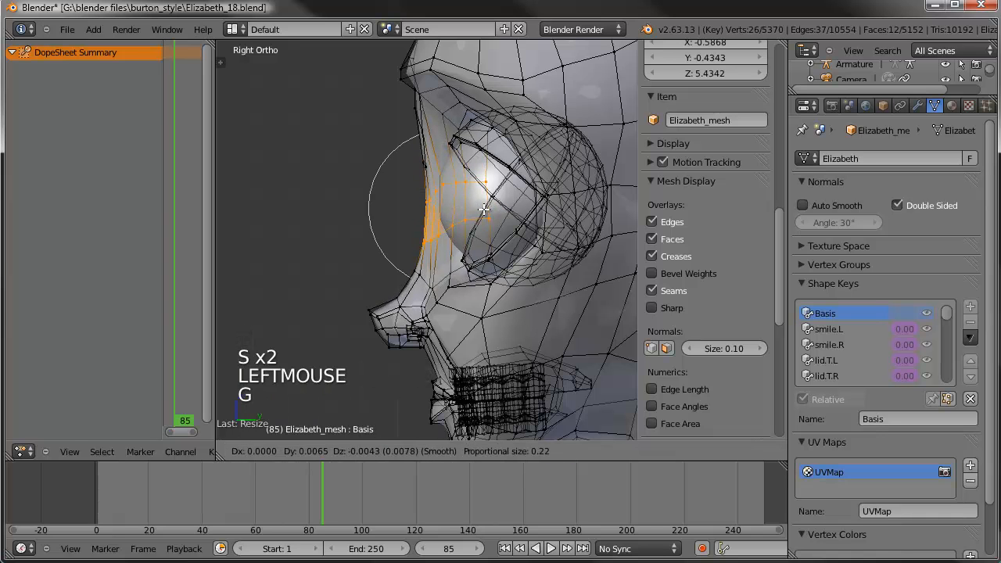
{"action": "left_click", "coordinate": [483, 210]}
- Inspect the reshaped nose and mouth from the front in Object Mode
{"action": "key", "text": "Tab"}
{"action": "middle_click_drag", "start_coordinate": [359, 187], "coordinate": [493, 202]}
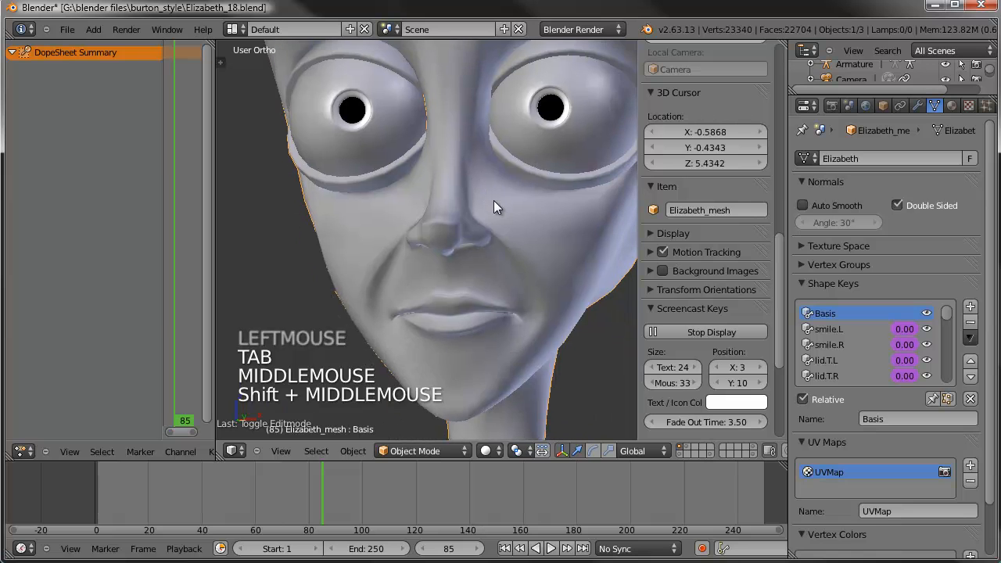
{"action": "key", "text": "KP_1"}
{"action": "scroll", "coordinate": [467, 305], "scroll_direction": "up", "scroll_amount": 2}
{"action": "middle_click_drag", "start_coordinate": [497, 334], "coordinate": [476, 220], "text": "shift"}
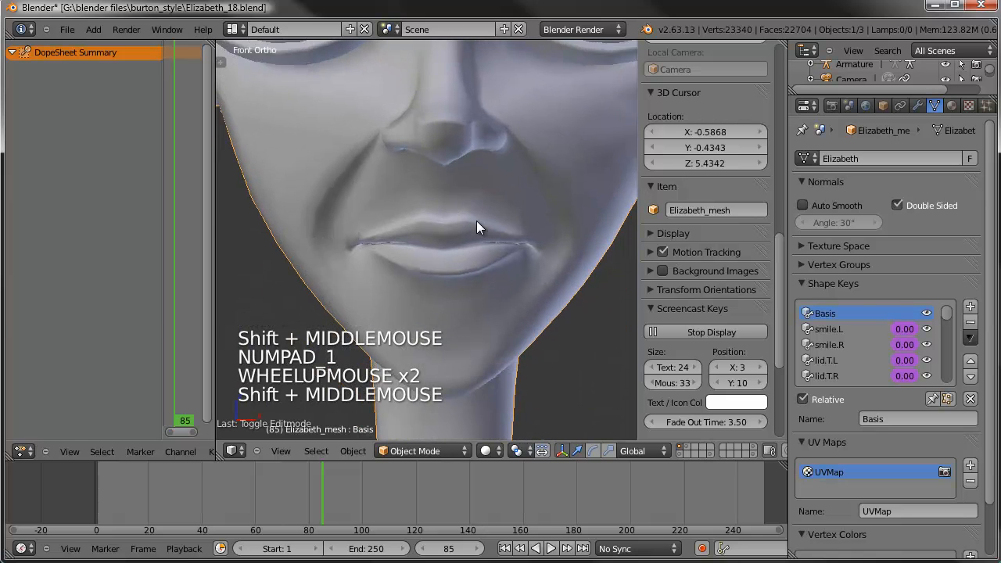
{"action": "scroll", "coordinate": [476, 221], "scroll_direction": "up", "scroll_amount": 3}
- Select the vertices at both peaks of the upper lip and raise them along Z, reducing the proportional size to 0.12
{"action": "key", "text": "Tab"}
{"action": "scroll", "coordinate": [529, 238], "scroll_direction": "up", "scroll_amount": 2}
{"action": "scroll", "coordinate": [525, 239], "scroll_direction": "down", "scroll_amount": 1}
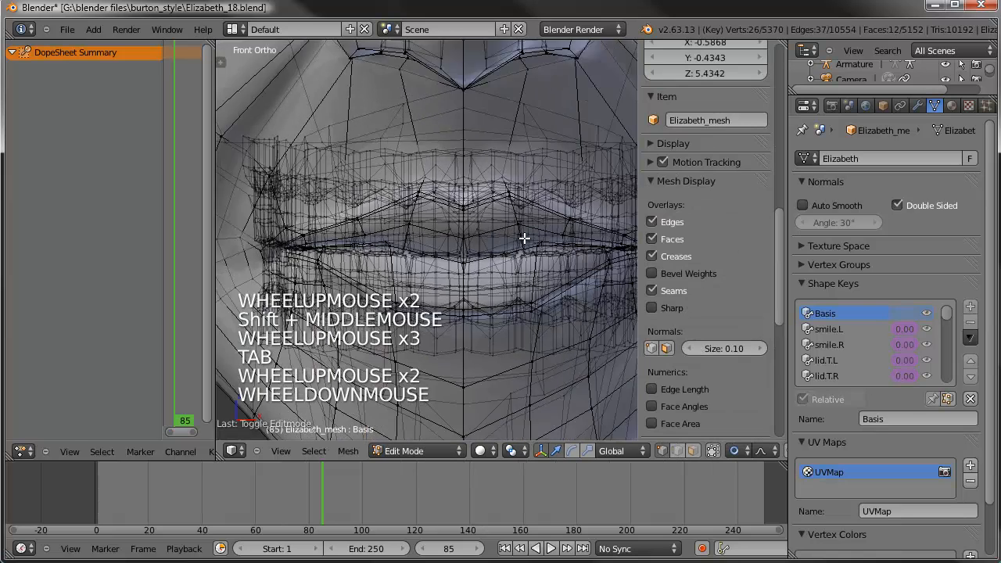
{"action": "middle_click_drag", "start_coordinate": [504, 211], "coordinate": [511, 163]}
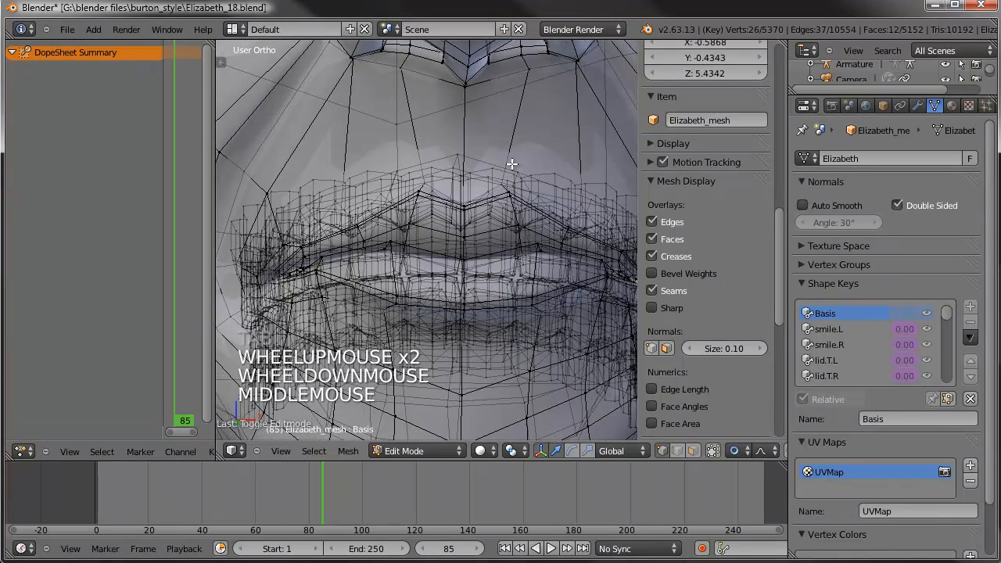
{"action": "right_click", "coordinate": [508, 192]}
{"action": "right_click", "coordinate": [531, 195], "text": "shift"}
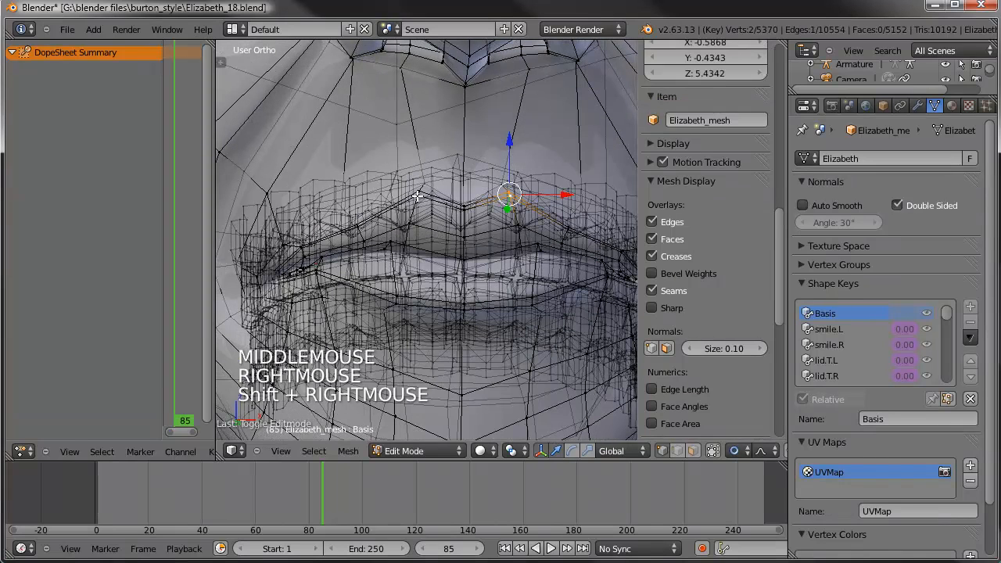
{"action": "right_click", "coordinate": [451, 190], "text": "shift"}
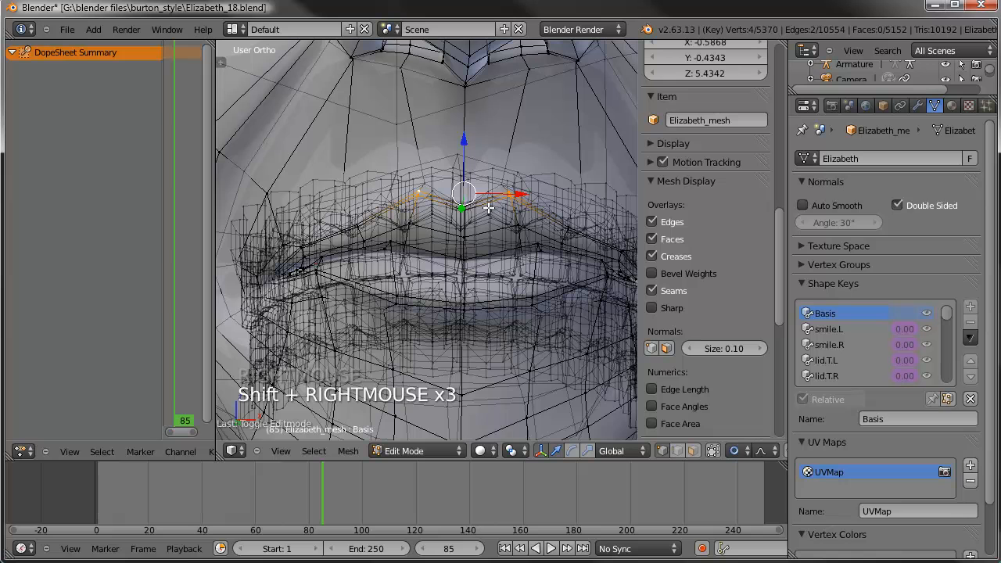
{"action": "key", "text": "KP_1"}
{"action": "key", "text": "g"}
{"action": "key", "text": "z"}
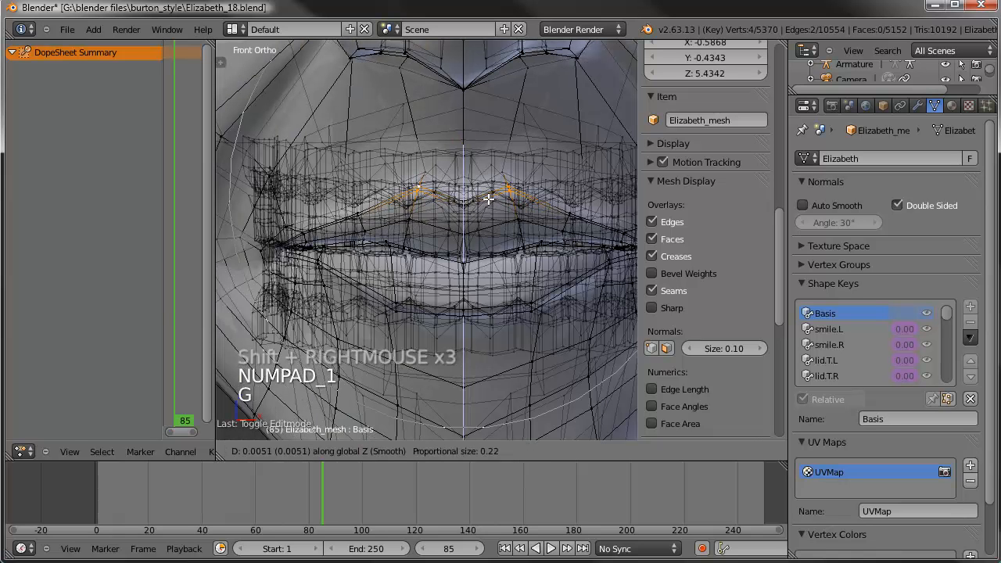
{"action": "scroll", "coordinate": [486, 194], "scroll_direction": "up", "scroll_amount": 5}
{"action": "scroll", "coordinate": [486, 191], "scroll_direction": "up", "scroll_amount": 2}
{"action": "left_click", "coordinate": [487, 186]}
- Move the upper lip peaks forward in the right side view with a proportional size of 0.12
{"action": "middle_click_drag", "start_coordinate": [486, 185], "coordinate": [445, 207]}
{"action": "key", "text": "KP_3"}
{"action": "key", "text": "g"}
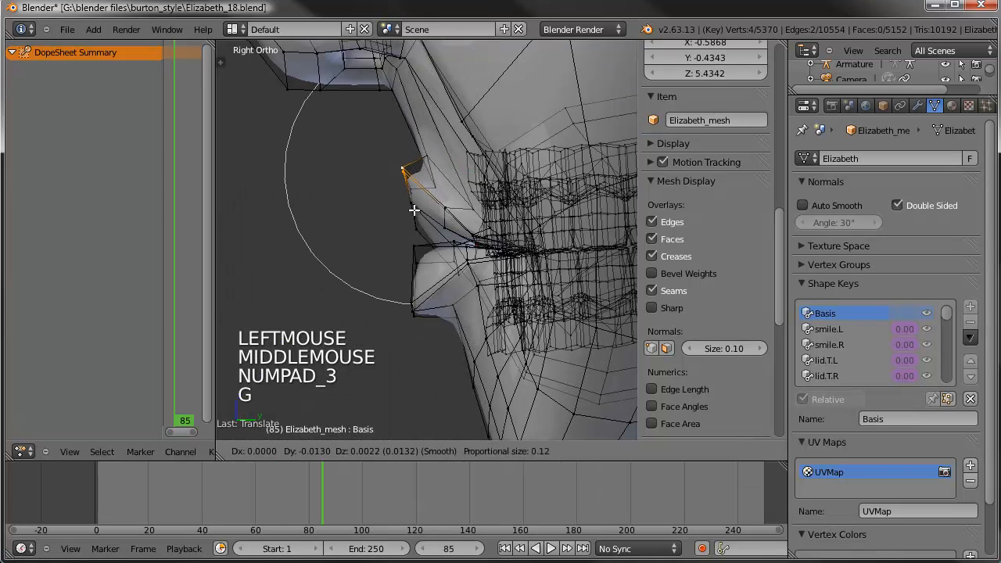
{"action": "left_click", "coordinate": [408, 312]}
- Circle-select the lower edge of the lower lip and move it down and slightly forward, reducing the proportional size to 0.07
{"action": "key", "text": "a"}
{"action": "key", "text": "c"}
{"action": "right_click", "coordinate": [408, 313]}
{"action": "key", "text": "c"}
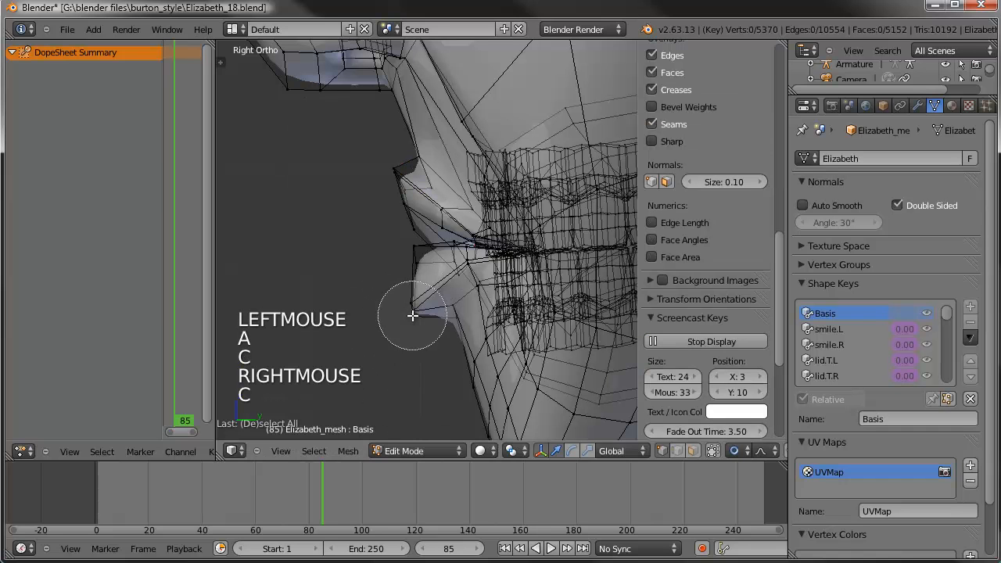
{"action": "left_click", "coordinate": [412, 314]}
{"action": "right_click", "coordinate": [412, 311]}
{"action": "key", "text": "g"}
{"action": "key", "text": "g"}
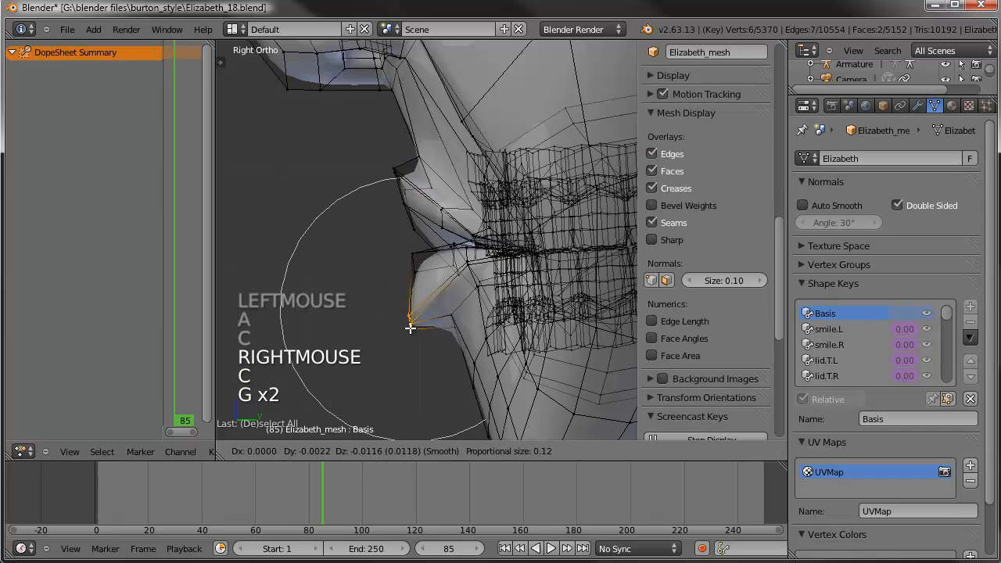
{"action": "scroll", "coordinate": [410, 327], "scroll_direction": "up", "scroll_amount": 3}
{"action": "left_click", "coordinate": [410, 327]}
- Select the upper lip contour vertex on each side and raise both about 0.02 along Z with a proportional size of 0.07
{"action": "middle_click_drag", "start_coordinate": [409, 322], "coordinate": [594, 223]}
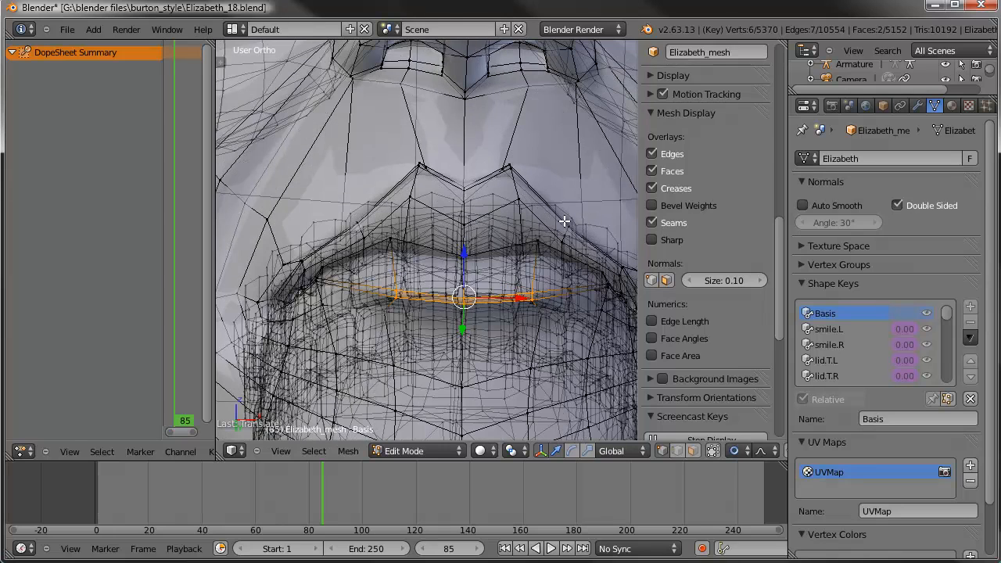
{"action": "right_click", "coordinate": [566, 220]}
{"action": "left_click", "coordinate": [354, 221], "text": "shift"}
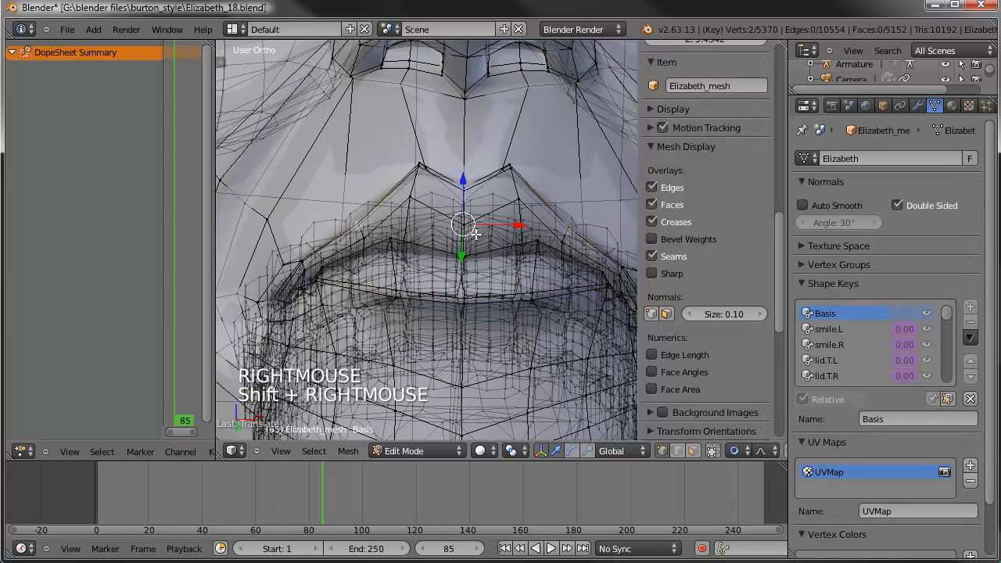
{"action": "key", "text": "g"}
{"action": "key", "text": "z"}
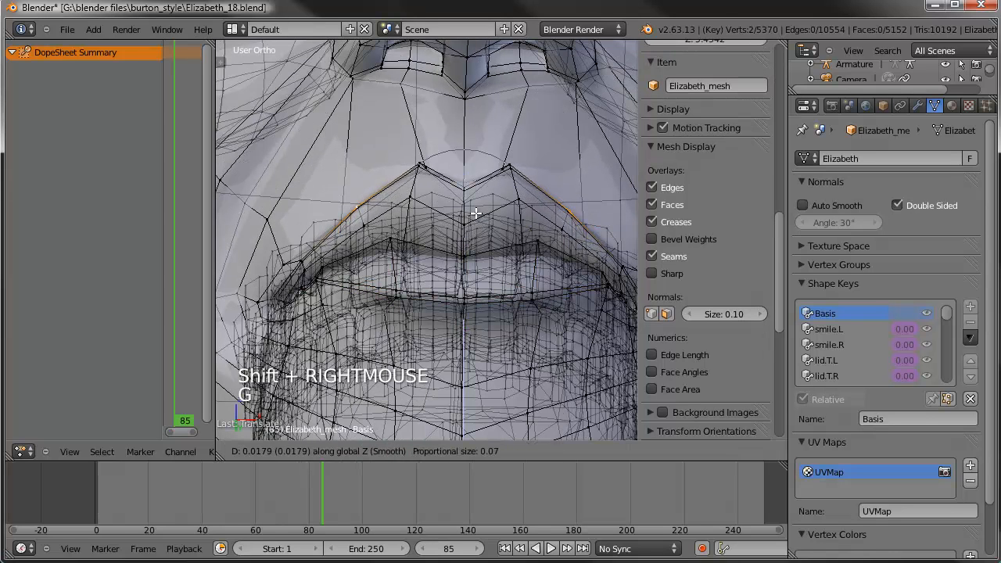
{"action": "left_click", "coordinate": [476, 208]}
- Select the middle row of upper lip vertices and move it forward and slightly down in the right side view
{"action": "mouse_move", "coordinate": [476, 208]}
{"action": "middle_mouse_down"}
{"action": "mouse_move", "coordinate": [408, 245]}
{"action": "mouse_move", "coordinate": [391, 274]}
{"action": "mouse_move", "coordinate": [409, 241]}
{"action": "mouse_move", "coordinate": [358, 189]}
{"action": "mouse_move", "coordinate": [508, 203]}
{"action": "mouse_move", "coordinate": [489, 197]}
{"action": "middle_mouse_up"}
{"action": "scroll", "coordinate": [398, 242], "scroll_direction": "up", "scroll_amount": 2}
{"action": "right_click", "coordinate": [375, 188]}
{"action": "right_click", "coordinate": [391, 190], "text": "shift"}
{"action": "right_click", "coordinate": [494, 194], "text": "shift"}
{"action": "right_click", "coordinate": [489, 195], "text": "shift"}
{"action": "key", "text": "KP_3"}
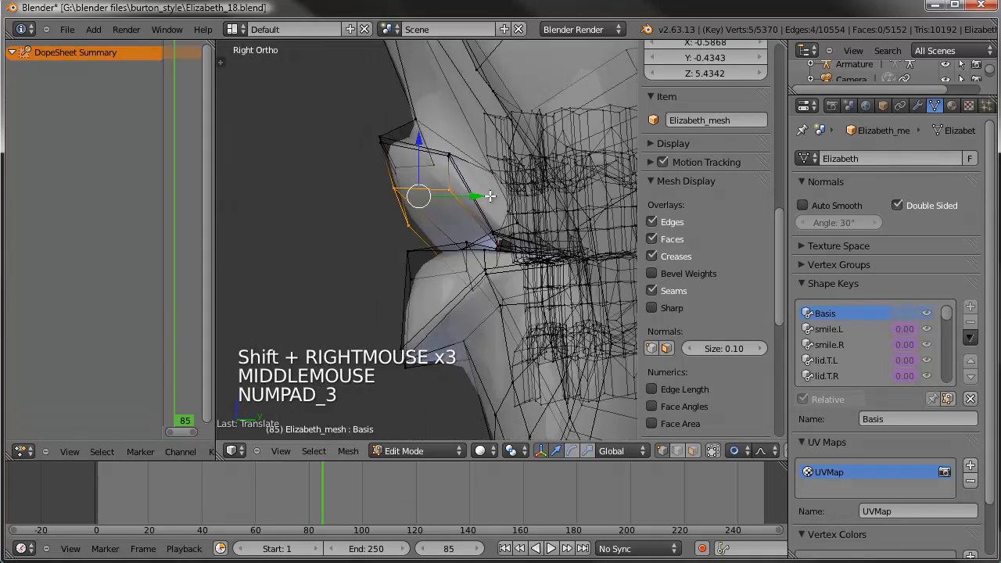
{"action": "key", "text": "g"}
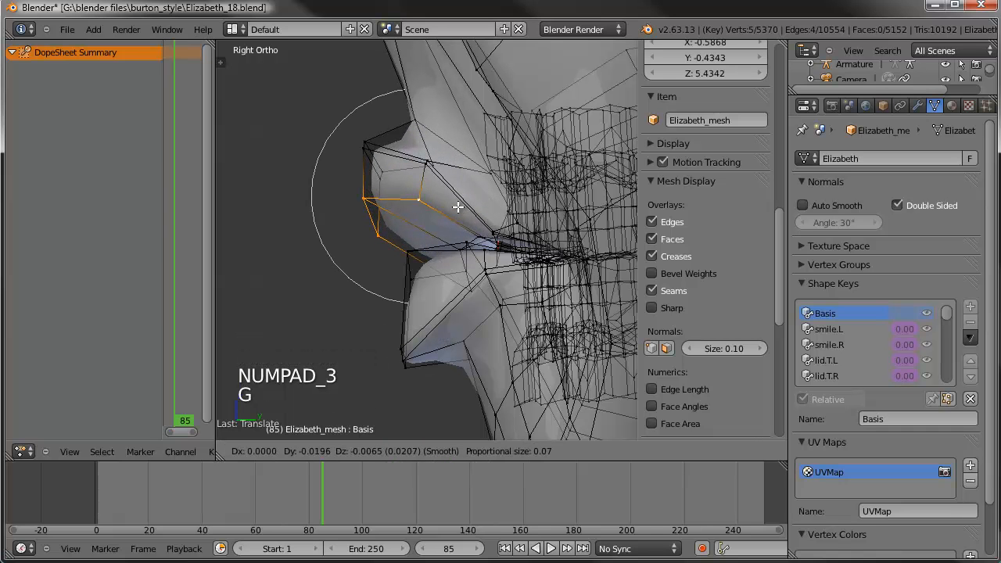
{"action": "left_click", "coordinate": [452, 211]}
- Try to pull two front vertices at the top of the lower lip forward, and undo the move
{"action": "right_click", "coordinate": [404, 256]}
{"action": "right_click", "coordinate": [409, 263], "text": "shift"}
{"action": "key", "text": "g"}
{"action": "left_click", "coordinate": [389, 275]}
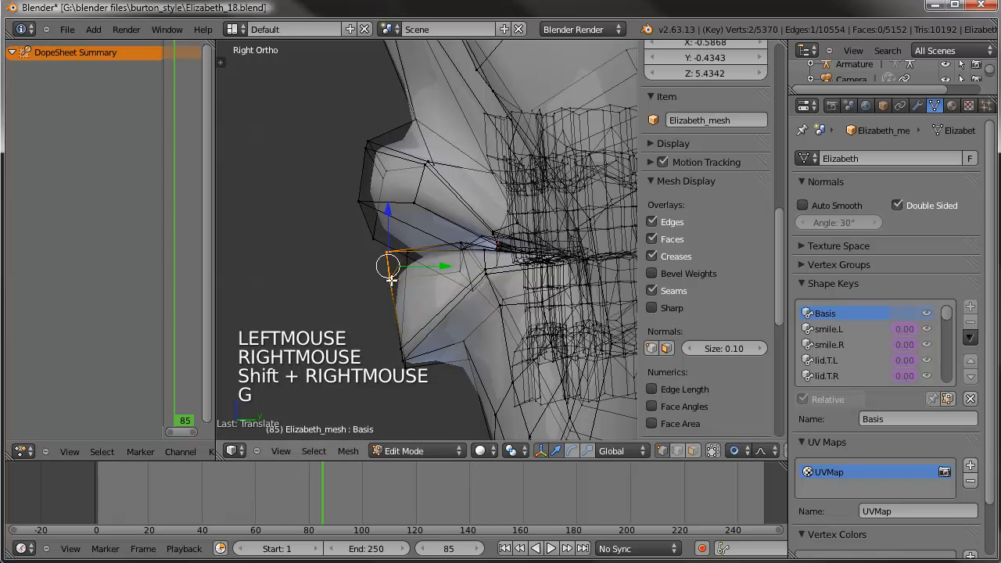
{"action": "key", "text": "ctrl+z"}
- Circle-select the front vertices at the top of the lower lip and move them forward with a proportional size of 0.06
{"action": "key", "text": "c"}
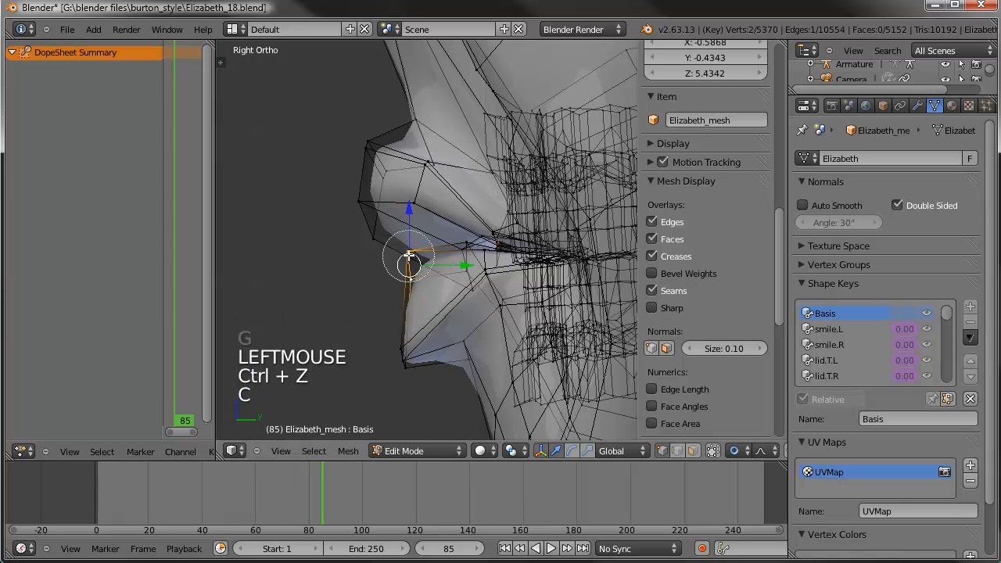
{"action": "key", "text": "g"}
{"action": "key", "text": "g"}
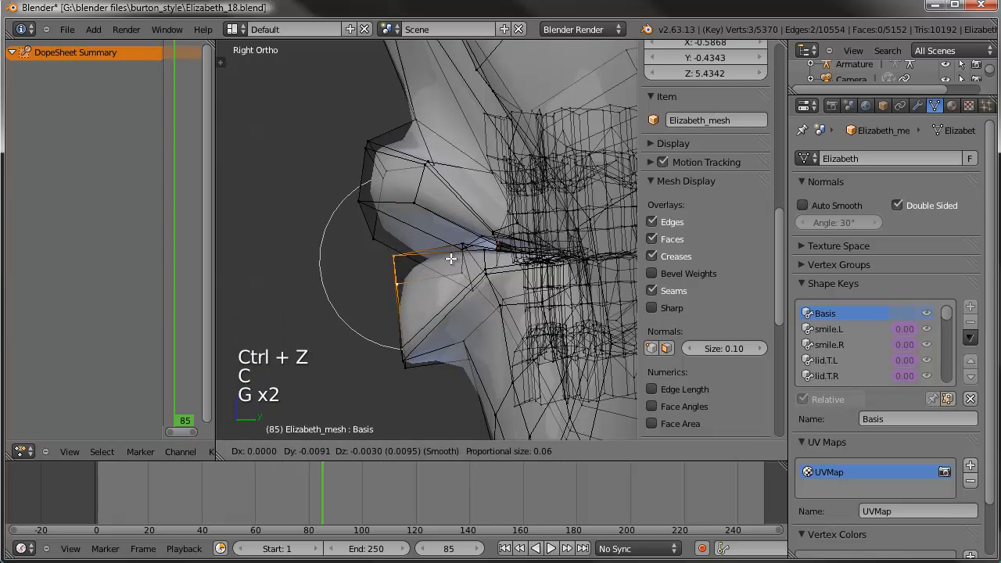
{"action": "left_click", "coordinate": [445, 256]}
{"action": "right_click", "coordinate": [458, 267]}
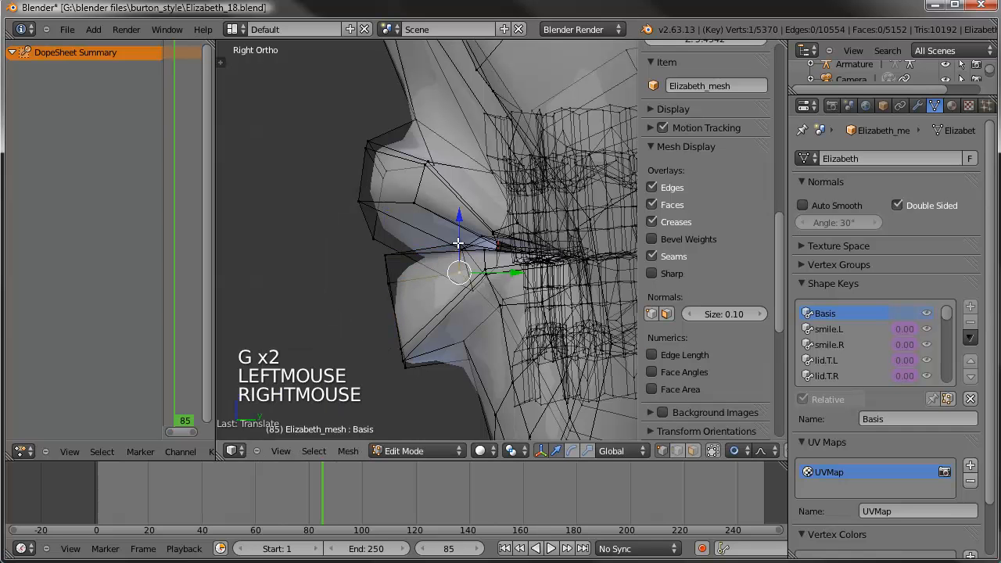
{"action": "key", "text": "c"}
{"action": "left_click", "coordinate": [456, 247]}
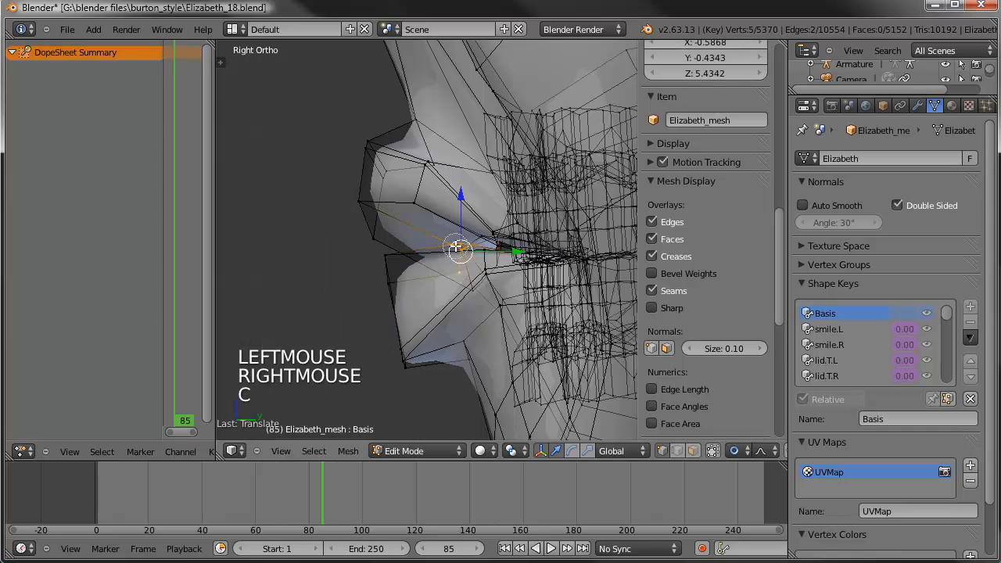
{"action": "right_click", "coordinate": [459, 250]}
{"action": "scroll", "coordinate": [465, 250], "scroll_direction": "up", "scroll_amount": 4}
{"action": "key", "text": "a"}
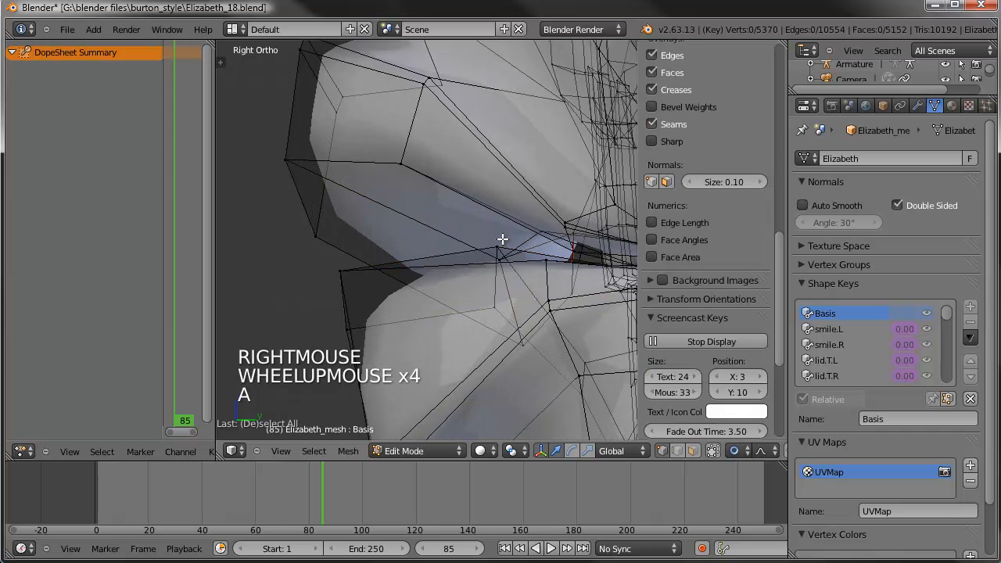
- Circle-select the vertices near the lip parting on the lower lip and move them forward with a proportional size of 0.08
{"action": "key", "text": "c"}
{"action": "left_click", "coordinate": [501, 238]}
{"action": "right_click", "coordinate": [492, 311]}
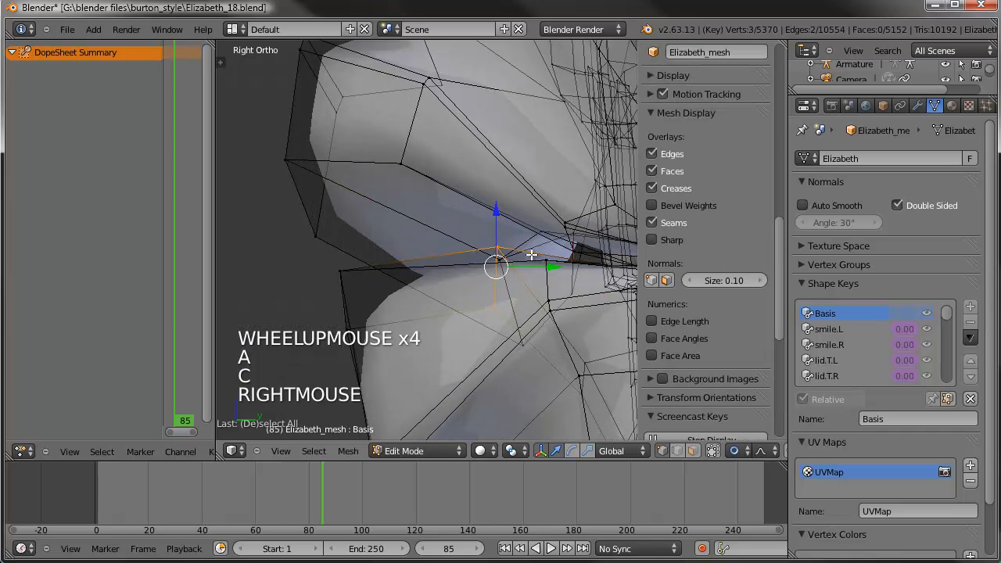
{"action": "key", "text": "g"}
{"action": "key", "text": "g"}
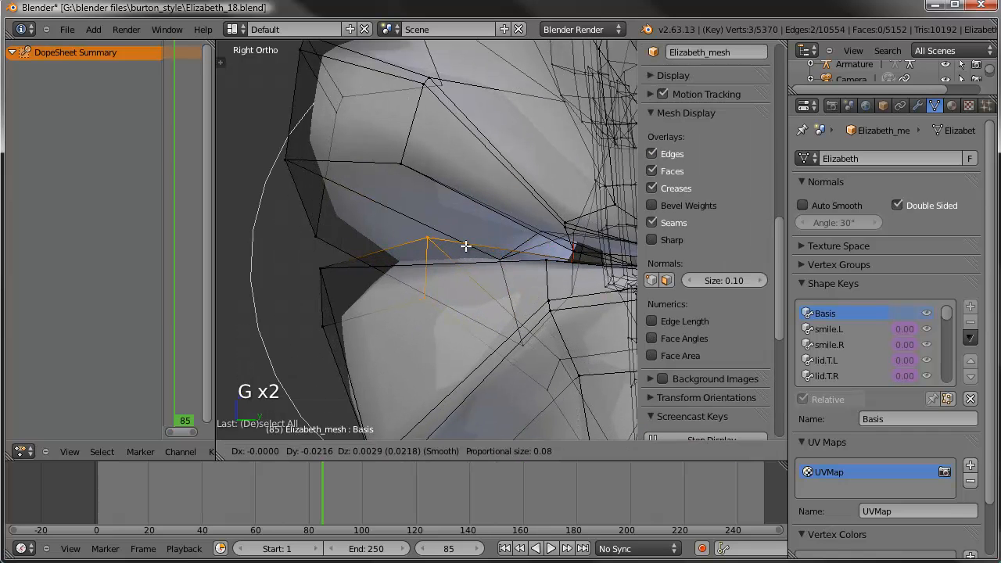
{"action": "left_click", "coordinate": [464, 244]}
- Inspect the fuller lips in Object Mode from the side and the front
{"action": "scroll", "coordinate": [461, 246], "scroll_direction": "down", "scroll_amount": 5}
{"action": "key", "text": "Tab"}
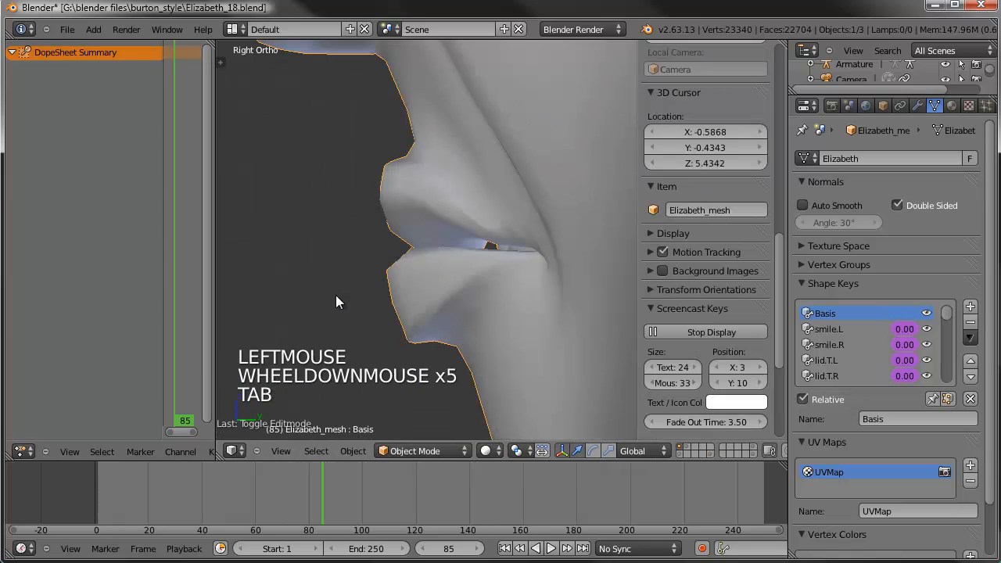
{"action": "middle_click_drag", "start_coordinate": [336, 296], "coordinate": [537, 300]}
{"action": "scroll", "coordinate": [531, 296], "scroll_direction": "down", "scroll_amount": 7}
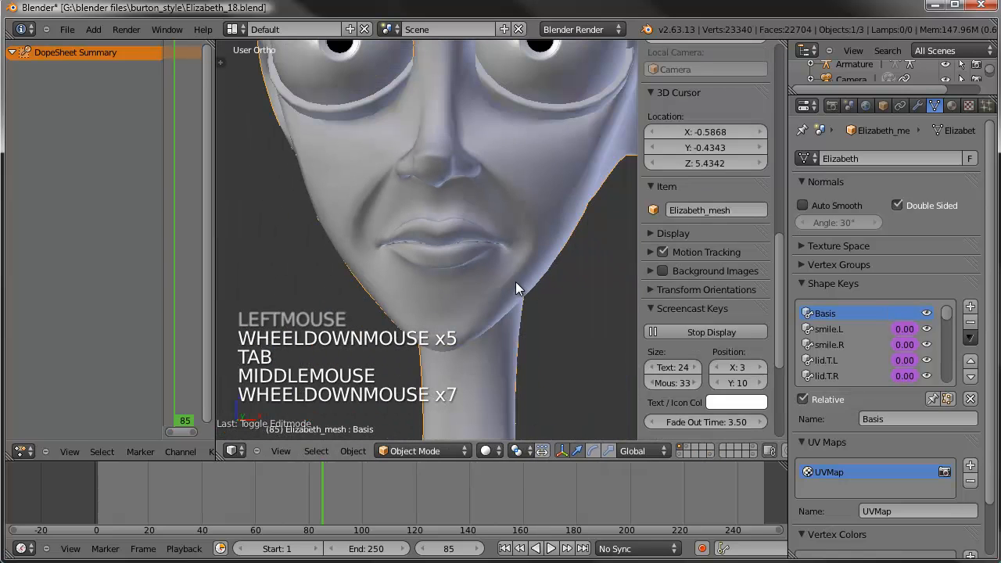
{"action": "scroll", "coordinate": [516, 286], "scroll_direction": "up", "scroll_amount": 4}
- Select vertices on the upper and lower teeth and gums, extend the selection to all linked geometry and hide it
{"action": "key", "text": "Tab"}
{"action": "middle_click_drag", "start_coordinate": [477, 255], "coordinate": [402, 242]}
{"action": "middle_click_drag", "start_coordinate": [600, 240], "coordinate": [403, 243], "text": "shift"}
{"action": "scroll", "coordinate": [403, 242], "scroll_direction": "down", "scroll_amount": 1, "text": "shift"}
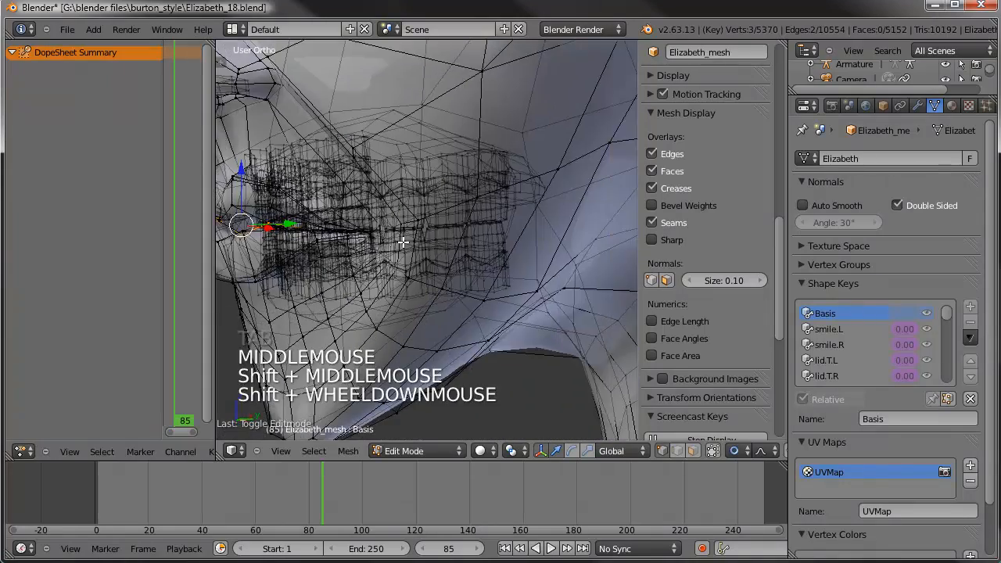
{"action": "scroll", "coordinate": [403, 242], "scroll_direction": "up", "scroll_amount": 3}
{"action": "right_click", "coordinate": [570, 320]}
{"action": "right_click", "coordinate": [571, 233], "text": "shift"}
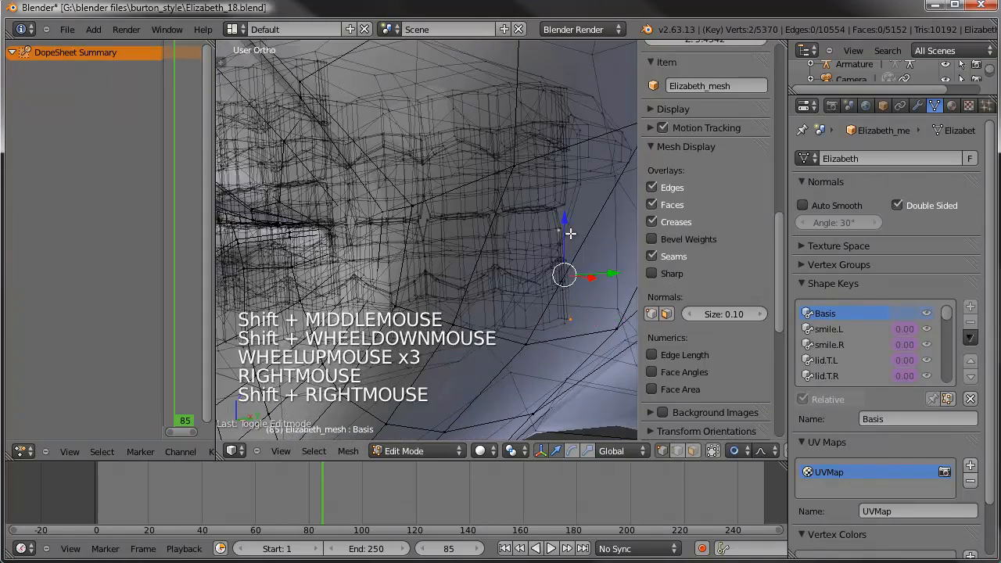
{"action": "right_click", "coordinate": [566, 167], "text": "shift"}
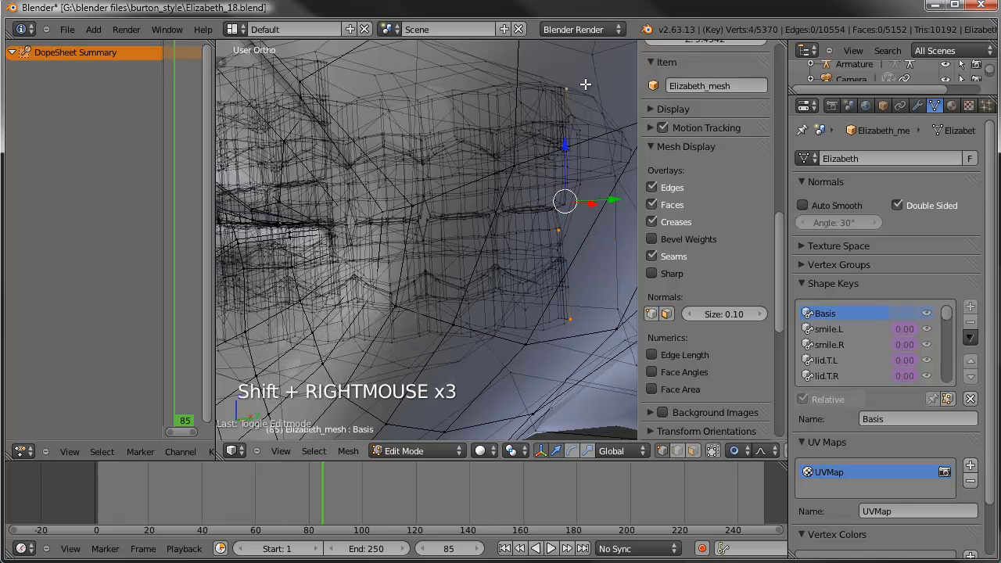
{"action": "key", "text": "ctrl+l"}
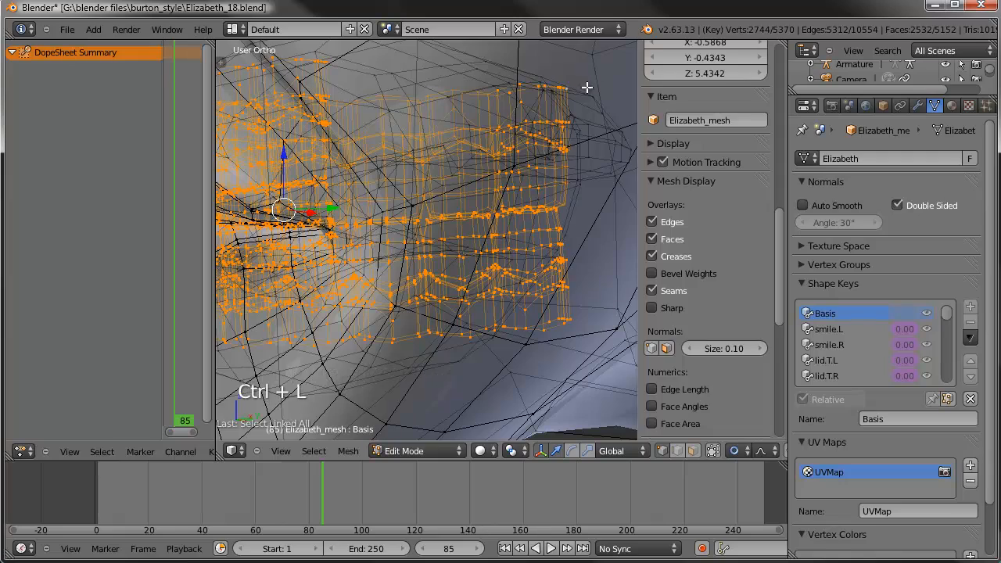
{"action": "key", "text": "h"}
{"action": "scroll", "coordinate": [425, 239], "scroll_direction": "down", "scroll_amount": 4}
{"action": "middle_click_drag", "start_coordinate": [424, 234], "coordinate": [469, 220]}
{"action": "scroll", "coordinate": [438, 217], "scroll_direction": "down", "scroll_amount": 1}
{"action": "scroll", "coordinate": [423, 223], "scroll_direction": "up", "scroll_amount": 3}
{"action": "scroll", "coordinate": [423, 223], "scroll_direction": "up", "scroll_amount": 1}
{"action": "scroll", "coordinate": [493, 204], "scroll_direction": "up", "scroll_amount": 3}
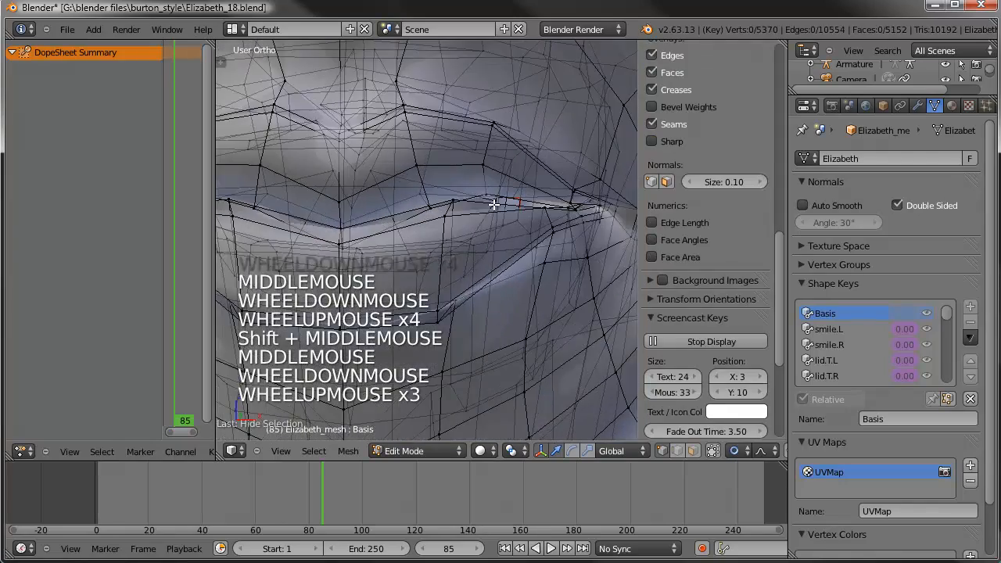
{"action": "right_click", "coordinate": [493, 204]}
{"action": "key", "text": "g"}
{"action": "key", "text": "g"}
{"action": "right_click", "coordinate": [571, 217]}
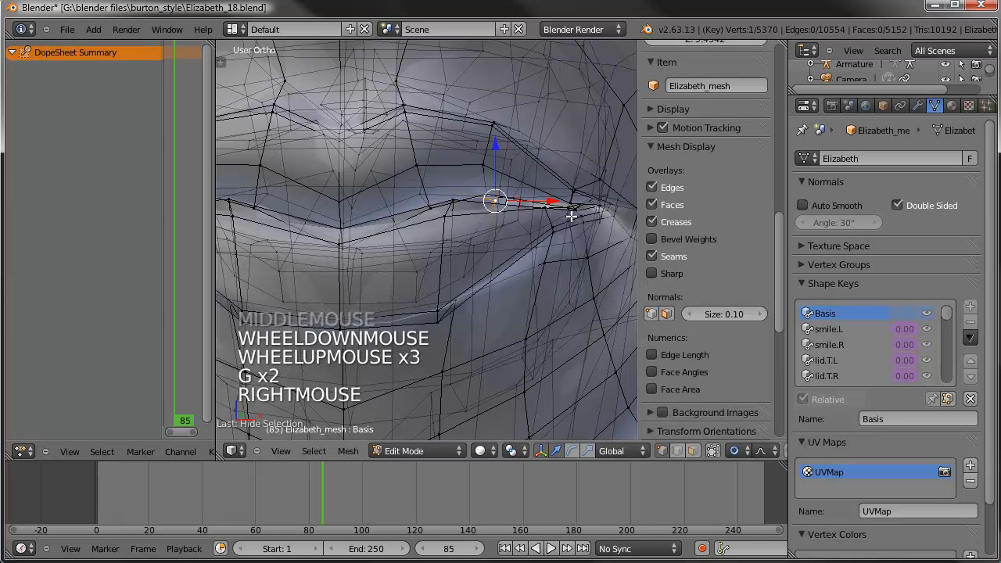
{"action": "key", "text": "g"}
{"action": "key", "text": "g"}
{"action": "key", "text": "g"}
- Select the matching inner-lip vertices near both mouth corners and raise them about 0.012 along Z with a proportional size of 0.14
{"action": "right_click", "coordinate": [544, 203]}
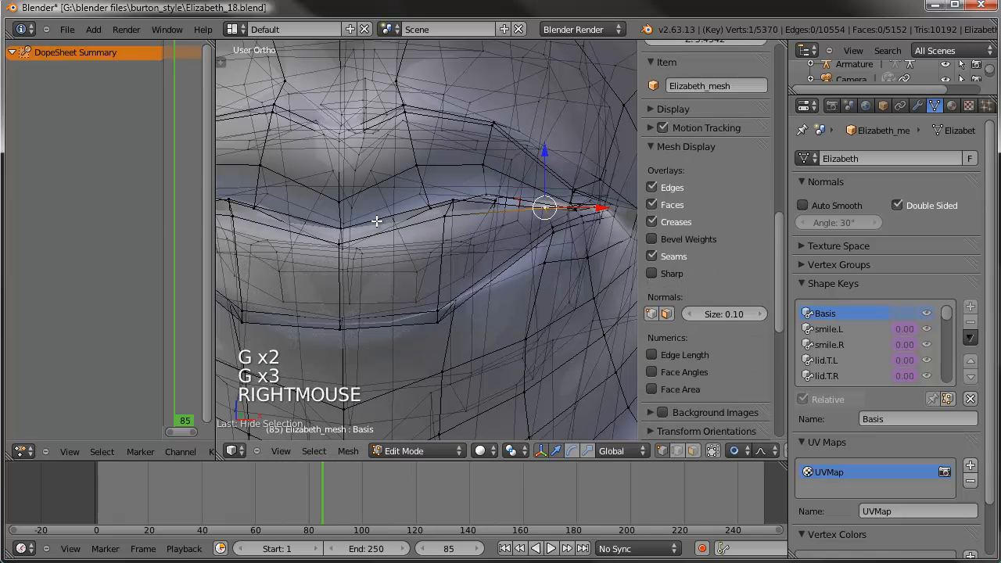
{"action": "middle_click_drag", "start_coordinate": [542, 208], "coordinate": [487, 213], "text": "shift"}
{"action": "scroll", "coordinate": [462, 230], "scroll_direction": "down", "scroll_amount": 2}
{"action": "scroll", "coordinate": [462, 230], "scroll_direction": "down", "scroll_amount": 1, "text": "shift"}
{"action": "middle_click_drag", "start_coordinate": [468, 246], "coordinate": [462, 230], "text": "shift"}
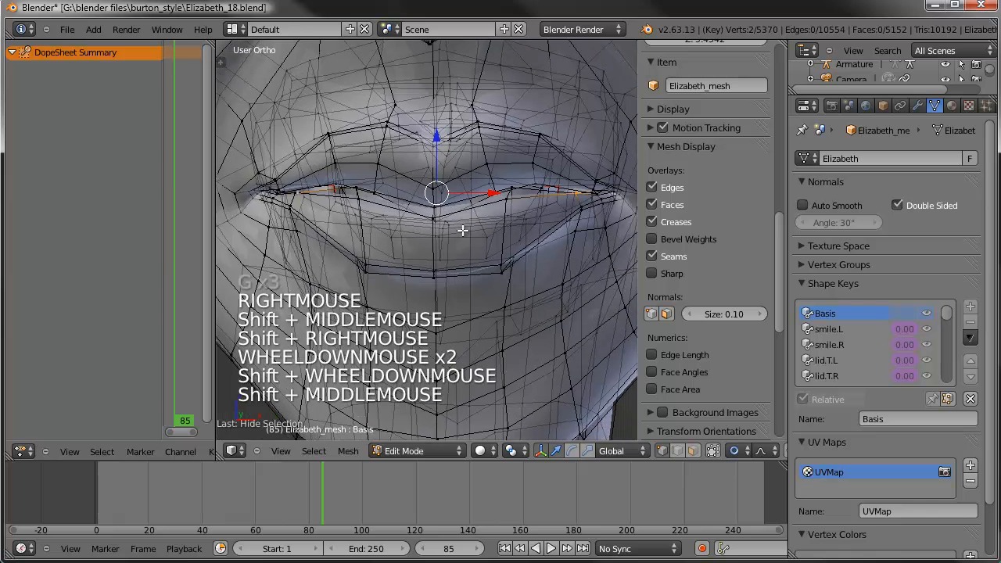
{"action": "key", "text": "g"}
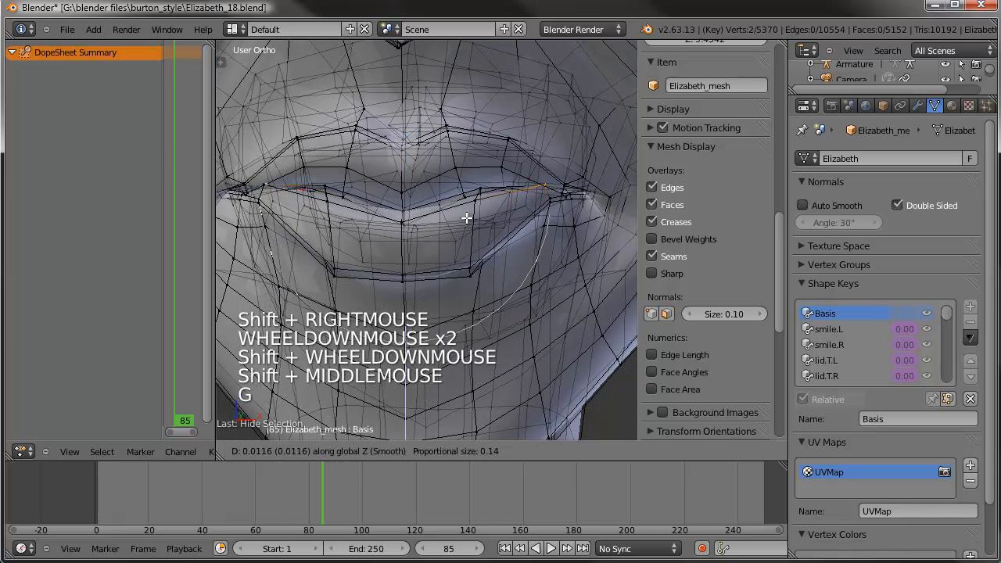
{"action": "left_click", "coordinate": [500, 202]}
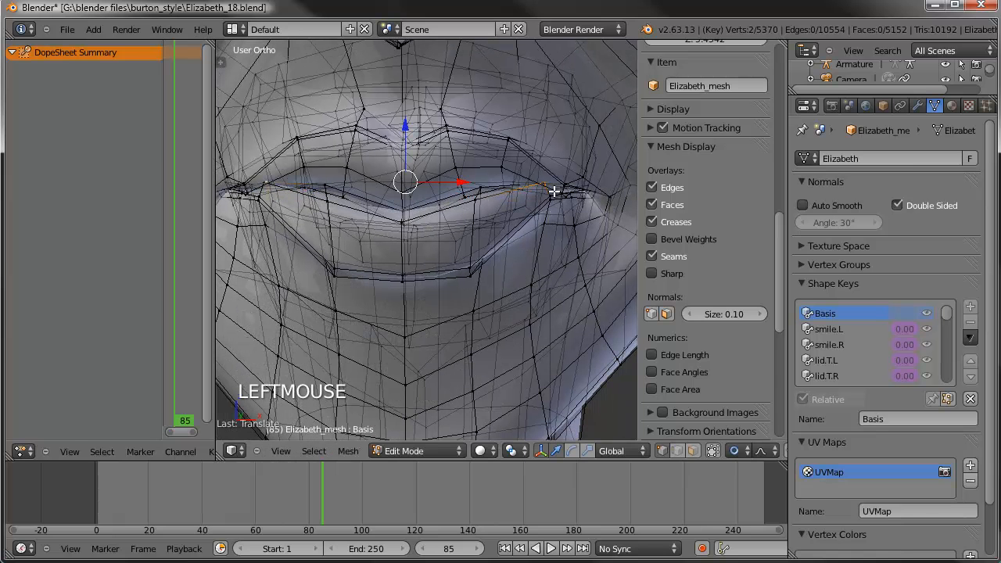
- Select the four vertices at the two mouth corners and scale them along X to about 0.92 with a proportional size of 0.32
{"action": "right_click", "coordinate": [592, 189]}
{"action": "right_click", "coordinate": [592, 195], "text": "shift"}
{"action": "middle_click_drag", "start_coordinate": [592, 195], "coordinate": [393, 310]}
{"action": "scroll", "coordinate": [563, 176], "scroll_direction": "up", "scroll_amount": 3}
{"action": "scroll", "coordinate": [452, 251], "scroll_direction": "up", "scroll_amount": 3}
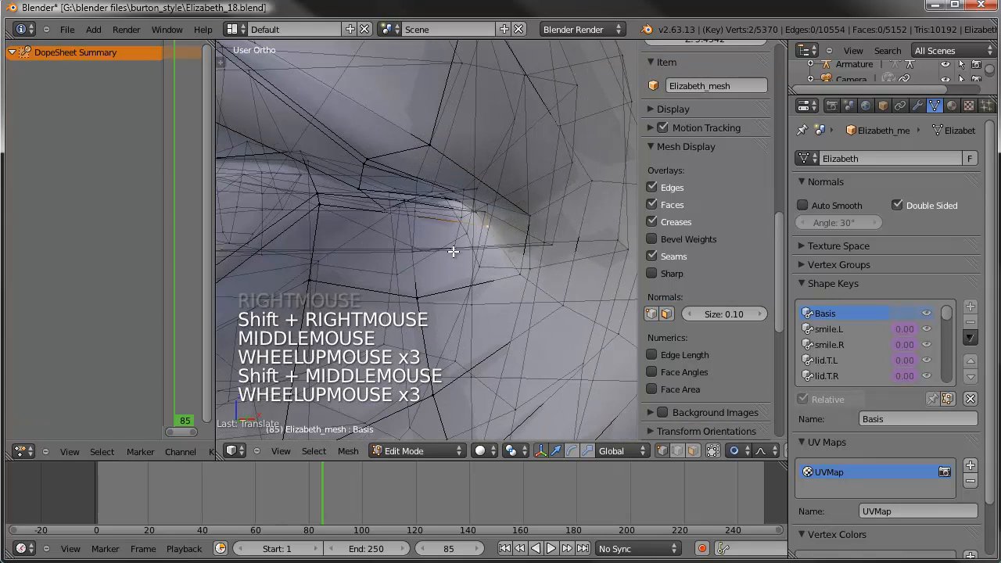
{"action": "right_click", "coordinate": [458, 243], "text": "shift"}
{"action": "scroll", "coordinate": [449, 234], "scroll_direction": "down", "scroll_amount": 6}
{"action": "middle_click_drag", "start_coordinate": [449, 235], "coordinate": [496, 259], "text": "shift"}
{"action": "scroll", "coordinate": [434, 262], "scroll_direction": "up", "scroll_amount": 3}
{"action": "scroll", "coordinate": [455, 255], "scroll_direction": "down", "scroll_amount": 1, "text": "shift"}
{"action": "scroll", "coordinate": [455, 255], "scroll_direction": "up", "scroll_amount": 3}
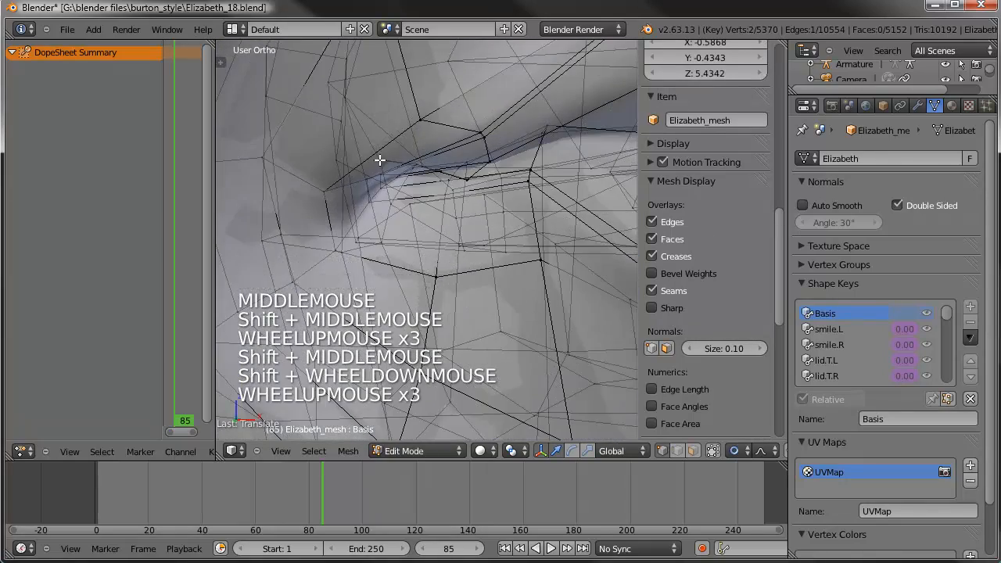
{"action": "scroll", "coordinate": [419, 232], "scroll_direction": "down", "scroll_amount": 5}
{"action": "middle_click_drag", "start_coordinate": [511, 206], "coordinate": [445, 240], "text": "shift"}
{"action": "key", "text": "KP_1"}
{"action": "scroll", "coordinate": [492, 242], "scroll_direction": "down", "scroll_amount": 1}
{"action": "key", "text": "s"}
{"action": "scroll", "coordinate": [574, 221], "scroll_direction": "down", "scroll_amount": 5}
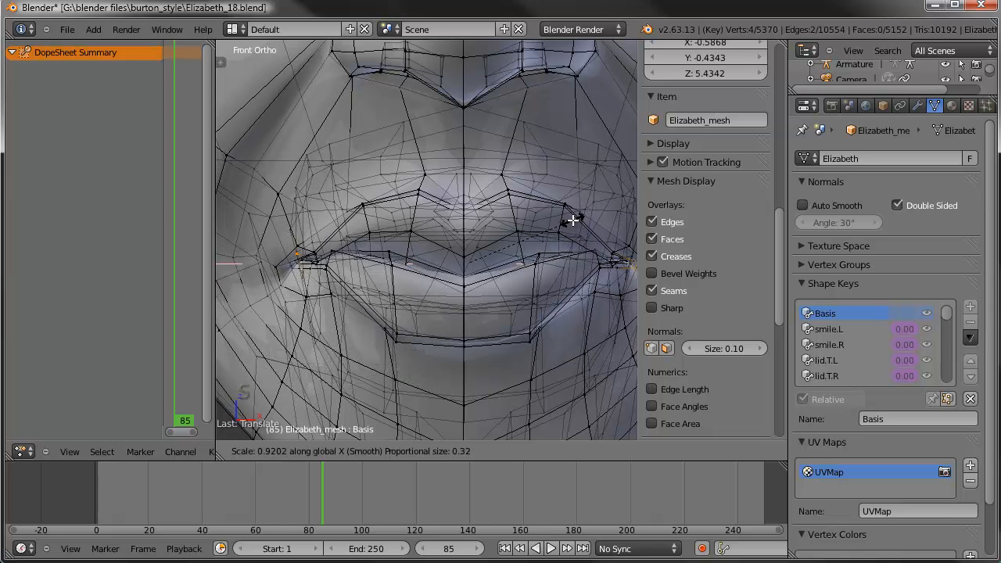
{"action": "left_click", "coordinate": [569, 219]}
- Select the outer vertices along the upper lip's top edge on both sides and lower them about 0.015 along Z with a proportional size of 0.10
{"action": "scroll", "coordinate": [535, 262], "scroll_direction": "down", "scroll_amount": 4}
{"action": "key", "text": "Tab"}
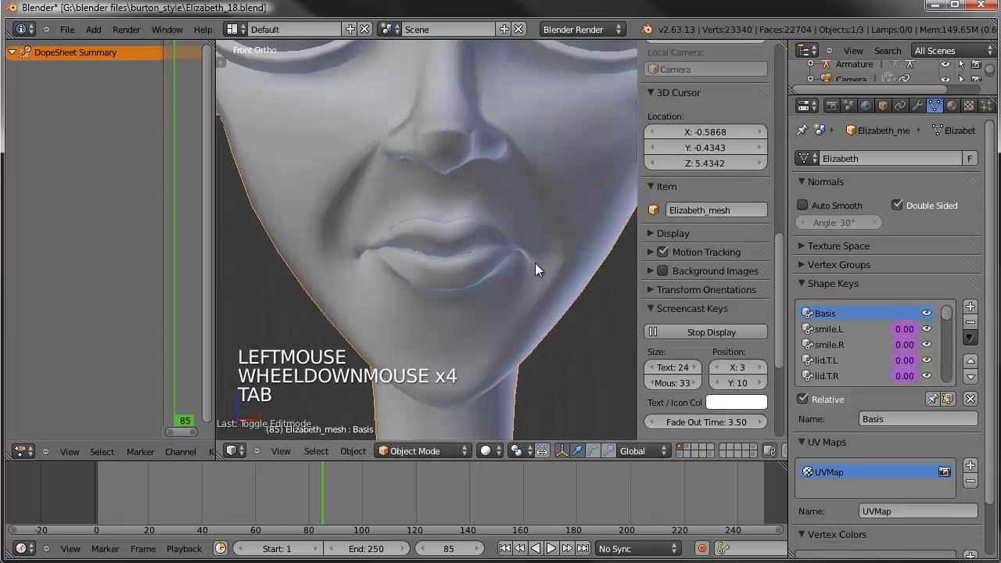
{"action": "scroll", "coordinate": [528, 264], "scroll_direction": "down", "scroll_amount": 4}
{"action": "middle_click_drag", "start_coordinate": [527, 264], "coordinate": [476, 259]}
{"action": "scroll", "coordinate": [475, 260], "scroll_direction": "up", "scroll_amount": 7}
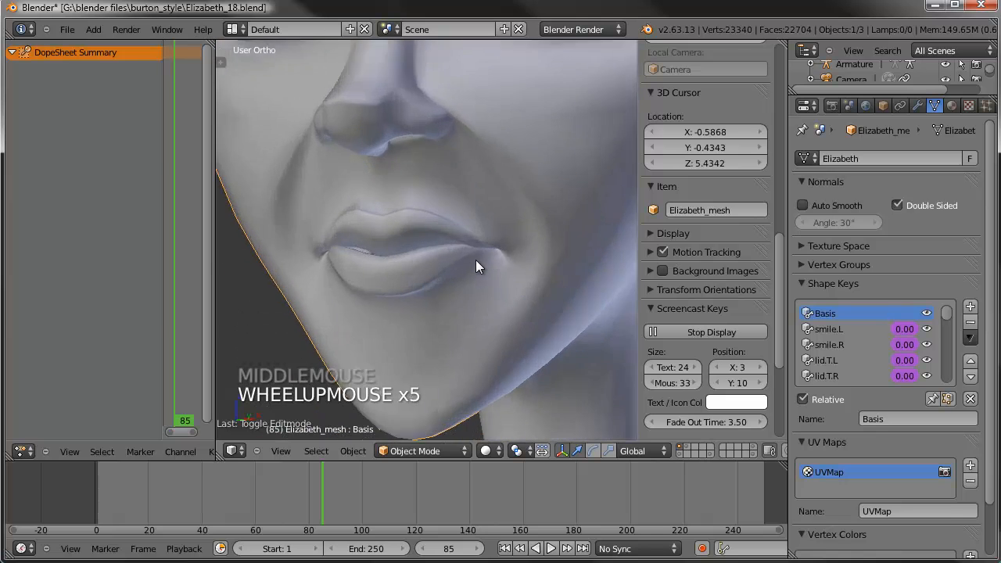
{"action": "key", "text": "Tab"}
{"action": "scroll", "coordinate": [457, 238], "scroll_direction": "up", "scroll_amount": 3}
{"action": "right_click", "coordinate": [462, 183]}
{"action": "right_click", "coordinate": [462, 182], "text": "shift"}
{"action": "middle_click_drag", "start_coordinate": [402, 230], "coordinate": [495, 233], "text": "shift"}
{"action": "right_click", "coordinate": [293, 189], "text": "shift"}
{"action": "right_click", "coordinate": [293, 189], "text": "shift"}
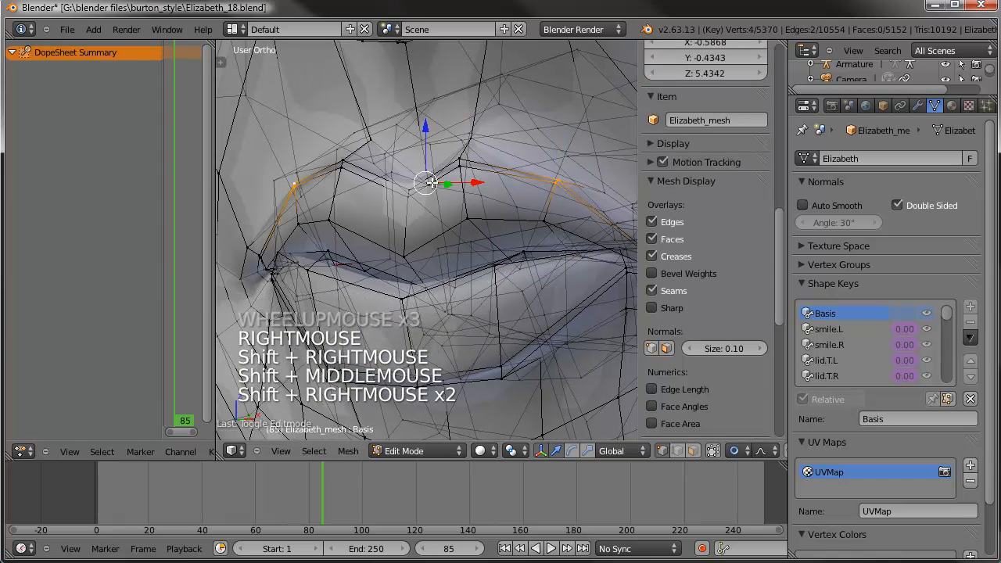
{"action": "key", "text": "g"}
{"action": "key", "text": "z"}
{"action": "scroll", "coordinate": [512, 170], "scroll_direction": "up", "scroll_amount": 1}
{"action": "scroll", "coordinate": [512, 176], "scroll_direction": "up", "scroll_amount": 9}
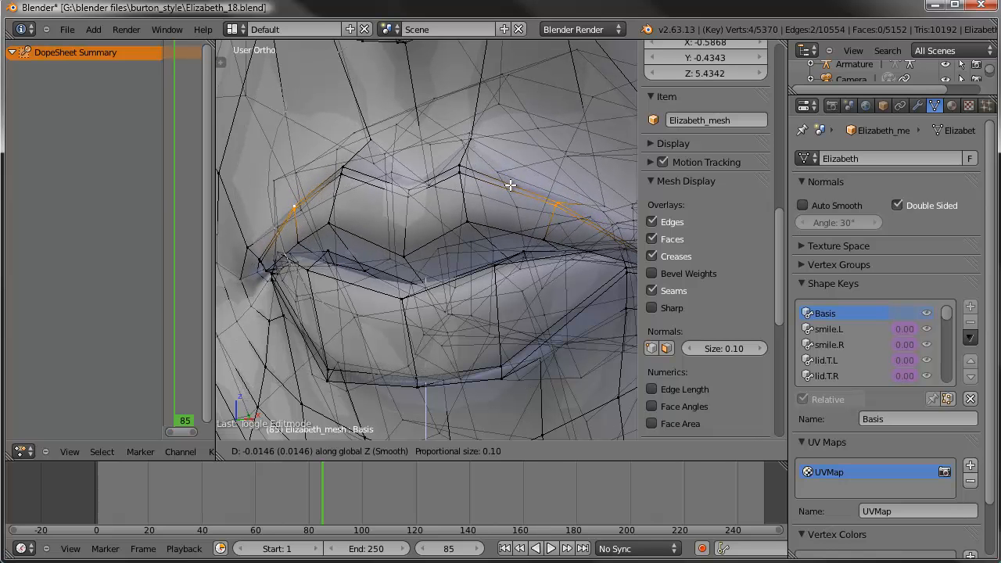
{"action": "left_click", "coordinate": [509, 187]}
- Select one vertex behind the lip parting on each side and lower both about 0.016 along Z with a proportional size of 0.10
{"action": "right_click", "coordinate": [517, 269]}
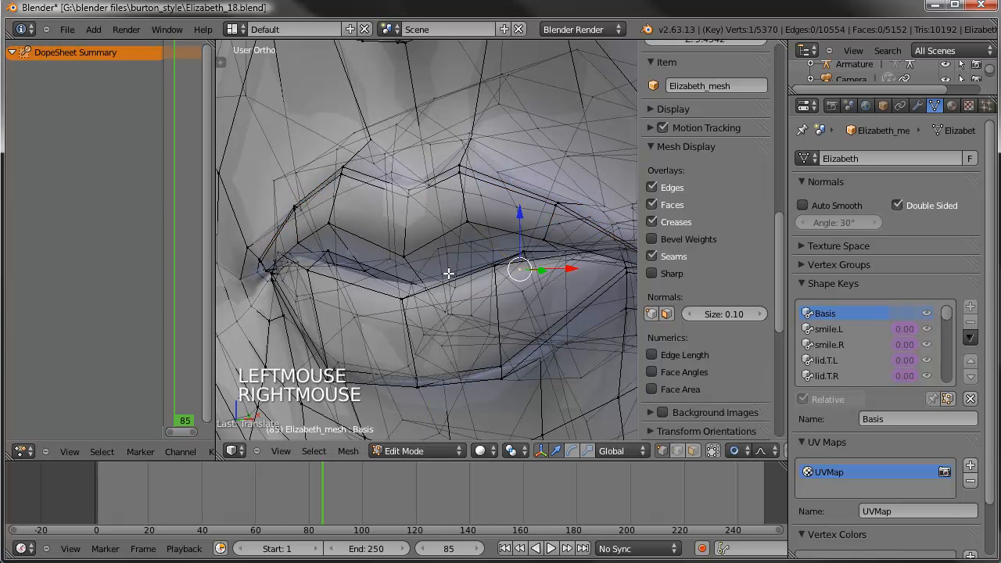
{"action": "right_click", "coordinate": [370, 280], "text": "shift"}
{"action": "key", "text": "g"}
{"action": "key", "text": "z"}
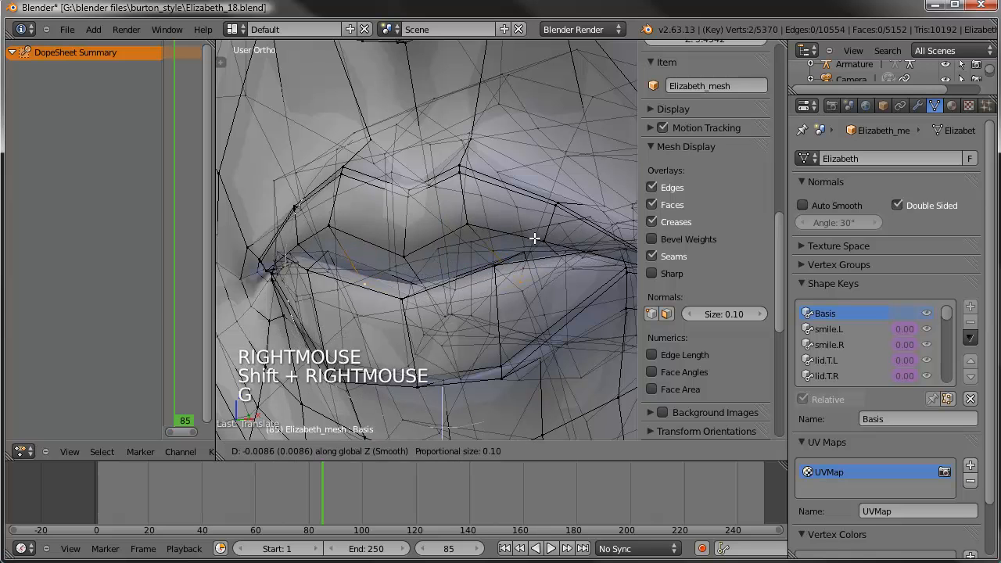
{"action": "scroll", "coordinate": [532, 249], "scroll_direction": "down", "scroll_amount": 4}
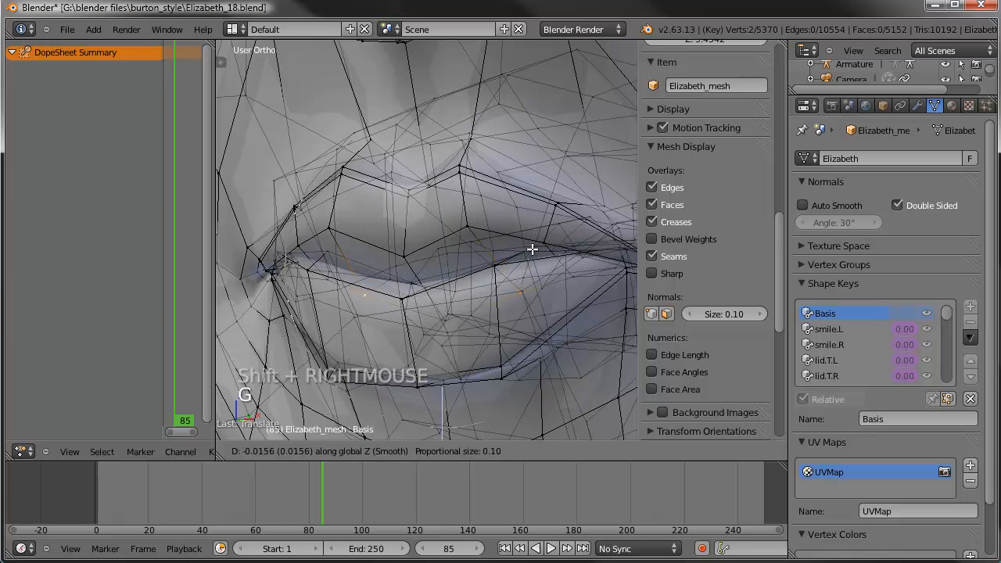
{"action": "left_click", "coordinate": [531, 250]}
- Inspect the reshaped mouth in Object Mode from an angle and the whole head in the right side view
{"action": "key", "text": "Tab"}
{"action": "scroll", "coordinate": [465, 266], "scroll_direction": "down", "scroll_amount": 10}
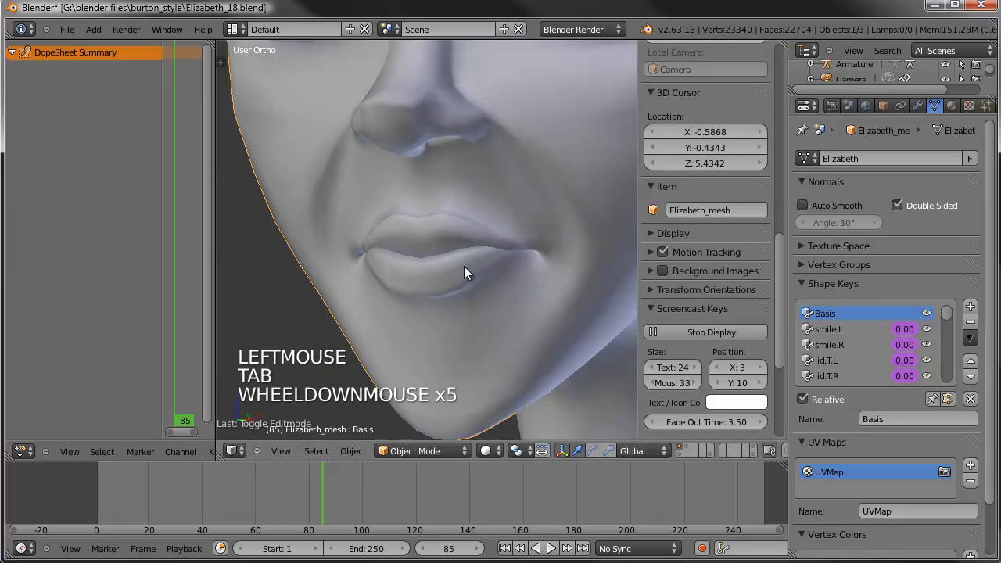
{"action": "middle_click_drag", "start_coordinate": [464, 266], "coordinate": [422, 270]}
{"action": "scroll", "coordinate": [460, 232], "scroll_direction": "down", "scroll_amount": 2}
{"action": "middle_click_drag", "start_coordinate": [460, 232], "coordinate": [384, 314], "text": "shift"}
{"action": "scroll", "coordinate": [456, 302], "scroll_direction": "down", "scroll_amount": 1, "text": "shift"}
{"action": "key", "text": "KP_3"}
- Circle-select the crown, back of the head and ears in the side view and scale them down slightly with proportional editing
{"action": "key", "text": "Tab"}
{"action": "mouse_move", "coordinate": [469, 272]}
{"action": "middle_mouse_down", "text": "shift"}
{"action": "mouse_move", "coordinate": [364, 236]}
{"action": "mouse_move", "coordinate": [447, 288]}
{"action": "middle_mouse_up", "text": "shift"}
{"action": "key", "text": "a"}
{"action": "key", "text": "c"}
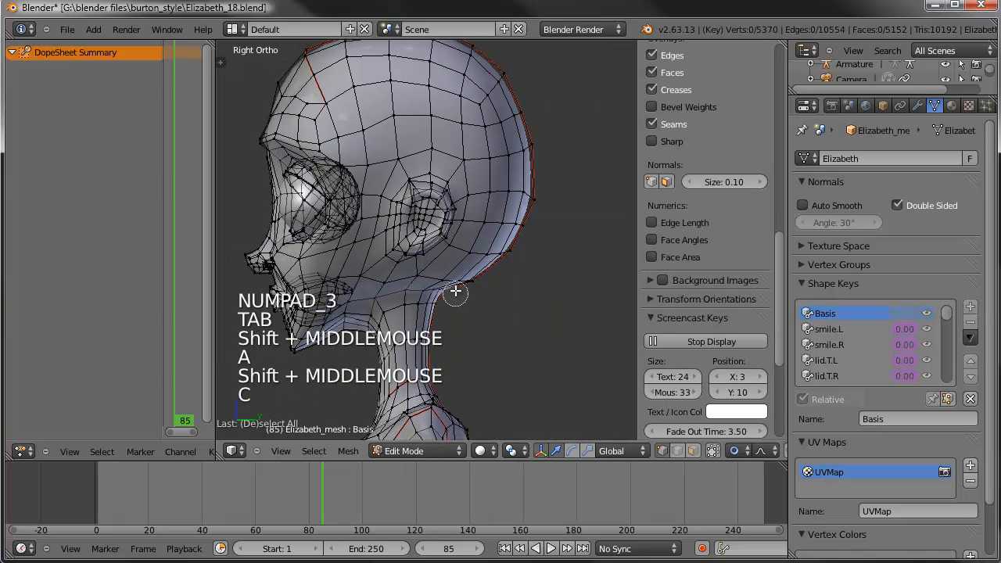
{"action": "left_click_drag", "start_coordinate": [461, 283], "coordinate": [498, 259]}
{"action": "right_click", "coordinate": [511, 241]}
{"action": "scroll", "coordinate": [455, 223], "scroll_direction": "down", "scroll_amount": 2}
{"action": "key", "text": "c"}
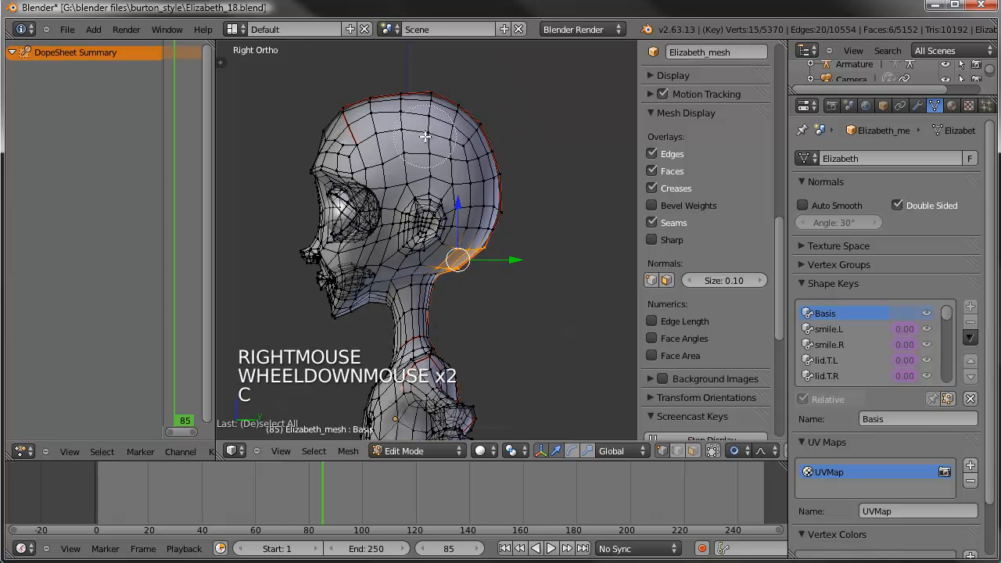
{"action": "mouse_move", "coordinate": [401, 119]}
{"action": "left_mouse_down"}
{"action": "mouse_move", "coordinate": [480, 138]}
{"action": "mouse_move", "coordinate": [476, 219]}
{"action": "mouse_move", "coordinate": [461, 211]}
{"action": "mouse_move", "coordinate": [441, 225]}
{"action": "left_mouse_up"}
{"action": "scroll", "coordinate": [439, 197], "scroll_direction": "up", "scroll_amount": 2}
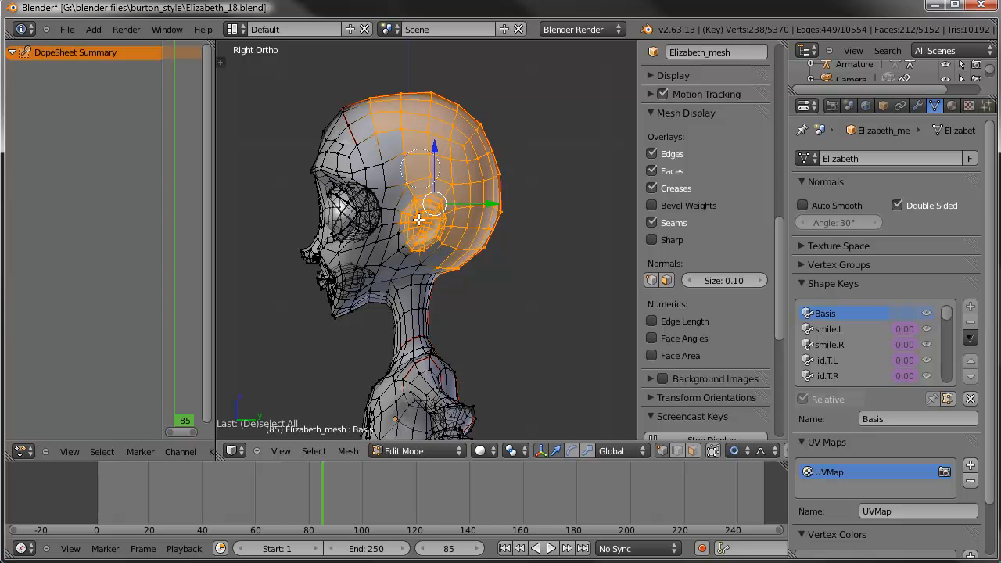
{"action": "middle_click_drag", "start_coordinate": [318, 210], "coordinate": [402, 204]}
{"action": "key", "text": "KP_3"}
{"action": "scroll", "coordinate": [429, 205], "scroll_direction": "up", "scroll_amount": 1}
{"action": "middle_click_drag", "start_coordinate": [527, 154], "coordinate": [540, 179], "text": "shift"}
{"action": "key", "text": "s"}
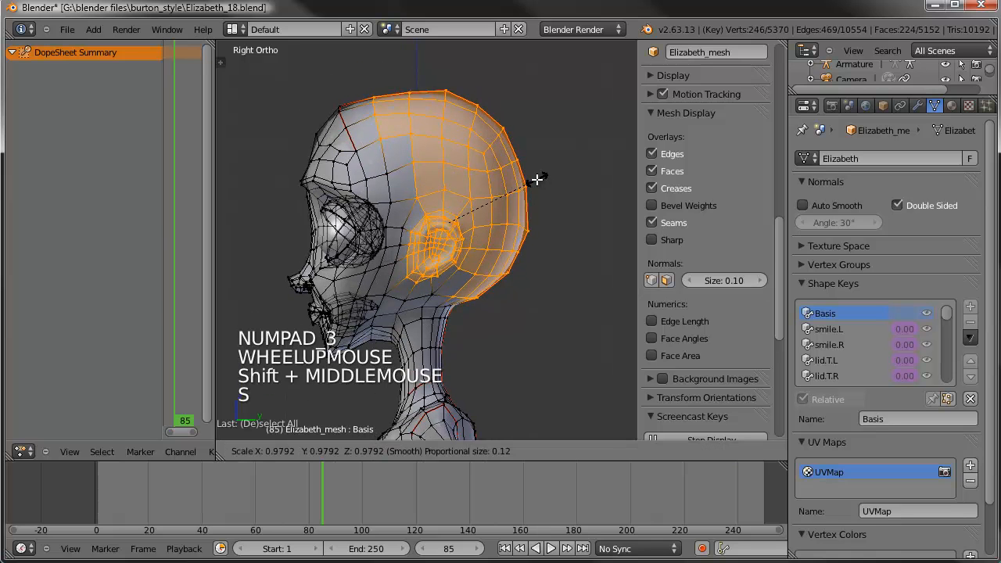
{"action": "left_click", "coordinate": [532, 186]}
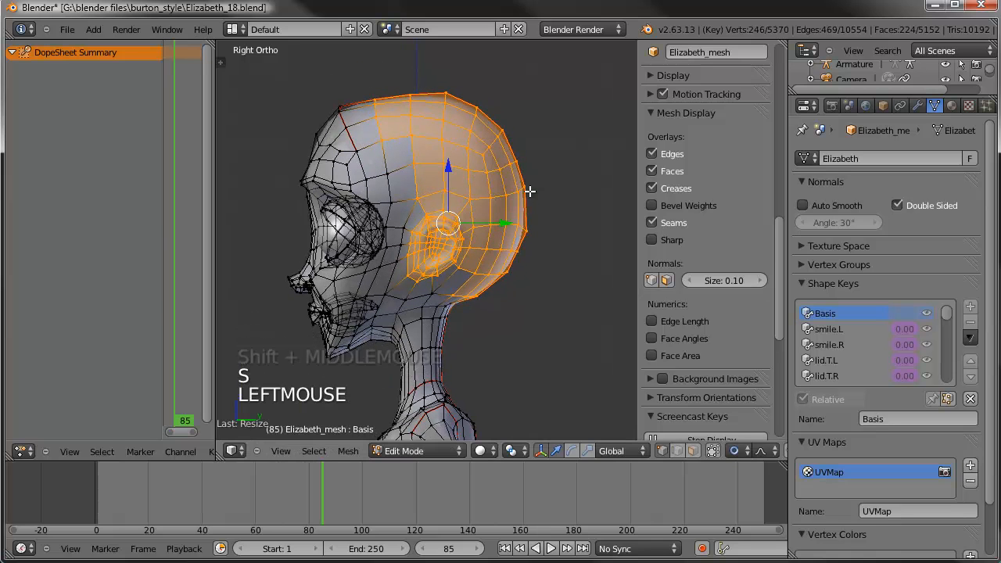
- Resize the selected back of the head and shift it slightly upward and backward with a proportional size of 0.24
{"action": "key", "text": "g"}
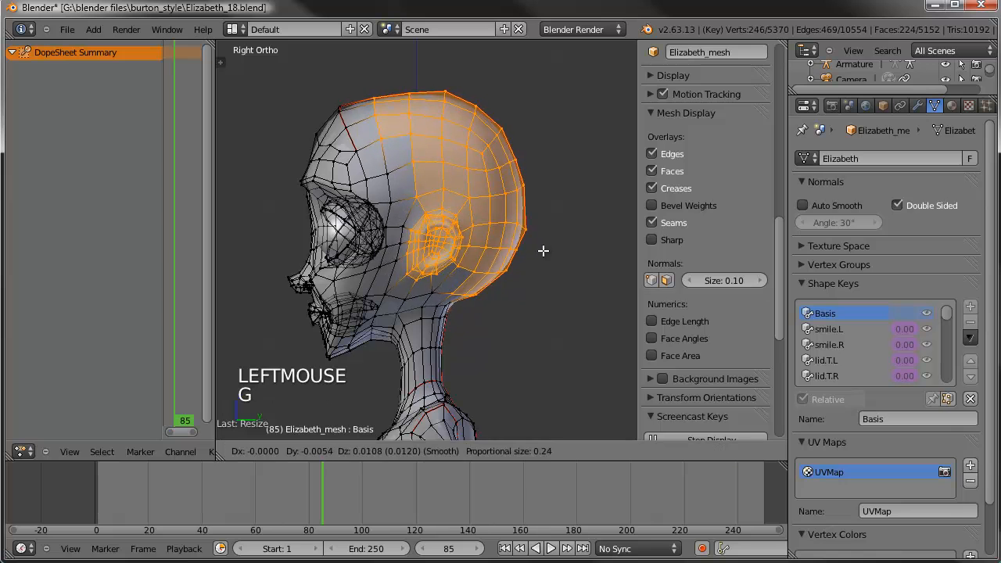
{"action": "key", "text": "s"}
{"action": "key", "text": "s"}
{"action": "left_click", "coordinate": [541, 250]}
{"action": "key", "text": "g"}
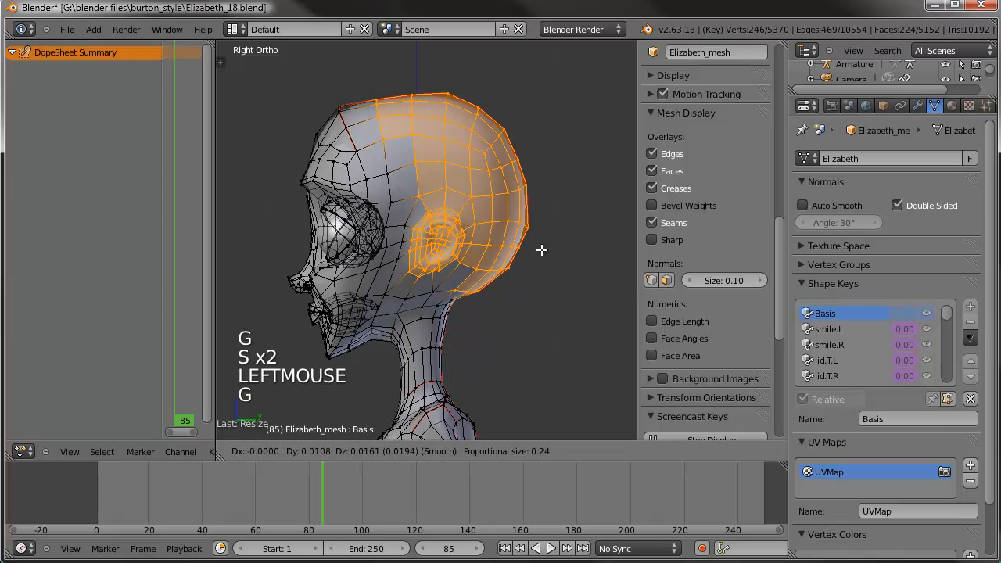
{"action": "left_click", "coordinate": [565, 224]}
- Fine-tune the position of the selected back of the head in the side view
{"action": "key", "text": "s"}
{"action": "key", "text": "s"}
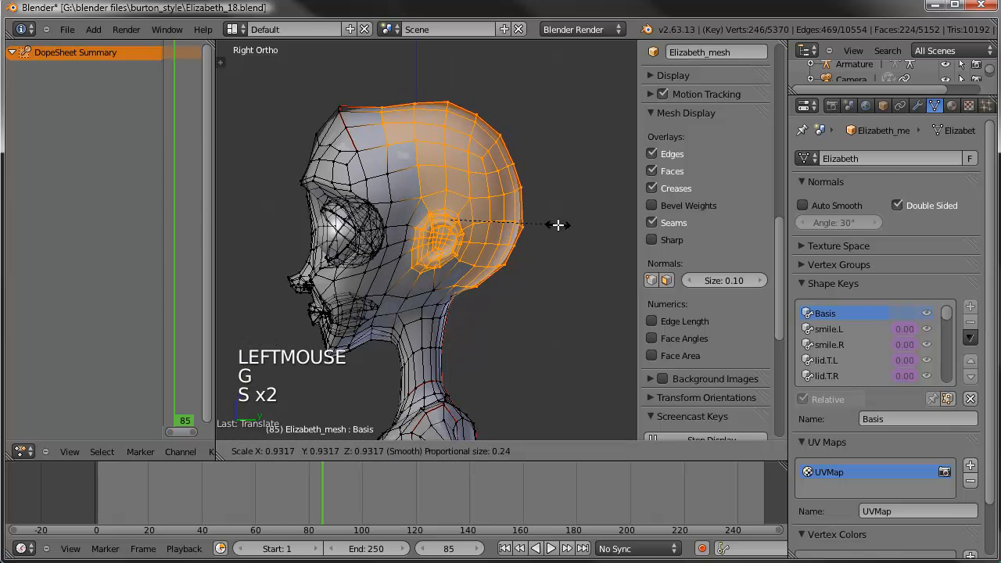
{"action": "right_click", "coordinate": [576, 185]}
{"action": "key", "text": "s"}
{"action": "key", "text": "s"}
{"action": "key", "text": "g"}
{"action": "left_click", "coordinate": [475, 166]}
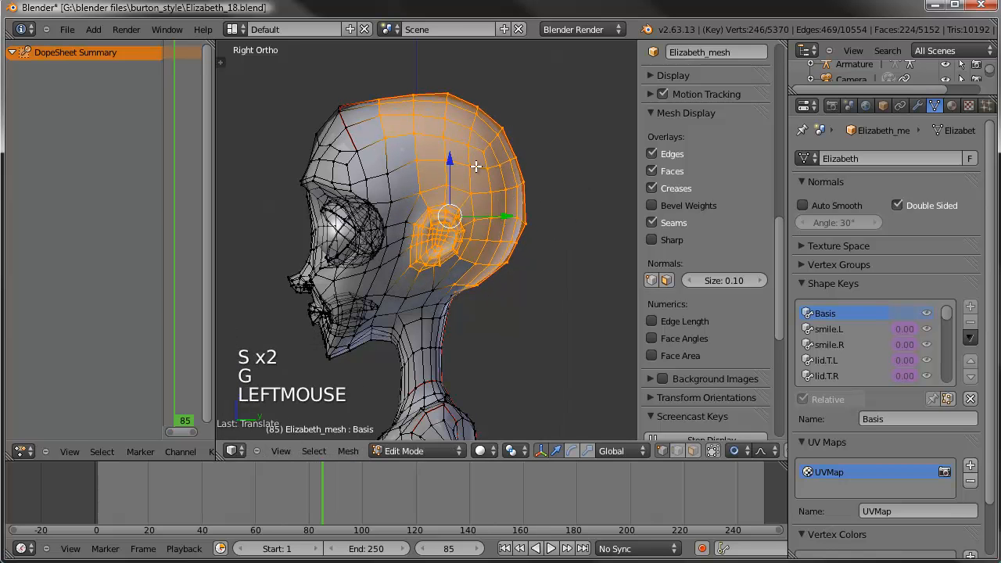
- Circle-select the seam vertices at the top of the forehead and move them about 0.038 back and 0.038 down with a proportional size of 0.24
{"action": "key", "text": "a"}
{"action": "key", "text": "c"}
{"action": "left_click", "coordinate": [338, 108]}
{"action": "key", "text": "g"}
{"action": "key", "text": "g"}
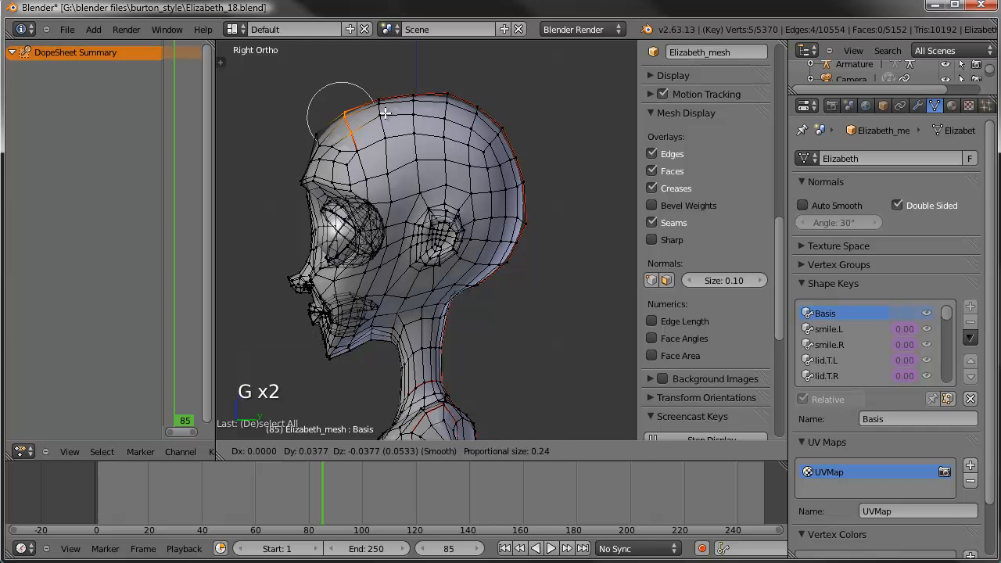
{"action": "left_click", "coordinate": [385, 113]}
- Circle-select the vertices where the back of the skull meets the neck and apply Smooth to them
{"action": "key", "text": "a"}
{"action": "key", "text": "c"}
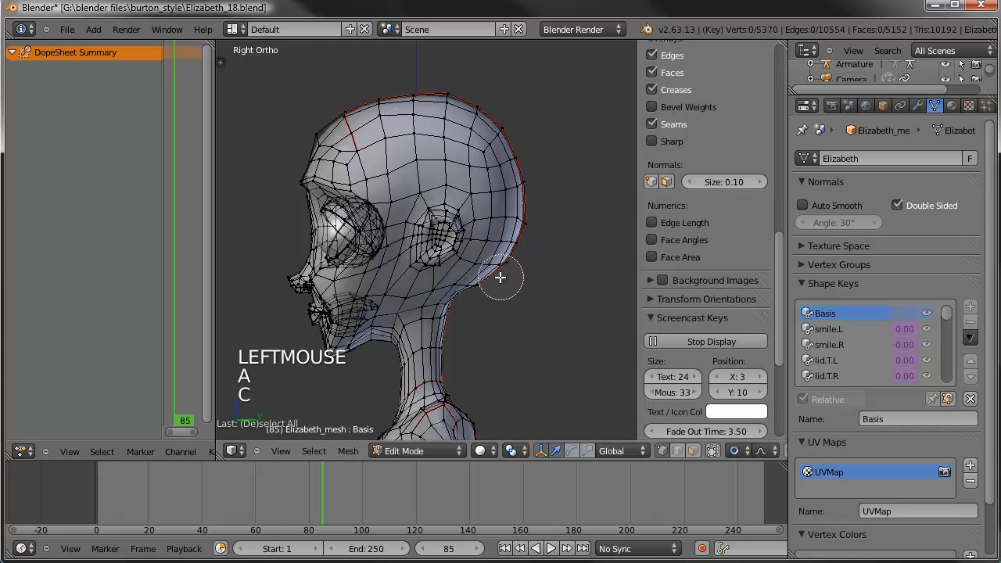
{"action": "left_click", "coordinate": [486, 279]}
{"action": "left_click_drag", "start_coordinate": [468, 293], "coordinate": [464, 308]}
{"action": "right_click", "coordinate": [543, 284]}
{"action": "key", "text": "w"}
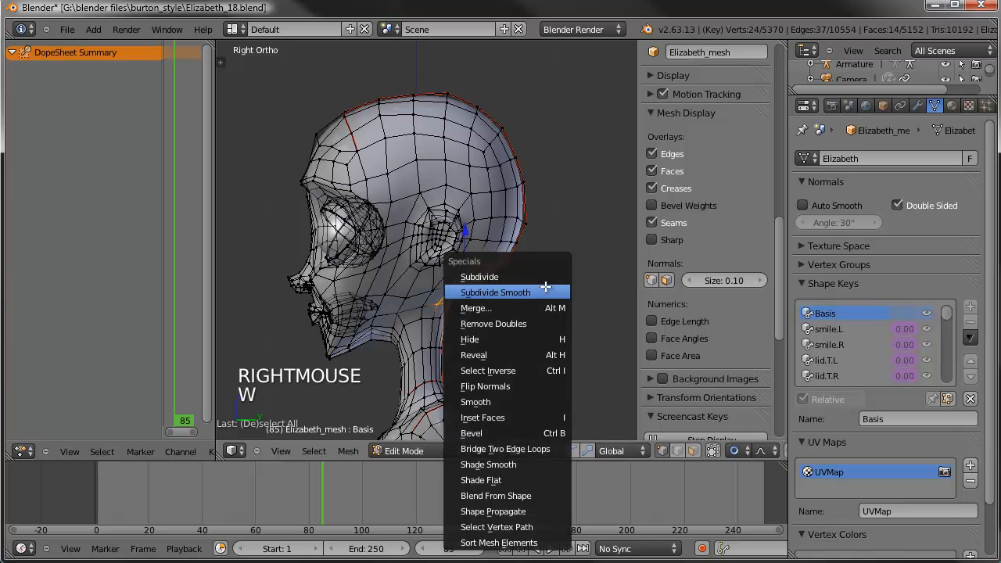
{"action": "left_click", "coordinate": [505, 401]}
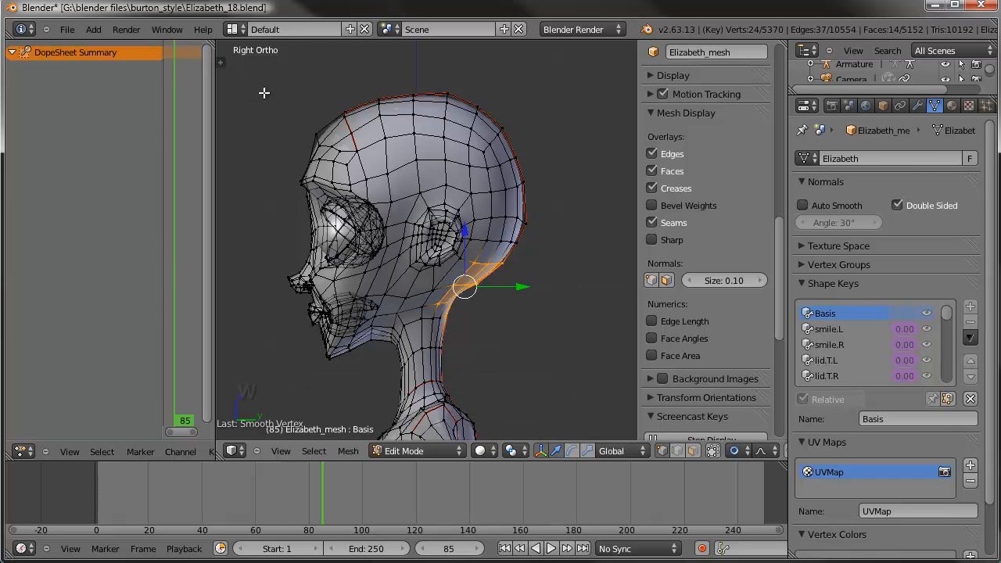
- Show the Smooth Vertex options, narrow the dope sheet to enlarge the 3D view, and set the number of smoothing repetitions to 4
{"action": "key", "text": "t"}
{"action": "left_click", "coordinate": [159, 106]}
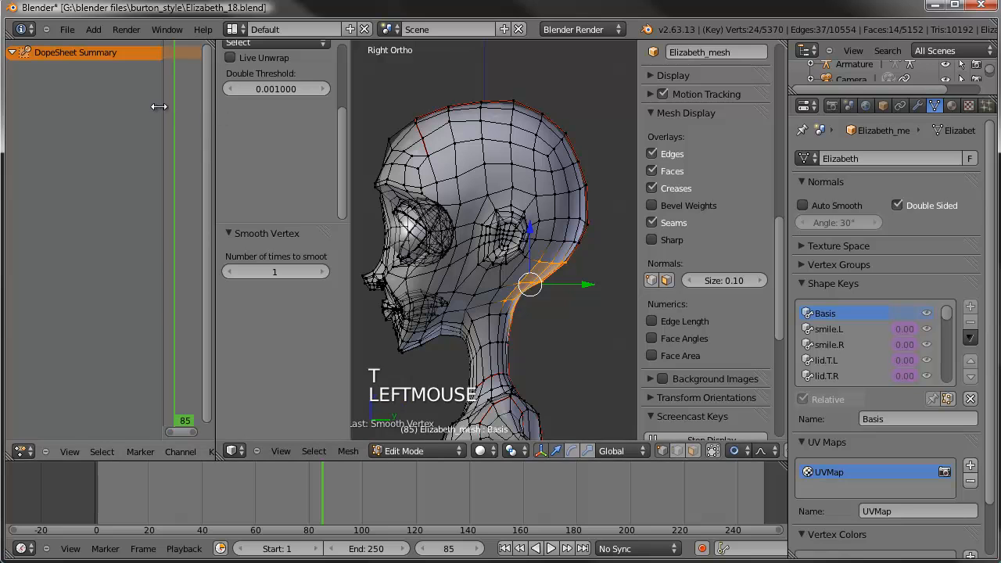
{"action": "left_click_drag", "start_coordinate": [210, 107], "coordinate": [126, 121]}
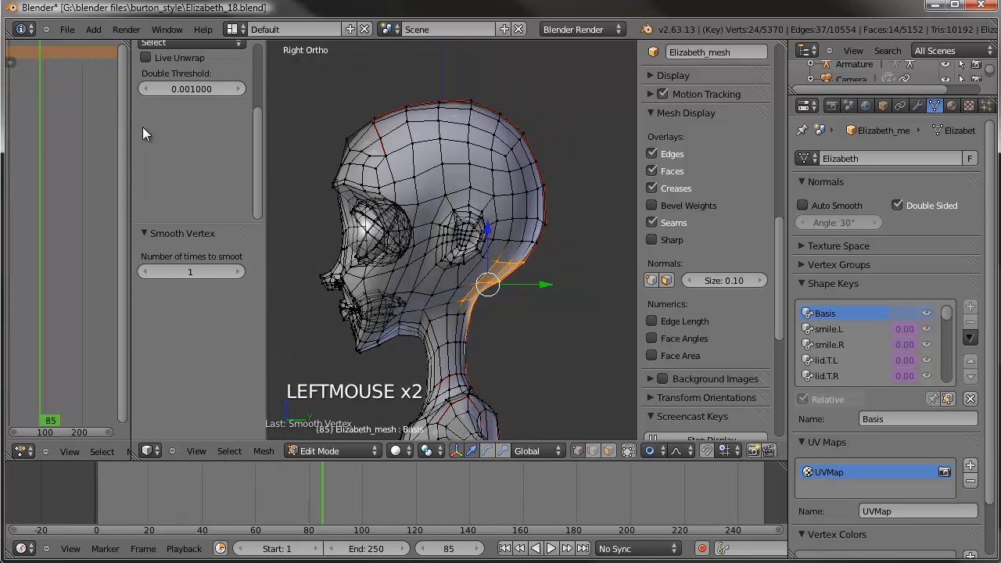
{"action": "left_click", "coordinate": [240, 270]}
{"action": "left_click", "coordinate": [240, 270]}
{"action": "left_click", "coordinate": [240, 271]}
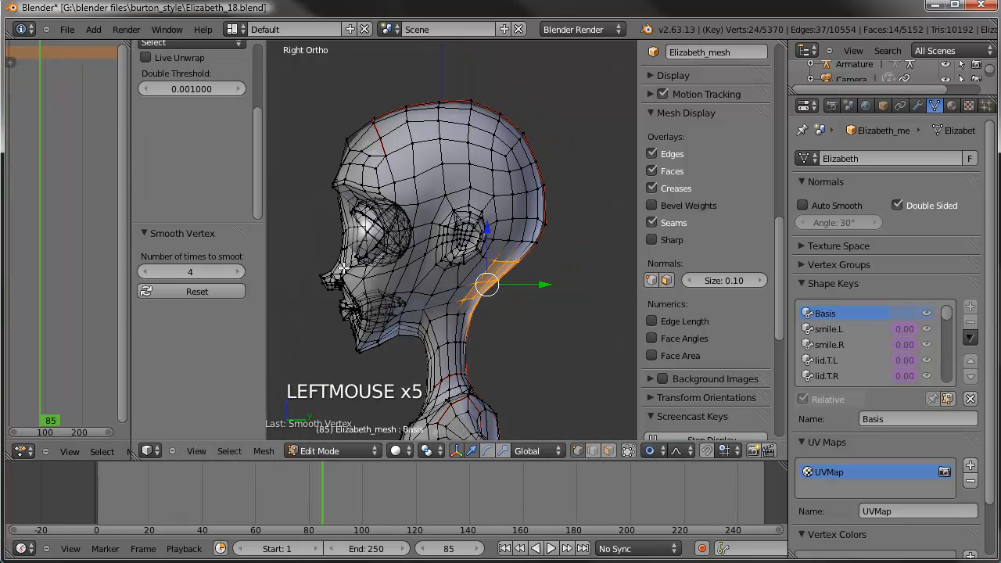
- Inspect the reshaped head in Object Mode from several angles and the front, and return to Edit Mode close to the eyes
{"action": "key", "text": "a"}
{"action": "key", "text": "Tab"}
{"action": "middle_click_drag", "start_coordinate": [546, 225], "coordinate": [324, 246]}
{"action": "middle_click_drag", "start_coordinate": [528, 247], "coordinate": [403, 229]}
{"action": "key", "text": "KP_1"}
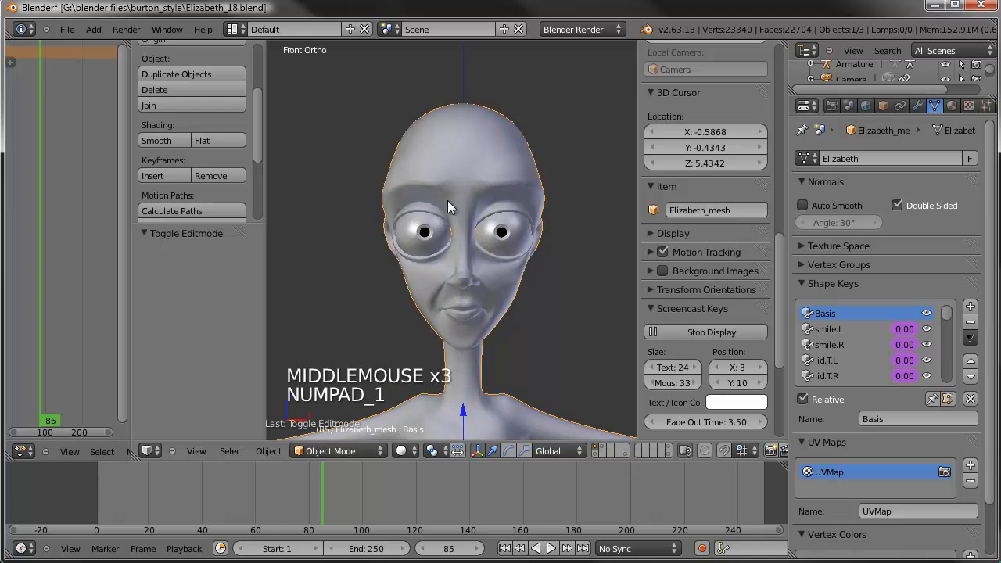
{"action": "middle_click_drag", "start_coordinate": [448, 200], "coordinate": [458, 203], "text": "shift"}
{"action": "scroll", "coordinate": [458, 203], "scroll_direction": "up", "scroll_amount": 2}
{"action": "key", "text": "Tab"}
{"action": "scroll", "coordinate": [587, 158], "scroll_direction": "up", "scroll_amount": 2}
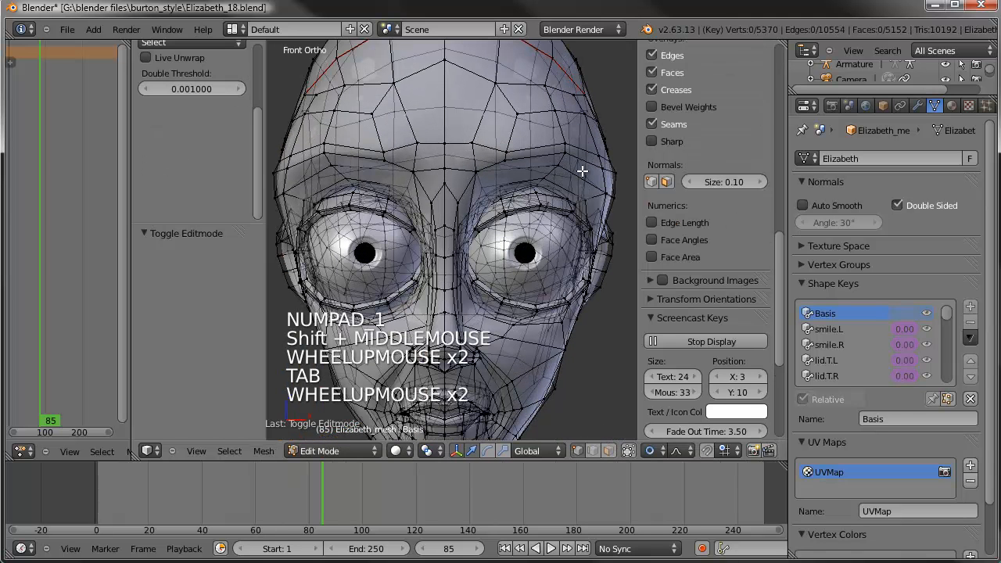
- Select the brow edge loops on both sides of the forehead and scale them to 0.918 along X with proportional size about 0.75
{"action": "right_click", "coordinate": [588, 162], "text": "alt"}
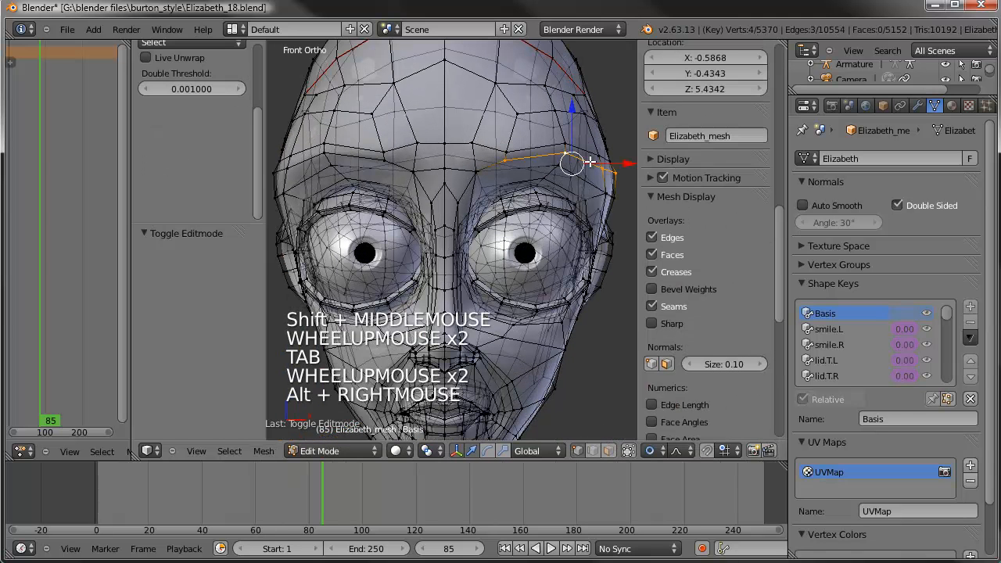
{"action": "right_click", "coordinate": [332, 155], "text": "alt+shift"}
{"action": "key", "text": "s"}
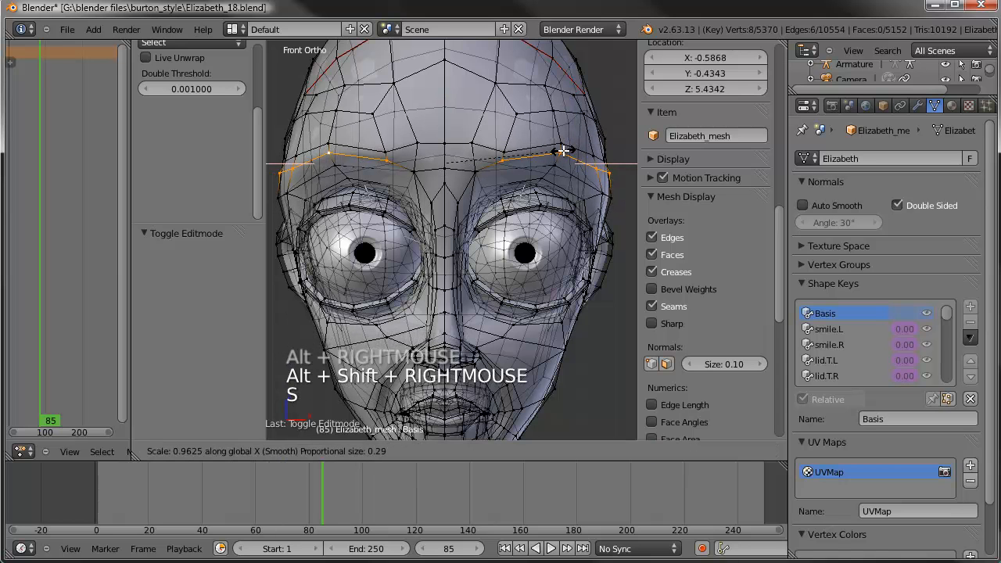
{"action": "scroll", "coordinate": [562, 150], "scroll_direction": "down", "scroll_amount": 10}
{"action": "scroll", "coordinate": [562, 150], "scroll_direction": "down", "scroll_amount": 3}
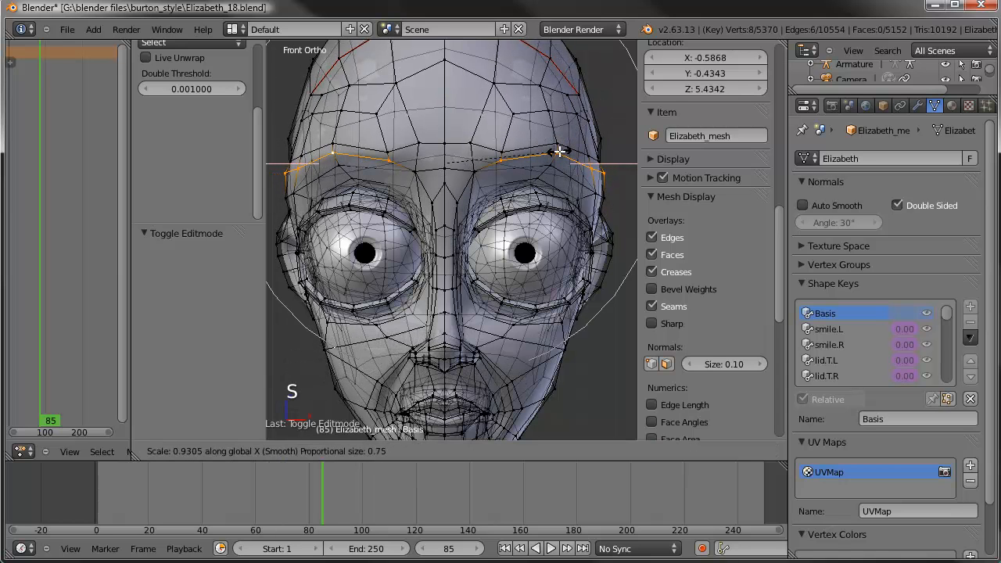
{"action": "left_click", "coordinate": [558, 149]}
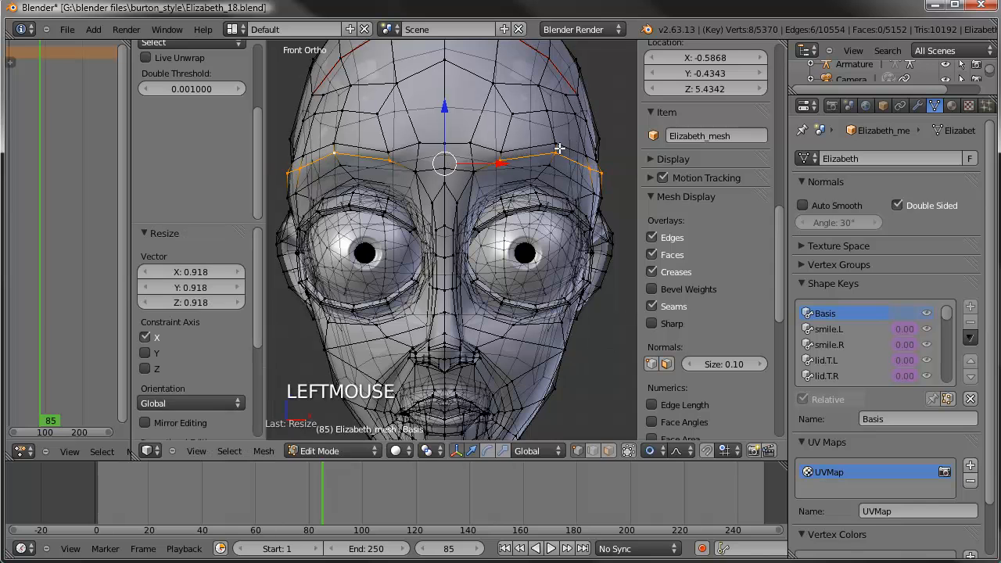
- Select the forehead edge loops above both brows and scale them to 0.947 along X
{"action": "right_click", "coordinate": [564, 113], "text": "alt"}
{"action": "right_click", "coordinate": [408, 114], "text": "alt+shift"}
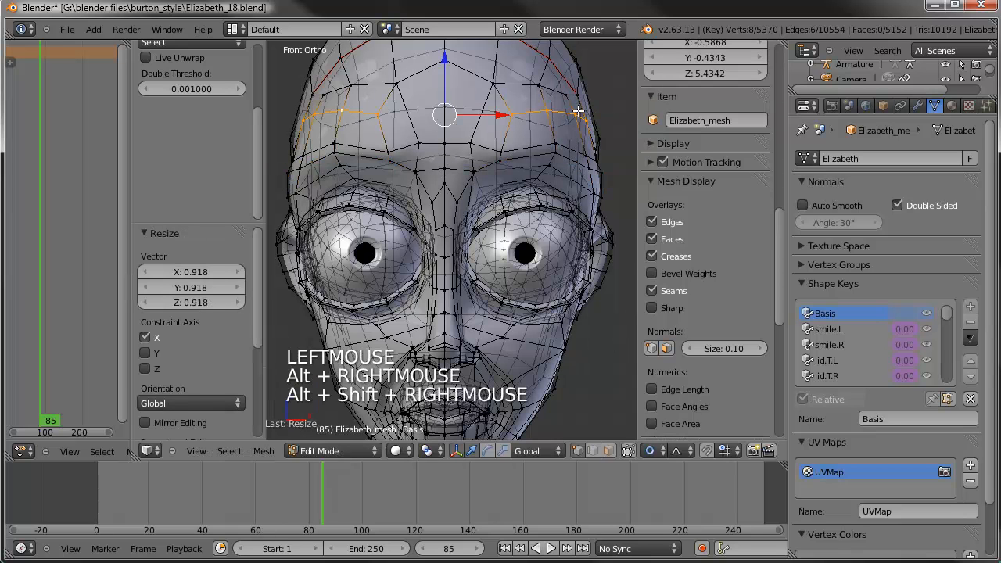
{"action": "key", "text": "s"}
{"action": "left_click", "coordinate": [590, 121]}
- Select the outermost temple vertex on each side of the forehead and scale the pair to about 0.93 along X with proportional size 0.83
{"action": "right_click", "coordinate": [595, 125]}
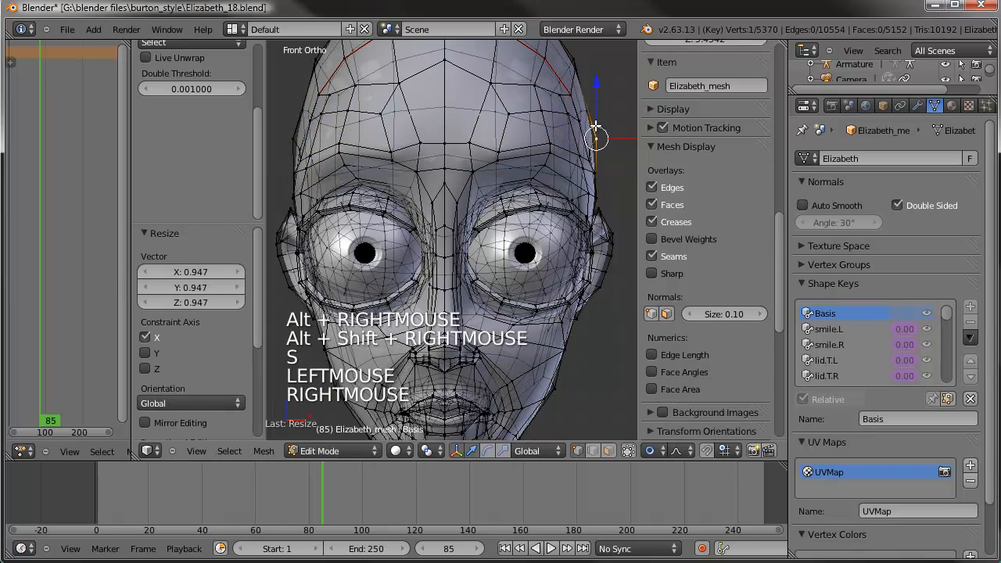
{"action": "right_click", "coordinate": [289, 139], "text": "shift"}
{"action": "key", "text": "s"}
{"action": "right_click", "coordinate": [626, 118]}
{"action": "key", "text": "s"}
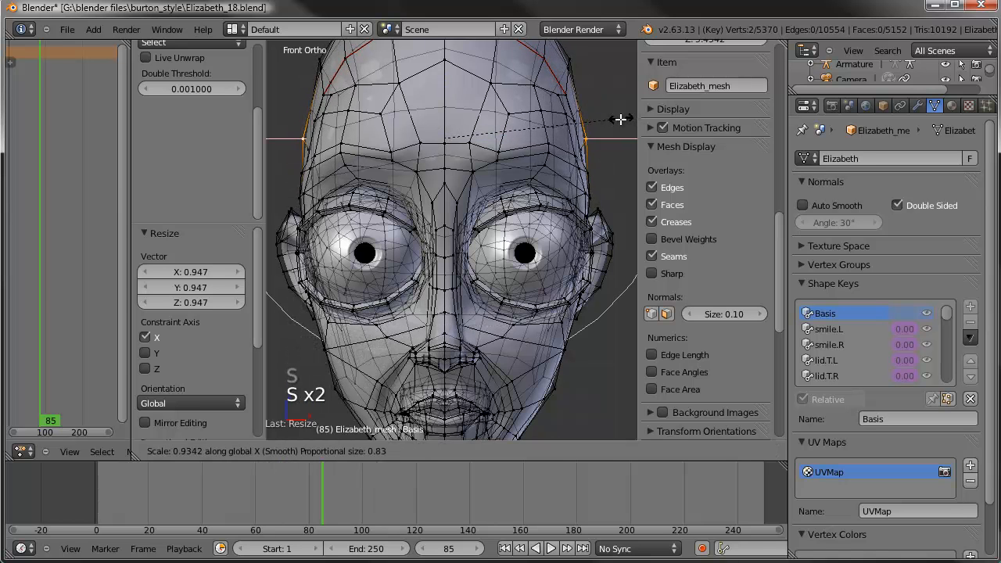
{"action": "left_click", "coordinate": [621, 118]}
- Check the narrowed head in Object Mode, reveal the mesh's hidden geometry, clear the selection and leave Edit Mode
{"action": "scroll", "coordinate": [505, 151], "scroll_direction": "down", "scroll_amount": 3}
{"action": "key", "text": "Tab"}
{"action": "middle_click_drag", "start_coordinate": [381, 239], "coordinate": [356, 246]}
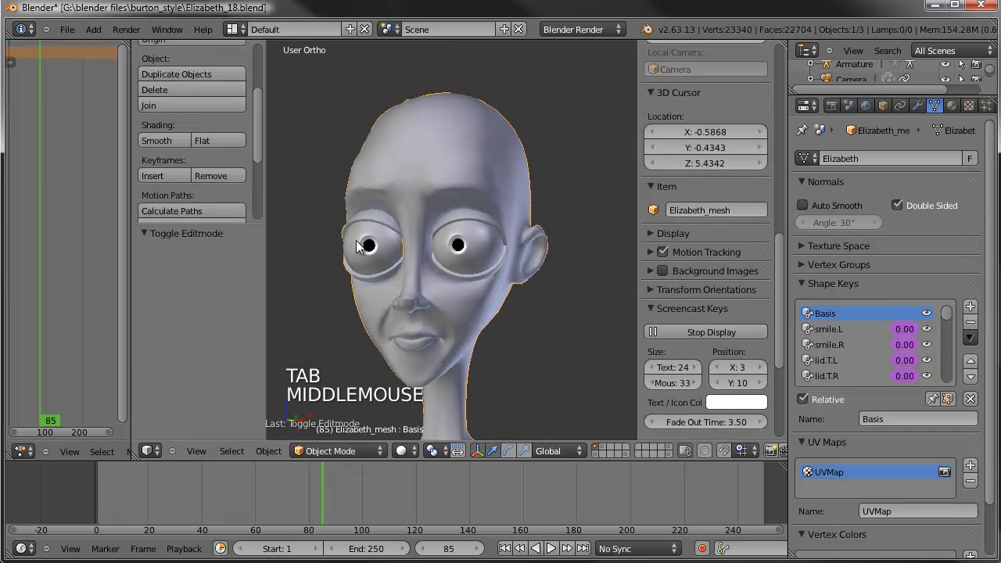
{"action": "middle_click_drag", "start_coordinate": [491, 301], "coordinate": [489, 260], "text": "shift"}
{"action": "scroll", "coordinate": [500, 245], "scroll_direction": "up", "scroll_amount": 3}
{"action": "key", "text": "Tab"}
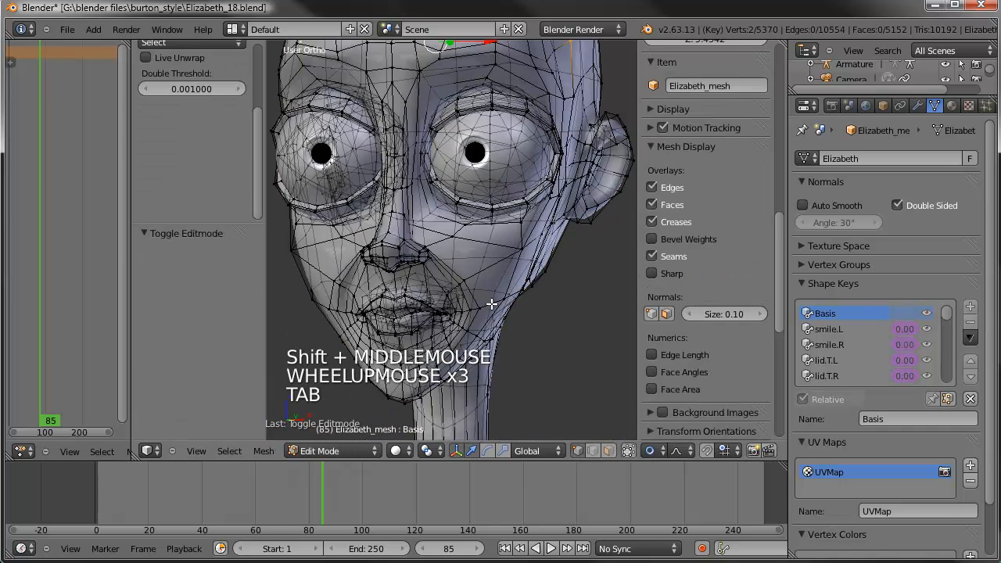
{"action": "key", "text": "alt+h"}
{"action": "mouse_move", "coordinate": [468, 275]}
{"action": "middle_mouse_down", "text": "shift"}
{"action": "mouse_move", "coordinate": [472, 248]}
{"action": "mouse_move", "coordinate": [477, 344]}
{"action": "mouse_move", "coordinate": [468, 272]}
{"action": "middle_mouse_up", "text": "shift"}
{"action": "key", "text": "a"}
{"action": "scroll", "coordinate": [490, 270], "scroll_direction": "down", "scroll_amount": 2}
{"action": "key", "text": "Tab"}
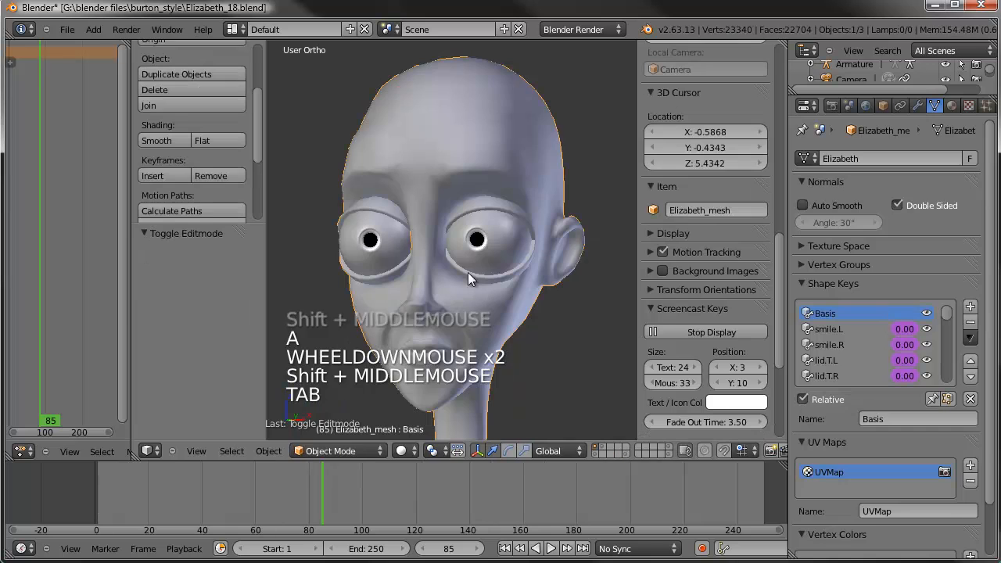
- Switch the head mesh to Sculpt Mode and choose the Smooth brush
{"action": "left_click", "coordinate": [347, 451]}
{"action": "left_click", "coordinate": [347, 451]}
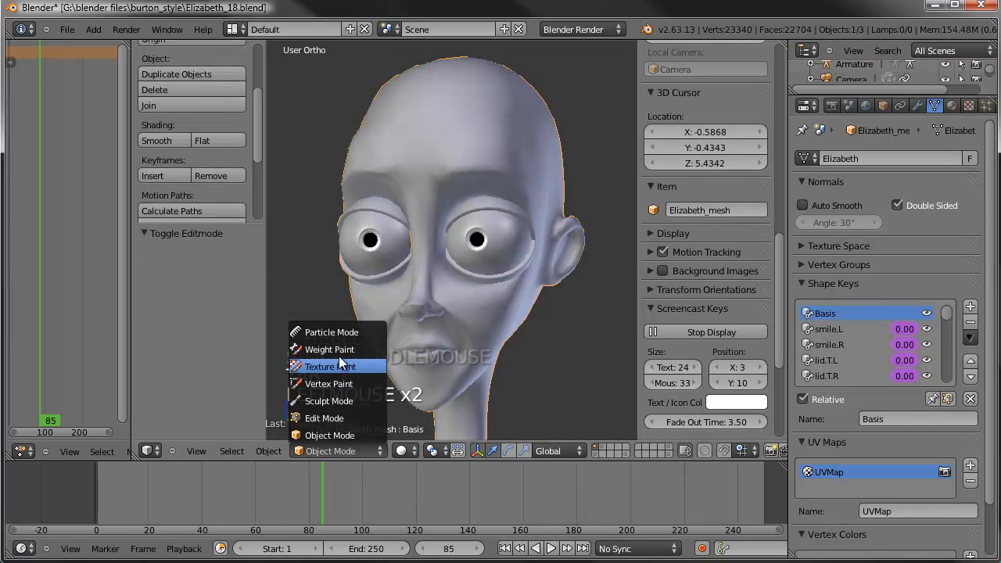
{"action": "left_click", "coordinate": [338, 399]}
{"action": "scroll", "coordinate": [190, 127], "scroll_direction": "up", "scroll_amount": 4}
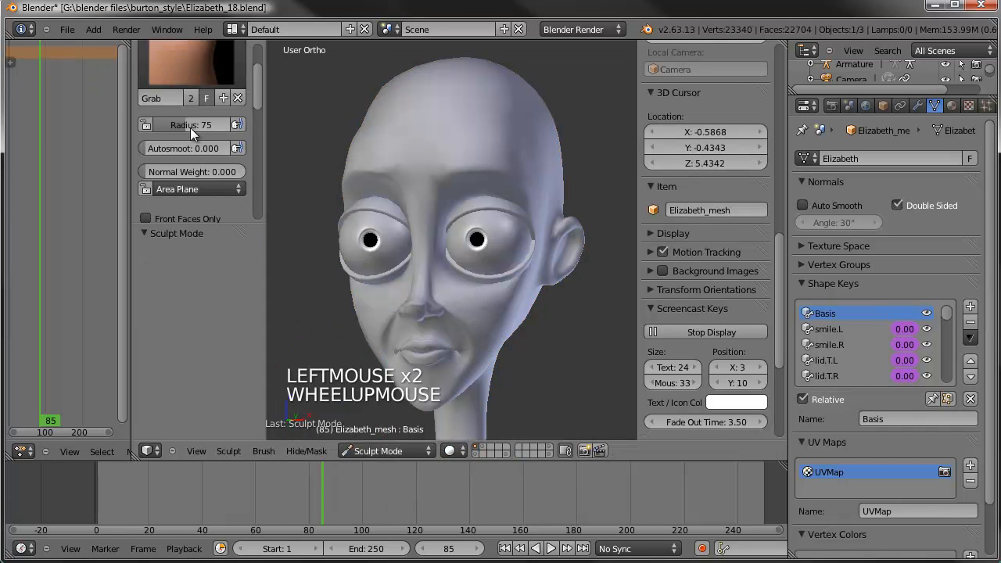
{"action": "left_click", "coordinate": [191, 122]}
{"action": "left_click", "coordinate": [189, 379]}
- Smooth the side of the skull from the temple to above the ear with radius 75, raising the brush strength to 0.320
{"action": "left_click", "coordinate": [510, 139]}
{"action": "left_click", "coordinate": [505, 131]}
{"action": "left_click", "coordinate": [508, 120]}
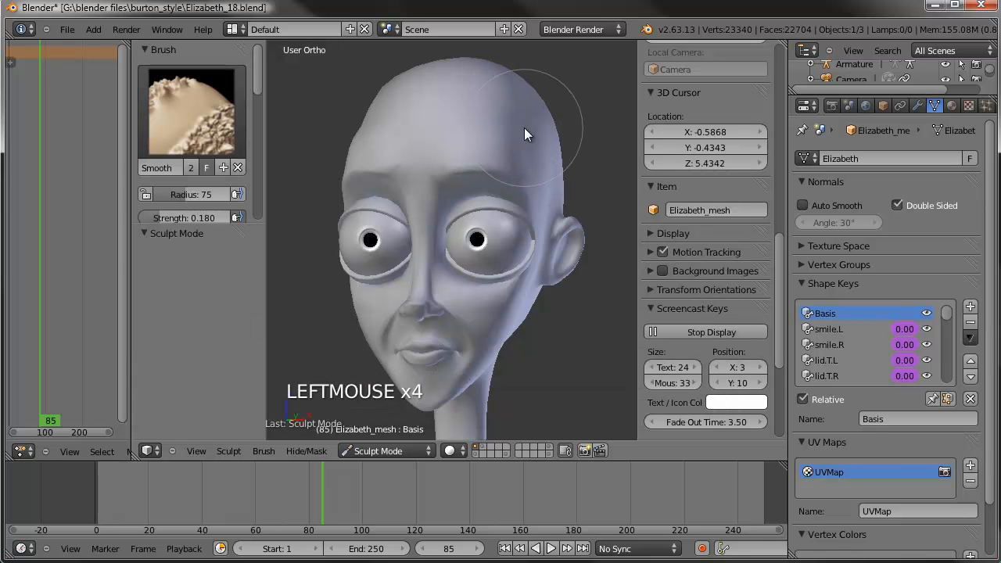
{"action": "left_click", "coordinate": [218, 223]}
{"action": "mouse_move", "coordinate": [450, 196]}
{"action": "middle_mouse_down"}
{"action": "mouse_move", "coordinate": [435, 218]}
{"action": "mouse_move", "coordinate": [420, 187]}
{"action": "middle_mouse_up"}
{"action": "left_click", "coordinate": [391, 190]}
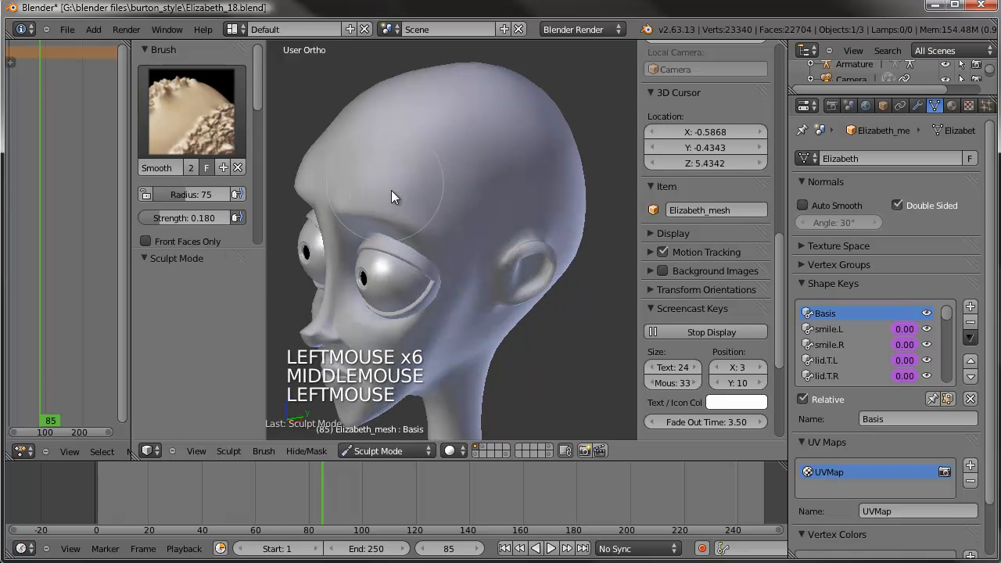
{"action": "left_click_drag", "start_coordinate": [391, 207], "coordinate": [536, 161]}
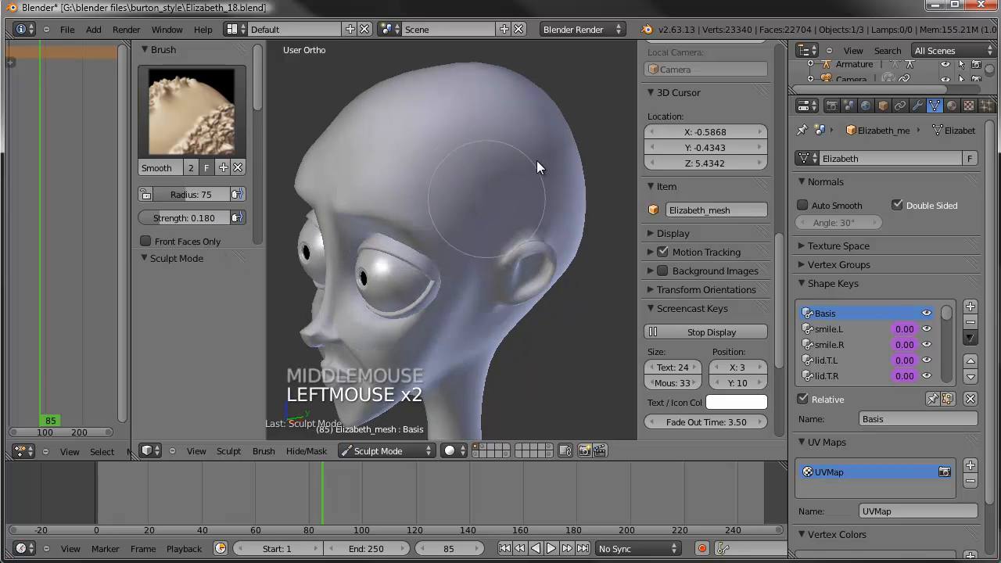
{"action": "left_click_drag", "start_coordinate": [159, 216], "coordinate": [185, 217]}
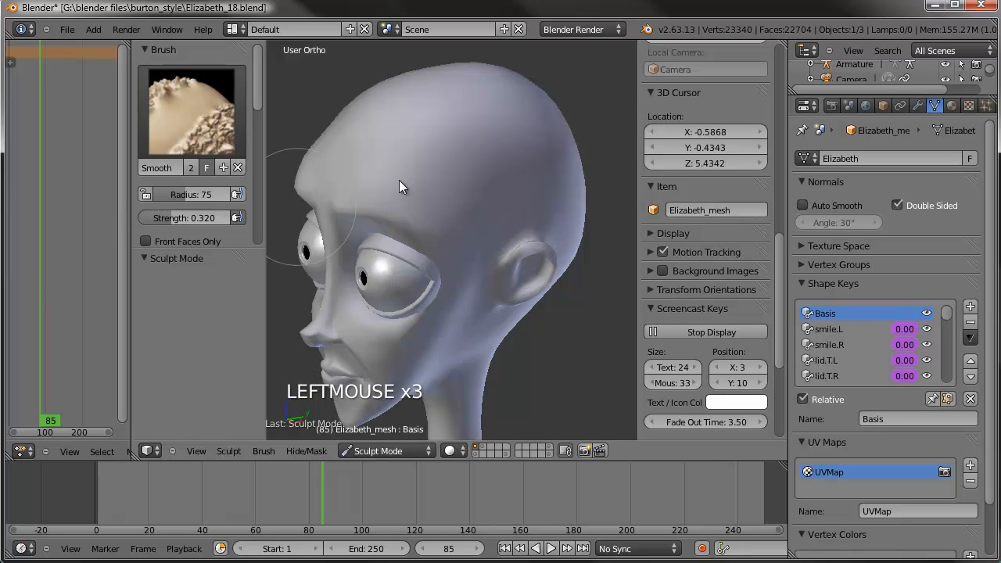
{"action": "mouse_move", "coordinate": [443, 220]}
{"action": "left_mouse_down"}
{"action": "mouse_move", "coordinate": [460, 227]}
{"action": "mouse_move", "coordinate": [558, 151]}
{"action": "mouse_move", "coordinate": [539, 86]}
{"action": "left_mouse_up"}
- Smooth the cheek below the eye and the area beside the nose and mouth
{"action": "mouse_move", "coordinate": [406, 222]}
{"action": "middle_mouse_down"}
{"action": "mouse_move", "coordinate": [445, 187]}
{"action": "mouse_move", "coordinate": [472, 214]}
{"action": "mouse_move", "coordinate": [470, 108]}
{"action": "middle_mouse_up"}
{"action": "scroll", "coordinate": [469, 158], "scroll_direction": "up", "scroll_amount": 3}
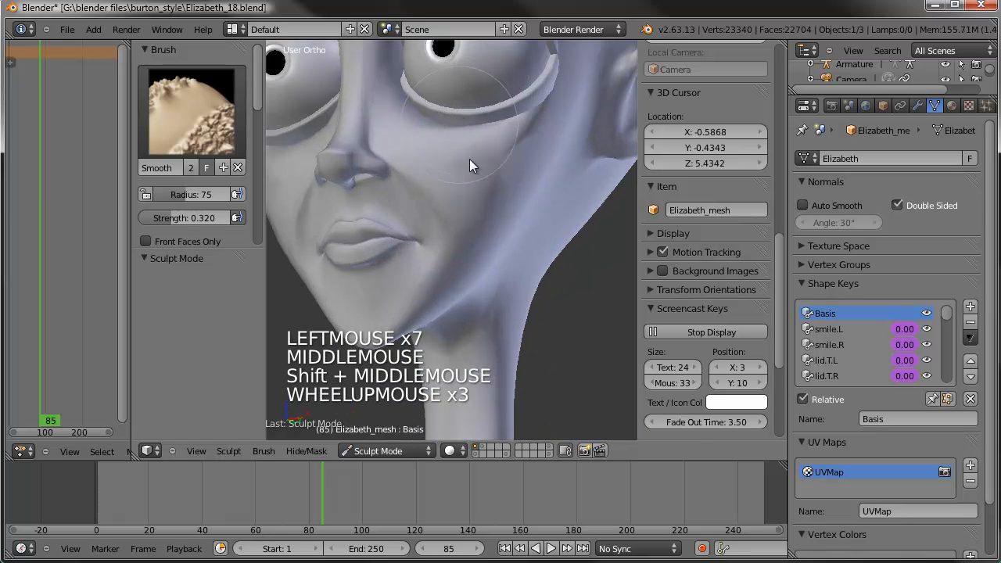
{"action": "mouse_move", "coordinate": [500, 158]}
{"action": "left_mouse_down"}
{"action": "mouse_move", "coordinate": [498, 181]}
{"action": "mouse_move", "coordinate": [422, 185]}
{"action": "left_mouse_up"}
{"action": "mouse_move", "coordinate": [422, 185]}
{"action": "middle_mouse_down", "text": "shift"}
{"action": "mouse_move", "coordinate": [508, 203]}
{"action": "mouse_move", "coordinate": [515, 233]}
{"action": "mouse_move", "coordinate": [412, 182]}
{"action": "middle_mouse_up", "text": "shift"}
{"action": "scroll", "coordinate": [508, 203], "scroll_direction": "up", "scroll_amount": 1}
{"action": "mouse_move", "coordinate": [412, 182]}
{"action": "left_mouse_down"}
{"action": "mouse_move", "coordinate": [435, 182]}
{"action": "mouse_move", "coordinate": [461, 159]}
{"action": "mouse_move", "coordinate": [483, 211]}
{"action": "mouse_move", "coordinate": [457, 205]}
{"action": "left_mouse_up"}
{"action": "scroll", "coordinate": [457, 205], "scroll_direction": "down", "scroll_amount": 1}
{"action": "middle_click_drag", "start_coordinate": [457, 204], "coordinate": [380, 177]}
{"action": "key", "text": "KP_1"}
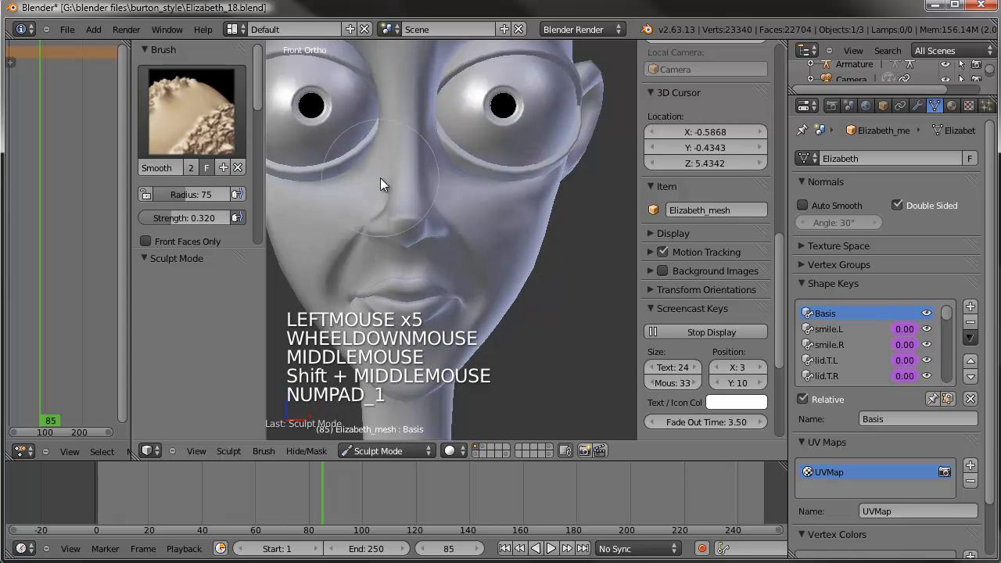
{"action": "mouse_move", "coordinate": [436, 219]}
{"action": "middle_mouse_down", "text": "shift"}
{"action": "mouse_move", "coordinate": [466, 188]}
{"action": "mouse_move", "coordinate": [474, 222]}
{"action": "mouse_move", "coordinate": [541, 209]}
{"action": "mouse_move", "coordinate": [514, 210]}
{"action": "middle_mouse_up", "text": "shift"}
{"action": "scroll", "coordinate": [520, 210], "scroll_direction": "up", "scroll_amount": 3}
{"action": "scroll", "coordinate": [546, 216], "scroll_direction": "down", "scroll_amount": 2}
{"action": "left_click", "coordinate": [518, 215]}
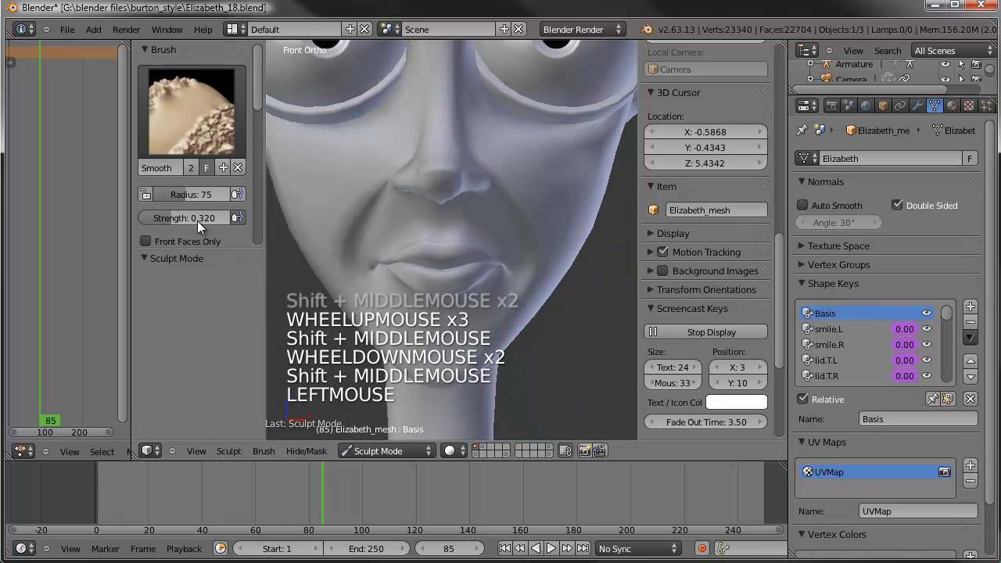
- Enable X mirror symmetry and smooth the folds running from the nose to the mouth corners on both cheeks
{"action": "scroll", "coordinate": [197, 221], "scroll_direction": "down", "scroll_amount": 10}
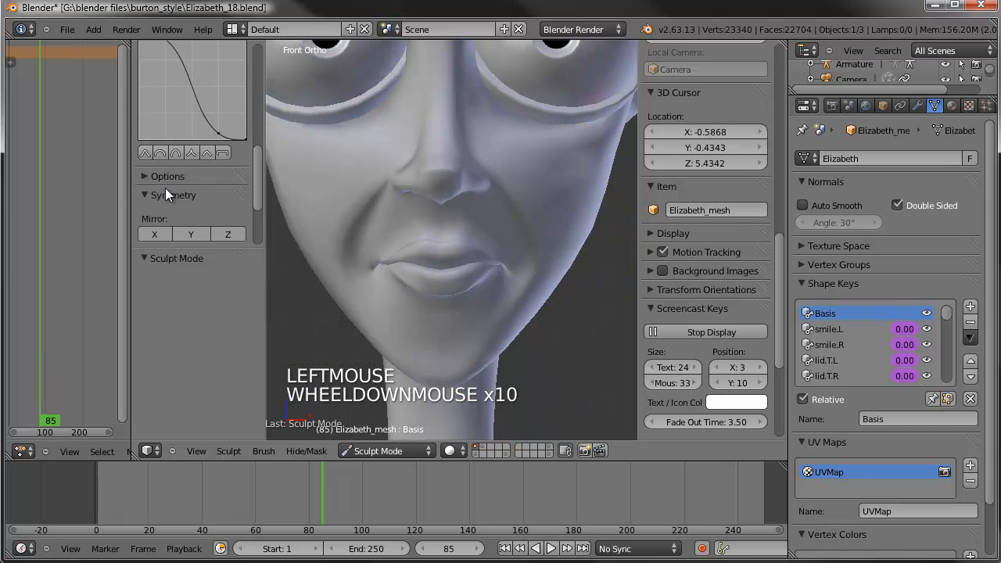
{"action": "left_click", "coordinate": [154, 233]}
{"action": "left_click", "coordinate": [354, 215]}
{"action": "left_click", "coordinate": [355, 230]}
{"action": "left_click", "coordinate": [354, 245]}
{"action": "left_click", "coordinate": [353, 256]}
{"action": "left_click", "coordinate": [356, 252]}
{"action": "left_click", "coordinate": [358, 238]}
{"action": "left_click", "coordinate": [360, 225]}
{"action": "left_click", "coordinate": [367, 205]}
{"action": "left_click", "coordinate": [372, 189]}
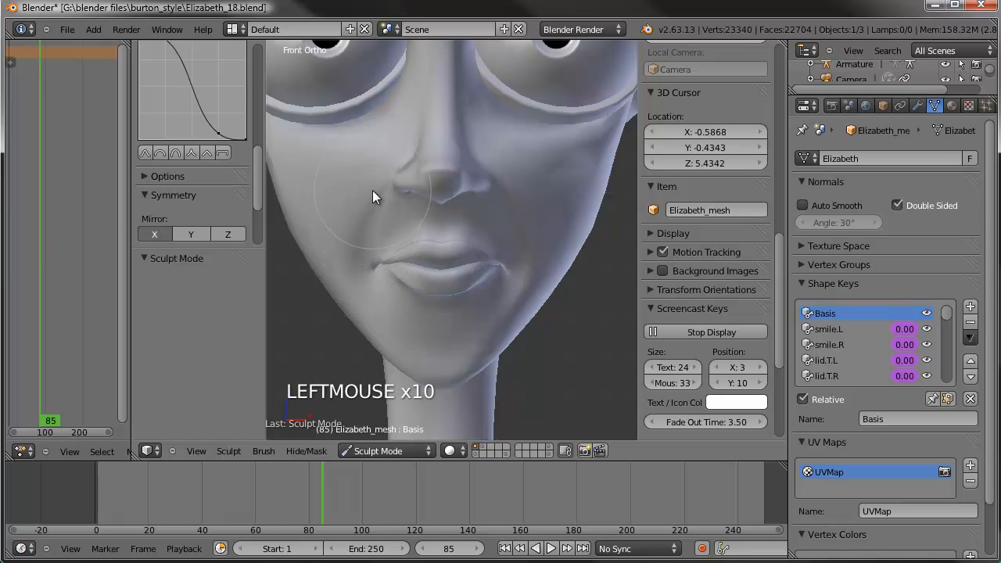
{"action": "scroll", "coordinate": [372, 190], "scroll_direction": "down", "scroll_amount": 1}
{"action": "left_click", "coordinate": [370, 242]}
{"action": "left_click", "coordinate": [372, 241]}
{"action": "key", "text": "ctrl+z"}
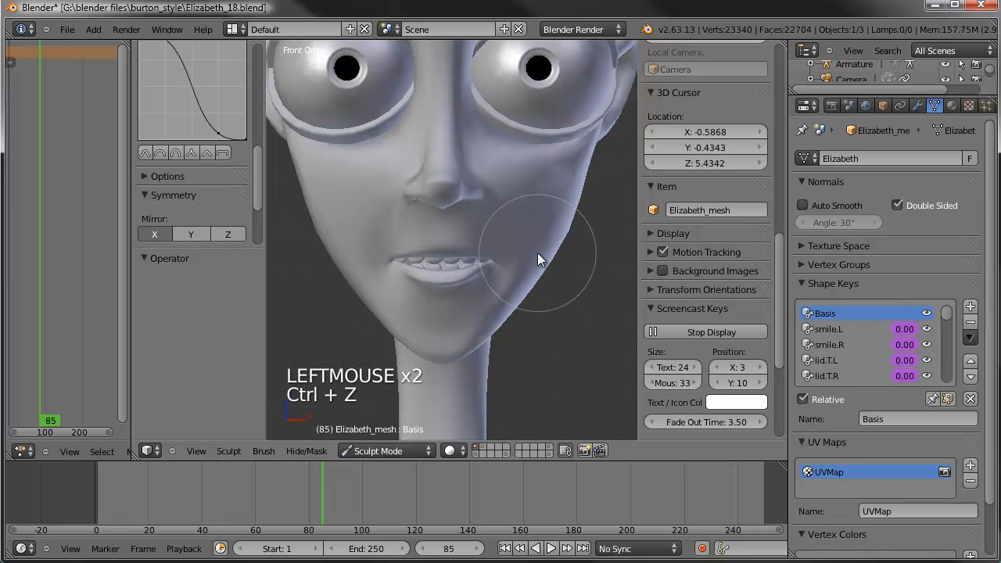
{"action": "key", "text": "ctrl+z"}
- Smooth the cheek beside the mouth, the brow and the temples with mirrored strokes
{"action": "left_click_drag", "start_coordinate": [521, 236], "coordinate": [506, 220]}
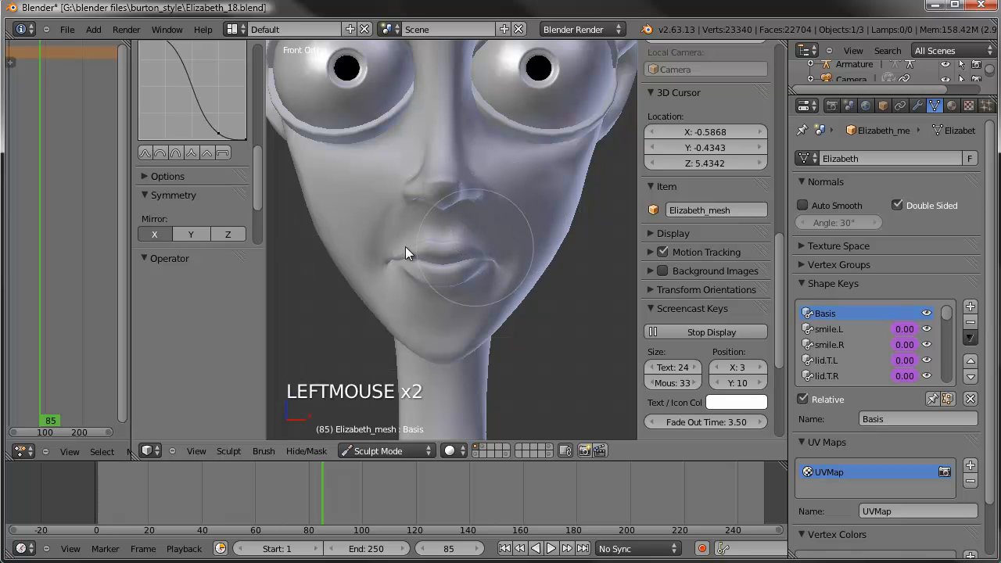
{"action": "scroll", "coordinate": [492, 229], "scroll_direction": "down", "scroll_amount": 2}
{"action": "middle_click_drag", "start_coordinate": [455, 159], "coordinate": [449, 274], "text": "shift"}
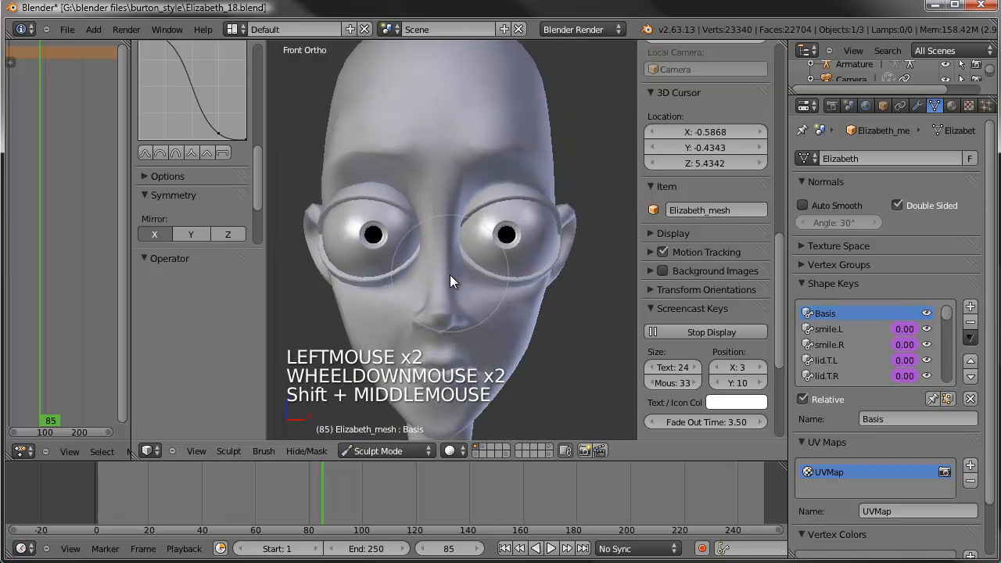
{"action": "left_click", "coordinate": [497, 154]}
{"action": "left_click", "coordinate": [329, 146]}
{"action": "left_click", "coordinate": [329, 145]}
{"action": "middle_click_drag", "start_coordinate": [329, 144], "coordinate": [456, 147]}
{"action": "left_click", "coordinate": [385, 143]}
{"action": "left_click", "coordinate": [388, 149]}
{"action": "scroll", "coordinate": [390, 157], "scroll_direction": "down", "scroll_amount": 2}
{"action": "scroll", "coordinate": [440, 190], "scroll_direction": "up", "scroll_amount": 3}
{"action": "left_click", "coordinate": [427, 199]}
{"action": "left_click", "coordinate": [427, 205]}
- In Edit Mode, select the edge loop across the nose bridge, scale it to 0.780 along X, and check the sculpted face
{"action": "scroll", "coordinate": [429, 208], "scroll_direction": "down", "scroll_amount": 2}
{"action": "scroll", "coordinate": [429, 210], "scroll_direction": "down", "scroll_amount": 1}
{"action": "middle_click_drag", "start_coordinate": [430, 209], "coordinate": [360, 218]}
{"action": "middle_click_drag", "start_coordinate": [482, 226], "coordinate": [525, 216], "text": "shift"}
{"action": "scroll", "coordinate": [465, 240], "scroll_direction": "up", "scroll_amount": 4}
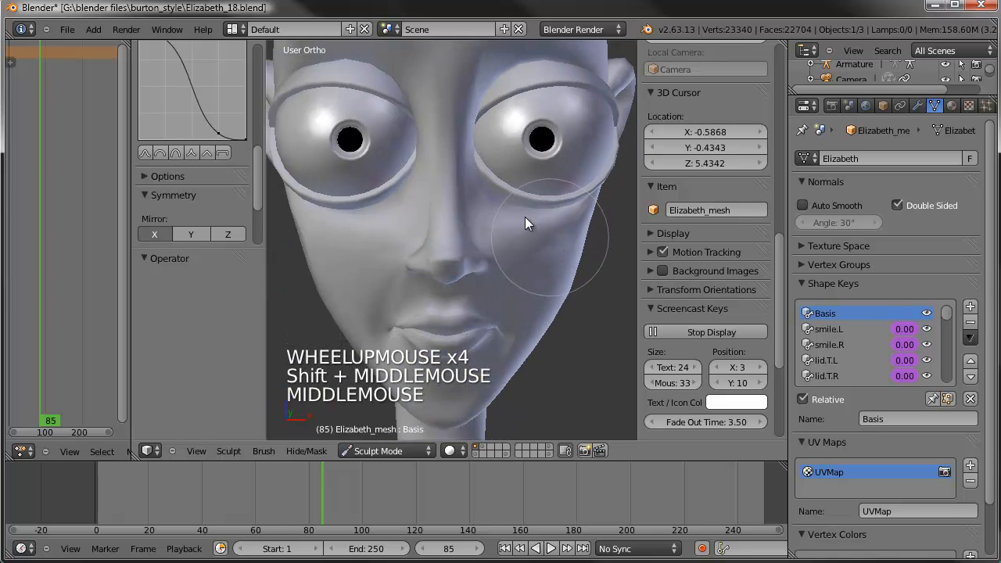
{"action": "scroll", "coordinate": [497, 218], "scroll_direction": "down", "scroll_amount": 2}
{"action": "key", "text": "Tab"}
{"action": "middle_click_drag", "start_coordinate": [454, 156], "coordinate": [472, 205], "text": "shift"}
{"action": "scroll", "coordinate": [471, 205], "scroll_direction": "up", "scroll_amount": 2}
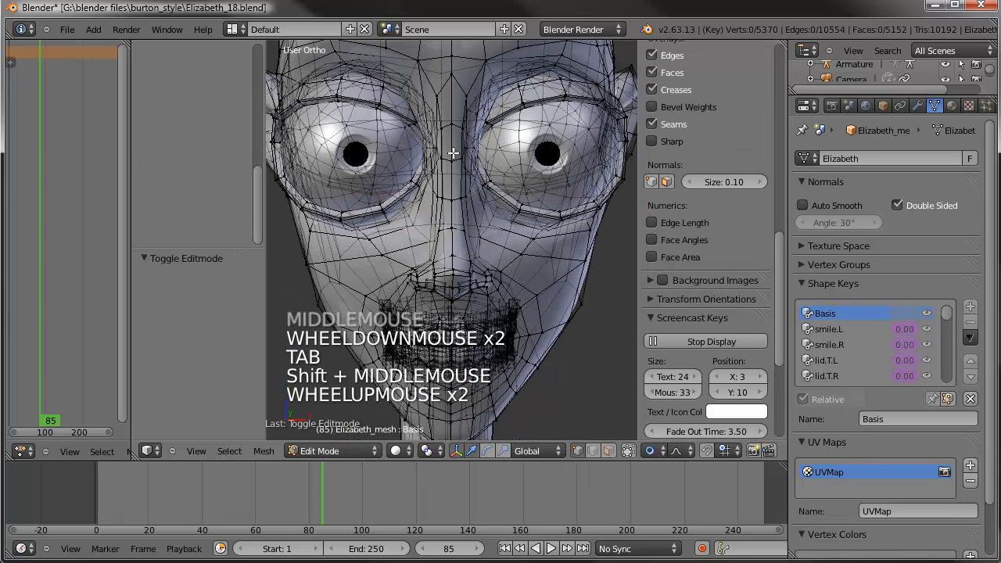
{"action": "right_click", "coordinate": [456, 158], "text": "alt"}
{"action": "key", "text": "s"}
{"action": "key", "text": "x"}
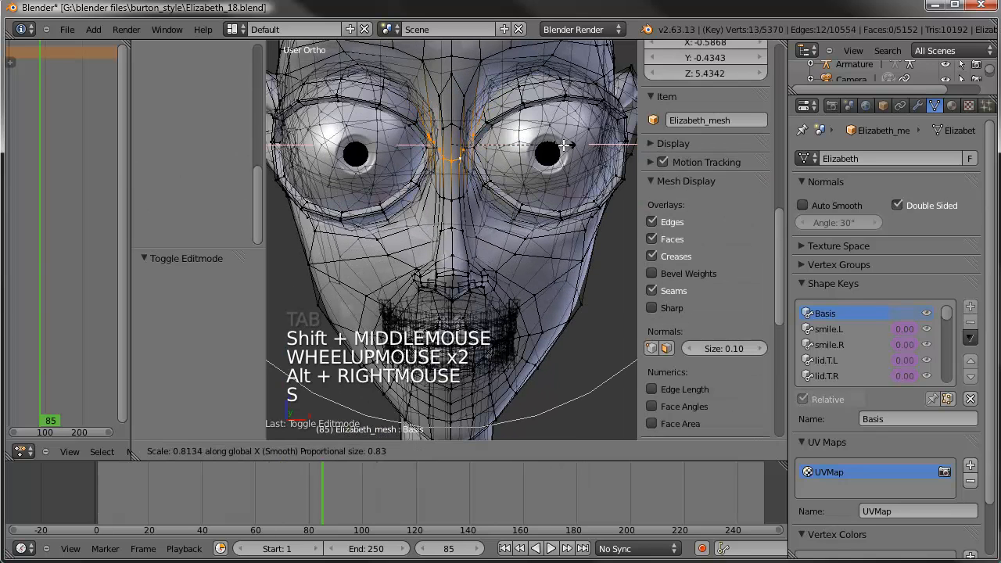
{"action": "left_click", "coordinate": [560, 146]}
{"action": "scroll", "coordinate": [509, 174], "scroll_direction": "down", "scroll_amount": 2}
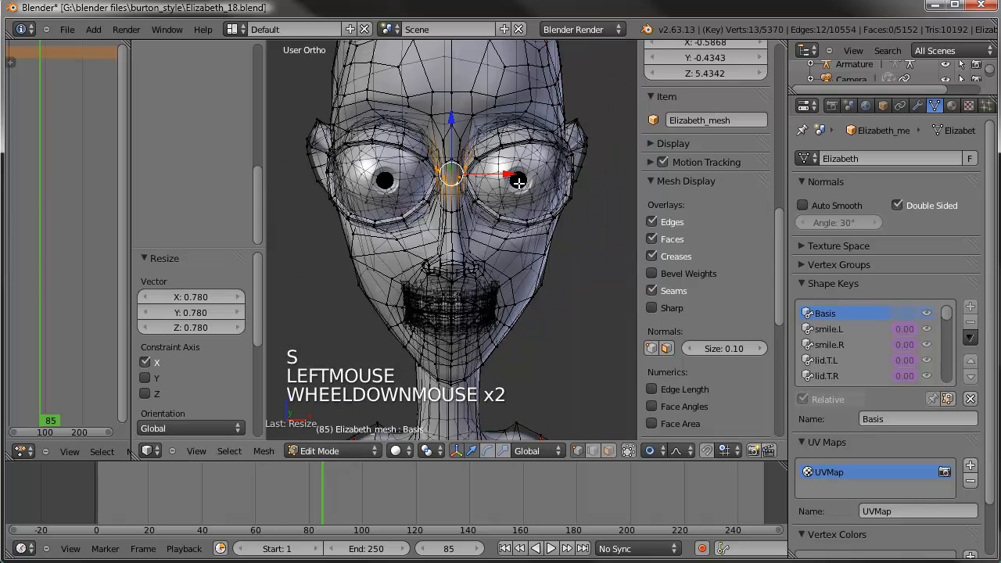
{"action": "key", "text": "Tab"}
{"action": "mouse_move", "coordinate": [529, 207]}
{"action": "middle_mouse_down"}
{"action": "mouse_move", "coordinate": [458, 189]}
{"action": "mouse_move", "coordinate": [476, 156]}
{"action": "middle_mouse_up"}
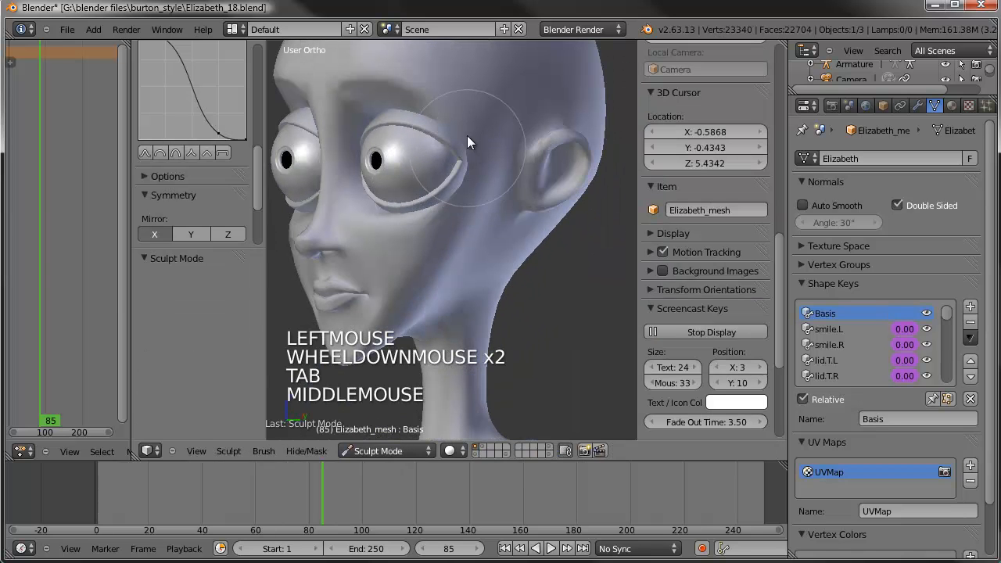
- Select the vertices behind the outer eye corners on both sides and scale them to 1.042 along X with proportional size 0.56
{"action": "key", "text": "Tab"}
{"action": "scroll", "coordinate": [484, 164], "scroll_direction": "up", "scroll_amount": 1}
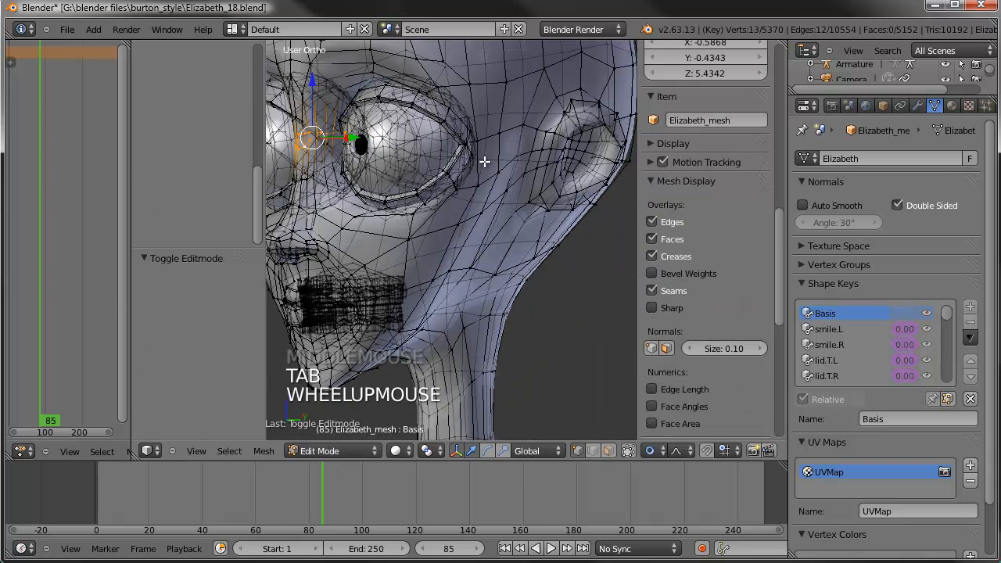
{"action": "right_click", "coordinate": [479, 140]}
{"action": "key", "text": "KP_3"}
{"action": "scroll", "coordinate": [480, 156], "scroll_direction": "up", "scroll_amount": 1}
{"action": "middle_click_drag", "start_coordinate": [481, 156], "coordinate": [473, 201], "text": "shift"}
{"action": "scroll", "coordinate": [492, 242], "scroll_direction": "up", "scroll_amount": 4}
{"action": "scroll", "coordinate": [485, 200], "scroll_direction": "up", "scroll_amount": 4}
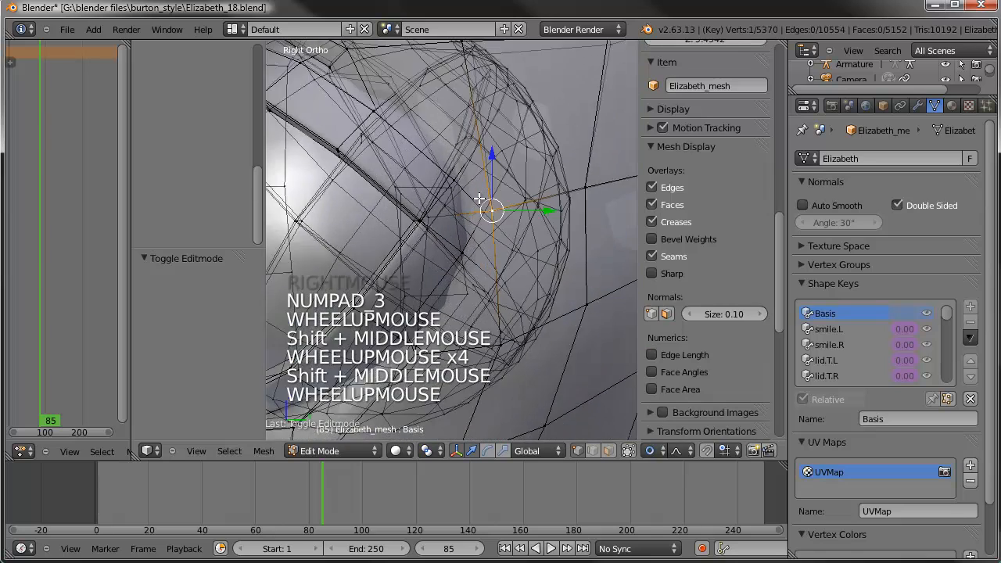
{"action": "key", "text": "c"}
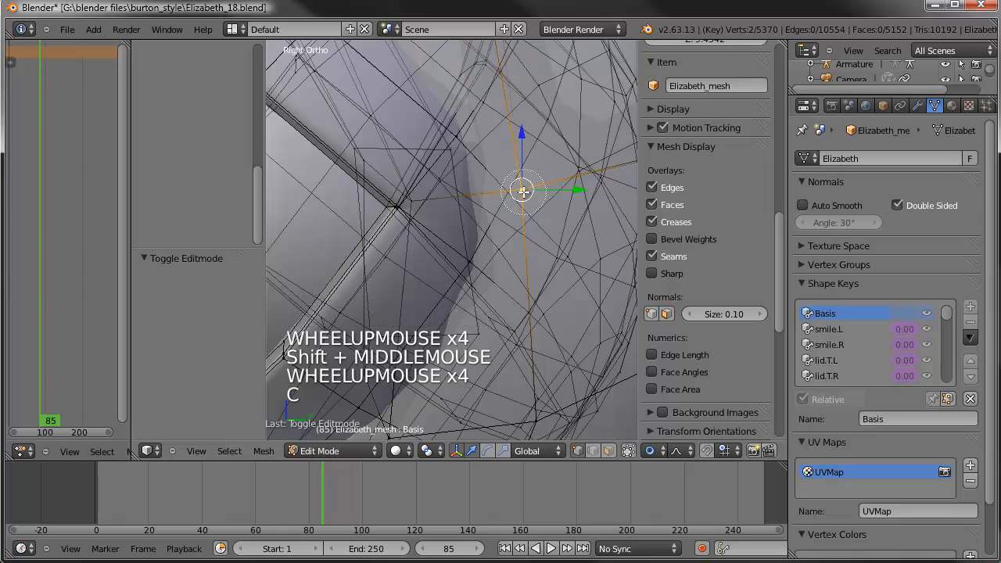
{"action": "right_click", "coordinate": [522, 190]}
{"action": "scroll", "coordinate": [523, 192], "scroll_direction": "down", "scroll_amount": 4}
{"action": "key", "text": "KP_1"}
{"action": "scroll", "coordinate": [531, 206], "scroll_direction": "down", "scroll_amount": 6}
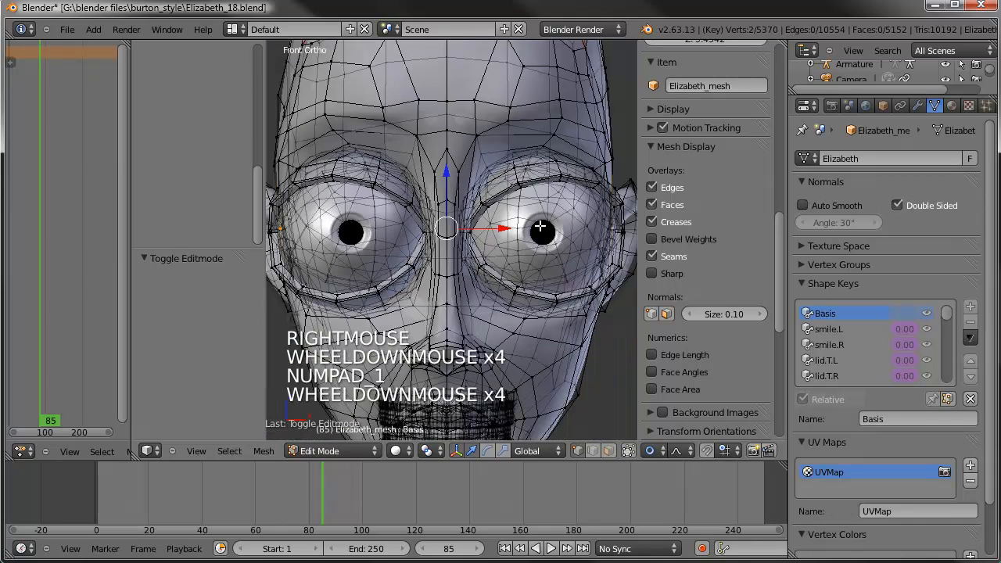
{"action": "key", "text": "s"}
{"action": "key", "text": "x"}
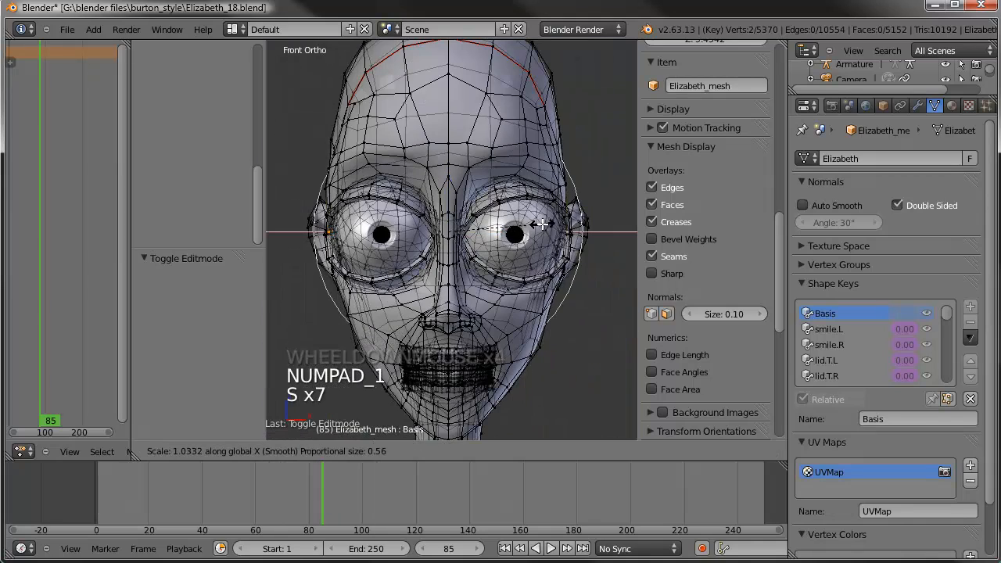
{"action": "left_click", "coordinate": [533, 224]}
{"action": "middle_click_drag", "start_coordinate": [533, 223], "coordinate": [516, 186]}
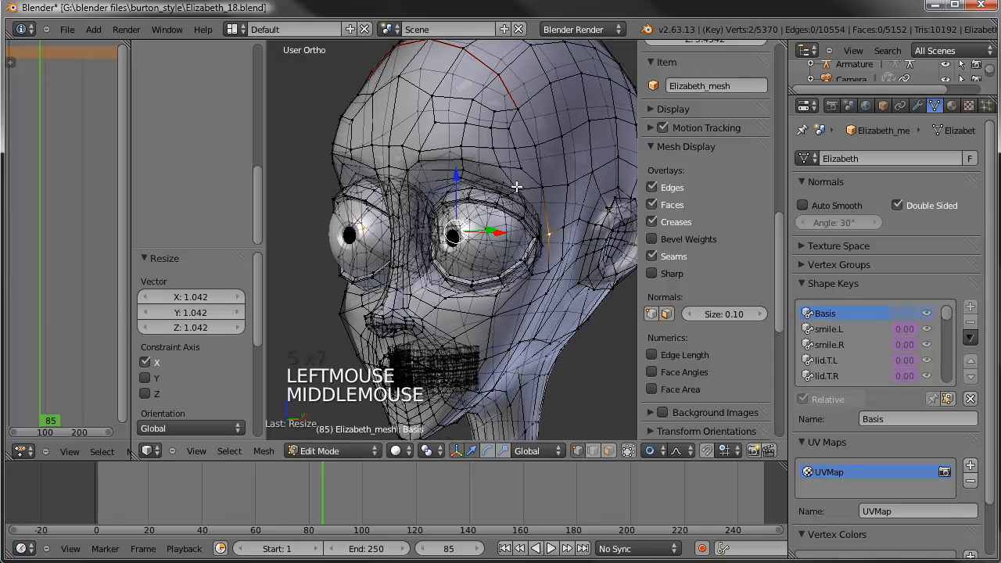
- Scale the selected vertices behind the outer eye corners to about 1.02 along X, and return to Sculpt Mode
{"action": "key", "text": "s"}
{"action": "key", "text": "x"}
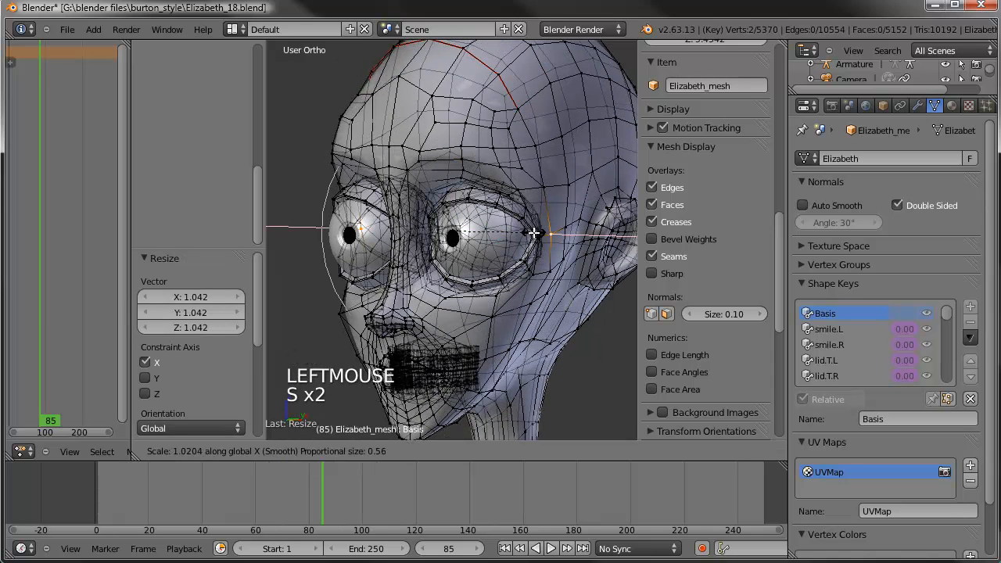
{"action": "left_click", "coordinate": [534, 233]}
{"action": "key", "text": "Tab"}
{"action": "scroll", "coordinate": [483, 263], "scroll_direction": "down", "scroll_amount": 2}
{"action": "mouse_move", "coordinate": [483, 264]}
{"action": "middle_mouse_down"}
{"action": "mouse_move", "coordinate": [490, 243]}
{"action": "mouse_move", "coordinate": [541, 225]}
{"action": "mouse_move", "coordinate": [505, 216]}
{"action": "mouse_move", "coordinate": [499, 188]}
{"action": "middle_mouse_up"}
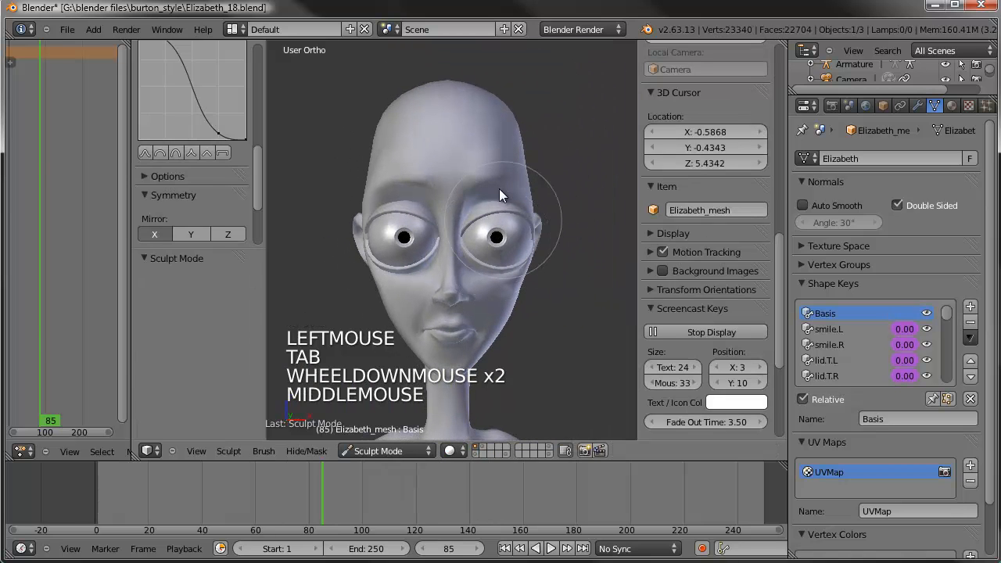
- Smooth the forehead, the brow and the side of the face beside the eyes with mirrored strokes
{"action": "left_click", "coordinate": [495, 175]}
{"action": "left_click", "coordinate": [482, 164]}
{"action": "left_click", "coordinate": [484, 158]}
{"action": "left_click", "coordinate": [505, 177]}
{"action": "middle_click_drag", "start_coordinate": [506, 179], "coordinate": [477, 176]}
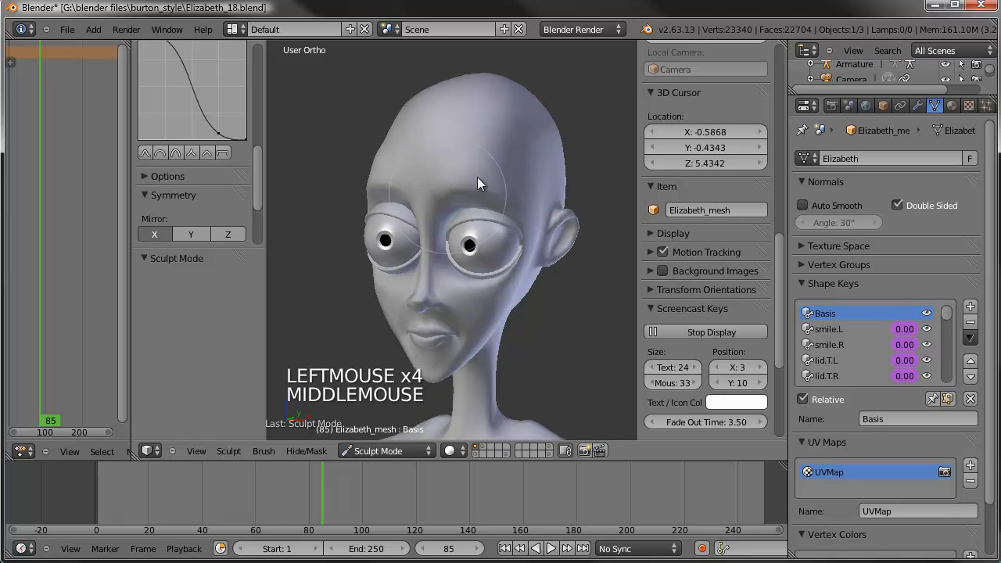
{"action": "left_click", "coordinate": [503, 163]}
{"action": "left_click", "coordinate": [512, 176]}
{"action": "left_click", "coordinate": [536, 264]}
- Examine the overall body proportions and the chest topology in Edit Mode, and return to Sculpt Mode
{"action": "mouse_move", "coordinate": [535, 265]}
{"action": "middle_mouse_down"}
{"action": "mouse_move", "coordinate": [597, 226]}
{"action": "mouse_move", "coordinate": [607, 241]}
{"action": "mouse_move", "coordinate": [510, 292]}
{"action": "mouse_move", "coordinate": [346, 296]}
{"action": "mouse_move", "coordinate": [435, 248]}
{"action": "mouse_move", "coordinate": [382, 194]}
{"action": "mouse_move", "coordinate": [440, 251]}
{"action": "mouse_move", "coordinate": [415, 248]}
{"action": "mouse_move", "coordinate": [457, 248]}
{"action": "middle_mouse_up"}
{"action": "scroll", "coordinate": [367, 295], "scroll_direction": "down", "scroll_amount": 2}
{"action": "scroll", "coordinate": [397, 294], "scroll_direction": "down", "scroll_amount": 1}
{"action": "scroll", "coordinate": [422, 226], "scroll_direction": "down", "scroll_amount": 2}
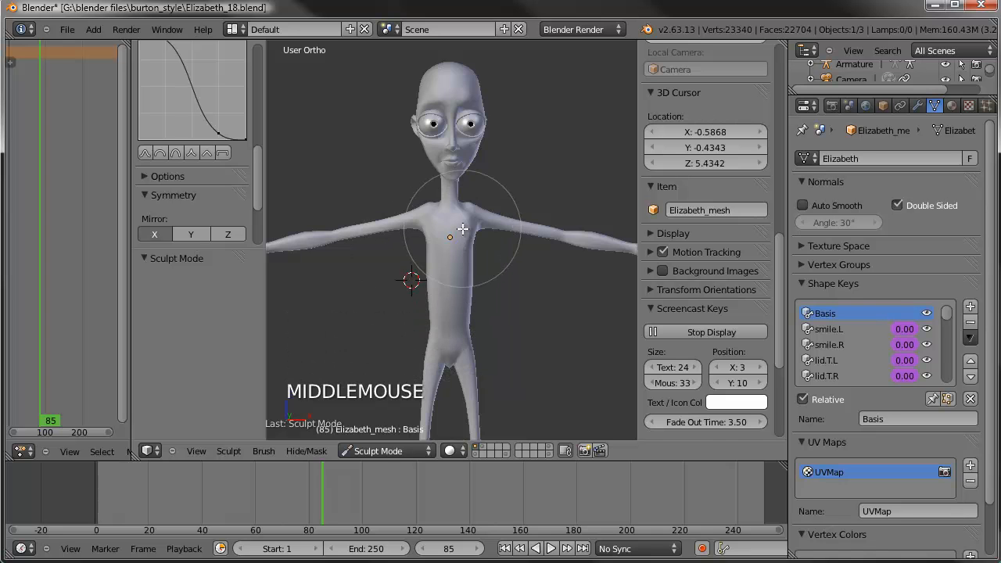
{"action": "key", "text": "Tab"}
{"action": "scroll", "coordinate": [488, 247], "scroll_direction": "up", "scroll_amount": 2}
{"action": "scroll", "coordinate": [488, 247], "scroll_direction": "up", "scroll_amount": 4}
{"action": "middle_click_drag", "start_coordinate": [522, 268], "coordinate": [484, 219]}
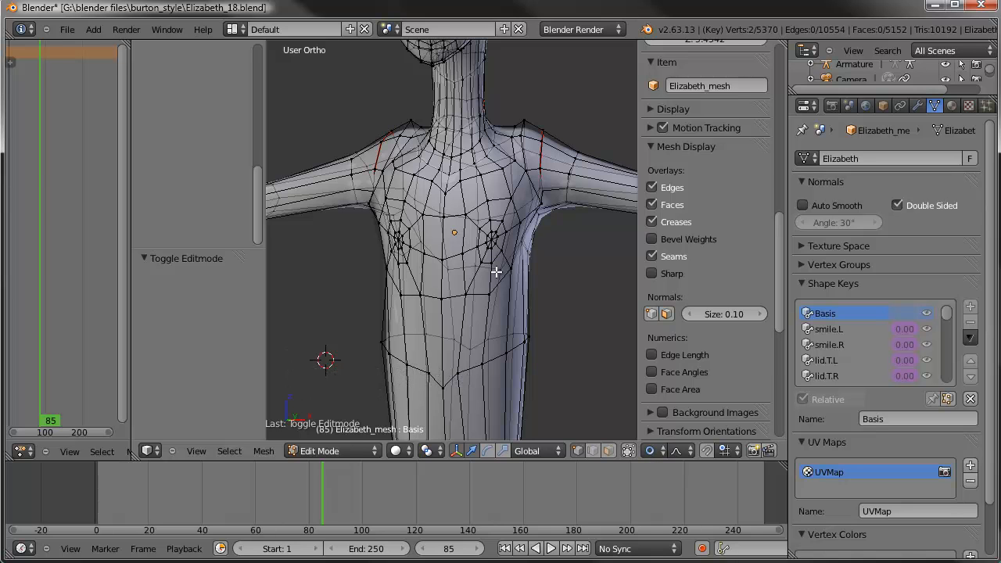
{"action": "key", "text": "Tab"}
{"action": "scroll", "coordinate": [479, 246], "scroll_direction": "up", "scroll_amount": 1}
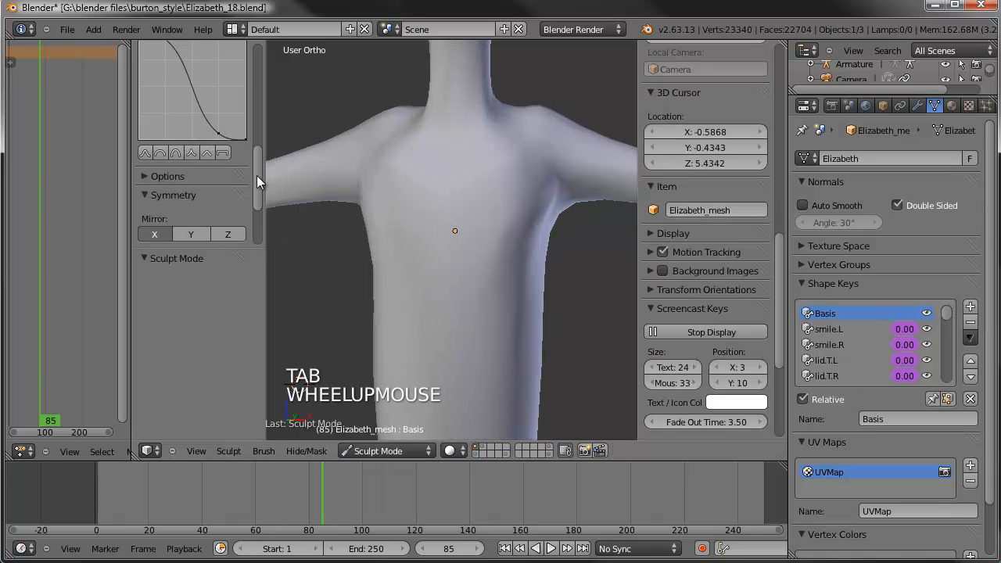
- Choose the Inflate/Deflate brush, and check the chest wireframe and the brush's X mirror symmetry
{"action": "left_click_drag", "start_coordinate": [256, 175], "coordinate": [259, 64]}
{"action": "left_click", "coordinate": [180, 98]}
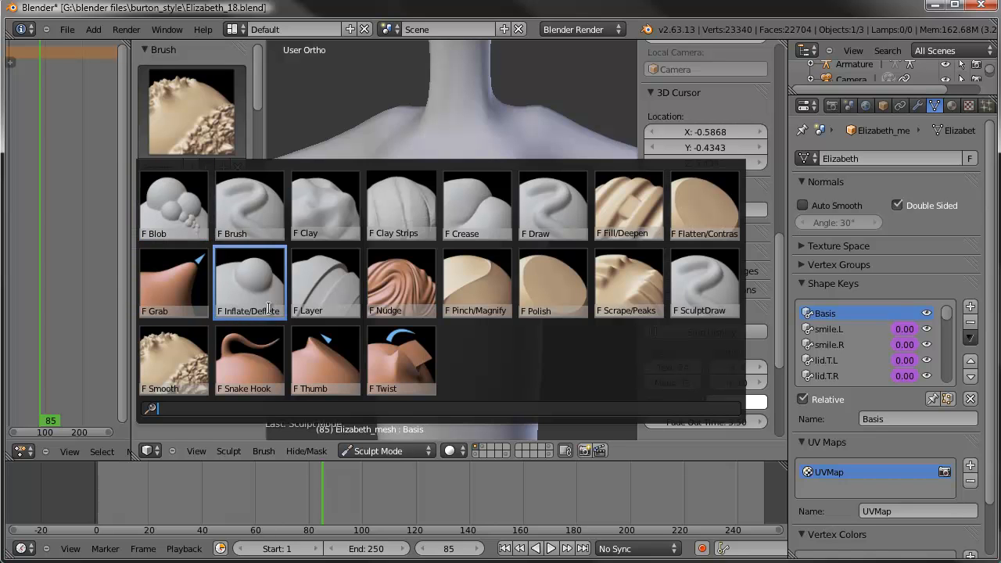
{"action": "left_click", "coordinate": [247, 282]}
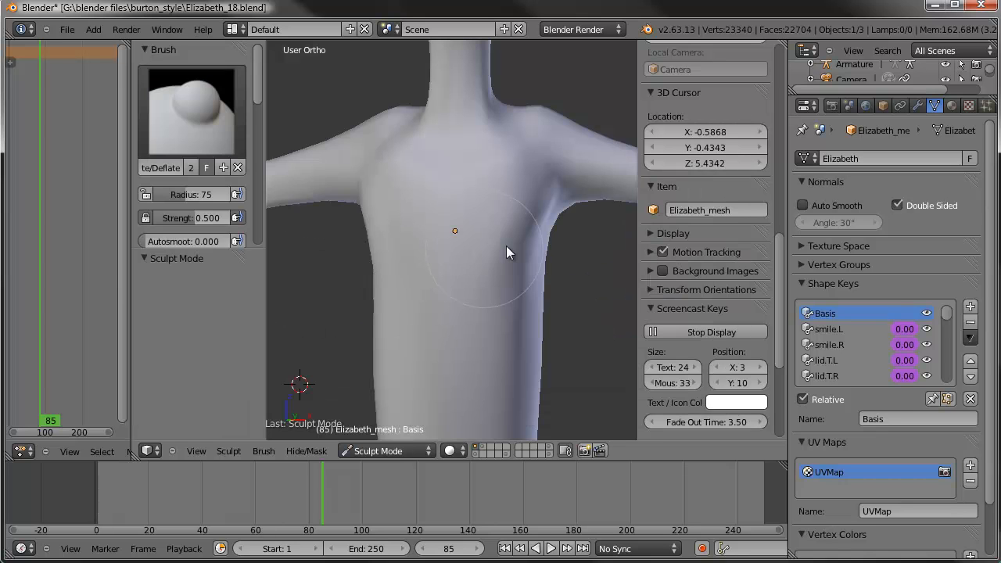
{"action": "key", "text": "Tab"}
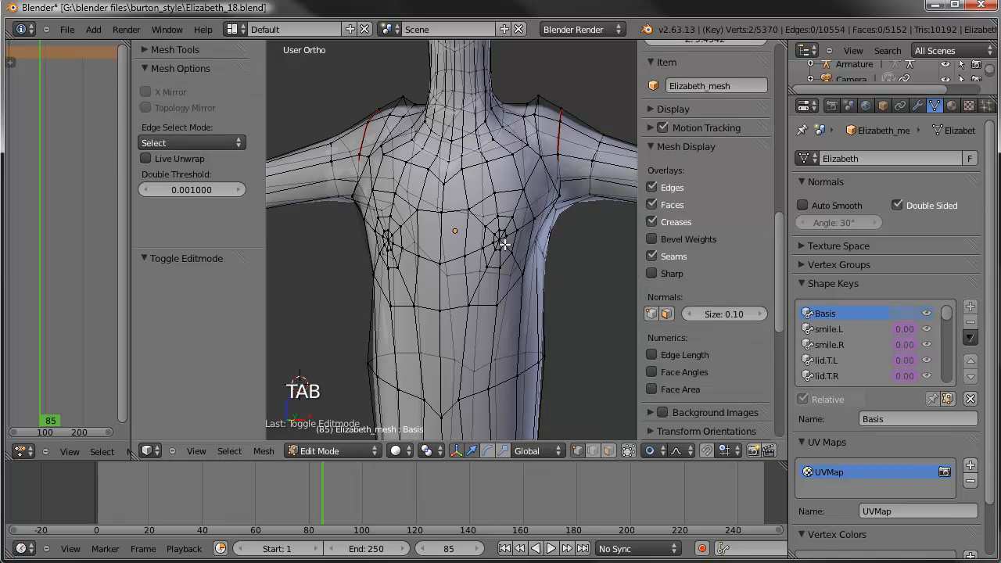
{"action": "key", "text": "Tab"}
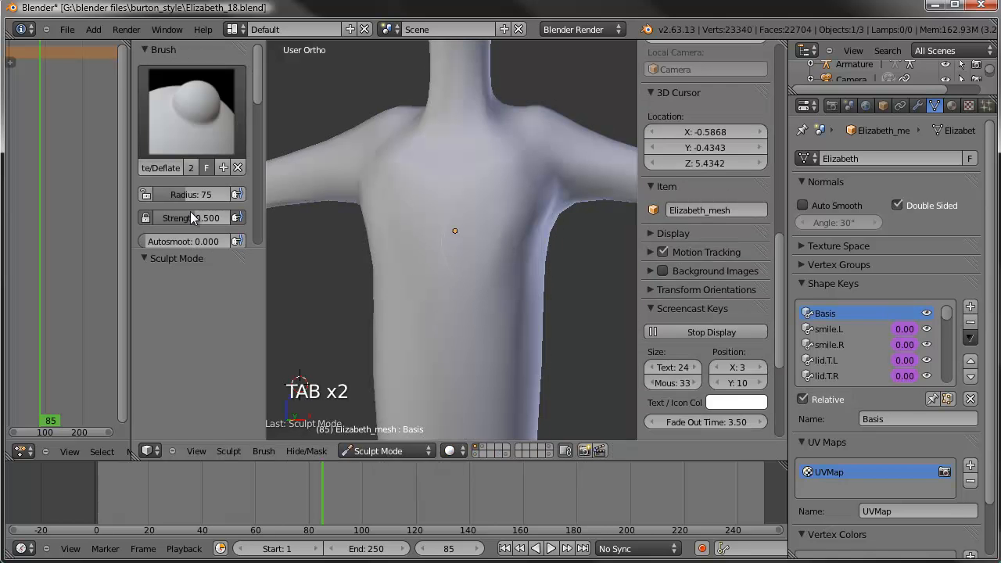
{"action": "left_click_drag", "start_coordinate": [199, 247], "coordinate": [196, 391]}
{"action": "scroll", "coordinate": [182, 292], "scroll_direction": "down", "scroll_amount": 8}
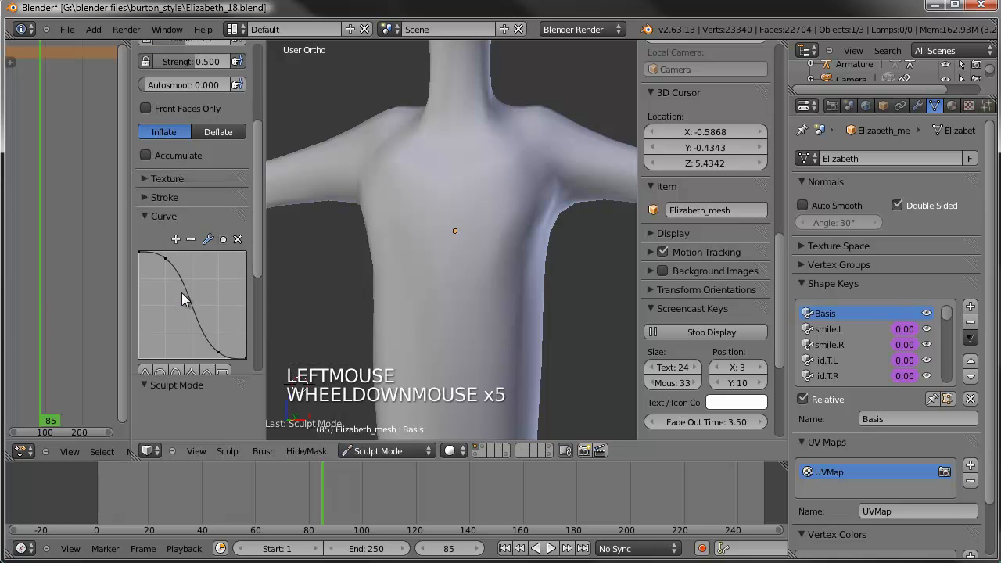
{"action": "scroll", "coordinate": [172, 301], "scroll_direction": "down", "scroll_amount": 3}
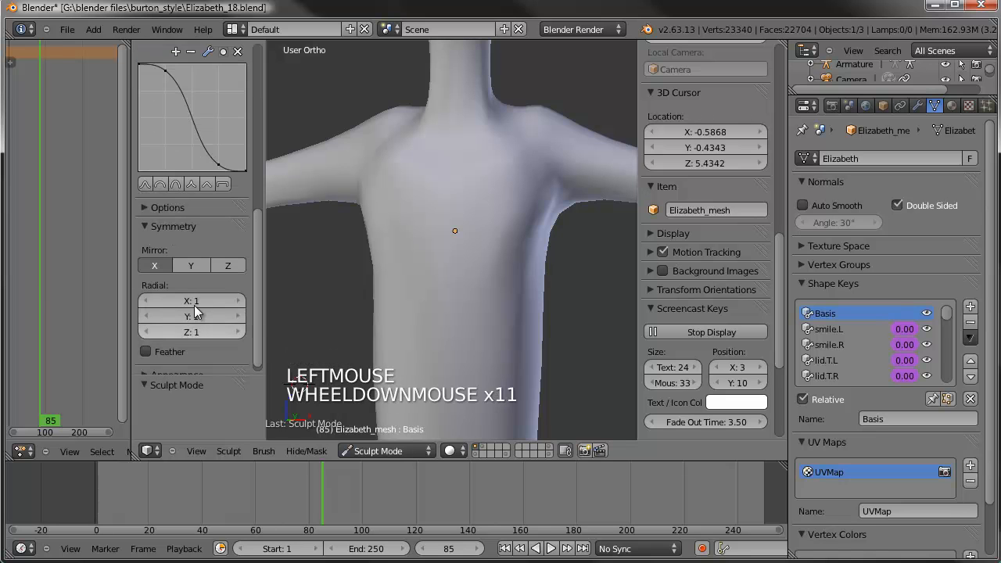
- Inflate the front of the chest with mirrored strokes to raise a breast on each side
{"action": "left_click", "coordinate": [502, 236]}
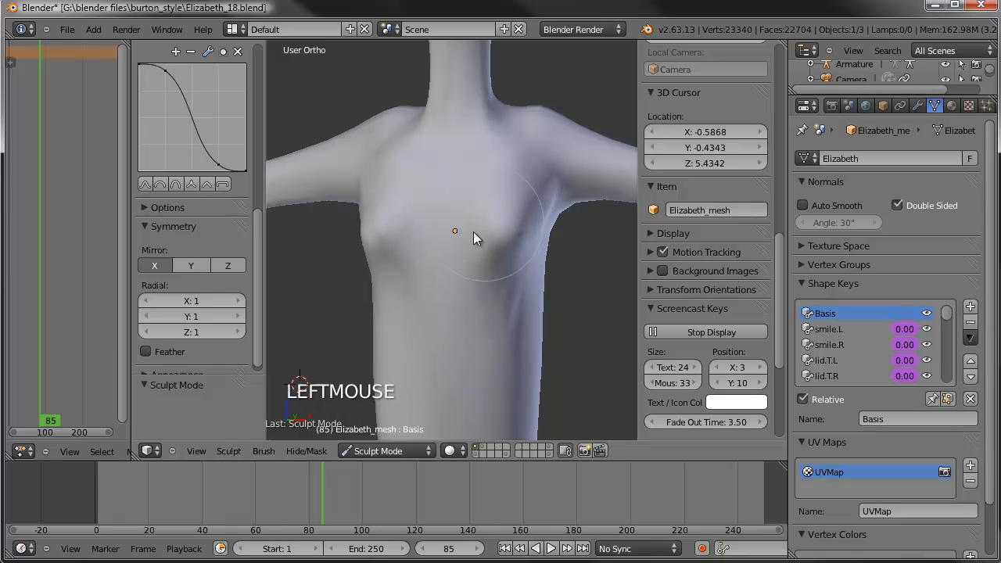
{"action": "mouse_move", "coordinate": [496, 248]}
{"action": "middle_mouse_down"}
{"action": "mouse_move", "coordinate": [466, 251]}
{"action": "mouse_move", "coordinate": [494, 339]}
{"action": "mouse_move", "coordinate": [482, 258]}
{"action": "middle_mouse_up"}
{"action": "left_click_drag", "start_coordinate": [481, 258], "coordinate": [497, 258]}
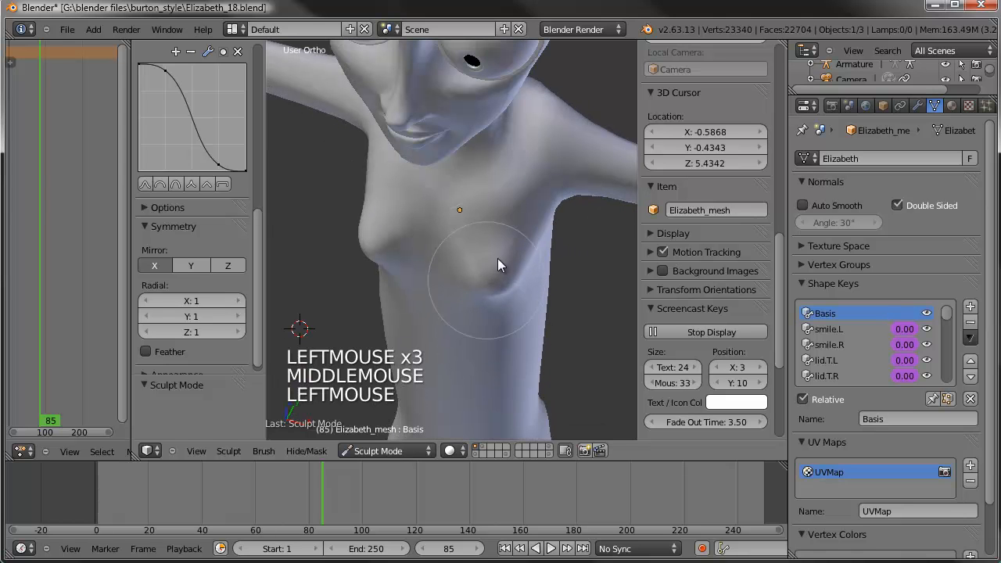
{"action": "mouse_move", "coordinate": [502, 246]}
{"action": "middle_mouse_down"}
{"action": "mouse_move", "coordinate": [536, 258]}
{"action": "mouse_move", "coordinate": [486, 230]}
{"action": "middle_mouse_up"}
{"action": "left_click_drag", "start_coordinate": [485, 229], "coordinate": [490, 234]}
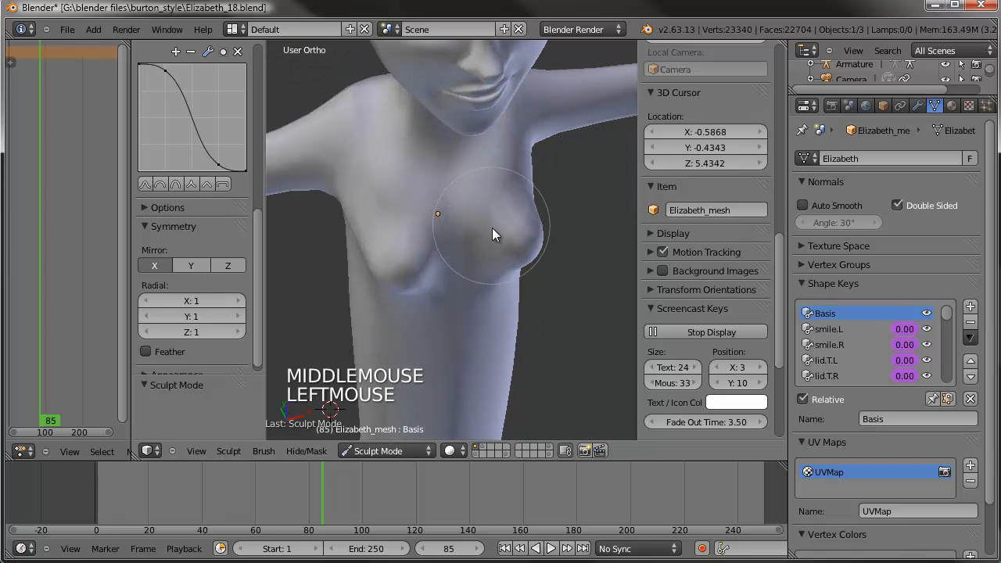
- Build up and round both breasts from several angles with further mirrored Inflate strokes, radius 75 and strength 0.500
{"action": "mouse_move", "coordinate": [497, 226]}
{"action": "middle_mouse_down"}
{"action": "mouse_move", "coordinate": [443, 185]}
{"action": "mouse_move", "coordinate": [480, 267]}
{"action": "middle_mouse_up"}
{"action": "left_click_drag", "start_coordinate": [480, 267], "coordinate": [465, 224]}
{"action": "mouse_move", "coordinate": [467, 237]}
{"action": "middle_mouse_down"}
{"action": "mouse_move", "coordinate": [557, 290]}
{"action": "mouse_move", "coordinate": [501, 257]}
{"action": "middle_mouse_up"}
{"action": "left_click_drag", "start_coordinate": [500, 257], "coordinate": [510, 266]}
{"action": "mouse_move", "coordinate": [515, 259]}
{"action": "middle_mouse_down"}
{"action": "mouse_move", "coordinate": [442, 287]}
{"action": "mouse_move", "coordinate": [473, 282]}
{"action": "middle_mouse_up"}
{"action": "left_click_drag", "start_coordinate": [473, 281], "coordinate": [510, 287]}
{"action": "middle_click_drag", "start_coordinate": [510, 287], "coordinate": [473, 259]}
{"action": "left_click_drag", "start_coordinate": [474, 259], "coordinate": [494, 267]}
{"action": "middle_click_drag", "start_coordinate": [463, 283], "coordinate": [475, 225]}
{"action": "left_click_drag", "start_coordinate": [475, 225], "coordinate": [481, 220]}
{"action": "middle_click_drag", "start_coordinate": [537, 236], "coordinate": [490, 210]}
{"action": "left_click_drag", "start_coordinate": [490, 210], "coordinate": [522, 227]}
{"action": "middle_click_drag", "start_coordinate": [478, 263], "coordinate": [494, 280]}
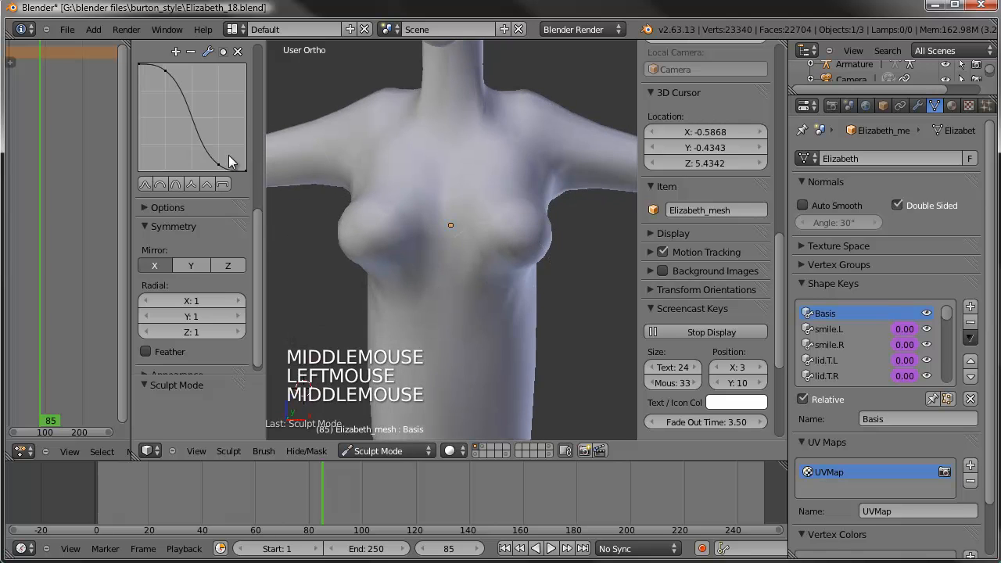
{"action": "scroll", "coordinate": [220, 150], "scroll_direction": "up", "scroll_amount": 8}
{"action": "scroll", "coordinate": [217, 141], "scroll_direction": "up", "scroll_amount": 6}
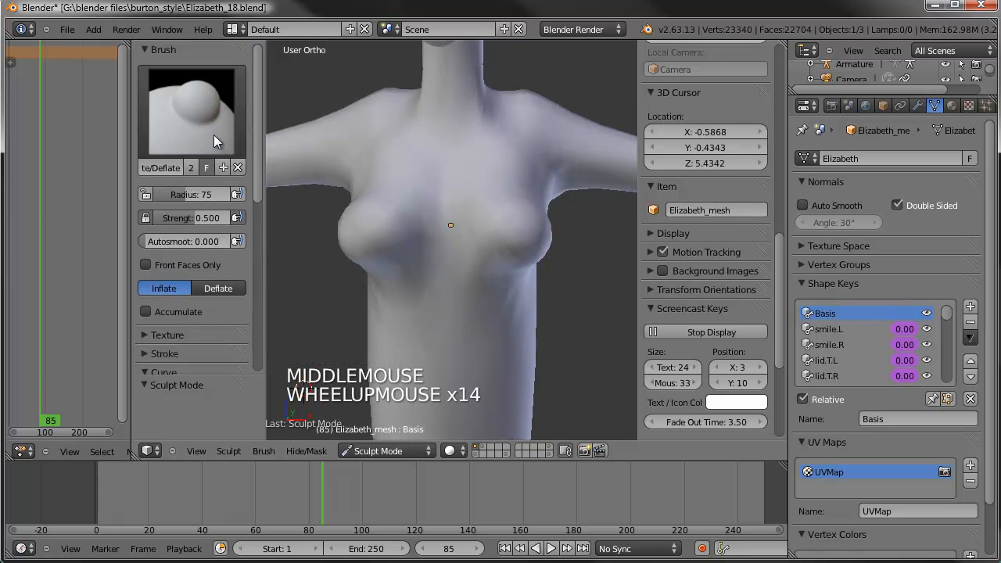
- Switch to the Grab brush and reshape the lower and inner contour of the character's left breast
{"action": "left_click", "coordinate": [211, 131]}
{"action": "left_click", "coordinate": [180, 294]}
{"action": "middle_click_drag", "start_coordinate": [462, 244], "coordinate": [500, 292]}
{"action": "scroll", "coordinate": [504, 283], "scroll_direction": "up", "scroll_amount": 3}
{"action": "left_click_drag", "start_coordinate": [500, 291], "coordinate": [485, 307]}
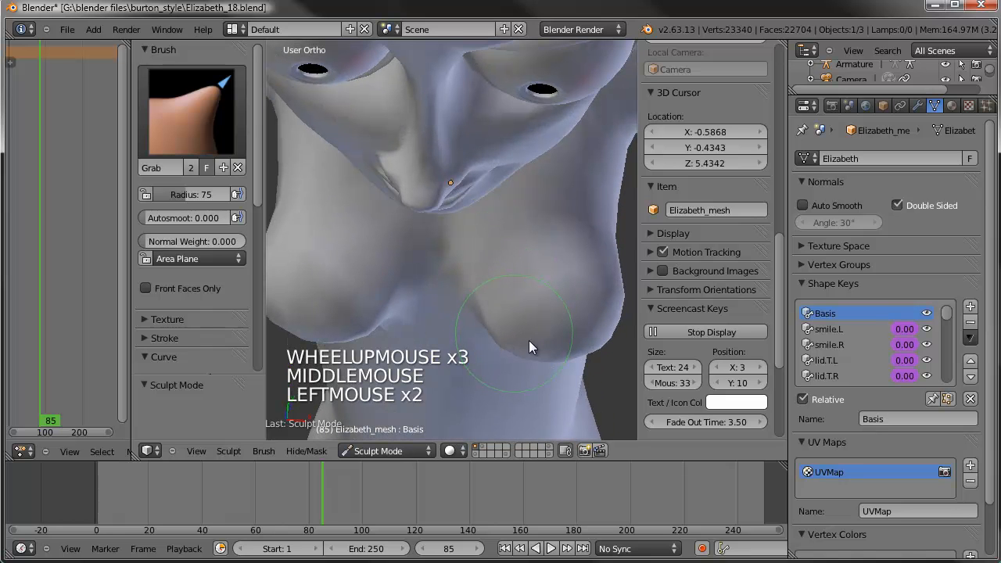
{"action": "middle_click_drag", "start_coordinate": [536, 260], "coordinate": [529, 285]}
{"action": "left_click_drag", "start_coordinate": [525, 314], "coordinate": [542, 313]}
{"action": "mouse_move", "coordinate": [543, 313]}
{"action": "middle_mouse_down"}
{"action": "mouse_move", "coordinate": [485, 256]}
{"action": "mouse_move", "coordinate": [532, 291]}
{"action": "mouse_move", "coordinate": [506, 253]}
{"action": "mouse_move", "coordinate": [492, 252]}
{"action": "middle_mouse_up"}
{"action": "left_click", "coordinate": [537, 291]}
{"action": "mouse_move", "coordinate": [530, 289]}
{"action": "left_mouse_down"}
{"action": "mouse_move", "coordinate": [531, 307]}
{"action": "mouse_move", "coordinate": [508, 291]}
{"action": "left_mouse_up"}
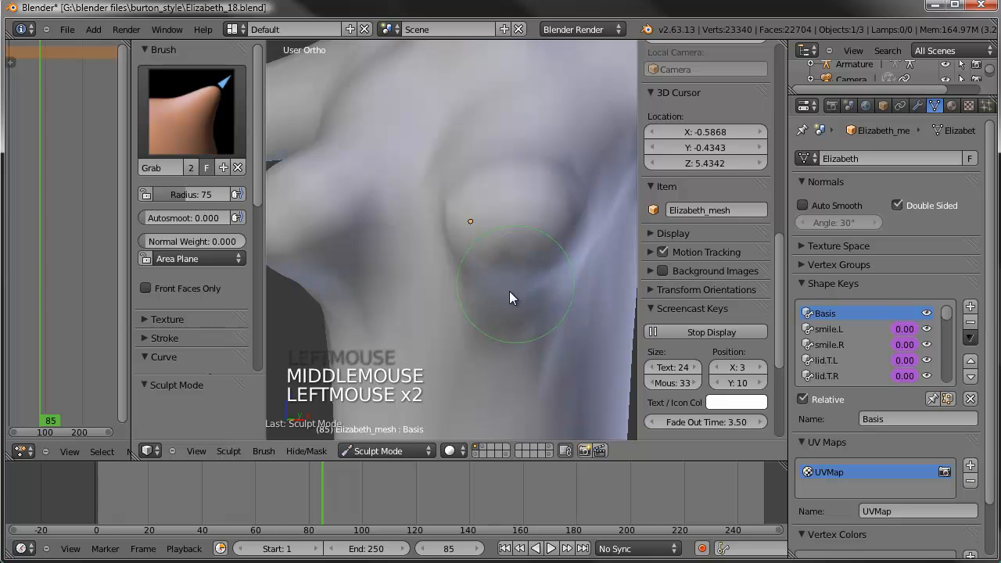
- Turn on Wire display for Elizabeth_mesh and use Grab to adjust the underside and outer edge of the left breast
{"action": "left_click", "coordinate": [883, 105]}
{"action": "left_click", "coordinate": [803, 447]}
{"action": "middle_click_drag", "start_coordinate": [545, 286], "coordinate": [466, 278]}
{"action": "left_click_drag", "start_coordinate": [466, 278], "coordinate": [464, 280]}
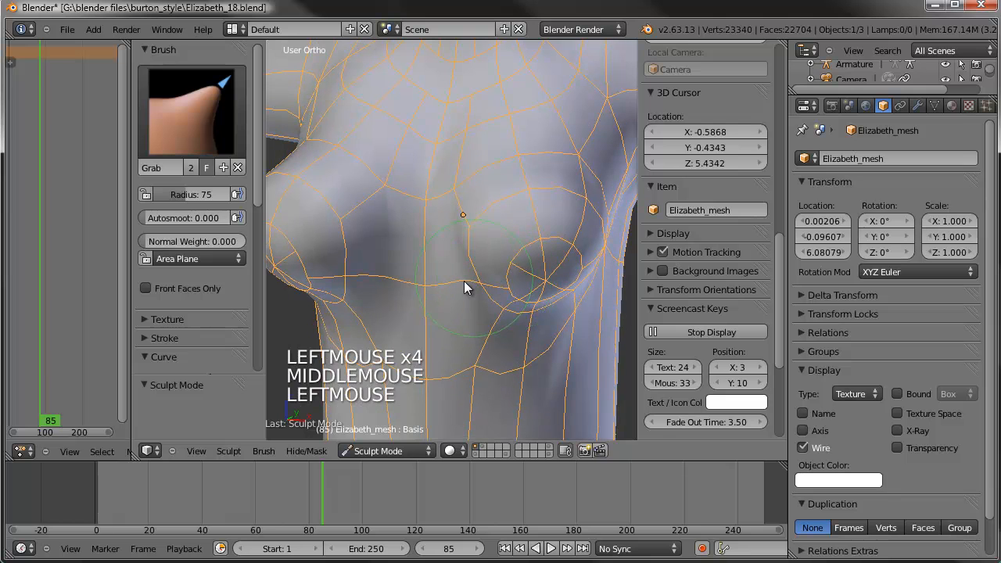
{"action": "middle_click_drag", "start_coordinate": [449, 283], "coordinate": [501, 311]}
{"action": "left_click_drag", "start_coordinate": [508, 286], "coordinate": [512, 299]}
{"action": "left_click_drag", "start_coordinate": [551, 264], "coordinate": [566, 280]}
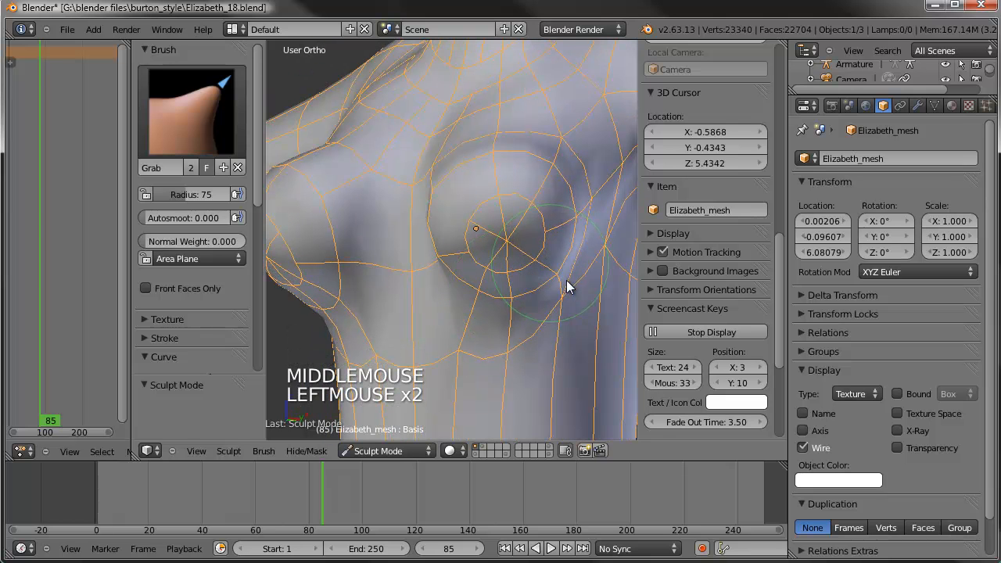
{"action": "left_click_drag", "start_coordinate": [590, 219], "coordinate": [592, 207]}
- Adjust the front profile of the left breast from the side with the Grab brush
{"action": "middle_click_drag", "start_coordinate": [596, 208], "coordinate": [458, 250]}
{"action": "middle_click_drag", "start_coordinate": [375, 291], "coordinate": [420, 234], "text": "shift"}
{"action": "left_click", "coordinate": [416, 247]}
{"action": "left_click_drag", "start_coordinate": [414, 246], "coordinate": [408, 250]}
{"action": "left_click_drag", "start_coordinate": [400, 212], "coordinate": [380, 207]}
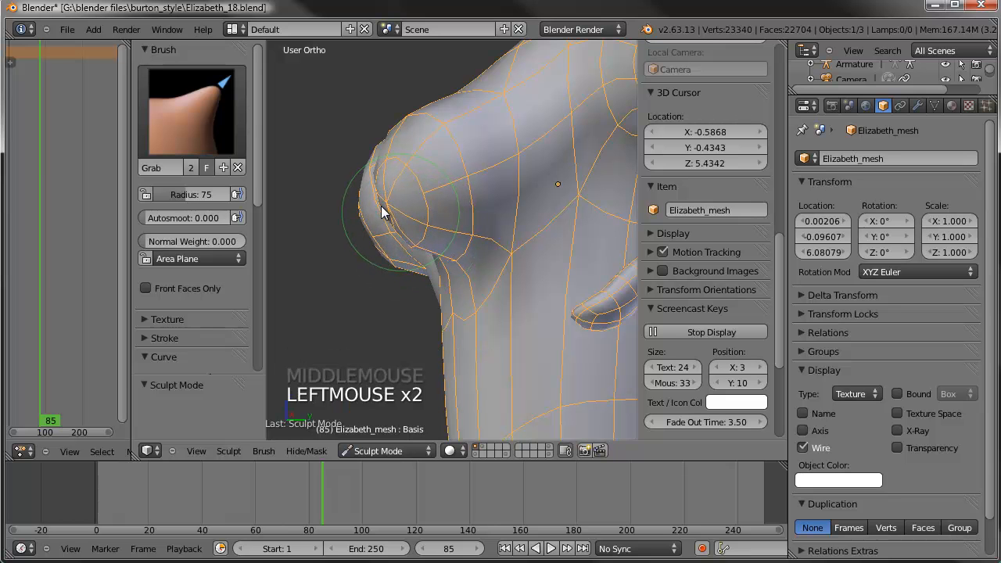
- Pull the inner edge and upper edge loops of the left breast into a rounder outline with Grab
{"action": "middle_click_drag", "start_coordinate": [472, 215], "coordinate": [625, 198]}
{"action": "left_click_drag", "start_coordinate": [500, 244], "coordinate": [492, 251]}
{"action": "left_click_drag", "start_coordinate": [474, 218], "coordinate": [458, 224]}
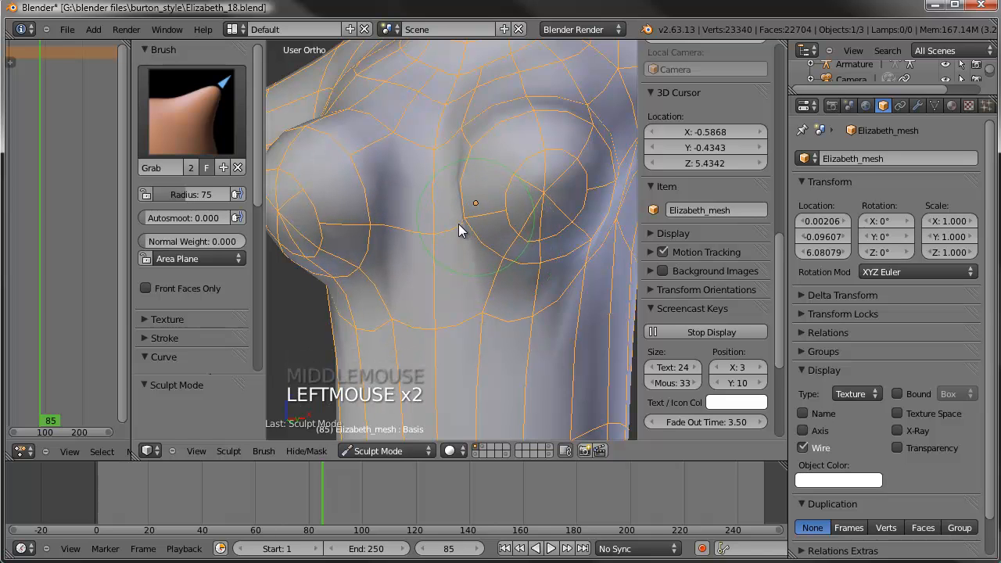
{"action": "mouse_move", "coordinate": [474, 172]}
{"action": "left_mouse_down"}
{"action": "mouse_move", "coordinate": [469, 151]}
{"action": "mouse_move", "coordinate": [531, 196]}
{"action": "mouse_move", "coordinate": [504, 179]}
{"action": "mouse_move", "coordinate": [556, 199]}
{"action": "left_mouse_up"}
{"action": "mouse_move", "coordinate": [557, 198]}
{"action": "middle_mouse_down"}
{"action": "mouse_move", "coordinate": [485, 239]}
{"action": "mouse_move", "coordinate": [488, 262]}
{"action": "middle_mouse_up"}
{"action": "left_click_drag", "start_coordinate": [488, 263], "coordinate": [492, 271]}
- Nudge the lower edge loops and front tip of the breast with Grab to even out the wireframe
{"action": "middle_click_drag", "start_coordinate": [492, 271], "coordinate": [448, 229]}
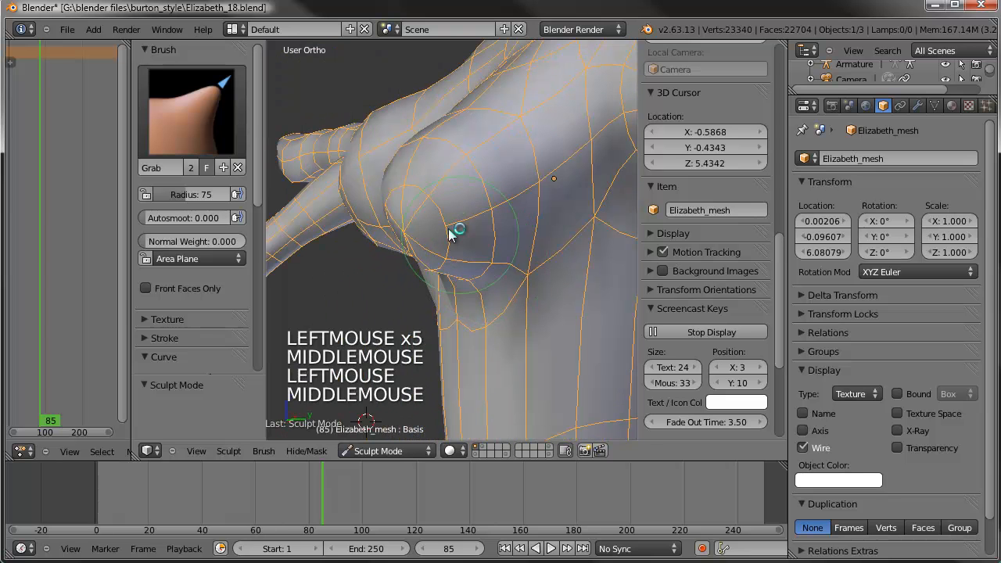
{"action": "left_click_drag", "start_coordinate": [448, 229], "coordinate": [458, 241]}
{"action": "middle_click_drag", "start_coordinate": [420, 268], "coordinate": [484, 242]}
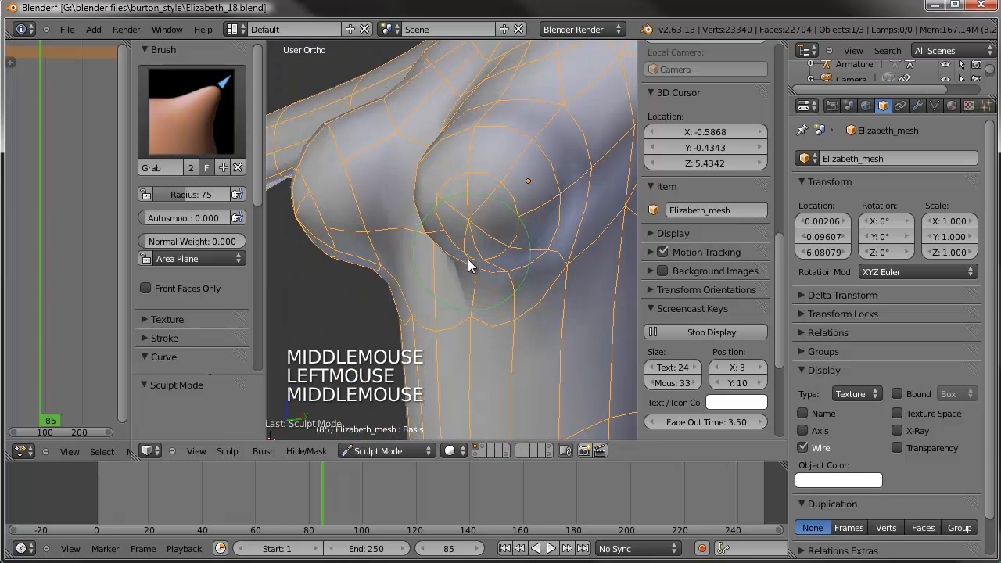
{"action": "left_click_drag", "start_coordinate": [468, 261], "coordinate": [463, 264]}
{"action": "mouse_move", "coordinate": [469, 264]}
{"action": "middle_mouse_down"}
{"action": "mouse_move", "coordinate": [583, 270]}
{"action": "mouse_move", "coordinate": [592, 252]}
{"action": "mouse_move", "coordinate": [487, 245]}
{"action": "mouse_move", "coordinate": [512, 225]}
{"action": "middle_mouse_up"}
{"action": "left_click_drag", "start_coordinate": [503, 217], "coordinate": [510, 225]}
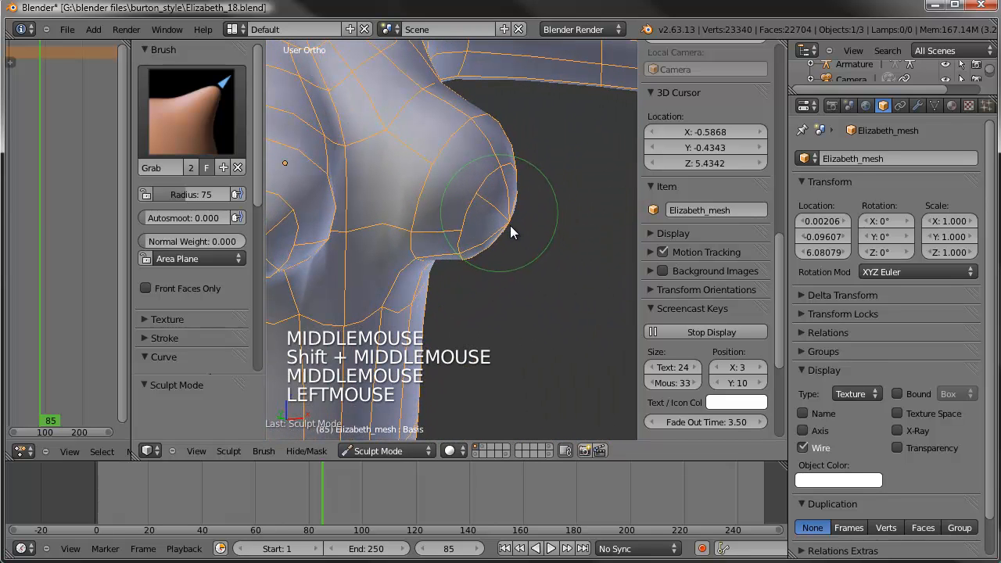
- Refine the side profile of the chest with Grab at the tip, the lower crease and the upper slope
{"action": "mouse_move", "coordinate": [512, 225]}
{"action": "middle_mouse_down"}
{"action": "mouse_move", "coordinate": [480, 211]}
{"action": "mouse_move", "coordinate": [305, 190]}
{"action": "middle_mouse_up"}
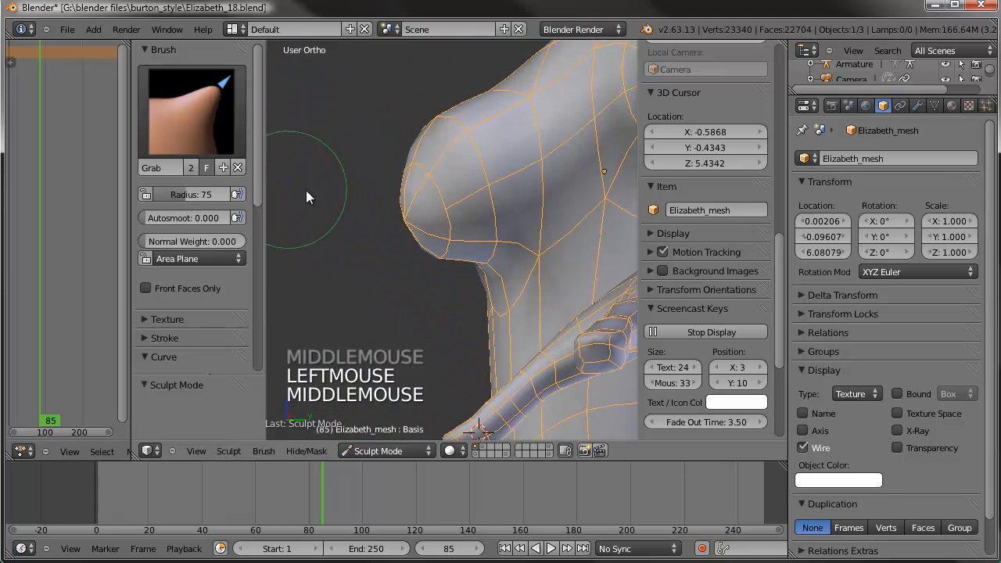
{"action": "mouse_move", "coordinate": [388, 206]}
{"action": "left_mouse_down"}
{"action": "mouse_move", "coordinate": [385, 190]}
{"action": "mouse_move", "coordinate": [405, 194]}
{"action": "left_mouse_up"}
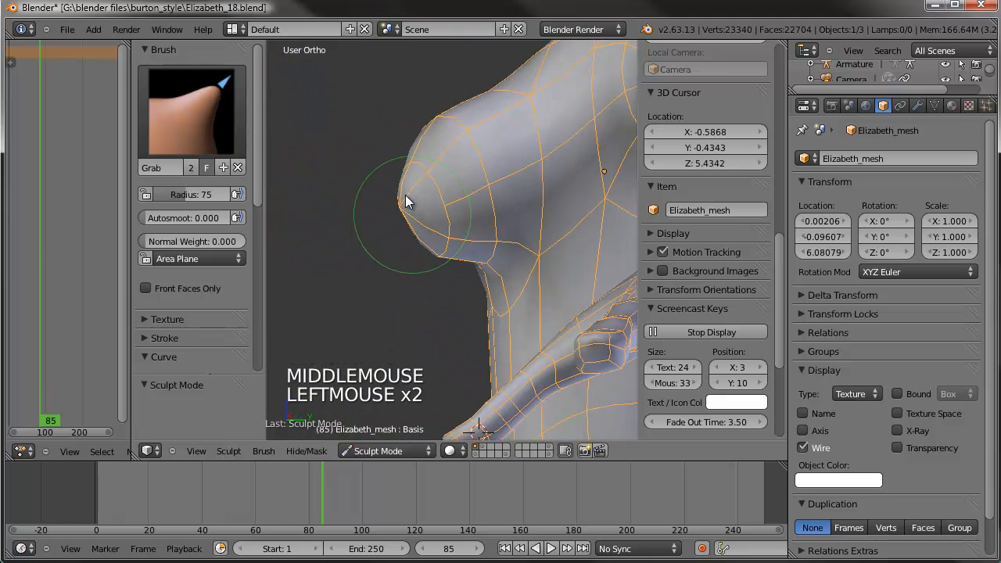
{"action": "left_click_drag", "start_coordinate": [473, 265], "coordinate": [484, 260]}
{"action": "left_click_drag", "start_coordinate": [496, 185], "coordinate": [484, 159]}
- Pull the edge loops beneath the left breast slightly downward with the Grab brush
{"action": "mouse_move", "coordinate": [484, 159]}
{"action": "middle_mouse_down"}
{"action": "mouse_move", "coordinate": [573, 192]}
{"action": "mouse_move", "coordinate": [525, 213]}
{"action": "middle_mouse_up"}
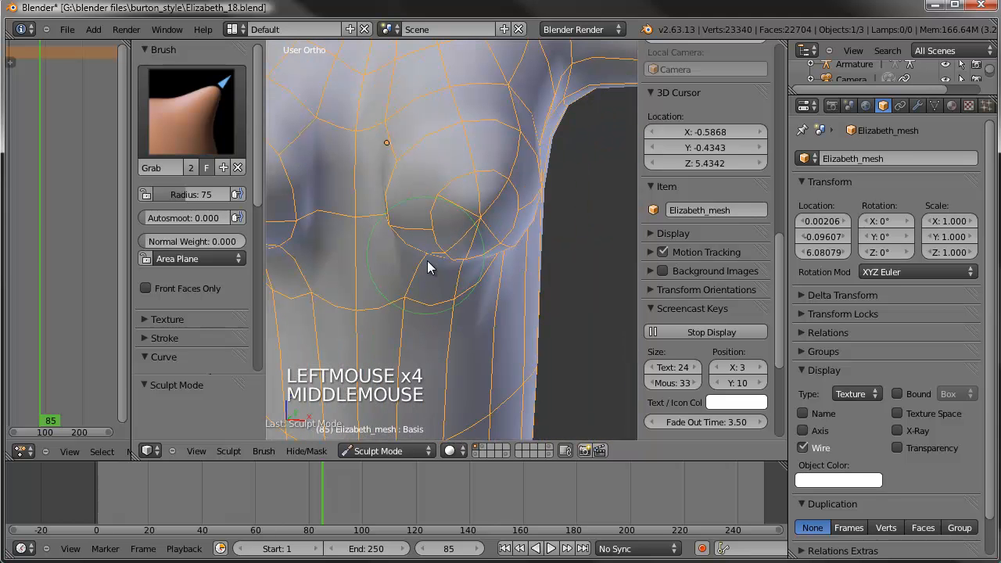
{"action": "left_click_drag", "start_coordinate": [427, 260], "coordinate": [424, 272]}
{"action": "middle_click_drag", "start_coordinate": [484, 265], "coordinate": [472, 278]}
{"action": "left_click_drag", "start_coordinate": [473, 278], "coordinate": [474, 287]}
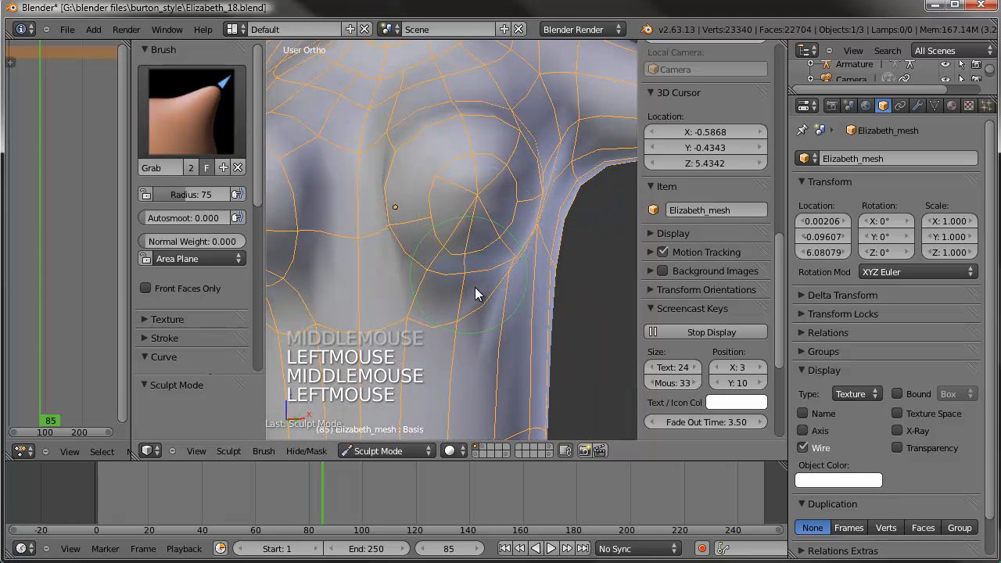
{"action": "middle_click_drag", "start_coordinate": [475, 287], "coordinate": [472, 240]}
{"action": "left_click_drag", "start_coordinate": [473, 249], "coordinate": [475, 257]}
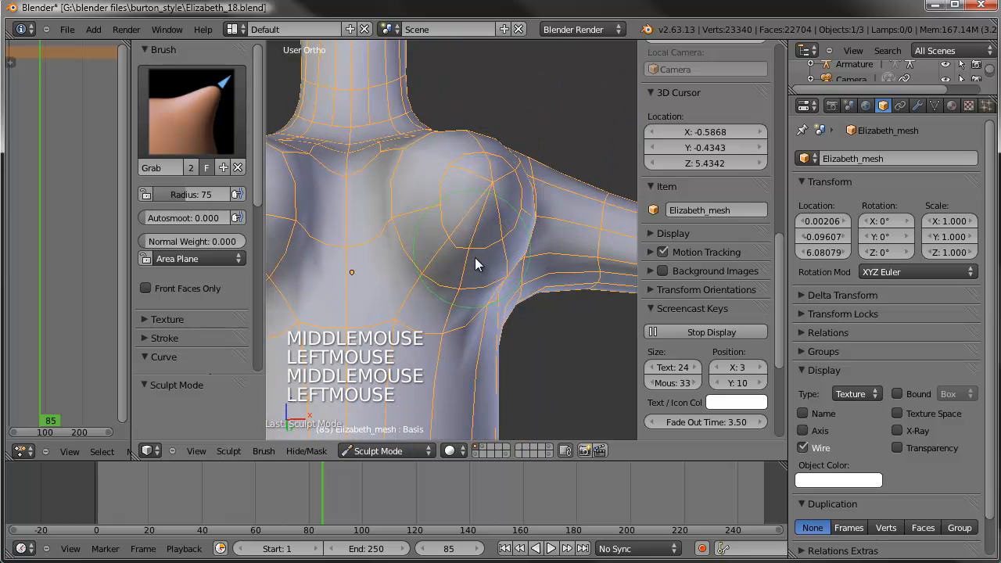
- Round the circular edge loops on the underside of the left breast with Grab strokes on both sides
{"action": "middle_click_drag", "start_coordinate": [447, 220], "coordinate": [421, 214]}
{"action": "left_click", "coordinate": [419, 213]}
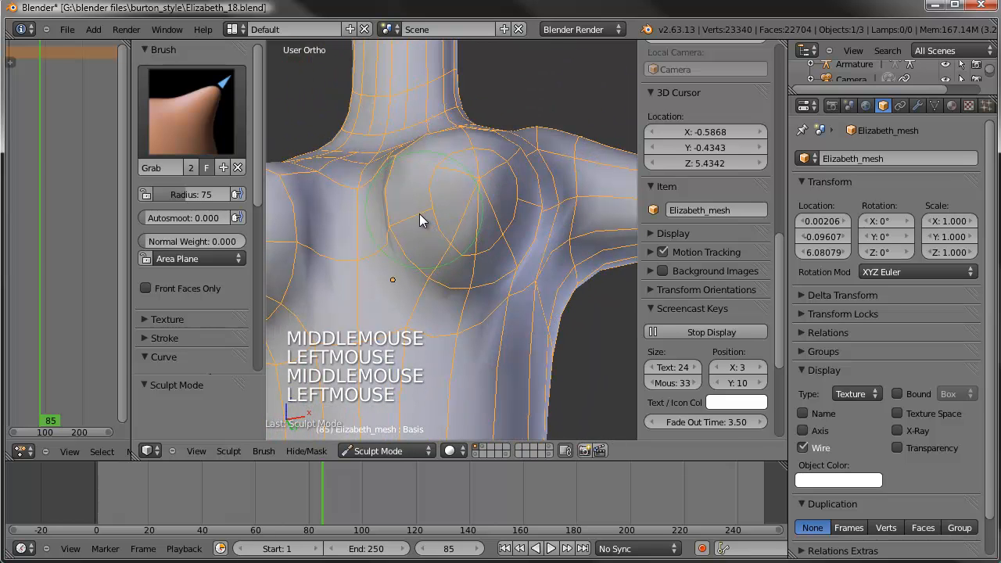
{"action": "left_click_drag", "start_coordinate": [506, 236], "coordinate": [514, 240]}
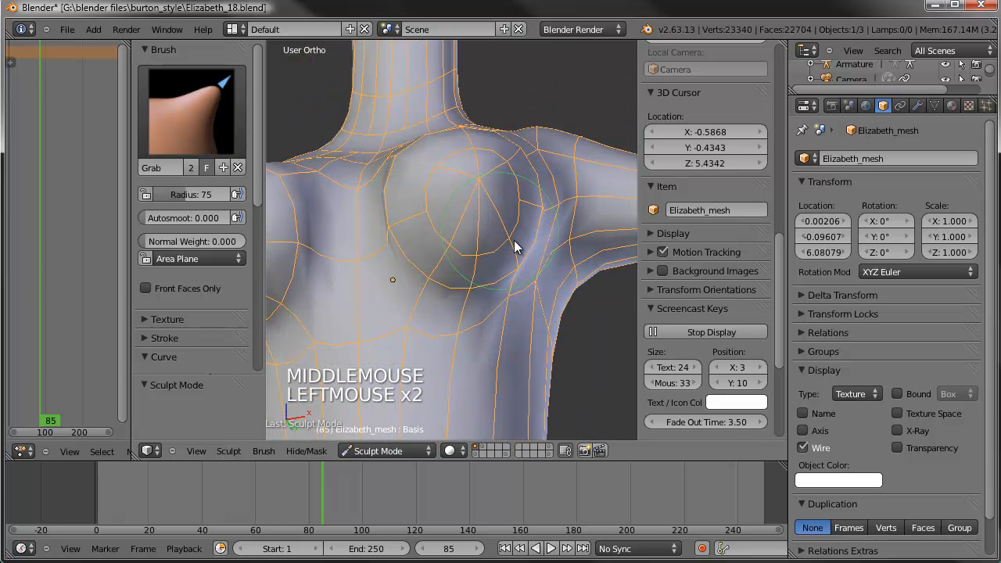
{"action": "middle_click_drag", "start_coordinate": [509, 248], "coordinate": [498, 208]}
{"action": "left_click_drag", "start_coordinate": [440, 245], "coordinate": [427, 240]}
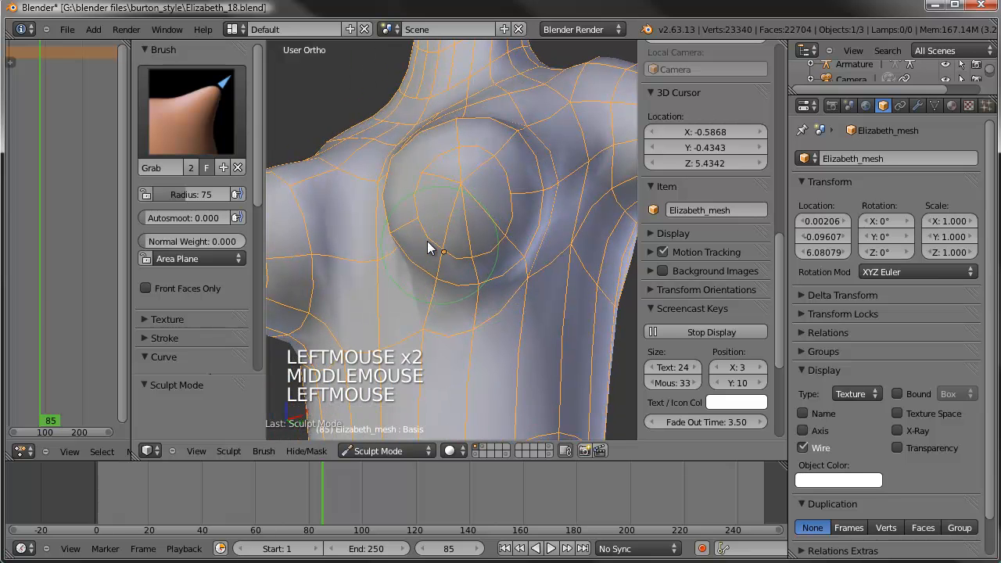
{"action": "left_click_drag", "start_coordinate": [507, 233], "coordinate": [511, 232]}
- Move the outer and inner lower edges of the left breast with Grab to widen its base
{"action": "middle_click_drag", "start_coordinate": [512, 232], "coordinate": [524, 282]}
{"action": "left_click_drag", "start_coordinate": [520, 230], "coordinate": [524, 232]}
{"action": "mouse_move", "coordinate": [525, 232]}
{"action": "middle_mouse_down"}
{"action": "mouse_move", "coordinate": [417, 230]}
{"action": "mouse_move", "coordinate": [494, 236]}
{"action": "middle_mouse_up"}
{"action": "left_click_drag", "start_coordinate": [494, 236], "coordinate": [514, 240]}
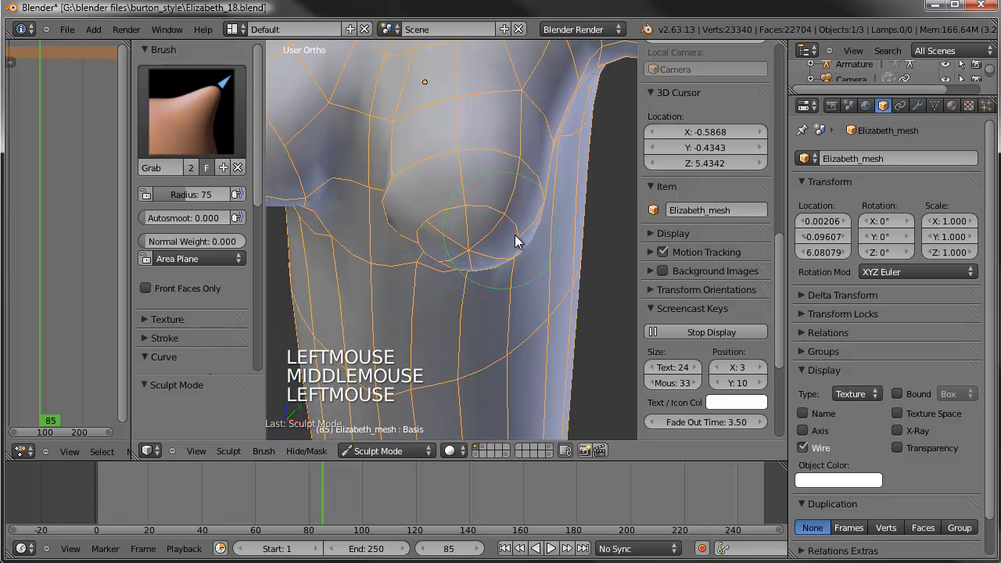
{"action": "mouse_move", "coordinate": [461, 237]}
{"action": "middle_mouse_down"}
{"action": "mouse_move", "coordinate": [525, 237]}
{"action": "mouse_move", "coordinate": [430, 252]}
{"action": "middle_mouse_up"}
{"action": "left_click_drag", "start_coordinate": [430, 252], "coordinate": [426, 247]}
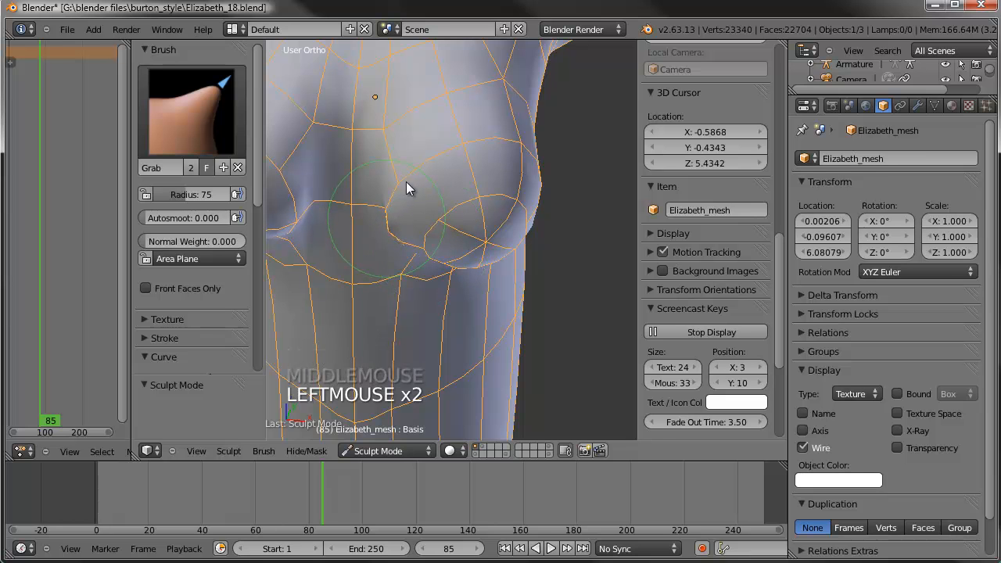
- Reshape the inner edge, top and lower crease of the left breast with the Grab brush
{"action": "middle_click_drag", "start_coordinate": [420, 219], "coordinate": [390, 244]}
{"action": "mouse_move", "coordinate": [374, 225]}
{"action": "left_mouse_down"}
{"action": "mouse_move", "coordinate": [364, 214]}
{"action": "mouse_move", "coordinate": [435, 248]}
{"action": "left_mouse_up"}
{"action": "mouse_move", "coordinate": [436, 248]}
{"action": "middle_mouse_down"}
{"action": "mouse_move", "coordinate": [391, 165]}
{"action": "mouse_move", "coordinate": [401, 117]}
{"action": "mouse_move", "coordinate": [449, 151]}
{"action": "middle_mouse_up"}
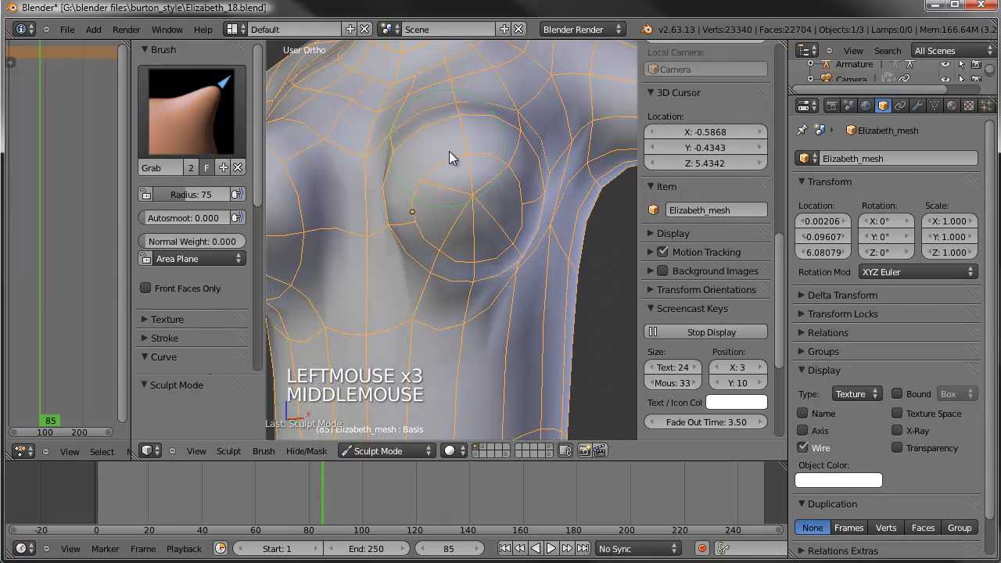
{"action": "left_click_drag", "start_coordinate": [448, 151], "coordinate": [460, 142]}
{"action": "left_click_drag", "start_coordinate": [431, 268], "coordinate": [419, 283]}
- Adjust the outer side and lower inner crease of the left breast with short Grab strokes
{"action": "mouse_move", "coordinate": [471, 296]}
{"action": "middle_mouse_down"}
{"action": "mouse_move", "coordinate": [478, 270]}
{"action": "mouse_move", "coordinate": [359, 301]}
{"action": "mouse_move", "coordinate": [379, 314]}
{"action": "mouse_move", "coordinate": [587, 230]}
{"action": "mouse_move", "coordinate": [541, 260]}
{"action": "middle_mouse_up"}
{"action": "left_click_drag", "start_coordinate": [518, 230], "coordinate": [527, 234]}
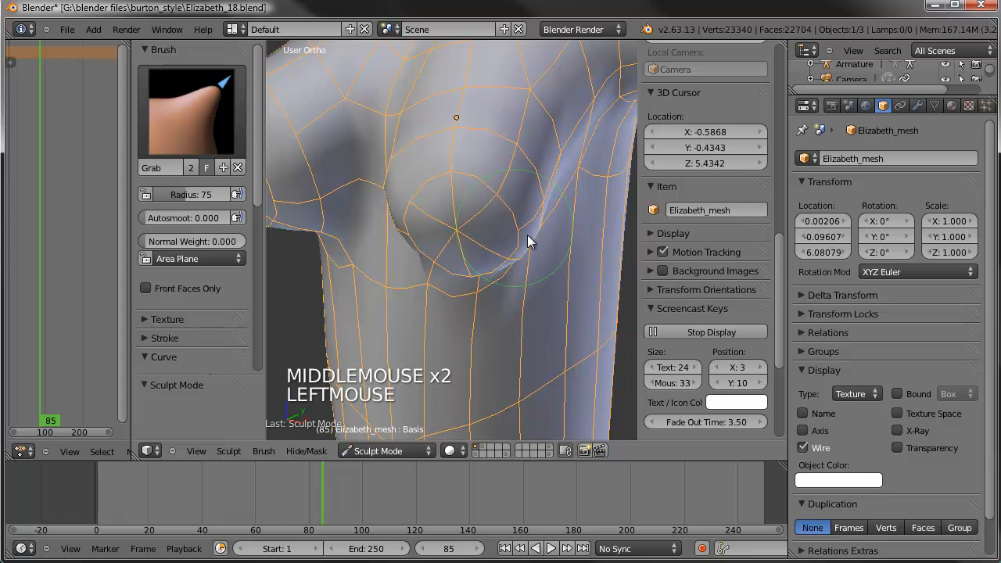
{"action": "mouse_move", "coordinate": [415, 247]}
{"action": "left_mouse_down"}
{"action": "mouse_move", "coordinate": [444, 249]}
{"action": "mouse_move", "coordinate": [432, 276]}
{"action": "left_mouse_up"}
{"action": "mouse_move", "coordinate": [485, 275]}
{"action": "middle_mouse_down"}
{"action": "mouse_move", "coordinate": [365, 275]}
{"action": "mouse_move", "coordinate": [389, 220]}
{"action": "middle_mouse_up"}
{"action": "left_click_drag", "start_coordinate": [399, 238], "coordinate": [406, 253]}
- Pull the inner lower contour of the left breast into a smoother curve with Grab
{"action": "scroll", "coordinate": [406, 253], "scroll_direction": "down", "scroll_amount": 4}
{"action": "mouse_move", "coordinate": [404, 246]}
{"action": "middle_mouse_down"}
{"action": "mouse_move", "coordinate": [467, 264]}
{"action": "mouse_move", "coordinate": [585, 242]}
{"action": "mouse_move", "coordinate": [586, 268]}
{"action": "mouse_move", "coordinate": [463, 264]}
{"action": "middle_mouse_up"}
{"action": "scroll", "coordinate": [417, 247], "scroll_direction": "up", "scroll_amount": 4}
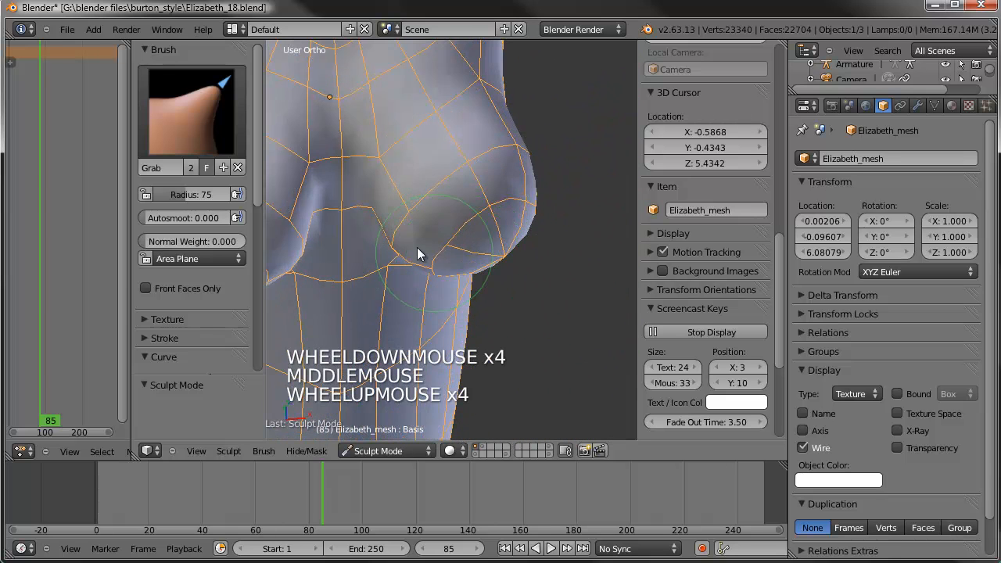
{"action": "mouse_move", "coordinate": [376, 212]}
{"action": "left_mouse_down"}
{"action": "mouse_move", "coordinate": [364, 220]}
{"action": "mouse_move", "coordinate": [366, 213]}
{"action": "mouse_move", "coordinate": [428, 274]}
{"action": "left_mouse_up"}
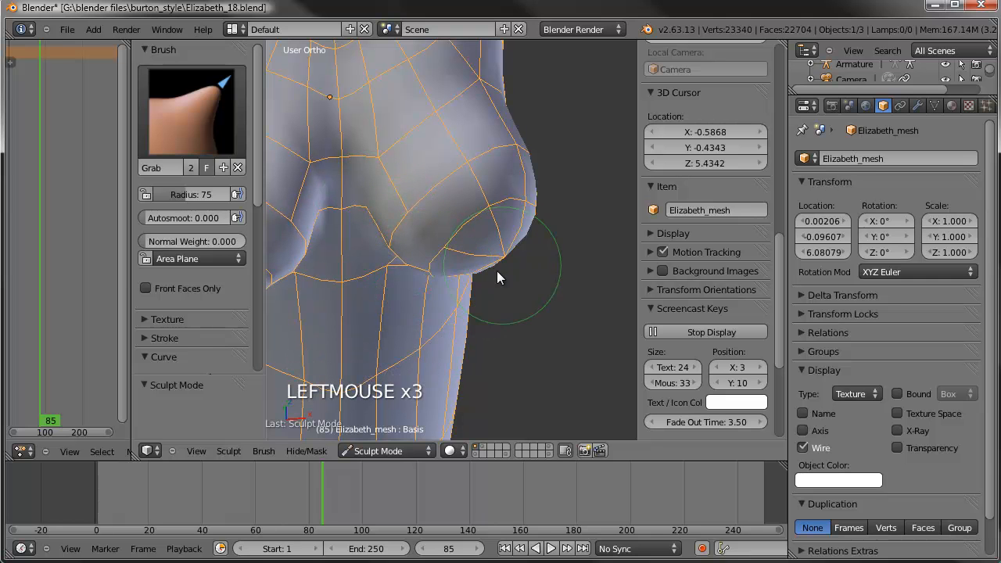
- Correct the bottom and inner edge of the left breast as seen from above with Grab
{"action": "middle_click_drag", "start_coordinate": [497, 272], "coordinate": [474, 295]}
{"action": "mouse_move", "coordinate": [485, 282]}
{"action": "left_mouse_down"}
{"action": "mouse_move", "coordinate": [472, 290]}
{"action": "mouse_move", "coordinate": [450, 259]}
{"action": "left_mouse_up"}
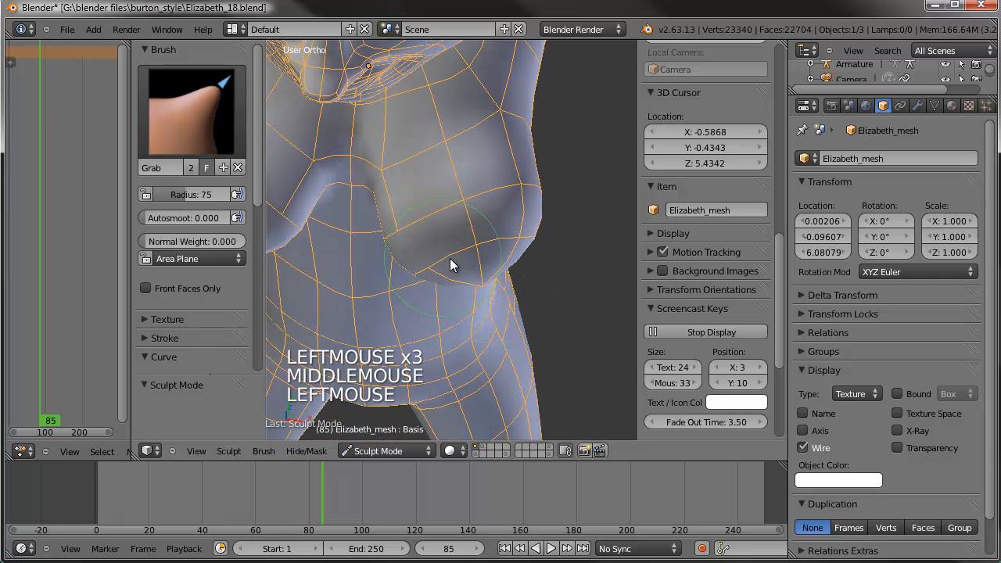
{"action": "middle_click_drag", "start_coordinate": [449, 258], "coordinate": [398, 231]}
{"action": "left_click_drag", "start_coordinate": [398, 230], "coordinate": [391, 229]}
- Raise the mesh above the left breast and pull its inner edge toward the sternum with Grab
{"action": "middle_click_drag", "start_coordinate": [391, 229], "coordinate": [418, 99]}
{"action": "mouse_move", "coordinate": [416, 95]}
{"action": "left_mouse_down"}
{"action": "mouse_move", "coordinate": [437, 90]}
{"action": "mouse_move", "coordinate": [421, 76]}
{"action": "left_mouse_up"}
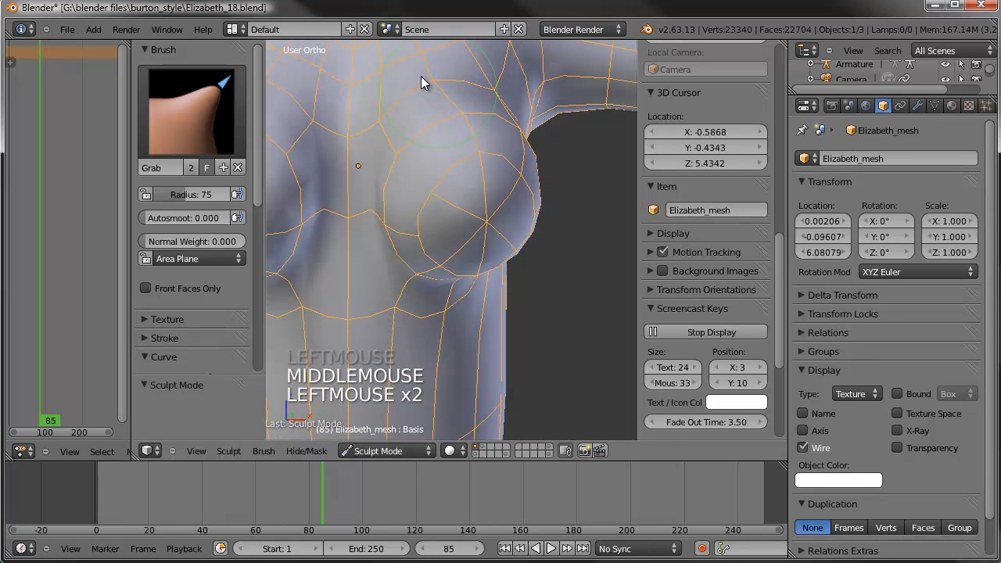
{"action": "left_click_drag", "start_coordinate": [388, 172], "coordinate": [367, 168]}
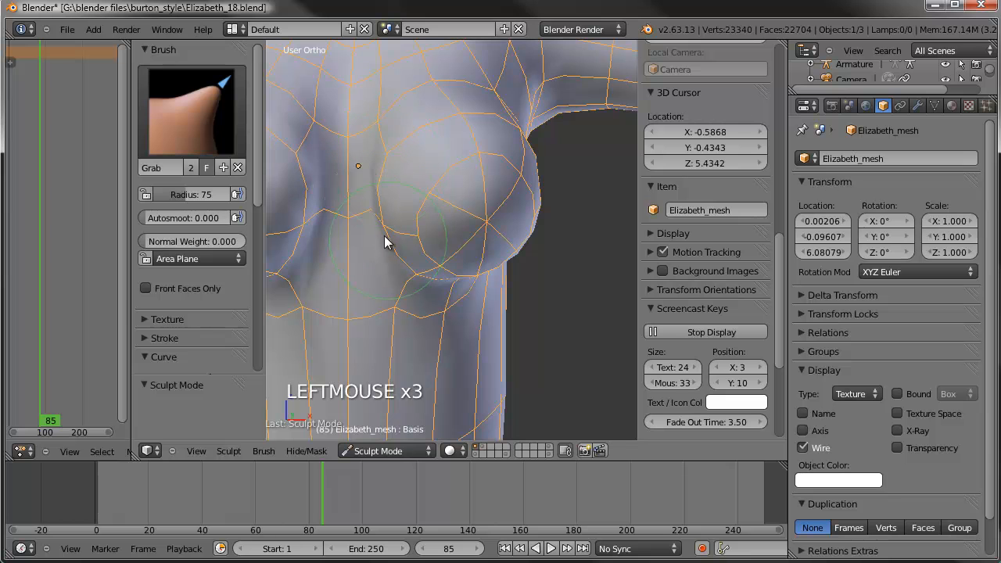
{"action": "left_click_drag", "start_coordinate": [384, 235], "coordinate": [368, 234]}
{"action": "left_click_drag", "start_coordinate": [420, 281], "coordinate": [409, 282]}
- Touch up the lower crease and the area between the left breast and shoulder with the Grab brush
{"action": "mouse_move", "coordinate": [409, 281]}
{"action": "middle_mouse_down"}
{"action": "mouse_move", "coordinate": [465, 213]}
{"action": "mouse_move", "coordinate": [462, 179]}
{"action": "mouse_move", "coordinate": [426, 285]}
{"action": "middle_mouse_up"}
{"action": "left_click", "coordinate": [401, 292]}
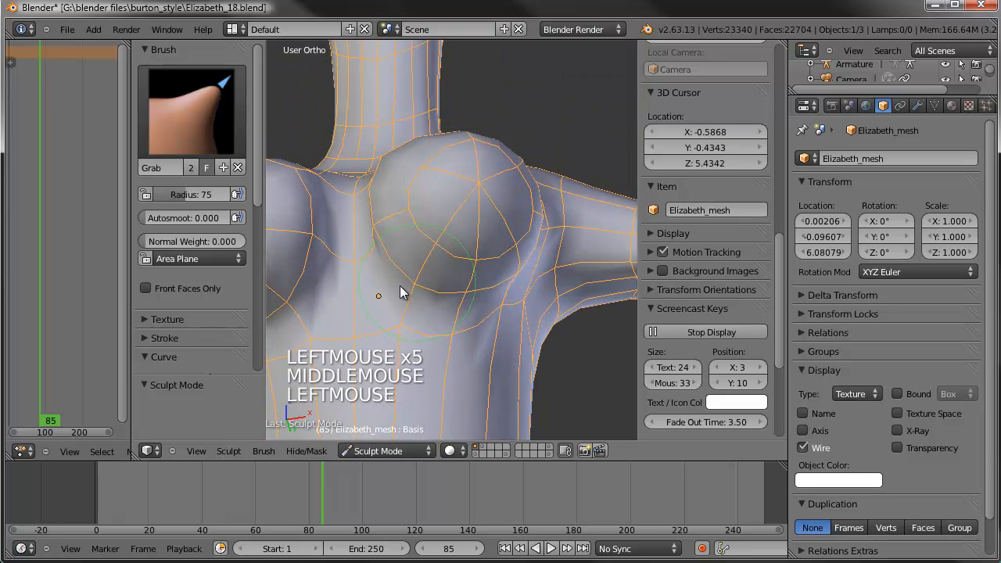
{"action": "left_click", "coordinate": [474, 301]}
{"action": "scroll", "coordinate": [465, 264], "scroll_direction": "down", "scroll_amount": 7}
{"action": "mouse_move", "coordinate": [465, 264]}
{"action": "middle_mouse_down"}
{"action": "mouse_move", "coordinate": [534, 334]}
{"action": "mouse_move", "coordinate": [592, 336]}
{"action": "mouse_move", "coordinate": [324, 304]}
{"action": "mouse_move", "coordinate": [439, 320]}
{"action": "mouse_move", "coordinate": [383, 308]}
{"action": "mouse_move", "coordinate": [543, 257]}
{"action": "middle_mouse_up"}
{"action": "scroll", "coordinate": [543, 256], "scroll_direction": "up", "scroll_amount": 3}
{"action": "left_click", "coordinate": [499, 190]}
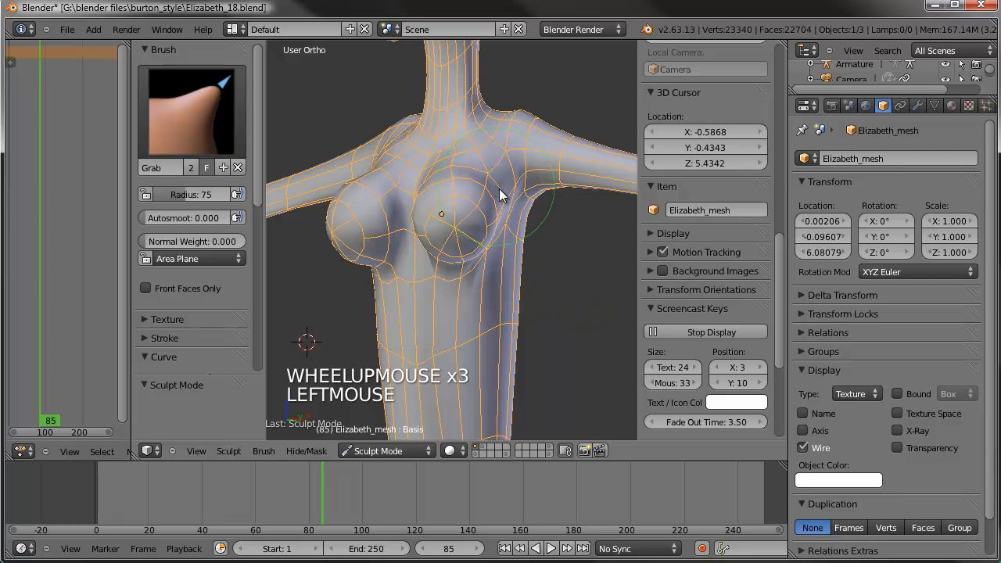
- Turn off the Wire display on Elizabeth_mesh and check the shape of the torso
{"action": "left_click", "coordinate": [803, 448]}
{"action": "scroll", "coordinate": [500, 283], "scroll_direction": "down", "scroll_amount": 3}
{"action": "middle_click_drag", "start_coordinate": [508, 282], "coordinate": [511, 228]}
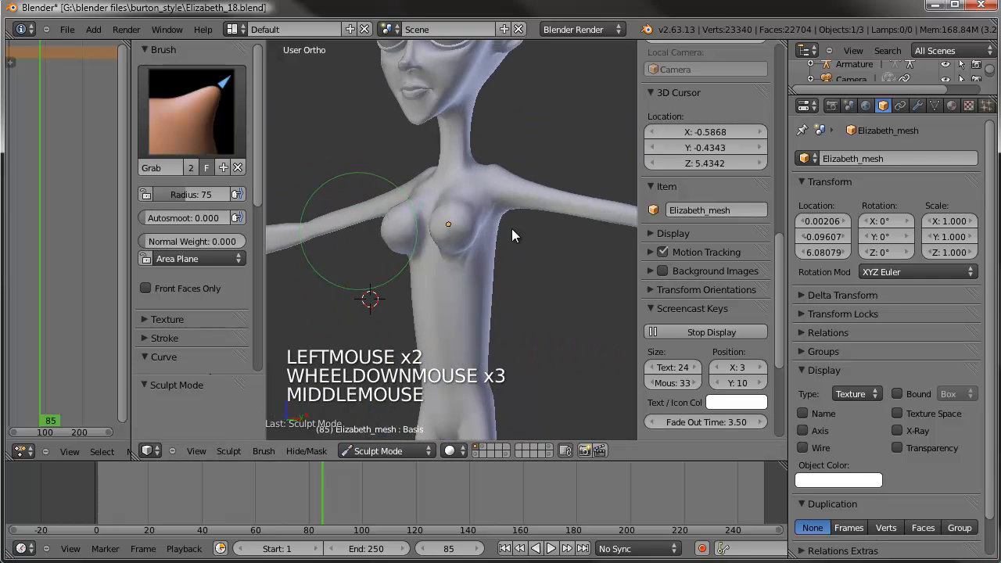
- Raise the subdivision surface modifier's View subdivisions to 2 and inspect the torso from the front
{"action": "left_click", "coordinate": [915, 105]}
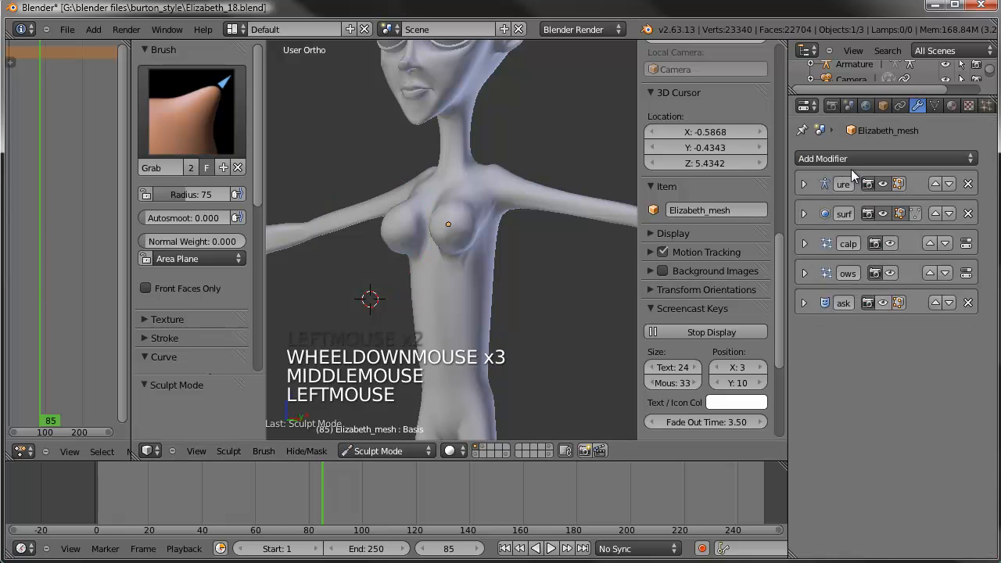
{"action": "left_click", "coordinate": [809, 209]}
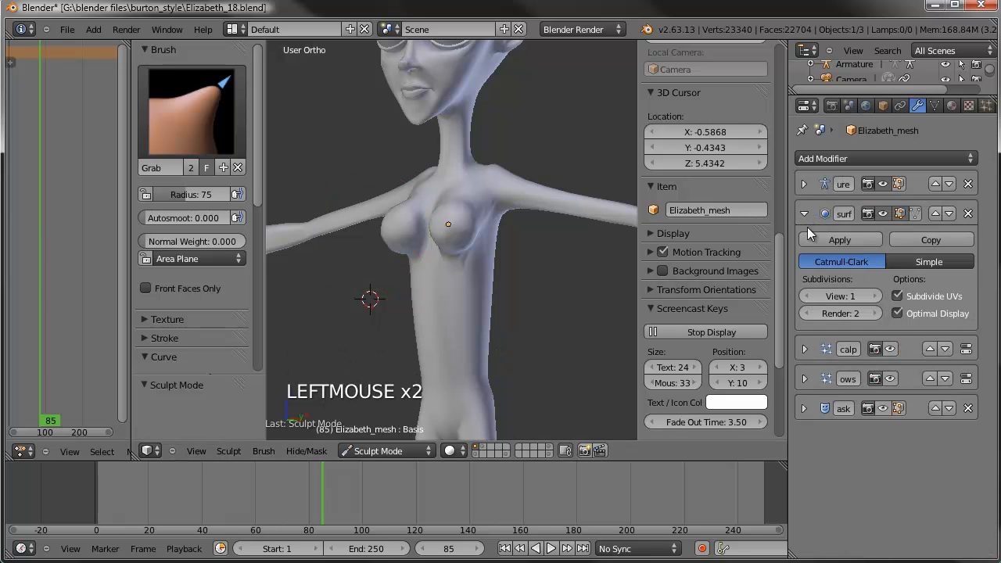
{"action": "left_click", "coordinate": [876, 296]}
{"action": "middle_click_drag", "start_coordinate": [525, 279], "coordinate": [578, 322]}
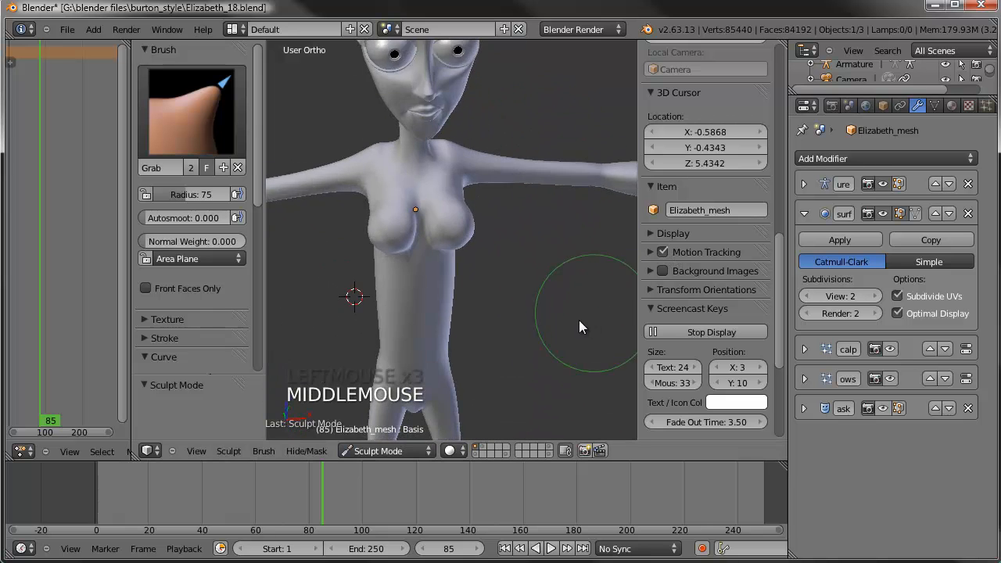
{"action": "scroll", "coordinate": [578, 322], "scroll_direction": "up", "scroll_amount": 2}
- Switch to the Smooth brush and soften the underside of the left breast
{"action": "left_click", "coordinate": [195, 117]}
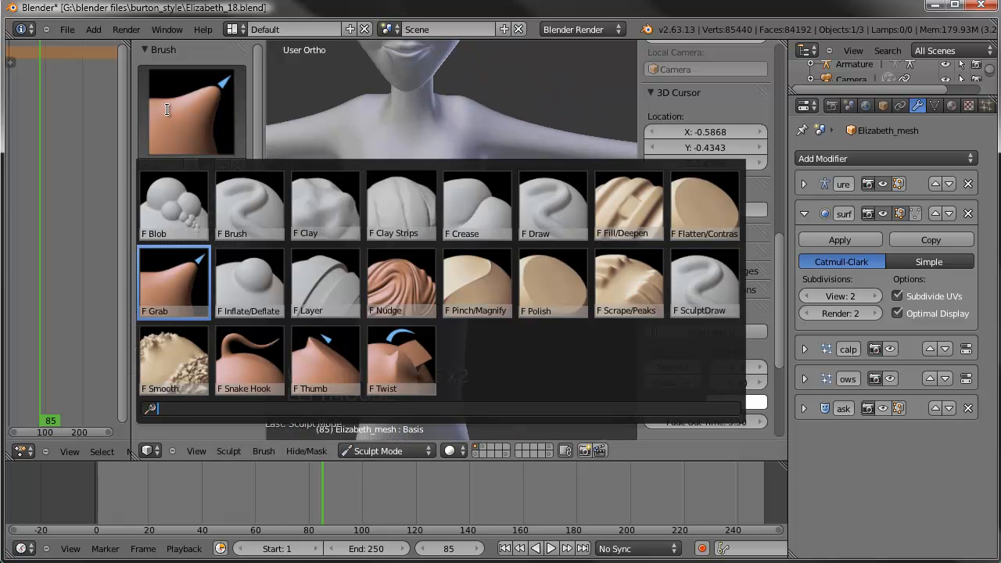
{"action": "left_click", "coordinate": [169, 347]}
{"action": "scroll", "coordinate": [473, 250], "scroll_direction": "up", "scroll_amount": 2}
{"action": "mouse_move", "coordinate": [473, 249]}
{"action": "middle_mouse_down"}
{"action": "mouse_move", "coordinate": [533, 215]}
{"action": "mouse_move", "coordinate": [538, 265]}
{"action": "mouse_move", "coordinate": [443, 250]}
{"action": "middle_mouse_up"}
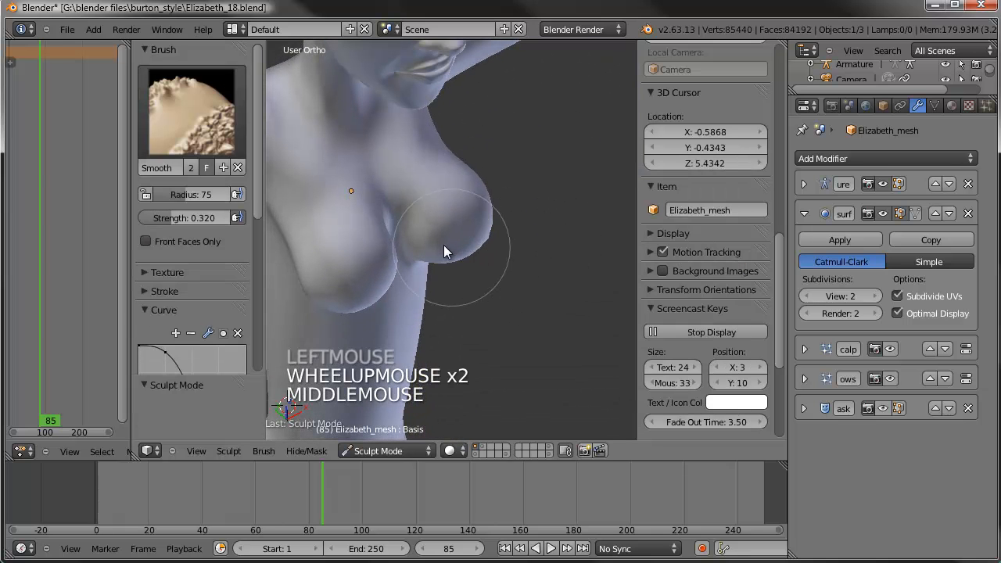
{"action": "left_click_drag", "start_coordinate": [432, 245], "coordinate": [434, 255]}
{"action": "mouse_move", "coordinate": [461, 208]}
{"action": "middle_mouse_down"}
{"action": "mouse_move", "coordinate": [468, 202]}
{"action": "mouse_move", "coordinate": [407, 268]}
{"action": "middle_mouse_up"}
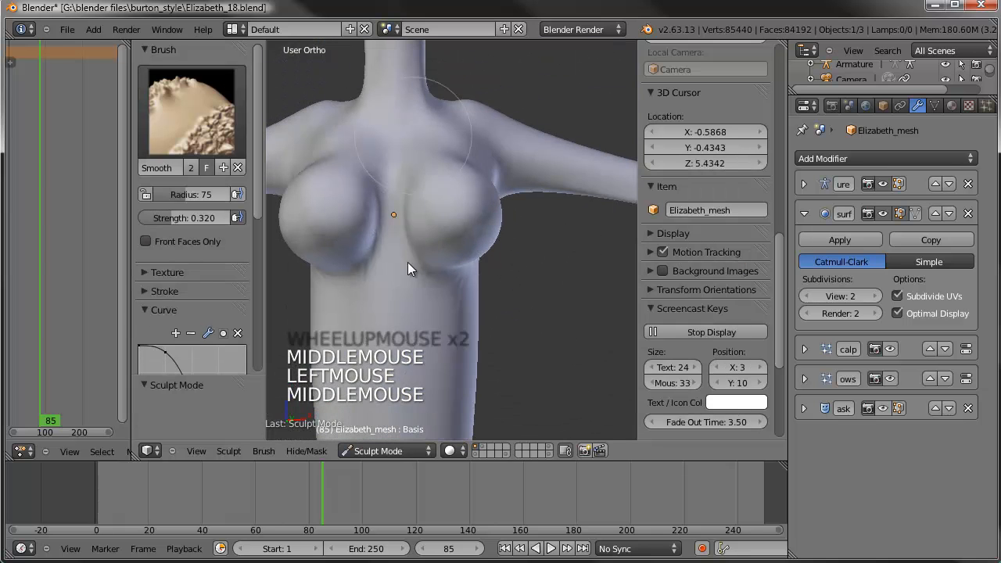
- Smooth the crease beneath the left breast and the transition from its outer side up toward the shoulder
{"action": "left_click_drag", "start_coordinate": [433, 272], "coordinate": [463, 271]}
{"action": "mouse_move", "coordinate": [463, 270]}
{"action": "middle_mouse_down"}
{"action": "mouse_move", "coordinate": [480, 236]}
{"action": "mouse_move", "coordinate": [451, 223]}
{"action": "middle_mouse_up"}
{"action": "left_click_drag", "start_coordinate": [451, 224], "coordinate": [495, 257]}
{"action": "middle_click_drag", "start_coordinate": [494, 257], "coordinate": [476, 284]}
{"action": "left_click_drag", "start_coordinate": [479, 281], "coordinate": [536, 175]}
{"action": "middle_click_drag", "start_coordinate": [537, 175], "coordinate": [541, 203]}
{"action": "left_click_drag", "start_coordinate": [484, 130], "coordinate": [506, 116]}
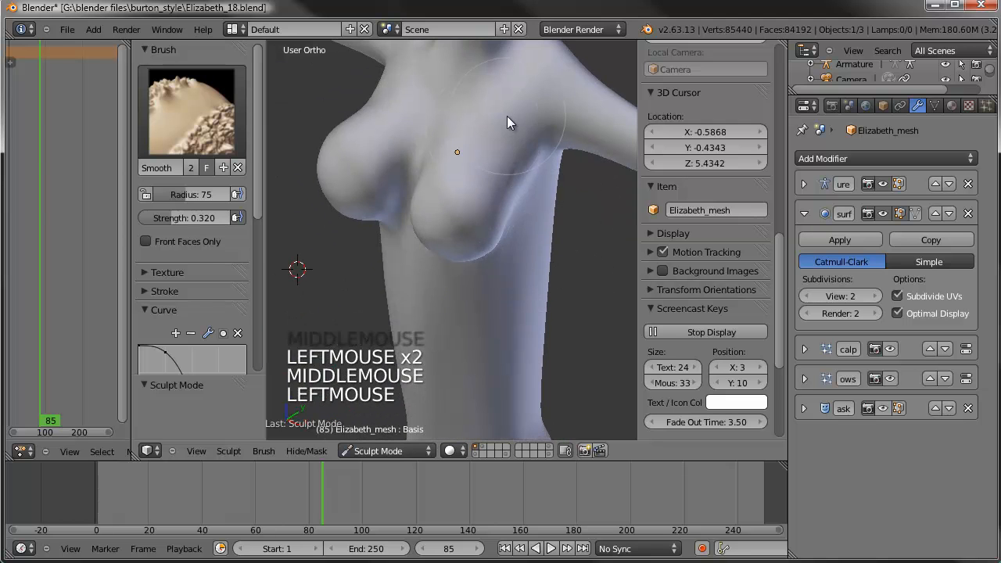
- Smooth the lower edge of the left breast into the ribcage and check the whole figure from the front
{"action": "middle_click_drag", "start_coordinate": [425, 198], "coordinate": [513, 187]}
{"action": "left_click_drag", "start_coordinate": [408, 262], "coordinate": [458, 294]}
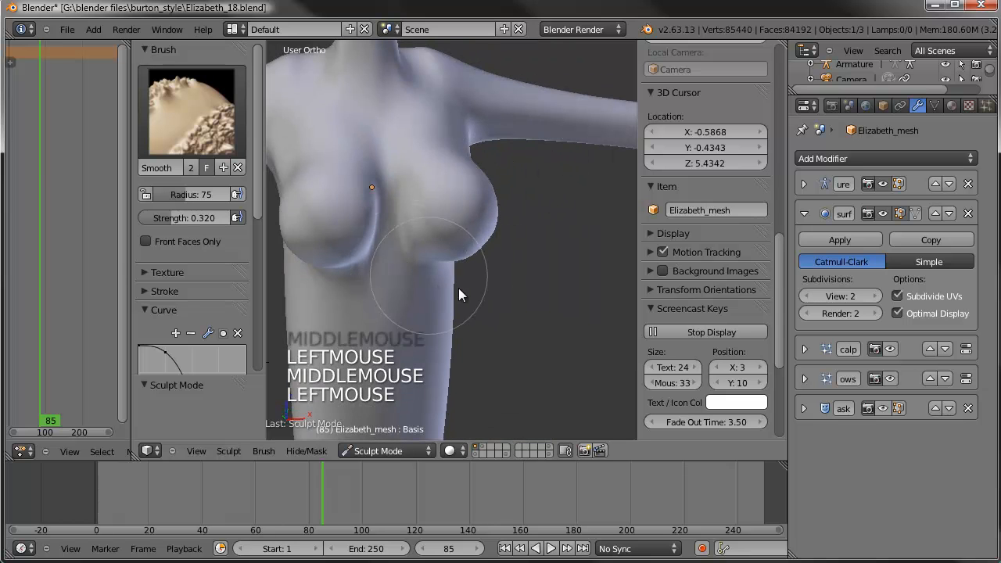
{"action": "scroll", "coordinate": [484, 262], "scroll_direction": "down", "scroll_amount": 5}
{"action": "mouse_move", "coordinate": [508, 251]}
{"action": "middle_mouse_down"}
{"action": "mouse_move", "coordinate": [496, 248]}
{"action": "mouse_move", "coordinate": [500, 223]}
{"action": "middle_mouse_up"}
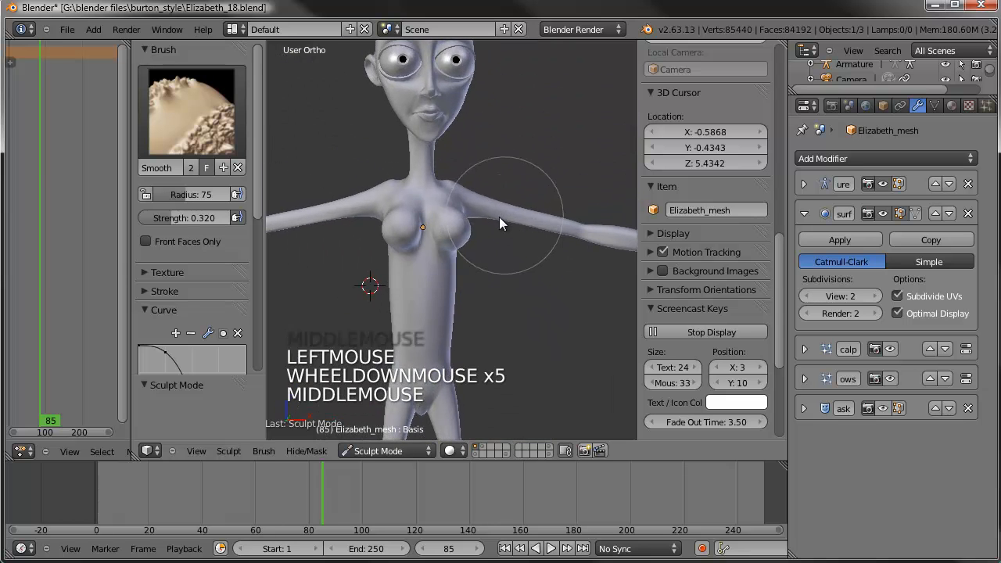
{"action": "scroll", "coordinate": [486, 242], "scroll_direction": "down", "scroll_amount": 1}
{"action": "middle_click_drag", "start_coordinate": [483, 255], "coordinate": [526, 220], "text": "shift"}
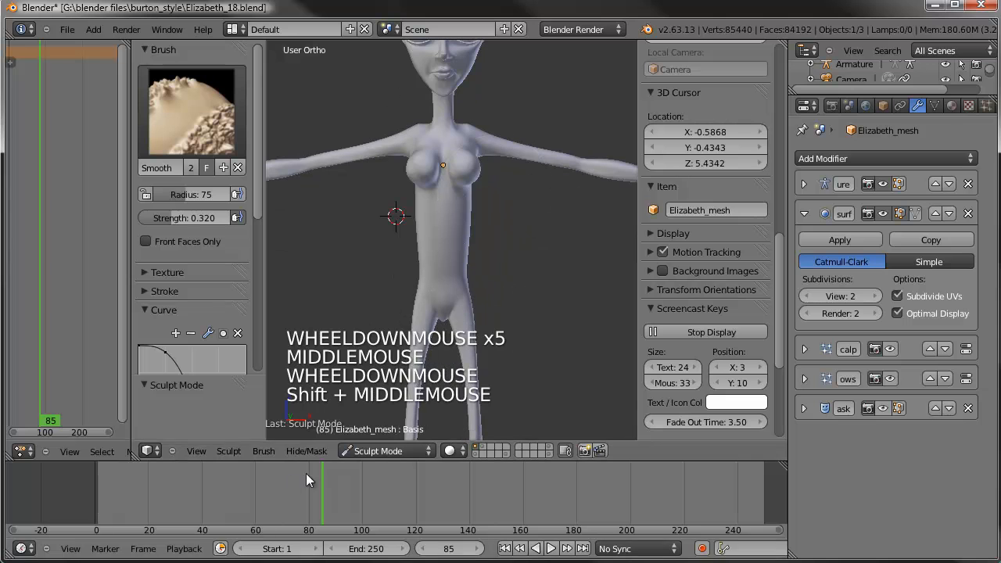
- Return Elizabeth_mesh to Object Mode and save over the existing blend file
{"action": "left_click", "coordinate": [385, 450]}
{"action": "left_click", "coordinate": [383, 434]}
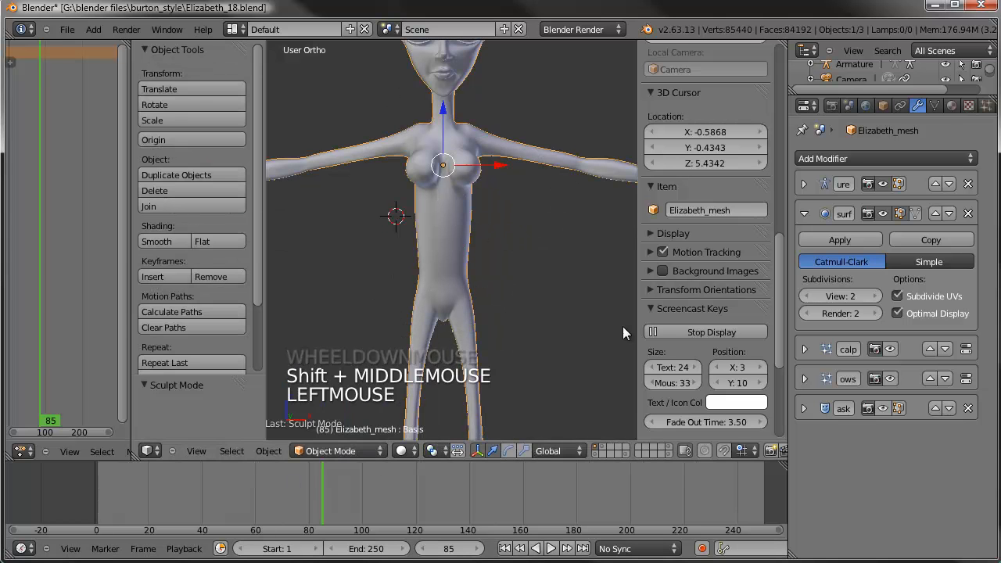
{"action": "scroll", "coordinate": [461, 213], "scroll_direction": "down", "scroll_amount": 2}
{"action": "middle_click_drag", "start_coordinate": [476, 206], "coordinate": [380, 204]}
{"action": "key", "text": "ctrl+s"}
{"action": "left_click", "coordinate": [380, 205]}
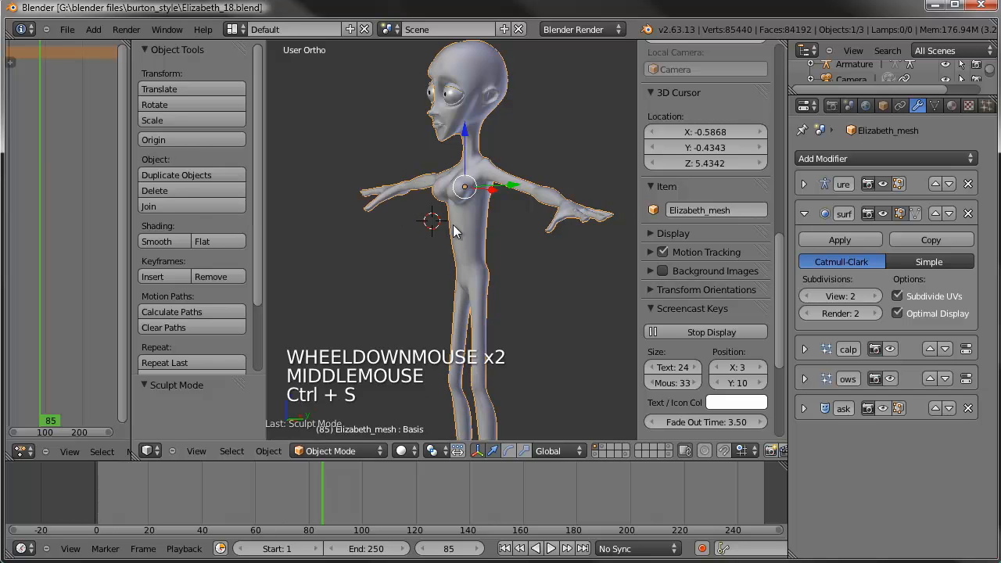
- Enter Edit Mode on the mesh and cut a new edge loop around the middle of the abdomen
{"action": "scroll", "coordinate": [479, 231], "scroll_direction": "up", "scroll_amount": 2}
{"action": "key", "text": "Tab"}
{"action": "key", "text": "KP_3"}
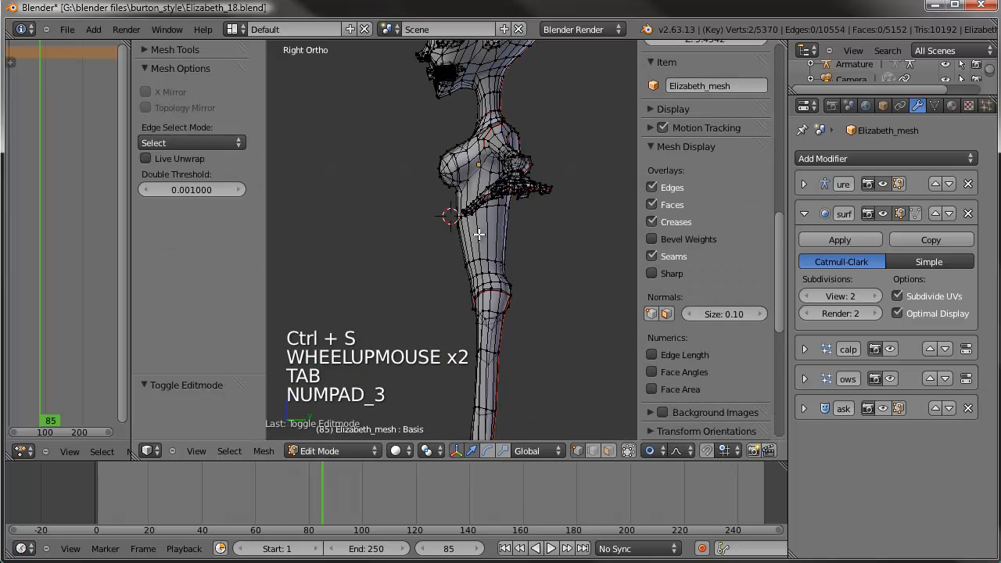
{"action": "scroll", "coordinate": [478, 233], "scroll_direction": "up", "scroll_amount": 2}
{"action": "key", "text": "ctrl+r"}
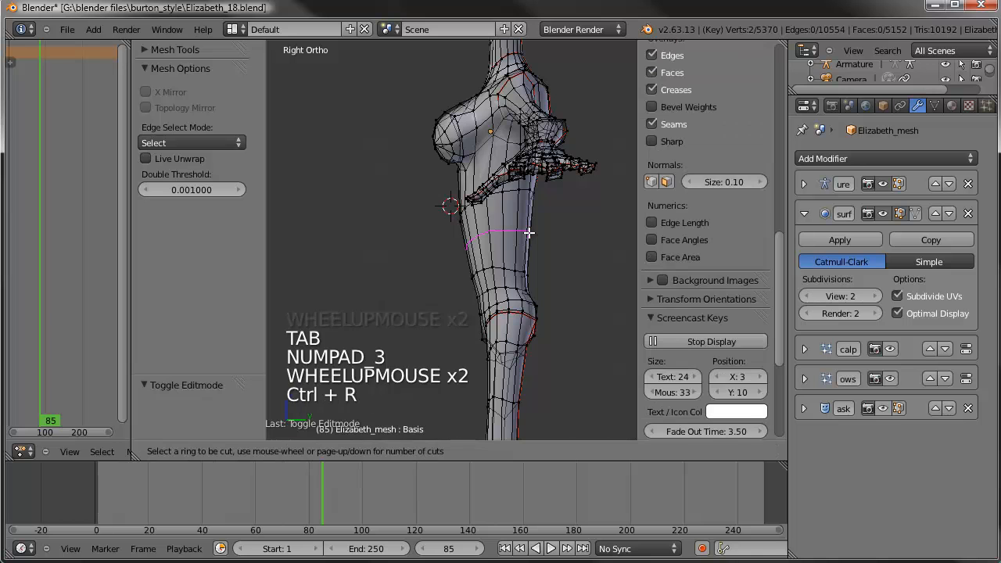
{"action": "left_click", "coordinate": [529, 232]}
{"action": "left_click", "coordinate": [528, 232]}
{"action": "middle_click_drag", "start_coordinate": [538, 219], "coordinate": [475, 246], "text": "shift"}
{"action": "scroll", "coordinate": [476, 251], "scroll_direction": "down", "scroll_amount": 1}
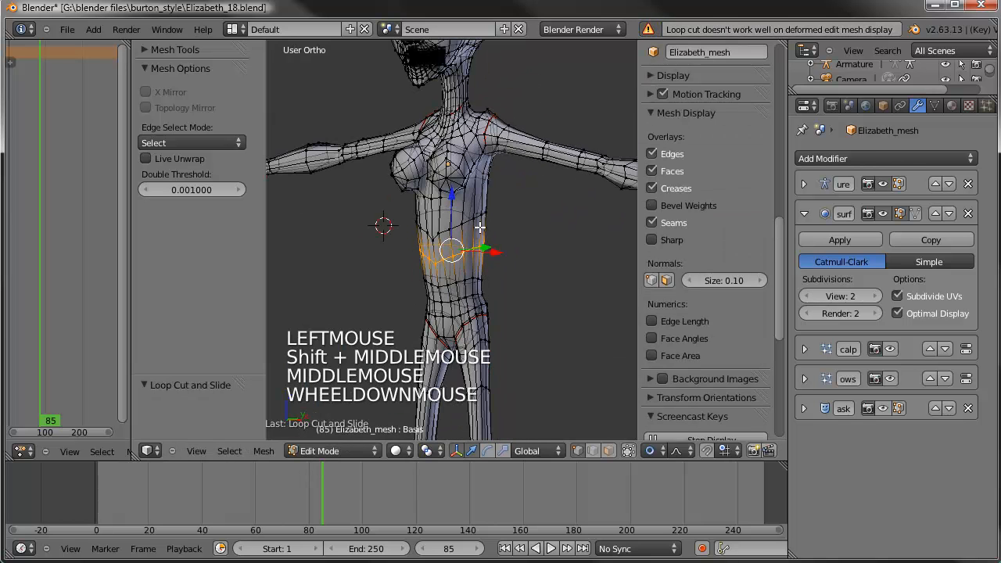
{"action": "scroll", "coordinate": [476, 243], "scroll_direction": "down", "scroll_amount": 1}
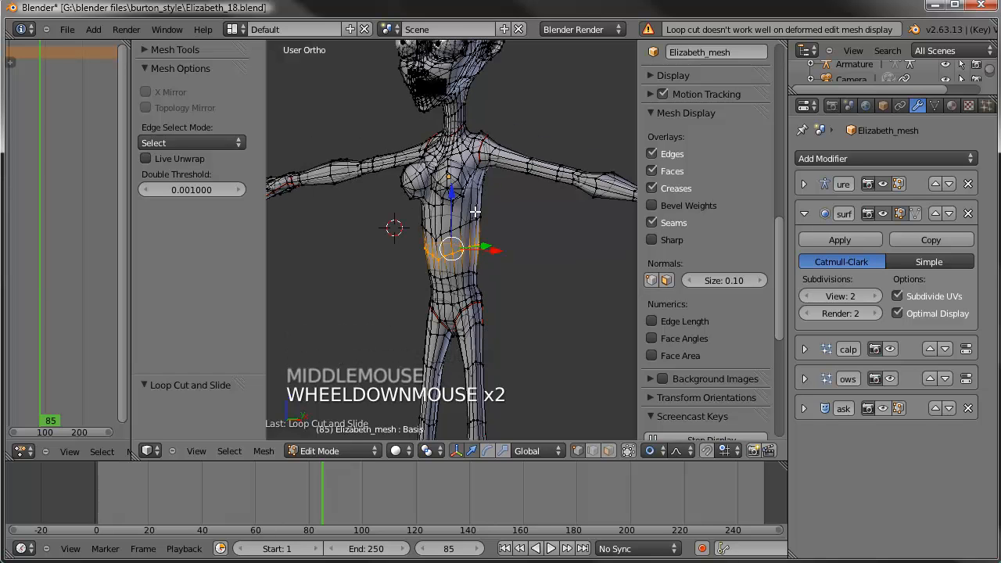
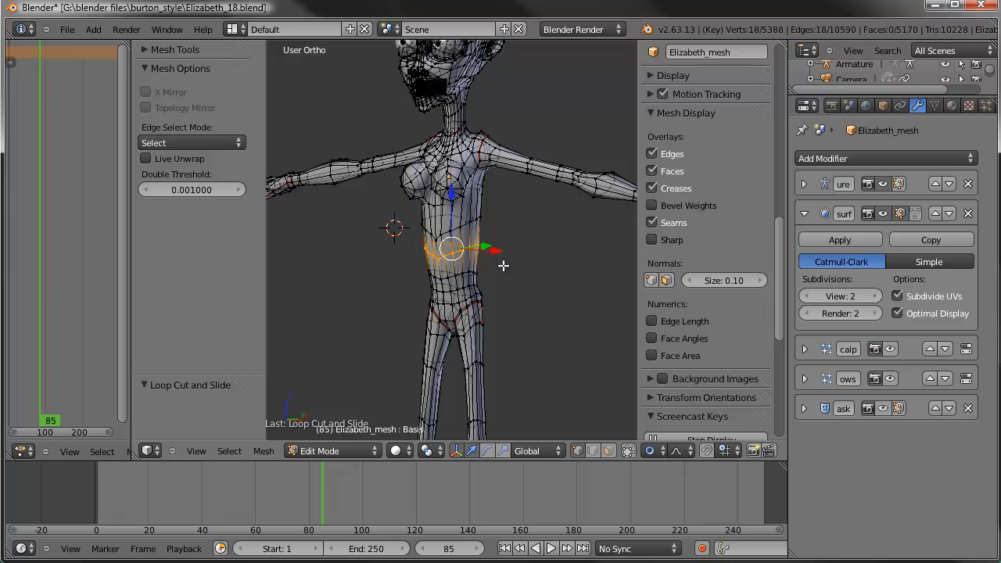
- Scale the new abdomen loop to about 0.843 with proportional editing to narrow the torso
{"action": "scroll", "coordinate": [503, 266], "scroll_direction": "down", "scroll_amount": 2}
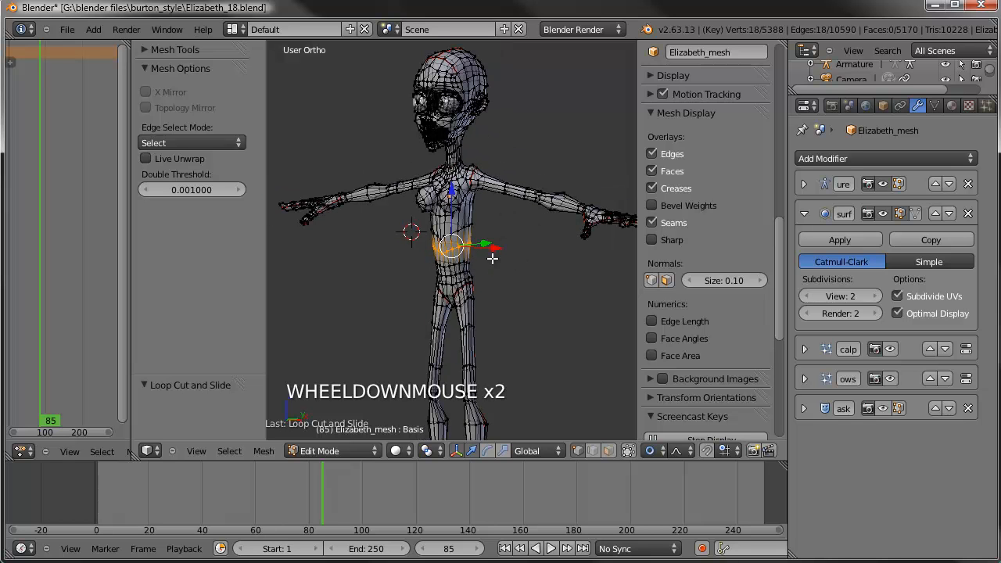
{"action": "middle_click_drag", "start_coordinate": [469, 262], "coordinate": [509, 220]}
{"action": "middle_click_drag", "start_coordinate": [479, 318], "coordinate": [476, 251], "text": "shift"}
{"action": "key", "text": "KP_3"}
{"action": "scroll", "coordinate": [495, 208], "scroll_direction": "up", "scroll_amount": 2}
{"action": "middle_click_drag", "start_coordinate": [495, 208], "coordinate": [500, 205], "text": "shift"}
{"action": "scroll", "coordinate": [550, 201], "scroll_direction": "up", "scroll_amount": 3}
{"action": "key", "text": "s"}
{"action": "key", "text": "s"}
{"action": "key", "text": "s"}
{"action": "key", "text": "s"}
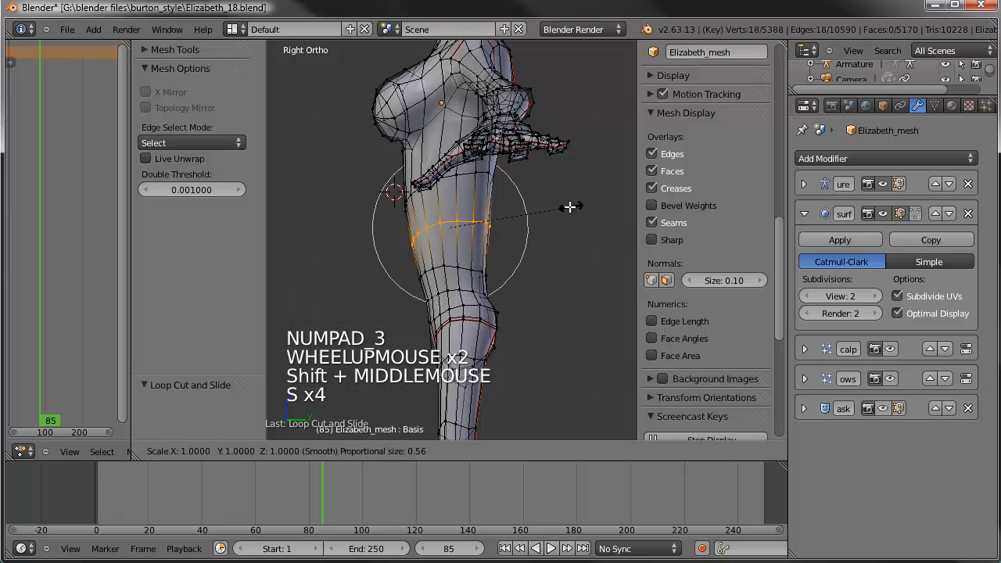
{"action": "left_click", "coordinate": [508, 231]}
{"action": "middle_click_drag", "start_coordinate": [508, 230], "coordinate": [530, 278]}
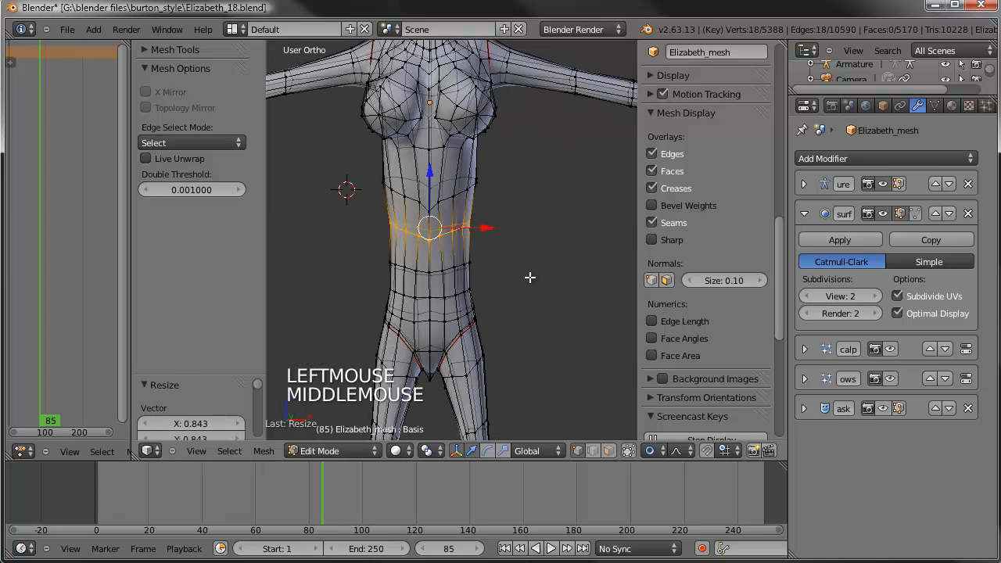
- Select the face ring around the hips and widen it along X by about 1.129
{"action": "right_click", "coordinate": [474, 302], "text": "ctrl+alt"}
{"action": "key", "text": "s"}
{"action": "key", "text": "x"}
{"action": "left_click", "coordinate": [485, 264]}
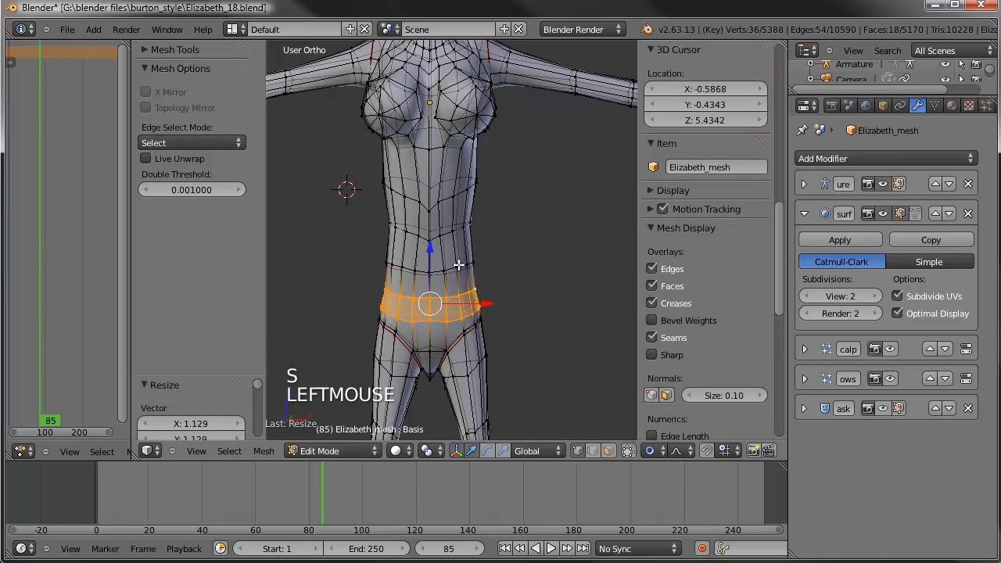
- Select the edge loop just above the hips and scale it along X to about 0.793 with proportional size 0.62
{"action": "right_click", "coordinate": [458, 266], "text": "alt"}
{"action": "right_click", "coordinate": [489, 265], "text": "alt"}
{"action": "key", "text": "s"}
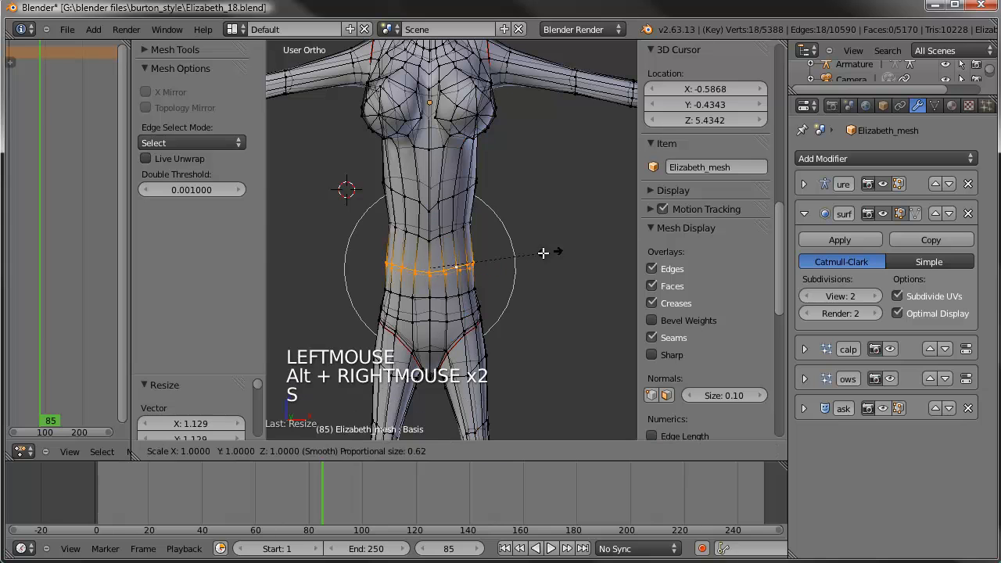
{"action": "key", "text": "x"}
{"action": "scroll", "coordinate": [534, 253], "scroll_direction": "up", "scroll_amount": 1}
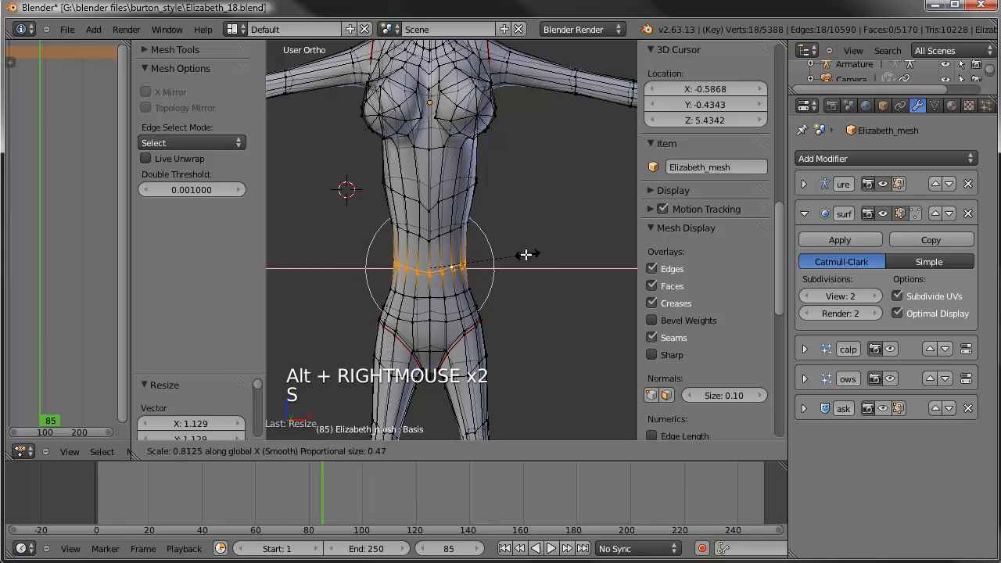
{"action": "scroll", "coordinate": [525, 255], "scroll_direction": "down", "scroll_amount": 3}
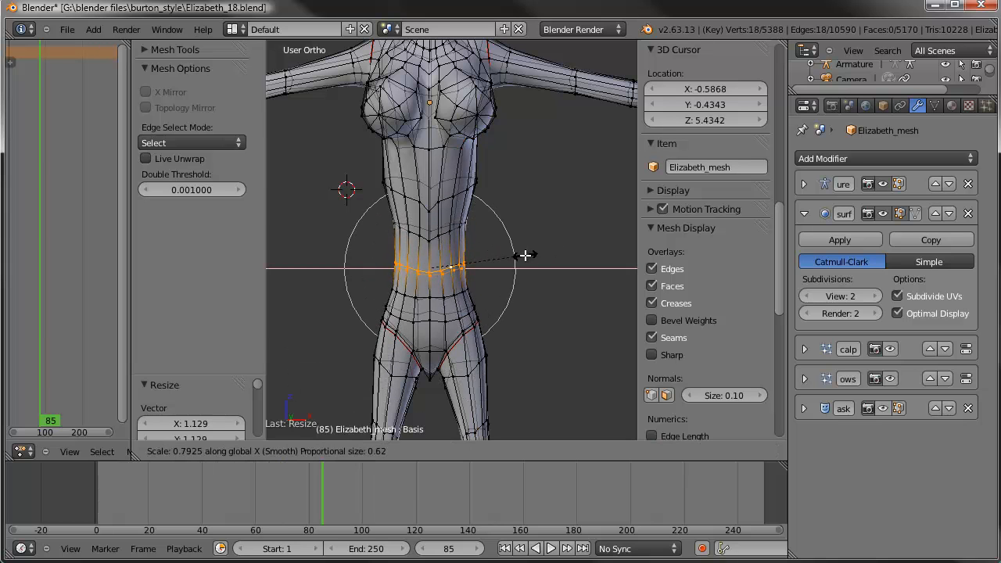
{"action": "left_click", "coordinate": [524, 255]}
- From the right side view, move the edge loop below the chest about 0.04 forward and 0.04 up
{"action": "middle_click_drag", "start_coordinate": [484, 159], "coordinate": [499, 186]}
{"action": "key", "text": "KP_3"}
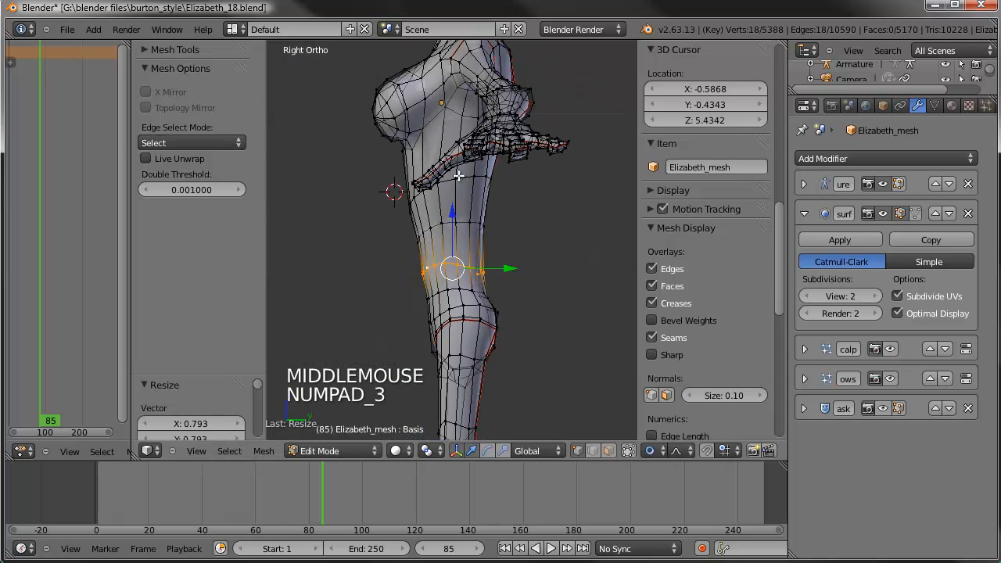
{"action": "right_click", "coordinate": [475, 169], "text": "alt"}
{"action": "right_click", "coordinate": [457, 178], "text": "alt"}
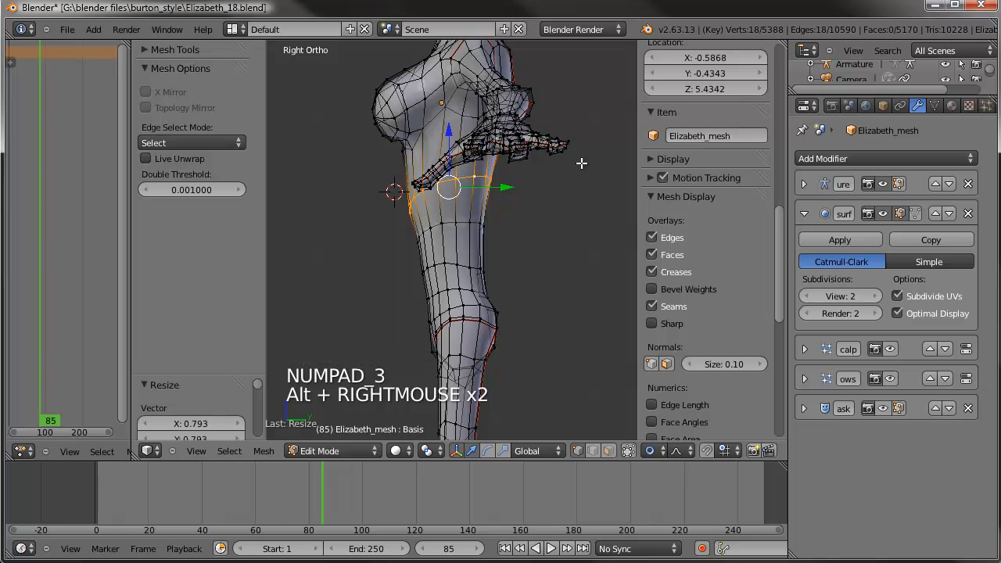
{"action": "key", "text": "g"}
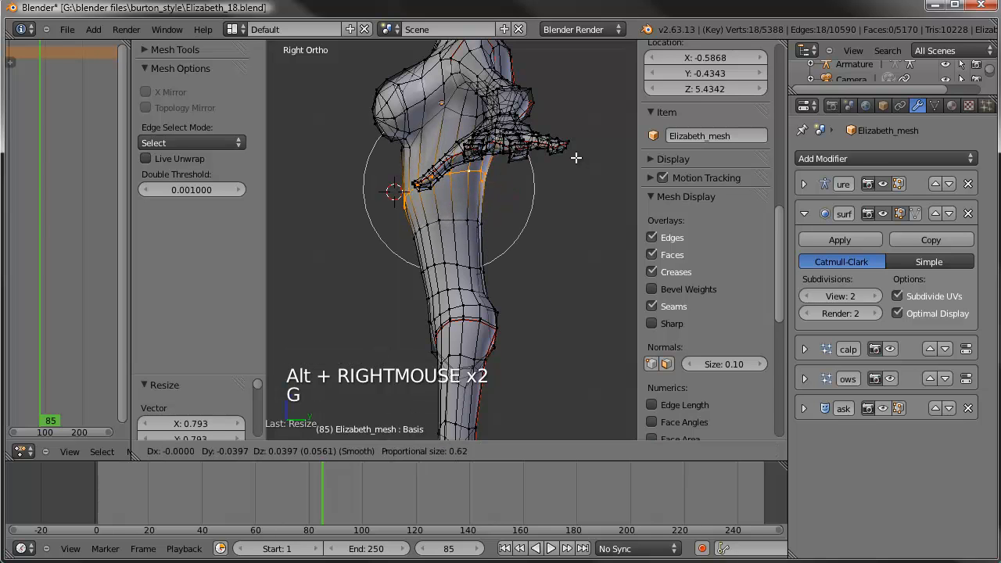
{"action": "left_click", "coordinate": [575, 157]}
- Circle-select the pelvis area and rotate it about -9.9 degrees in the right side view with proportional editing
{"action": "key", "text": "a"}
{"action": "key", "text": "c"}
{"action": "left_click_drag", "start_coordinate": [458, 320], "coordinate": [457, 350]}
{"action": "right_click", "coordinate": [457, 350]}
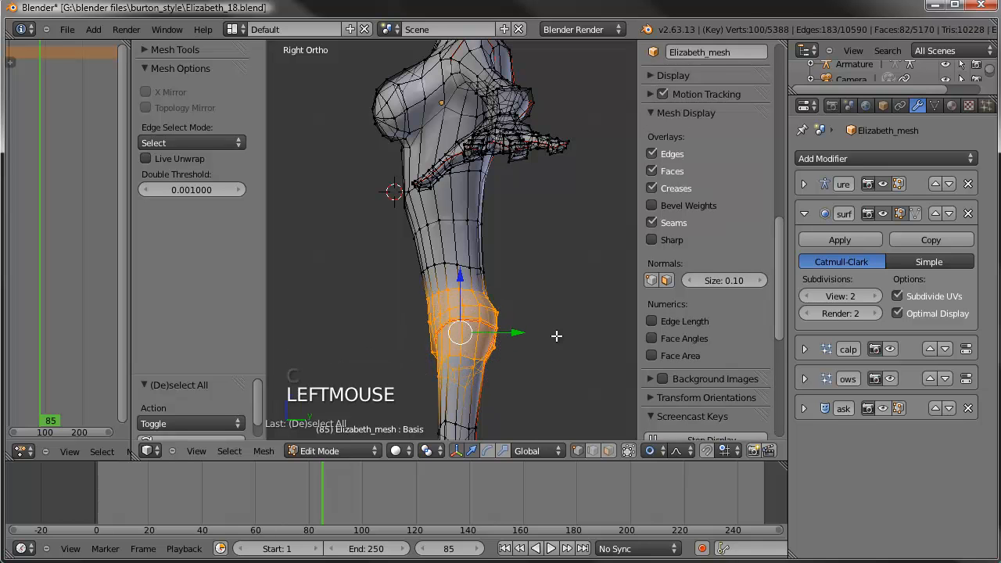
{"action": "key", "text": "r"}
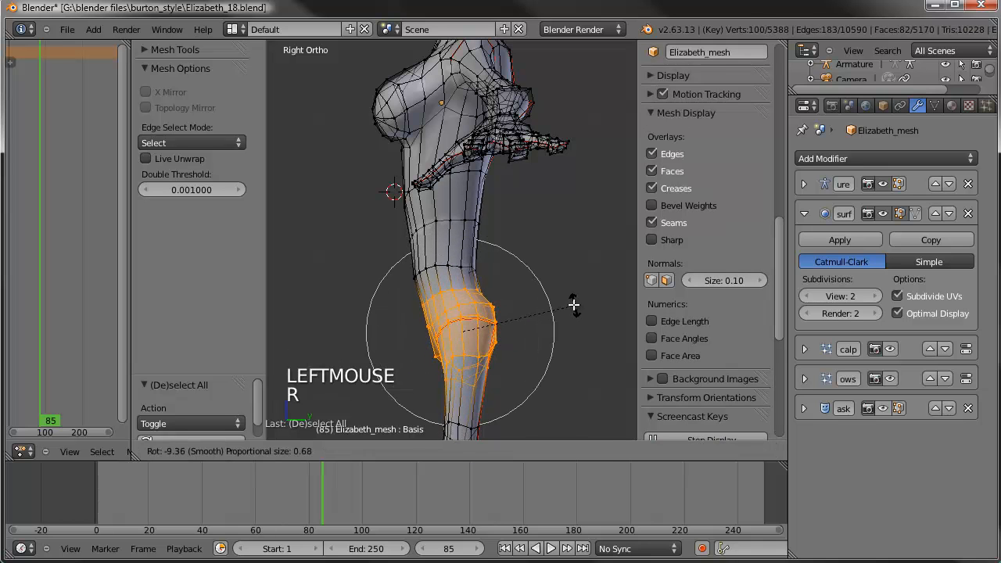
{"action": "left_click", "coordinate": [574, 305]}
- Select the face ring around the waist and move it about 0.04 forward along Y
{"action": "right_click", "coordinate": [461, 237], "text": "alt"}
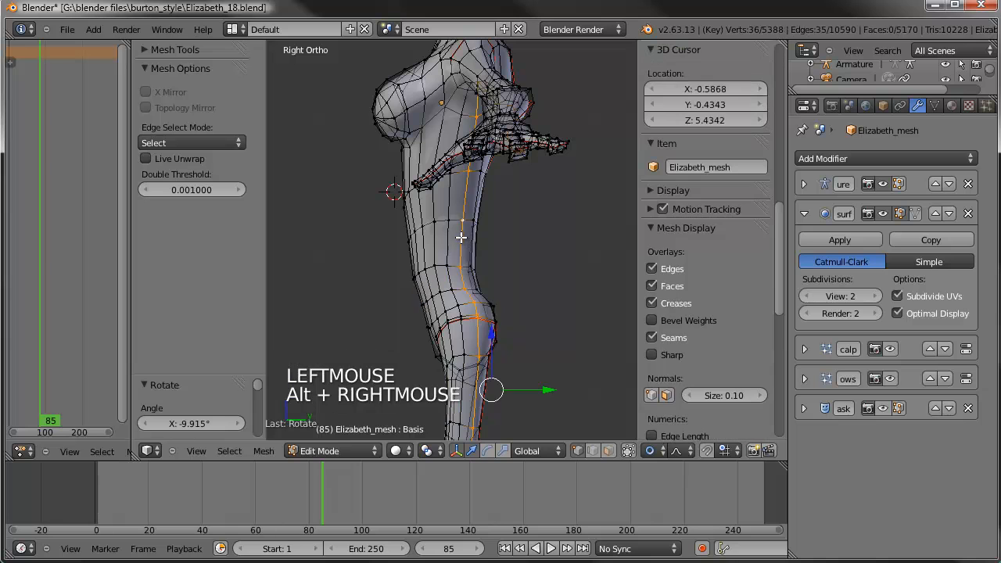
{"action": "right_click", "coordinate": [483, 236], "text": "ctrl+alt"}
{"action": "key", "text": "g"}
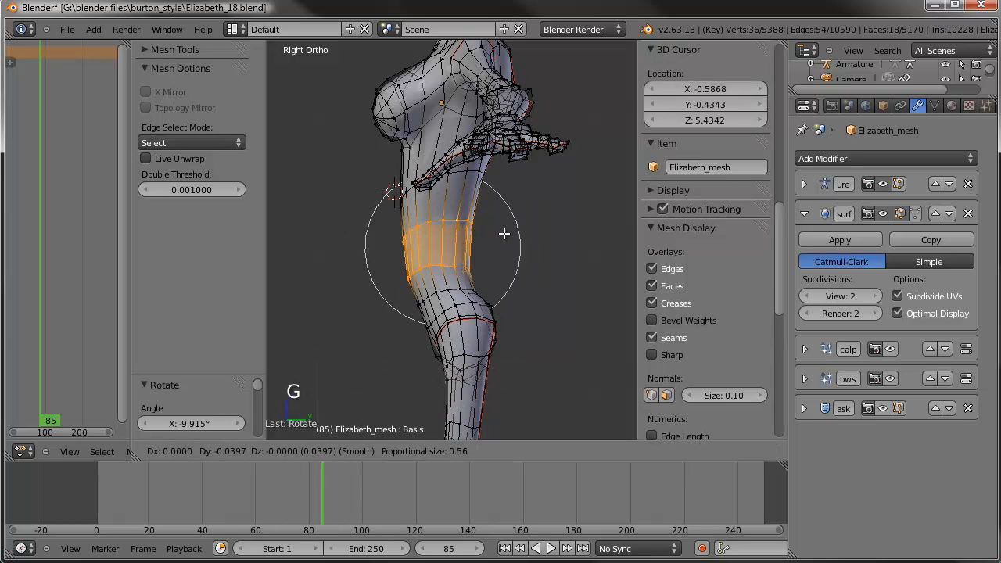
{"action": "left_click", "coordinate": [503, 233]}
- Select the edge loop at the lower waist and move it slightly backward and up, about 0.036 in total
{"action": "right_click", "coordinate": [435, 267], "text": "alt"}
{"action": "key", "text": "g"}
{"action": "right_click", "coordinate": [436, 268]}
{"action": "right_click", "coordinate": [436, 268], "text": "alt"}
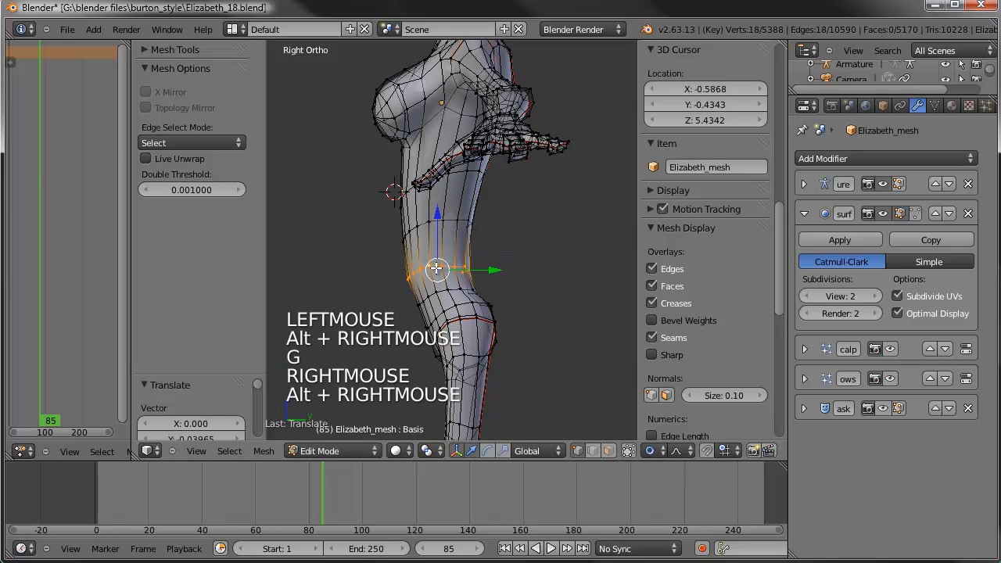
{"action": "key", "text": "g"}
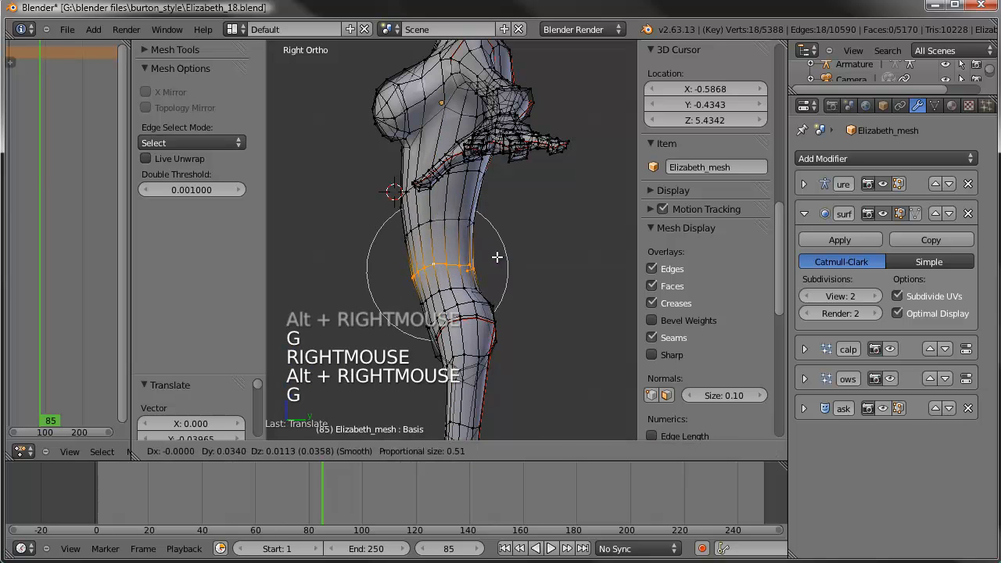
{"action": "left_click", "coordinate": [495, 257]}
- Circle-select the vertices at the back of the buttocks and pull them slightly outward with proportional editing
{"action": "key", "text": "a"}
{"action": "middle_click_drag", "start_coordinate": [552, 340], "coordinate": [511, 252], "text": "shift"}
{"action": "scroll", "coordinate": [512, 262], "scroll_direction": "up", "scroll_amount": 2}
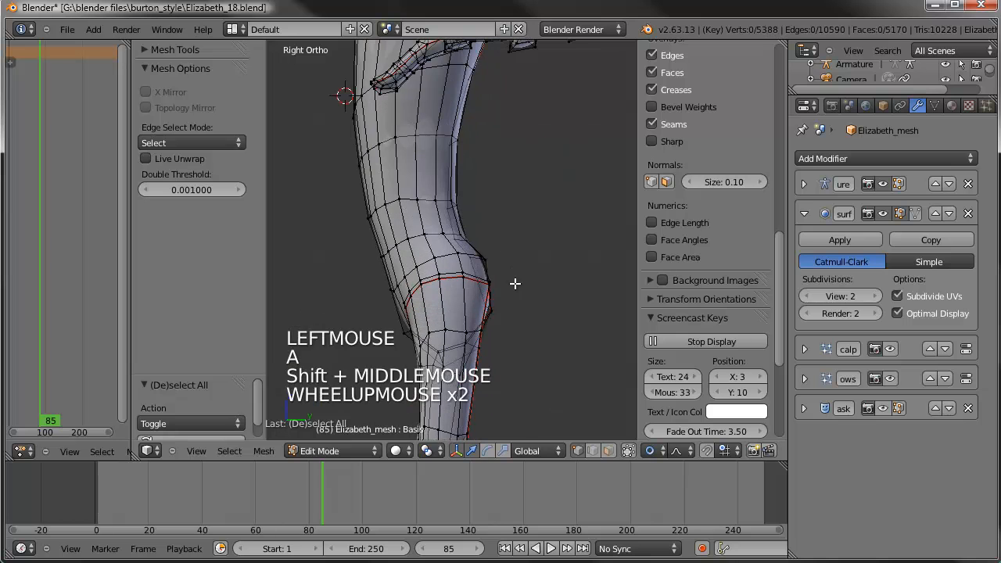
{"action": "key", "text": "c"}
{"action": "left_click", "coordinate": [508, 276]}
{"action": "right_click", "coordinate": [529, 257]}
{"action": "key", "text": "g"}
{"action": "key", "text": "g"}
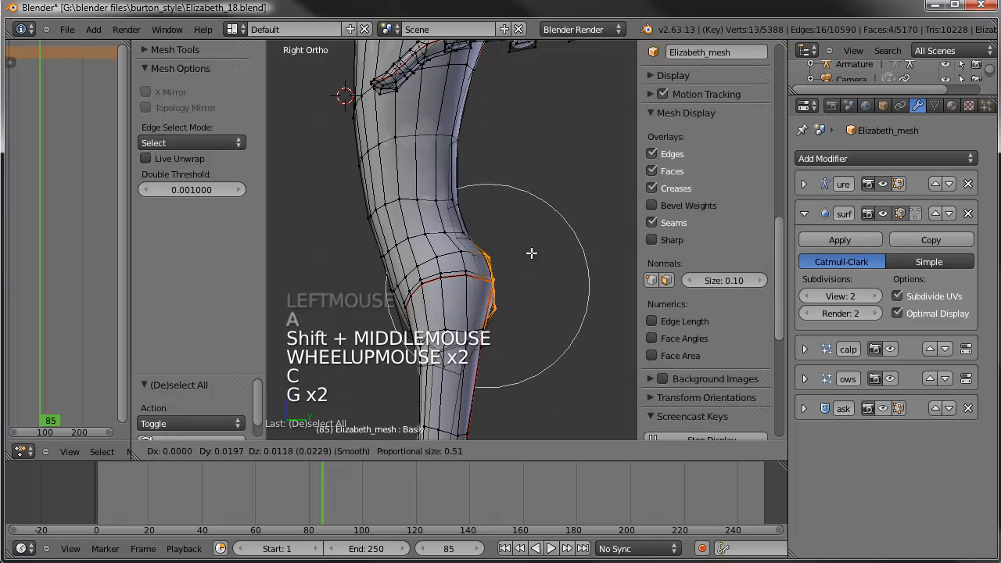
{"action": "left_click", "coordinate": [531, 262]}
- Select the rearmost buttock vertices and move them about 0.02 backward with proportional size 0.42
{"action": "key", "text": "a"}
{"action": "key", "text": "c"}
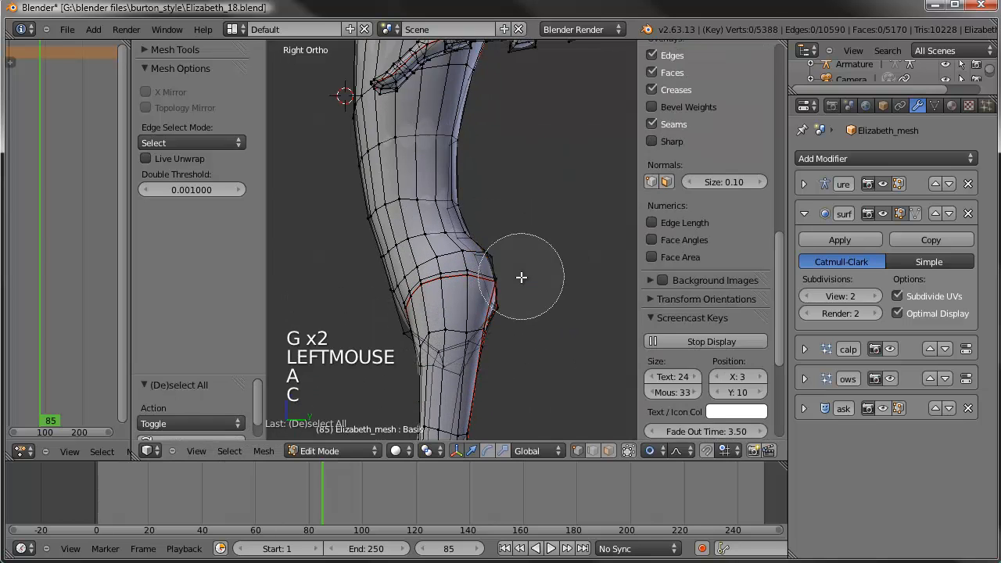
{"action": "left_click", "coordinate": [504, 278]}
{"action": "right_click", "coordinate": [507, 278]}
{"action": "key", "text": "g"}
{"action": "key", "text": "g"}
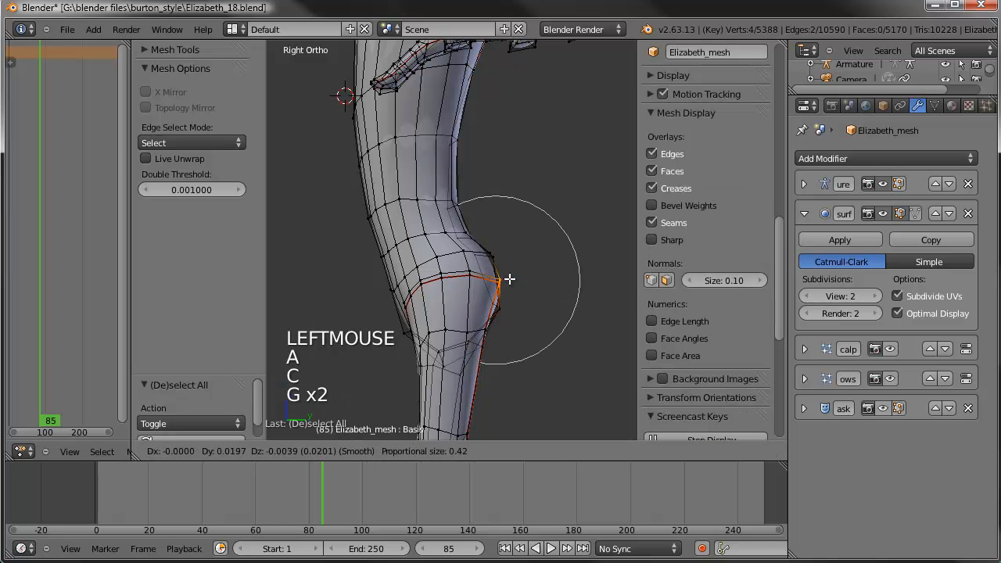
{"action": "left_click", "coordinate": [509, 278]}
- Select the crotch vertex in front view and move it about 0.08 up along Z with proportional size 0.22
{"action": "scroll", "coordinate": [508, 278], "scroll_direction": "down", "scroll_amount": 2}
{"action": "middle_click_drag", "start_coordinate": [512, 276], "coordinate": [524, 130]}
{"action": "key", "text": "KP_1"}
{"action": "scroll", "coordinate": [525, 129], "scroll_direction": "down", "scroll_amount": 1, "text": "shift"}
{"action": "scroll", "coordinate": [469, 143], "scroll_direction": "up", "scroll_amount": 4}
{"action": "middle_click_drag", "start_coordinate": [469, 143], "coordinate": [508, 311], "text": "shift"}
{"action": "right_click", "coordinate": [496, 284]}
{"action": "key", "text": "g"}
{"action": "key", "text": "g"}
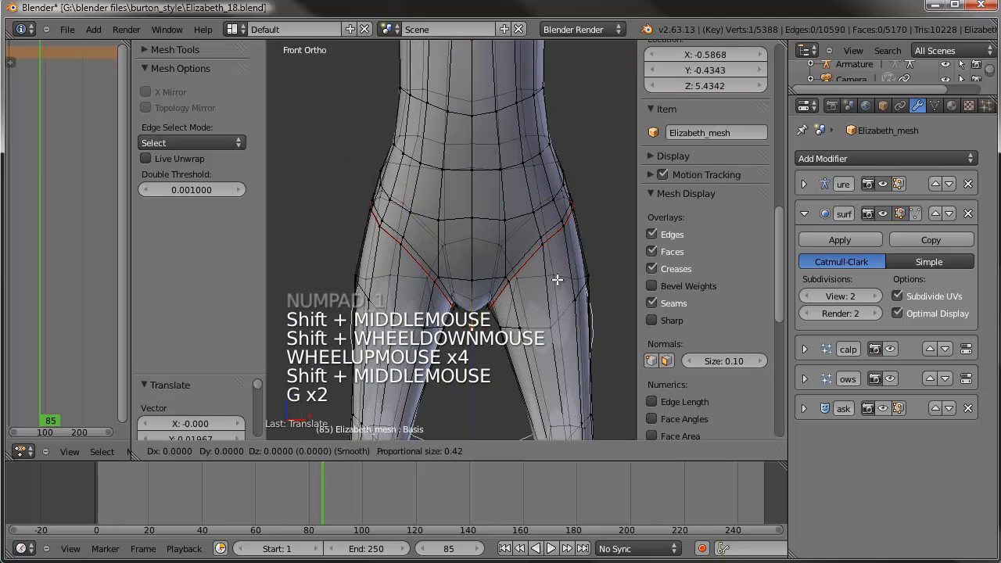
{"action": "scroll", "coordinate": [556, 271], "scroll_direction": "up", "scroll_amount": 2}
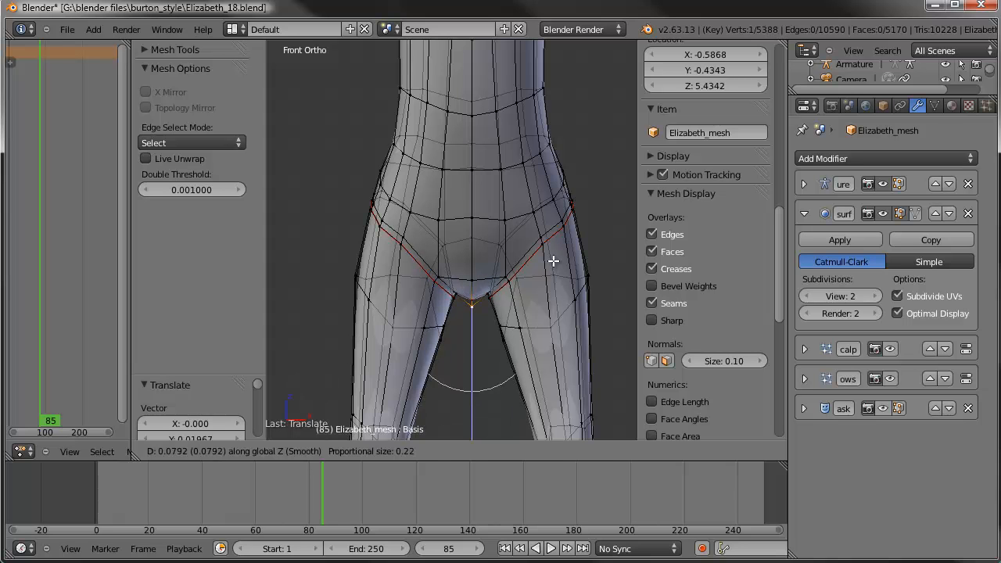
{"action": "left_click", "coordinate": [553, 261]}
- Examine the full figure's proportions, from the head and arms down to the legs, from several angles
{"action": "scroll", "coordinate": [543, 274], "scroll_direction": "down", "scroll_amount": 5}
{"action": "middle_click_drag", "start_coordinate": [527, 305], "coordinate": [553, 212], "text": "shift"}
{"action": "scroll", "coordinate": [517, 267], "scroll_direction": "down", "scroll_amount": 1}
{"action": "scroll", "coordinate": [517, 267], "scroll_direction": "down", "scroll_amount": 2}
{"action": "middle_click_drag", "start_coordinate": [511, 370], "coordinate": [493, 310], "text": "shift"}
{"action": "scroll", "coordinate": [529, 189], "scroll_direction": "down", "scroll_amount": 2}
{"action": "middle_click_drag", "start_coordinate": [529, 190], "coordinate": [731, 212], "text": "shift"}
{"action": "middle_click_drag", "start_coordinate": [453, 214], "coordinate": [531, 217]}
{"action": "middle_click_drag", "start_coordinate": [476, 251], "coordinate": [499, 354], "text": "shift"}
{"action": "middle_click_drag", "start_coordinate": [357, 239], "coordinate": [503, 242]}
{"action": "key", "text": "KP_1"}
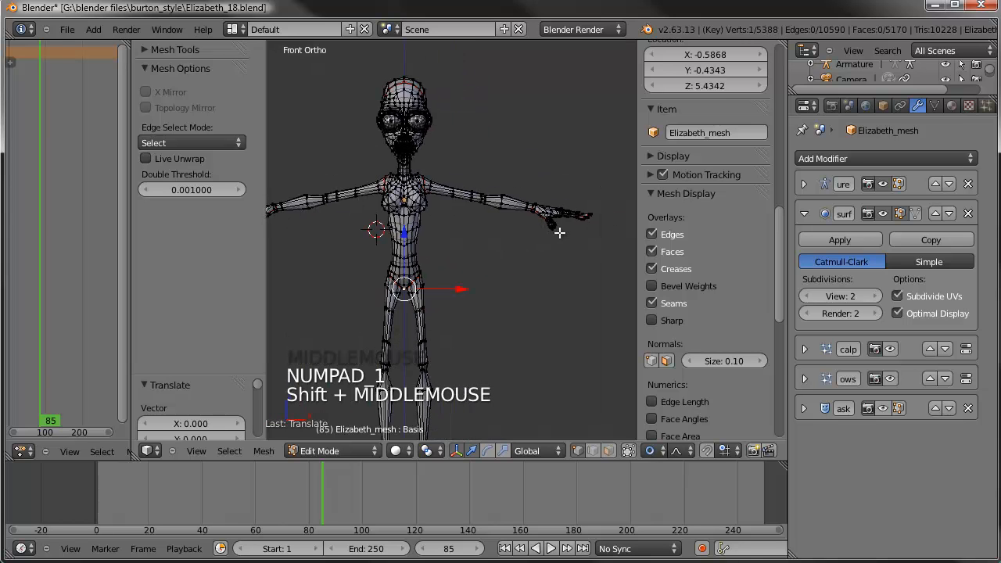
- Clear the selection, turn off proportional editing and enable X Mirror for the mesh
{"action": "scroll", "coordinate": [704, 313], "scroll_direction": "down", "scroll_amount": 5}
{"action": "key", "text": "a"}
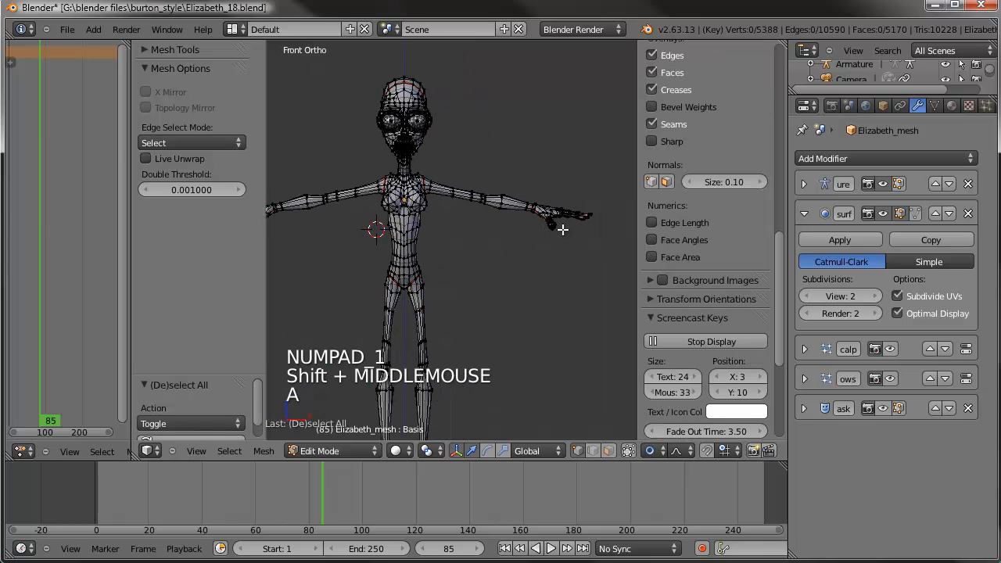
{"action": "left_click", "coordinate": [658, 457]}
{"action": "left_click", "coordinate": [663, 437]}
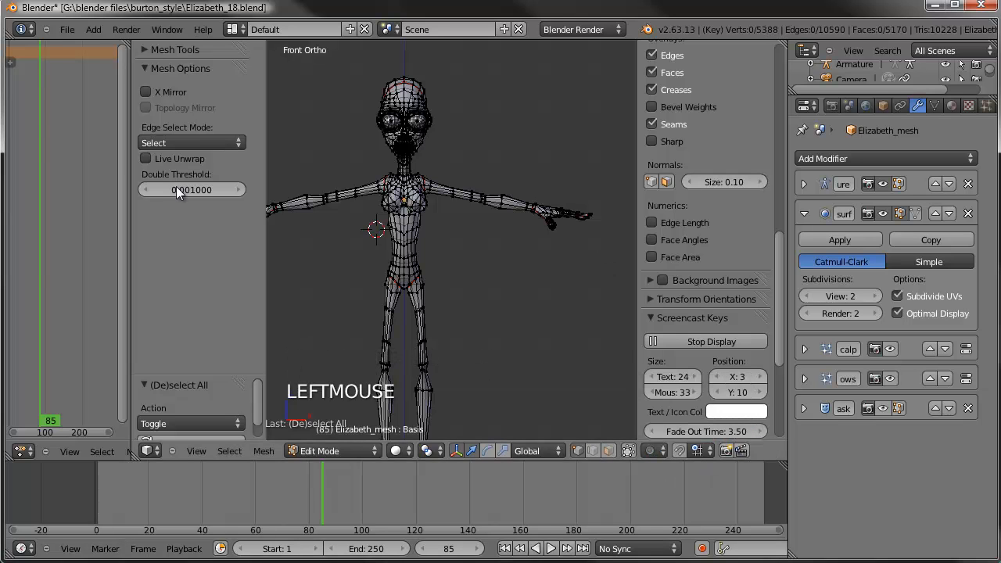
{"action": "scroll", "coordinate": [165, 109], "scroll_direction": "up", "scroll_amount": 2}
{"action": "left_click", "coordinate": [146, 92]}
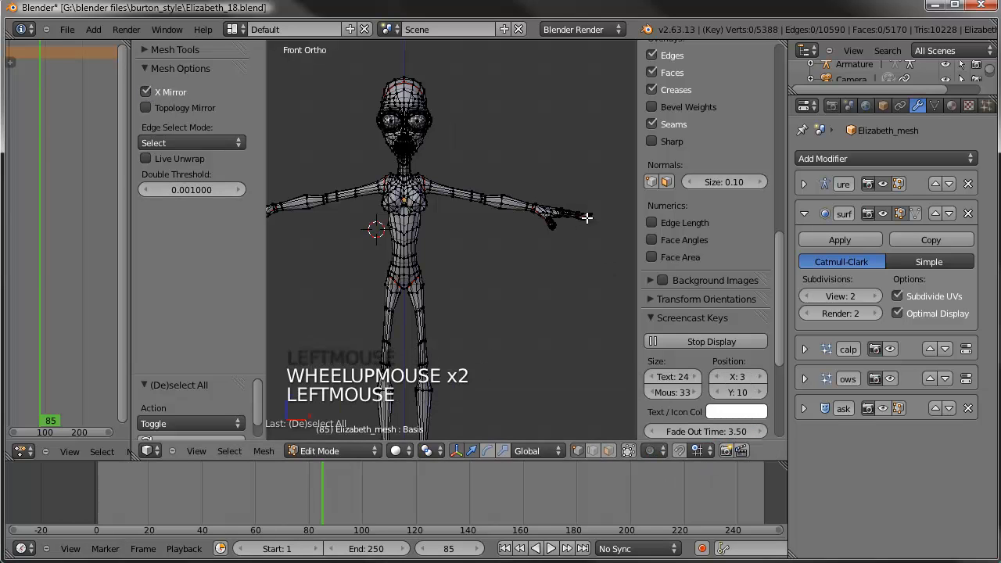
- Circle-select all vertices of the character's left hand up to the wrist in front view
{"action": "key", "text": "c"}
{"action": "left_click_drag", "start_coordinate": [581, 211], "coordinate": [550, 213]}
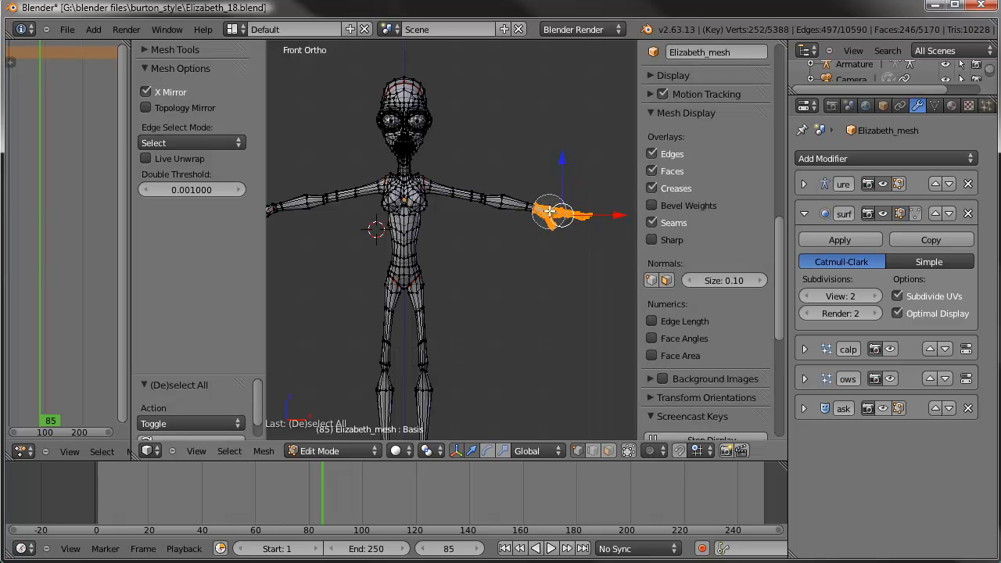
{"action": "right_click", "coordinate": [549, 215]}
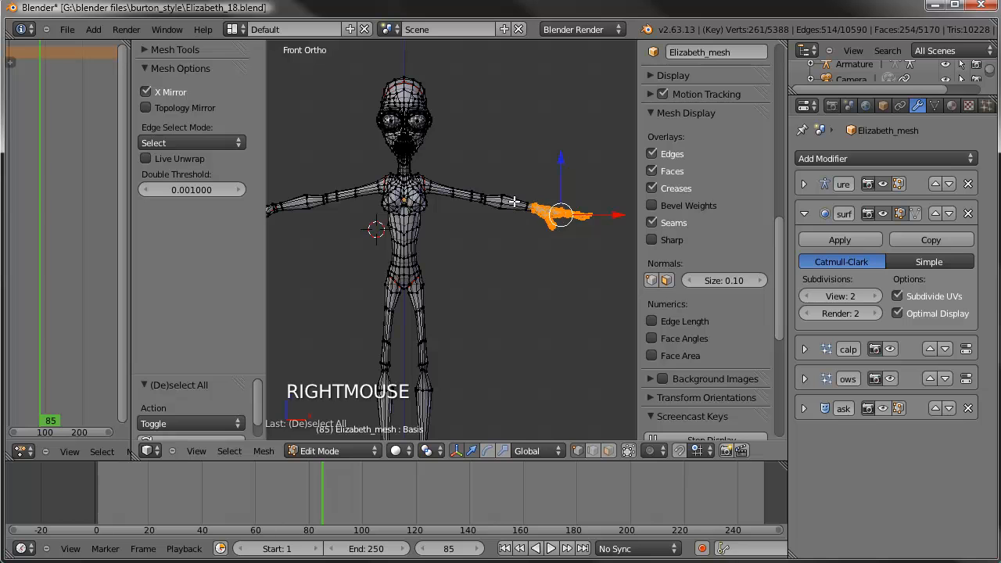
{"action": "scroll", "coordinate": [517, 217], "scroll_direction": "up", "scroll_amount": 3}
{"action": "middle_click_drag", "start_coordinate": [518, 216], "coordinate": [429, 292], "text": "shift"}
{"action": "scroll", "coordinate": [429, 292], "scroll_direction": "up", "scroll_amount": 2}
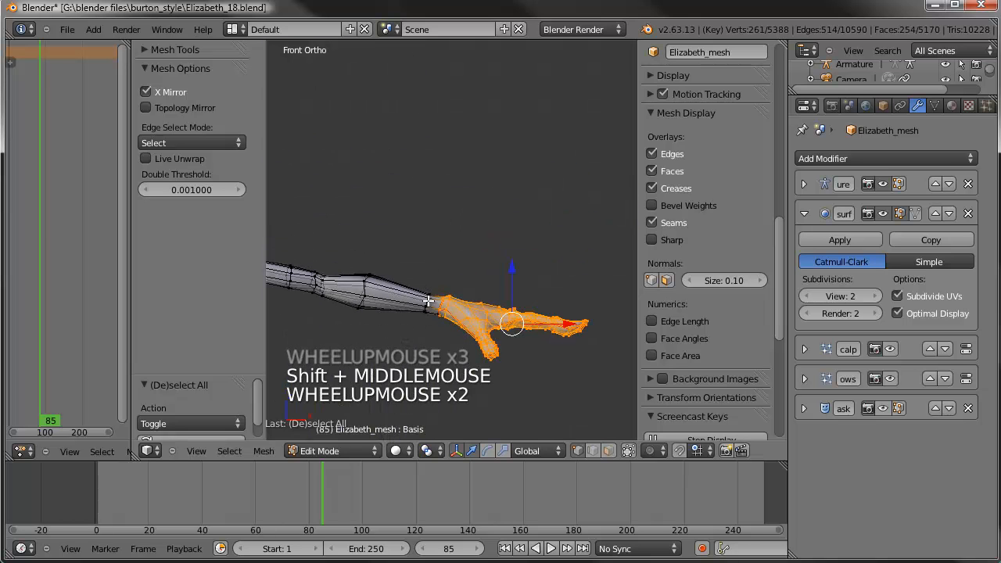
{"action": "scroll", "coordinate": [446, 341], "scroll_direction": "down", "scroll_amount": 3}
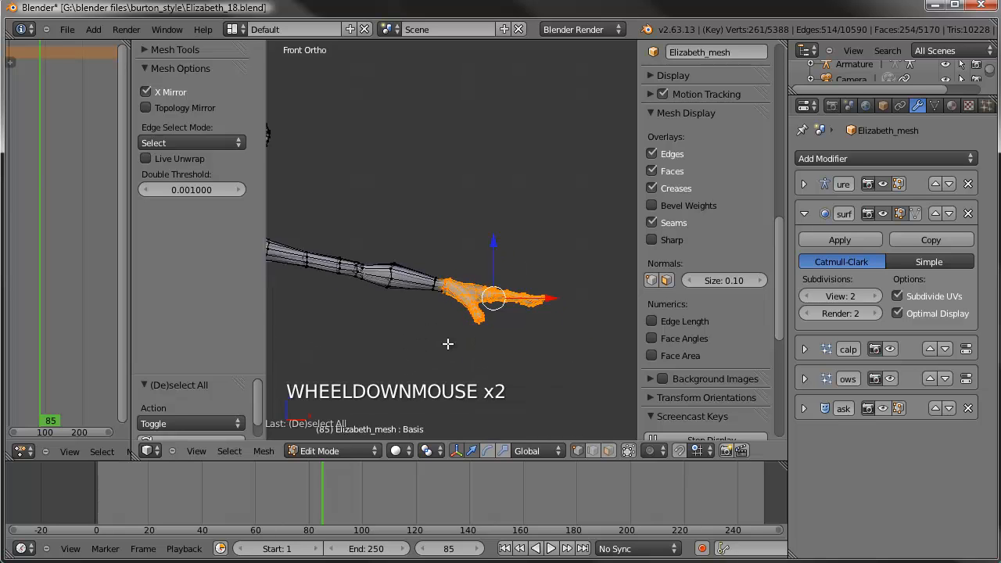
{"action": "scroll", "coordinate": [479, 316], "scroll_direction": "up", "scroll_amount": 3}
{"action": "key", "text": "c"}
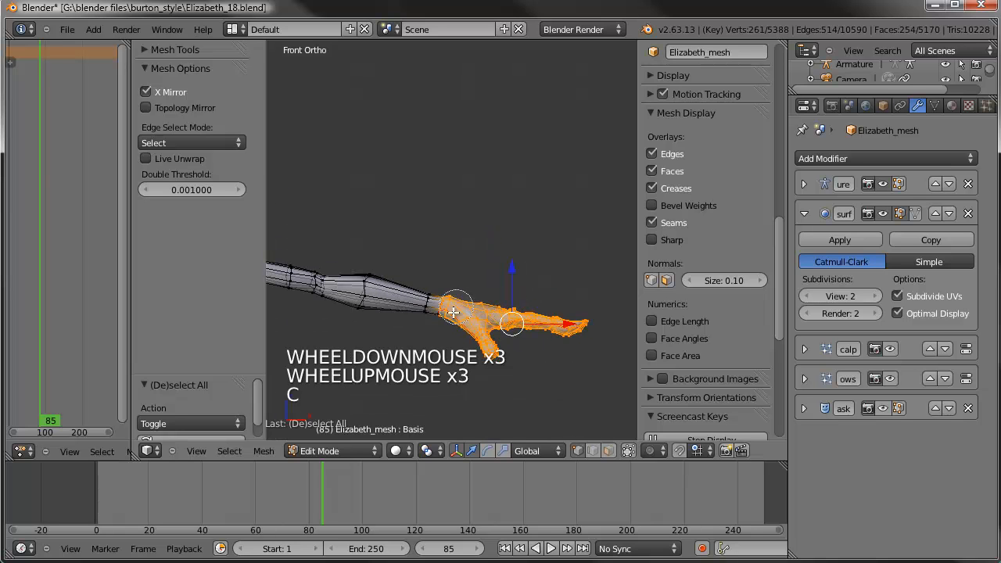
{"action": "right_click", "coordinate": [450, 320]}
- Scale the selected hand uniformly to 0.881 and move it about 0.078 inward along X toward the wrist
{"action": "scroll", "coordinate": [536, 279], "scroll_direction": "down", "scroll_amount": 2}
{"action": "key", "text": "s"}
{"action": "key", "text": "s"}
{"action": "key", "text": "s"}
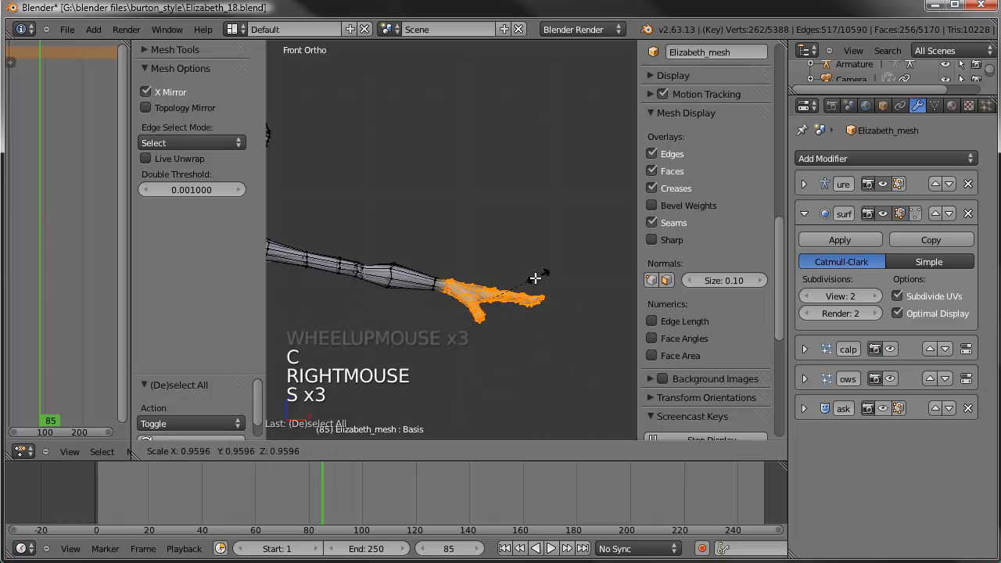
{"action": "right_click", "coordinate": [527, 277]}
{"action": "key", "text": "s"}
{"action": "key", "text": "s"}
{"action": "left_click", "coordinate": [547, 260]}
{"action": "key", "text": "g"}
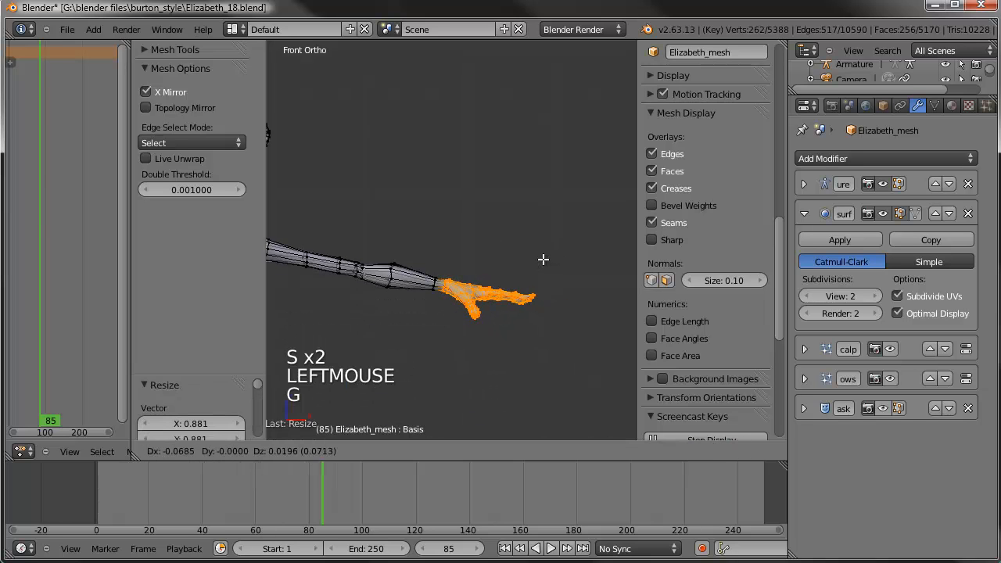
{"action": "left_click", "coordinate": [543, 259]}
- Try scaling the selected hand with proportional editing enabled, and turn proportional editing off again
{"action": "scroll", "coordinate": [532, 278], "scroll_direction": "down", "scroll_amount": 3}
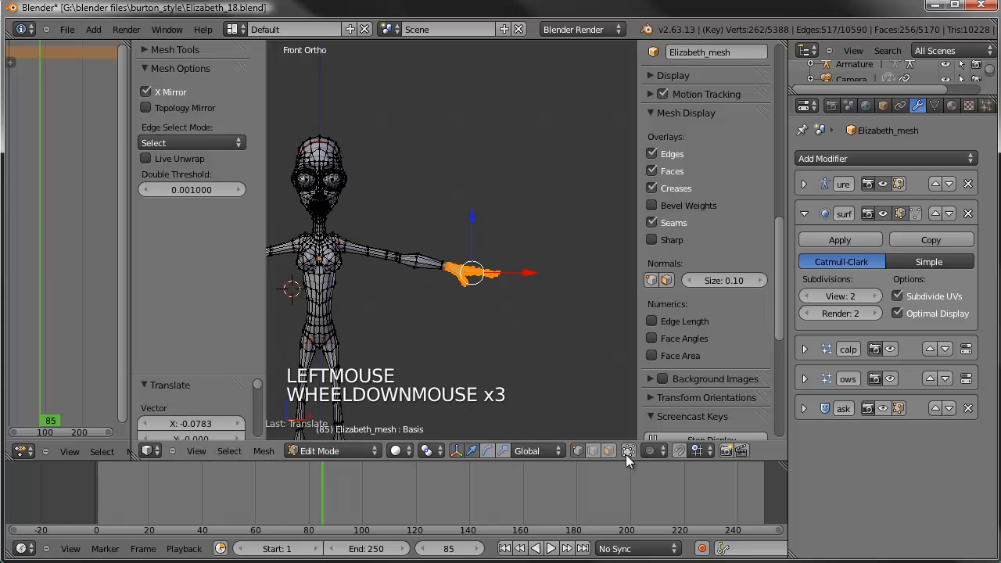
{"action": "middle_click_drag", "start_coordinate": [629, 454], "coordinate": [642, 454], "text": "shift"}
{"action": "middle_click_drag", "start_coordinate": [412, 342], "coordinate": [370, 254], "text": "shift"}
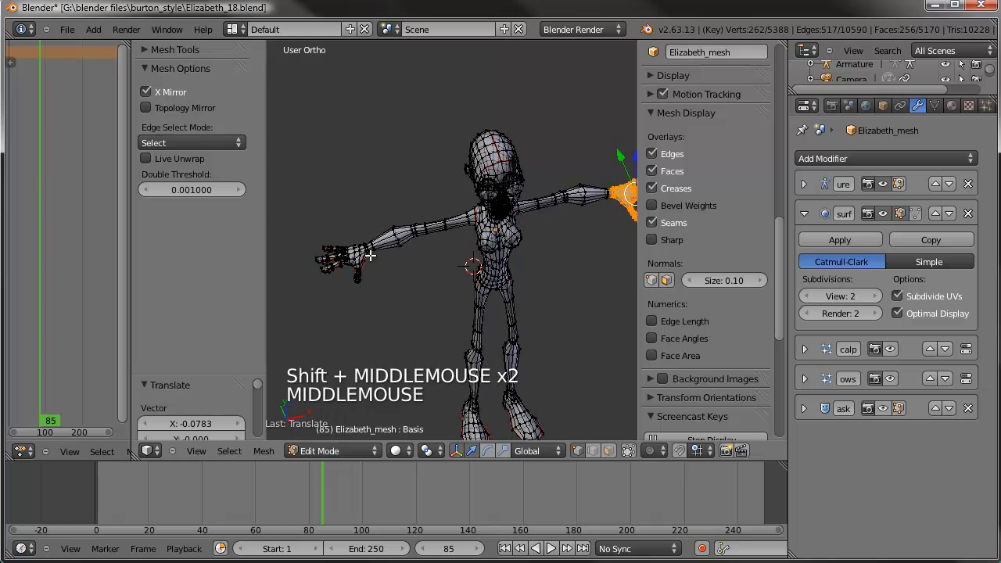
{"action": "middle_click_drag", "start_coordinate": [443, 290], "coordinate": [421, 292], "text": "shift"}
{"action": "left_click_drag", "start_coordinate": [648, 451], "coordinate": [663, 397]}
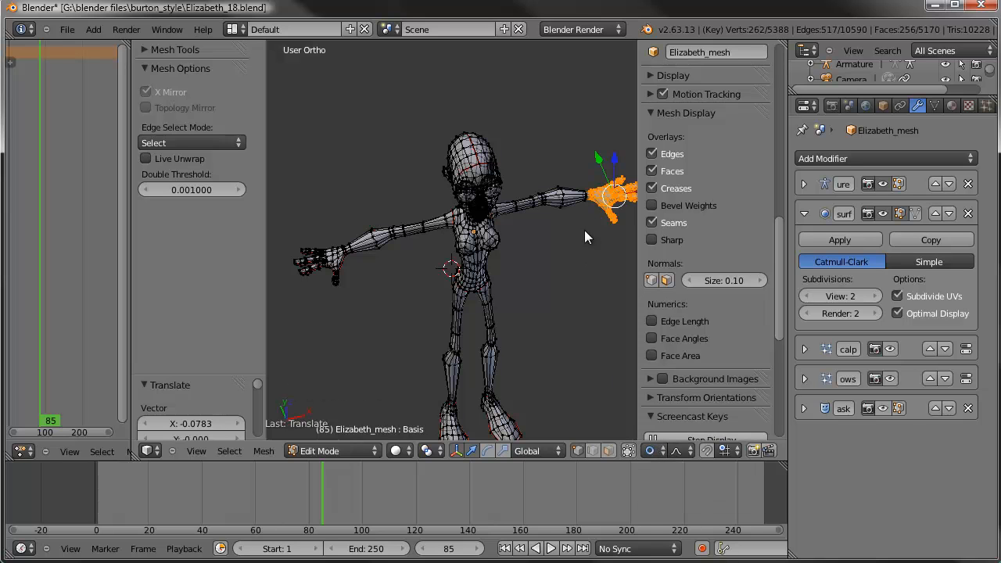
{"action": "key", "text": "s"}
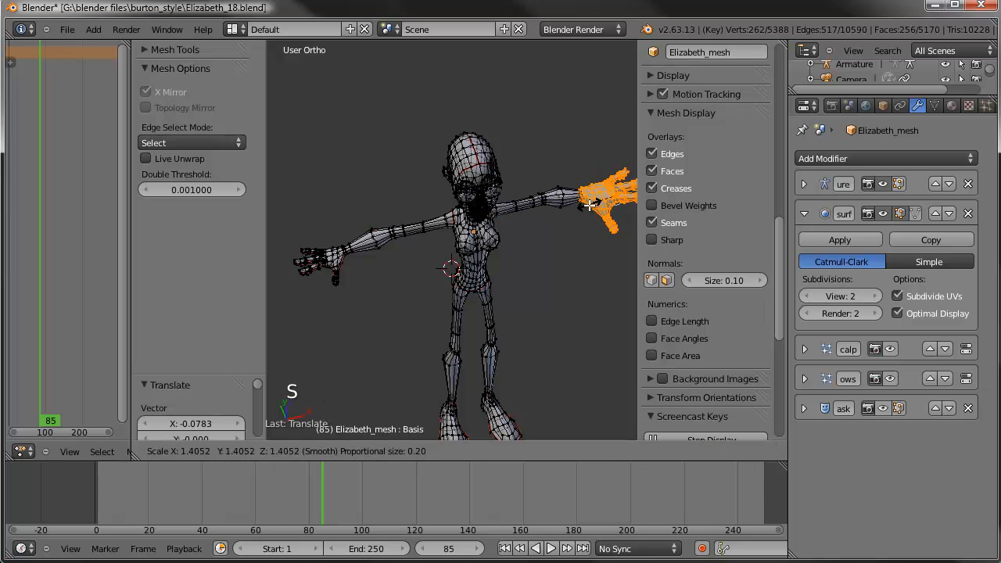
{"action": "right_click", "coordinate": [594, 204]}
{"action": "left_click", "coordinate": [667, 451]}
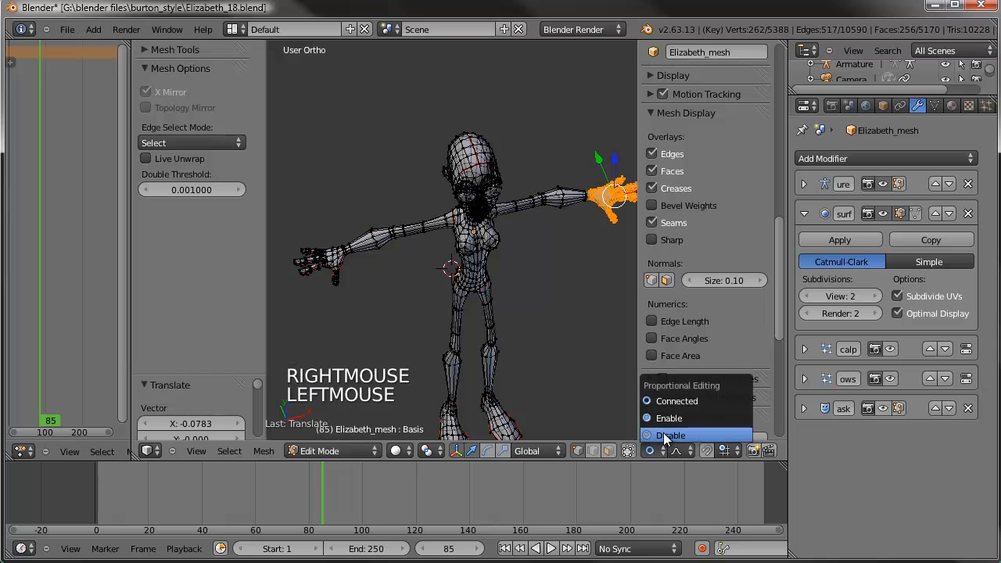
{"action": "left_click", "coordinate": [663, 434]}
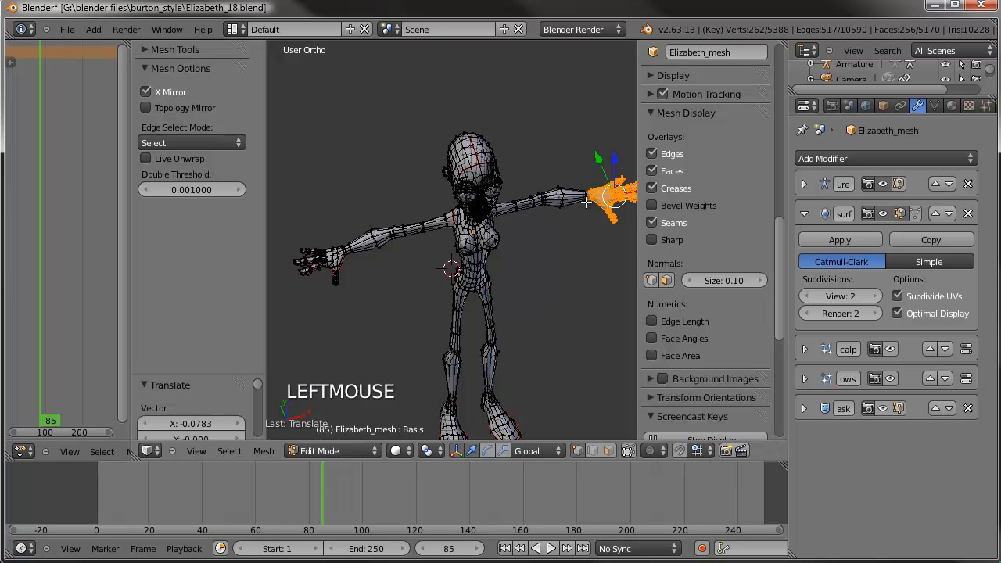
- Clear the hand selection and circle-select the character's left foot up to the ankle in front view
{"action": "middle_click_drag", "start_coordinate": [581, 292], "coordinate": [574, 251]}
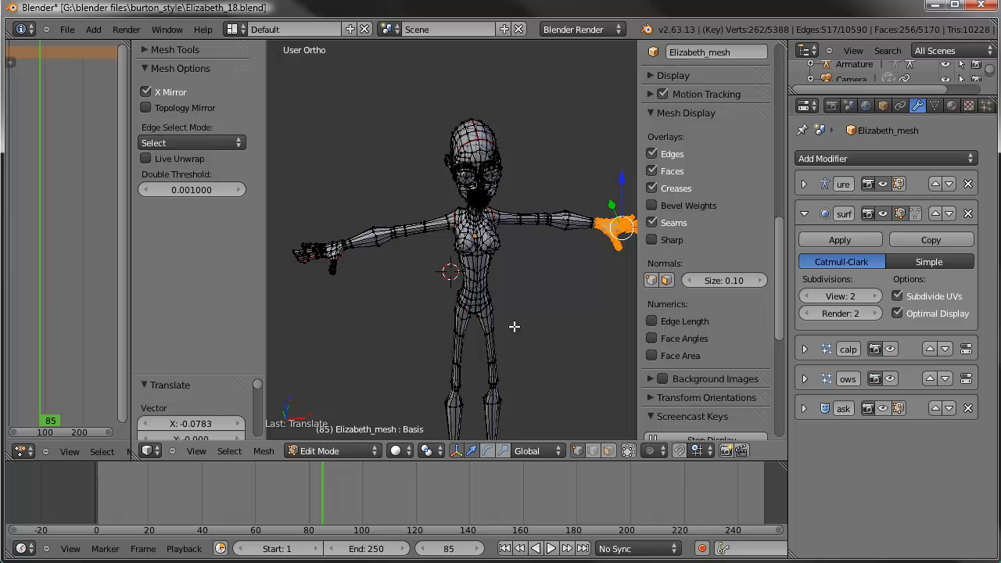
{"action": "middle_click_drag", "start_coordinate": [485, 304], "coordinate": [478, 235], "text": "shift"}
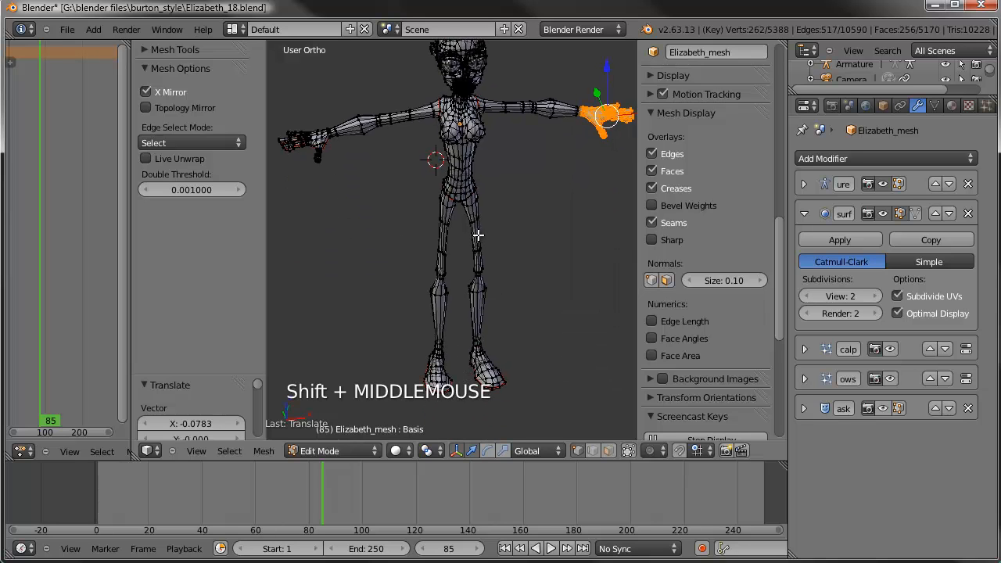
{"action": "key", "text": "KP_1"}
{"action": "middle_click_drag", "start_coordinate": [510, 332], "coordinate": [512, 248], "text": "shift"}
{"action": "scroll", "coordinate": [511, 248], "scroll_direction": "up", "scroll_amount": 2}
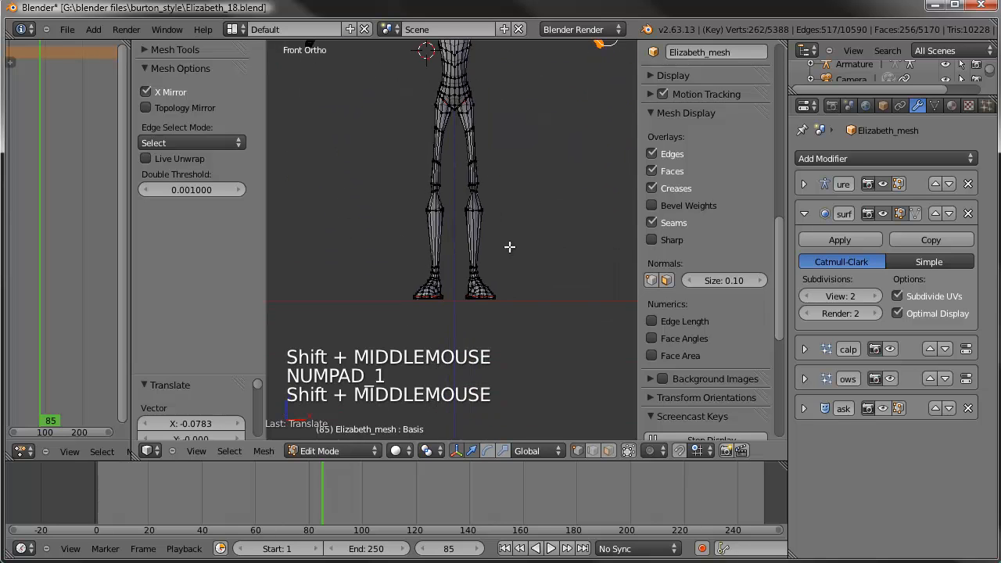
{"action": "scroll", "coordinate": [521, 309], "scroll_direction": "up", "scroll_amount": 2}
{"action": "key", "text": "a"}
{"action": "key", "text": "c"}
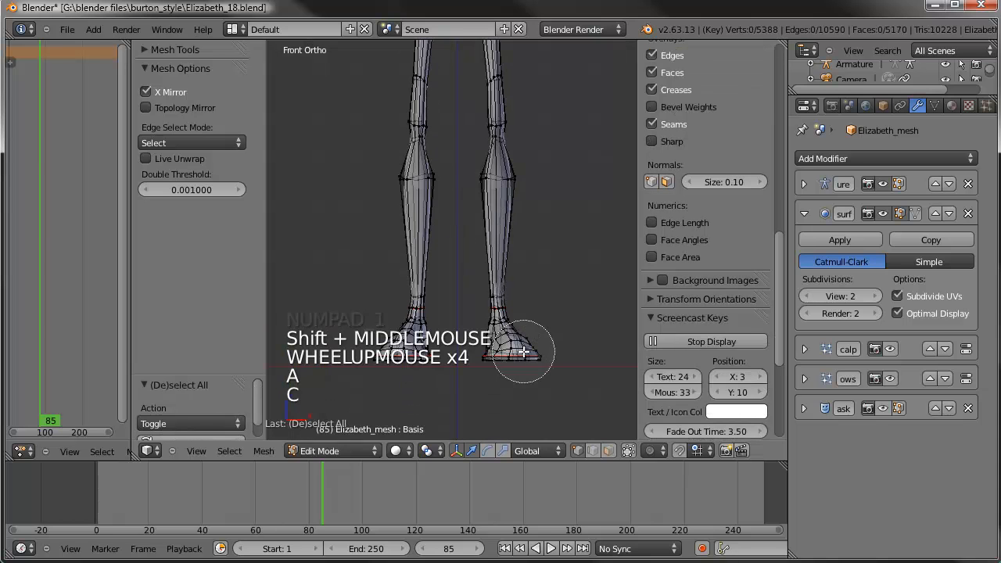
{"action": "left_click_drag", "start_coordinate": [508, 346], "coordinate": [507, 344]}
{"action": "right_click", "coordinate": [508, 344]}
{"action": "scroll", "coordinate": [512, 305], "scroll_direction": "up", "scroll_amount": 1, "text": "shift"}
{"action": "scroll", "coordinate": [512, 305], "scroll_direction": "up", "scroll_amount": 2}
{"action": "middle_click_drag", "start_coordinate": [509, 312], "coordinate": [520, 240], "text": "shift"}
{"action": "scroll", "coordinate": [512, 305], "scroll_direction": "up", "scroll_amount": 1}
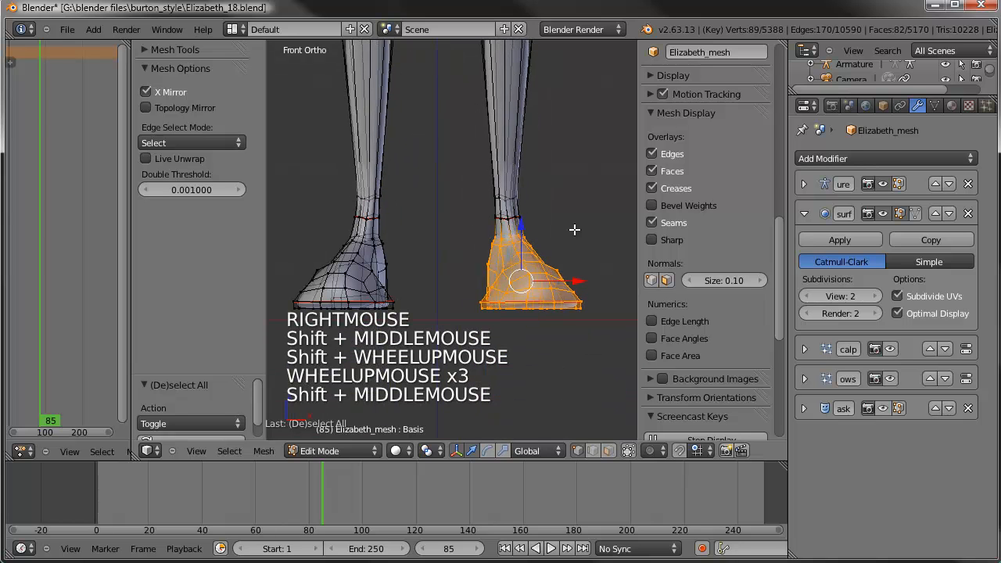
- Scale the selected foot uniformly to 0.79 and move it about 0.024 inward along X under the ankle
{"action": "key", "text": "s"}
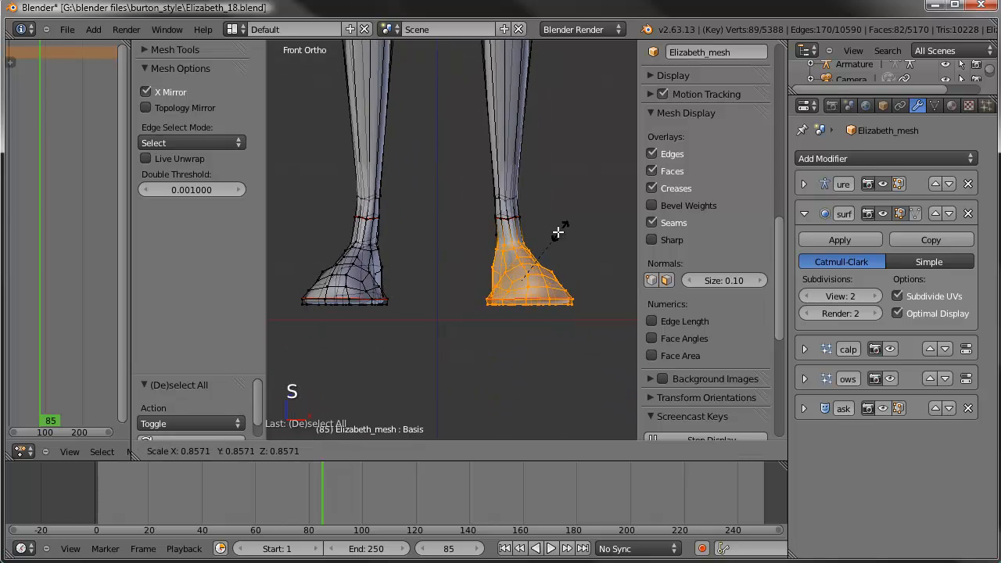
{"action": "left_click", "coordinate": [553, 232]}
{"action": "key", "text": "g"}
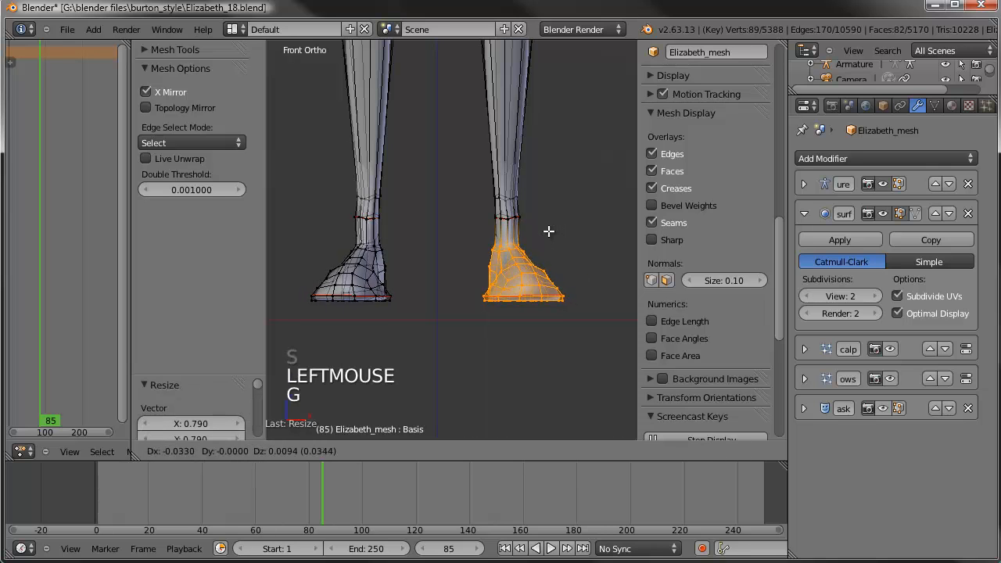
{"action": "left_click", "coordinate": [549, 230]}
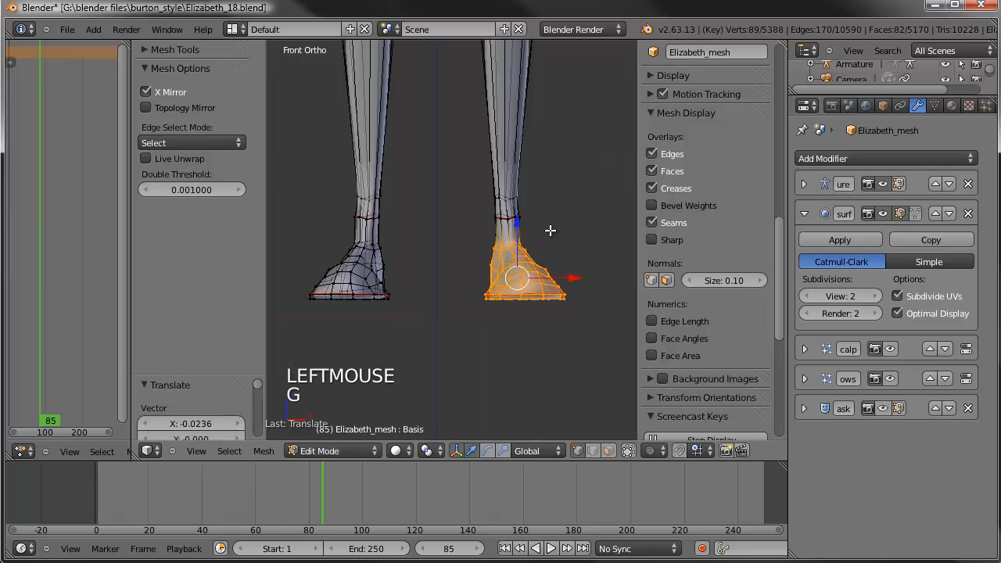
- In side view, move the foot backward along Y by about 0.08 in total to line it up with the ankle
{"action": "key", "text": "KP_3"}
{"action": "middle_click_drag", "start_coordinate": [550, 230], "coordinate": [608, 235], "text": "shift"}
{"action": "middle_click_drag", "start_coordinate": [305, 226], "coordinate": [384, 211], "text": "shift"}
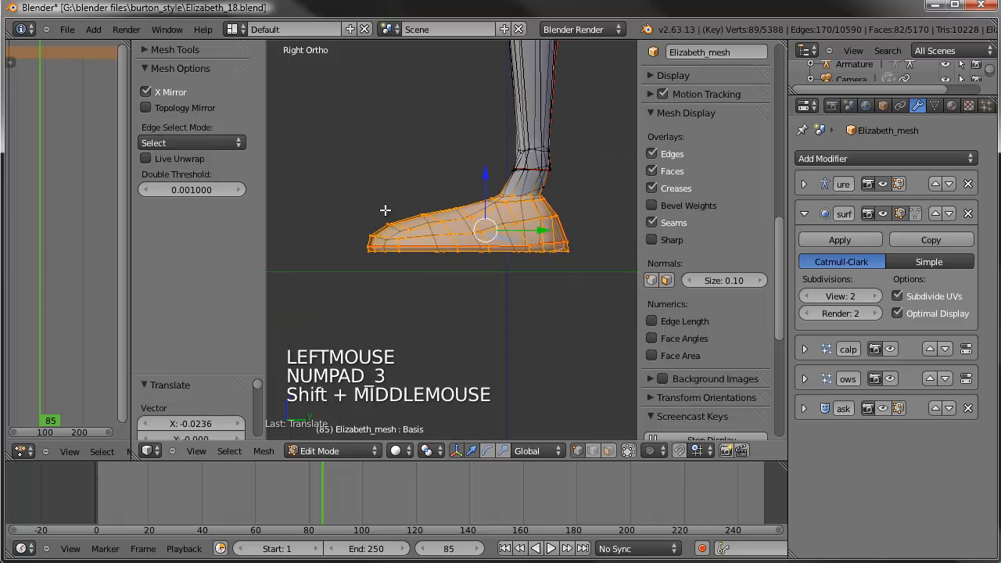
{"action": "scroll", "coordinate": [449, 215], "scroll_direction": "up", "scroll_amount": 1}
{"action": "key", "text": "g"}
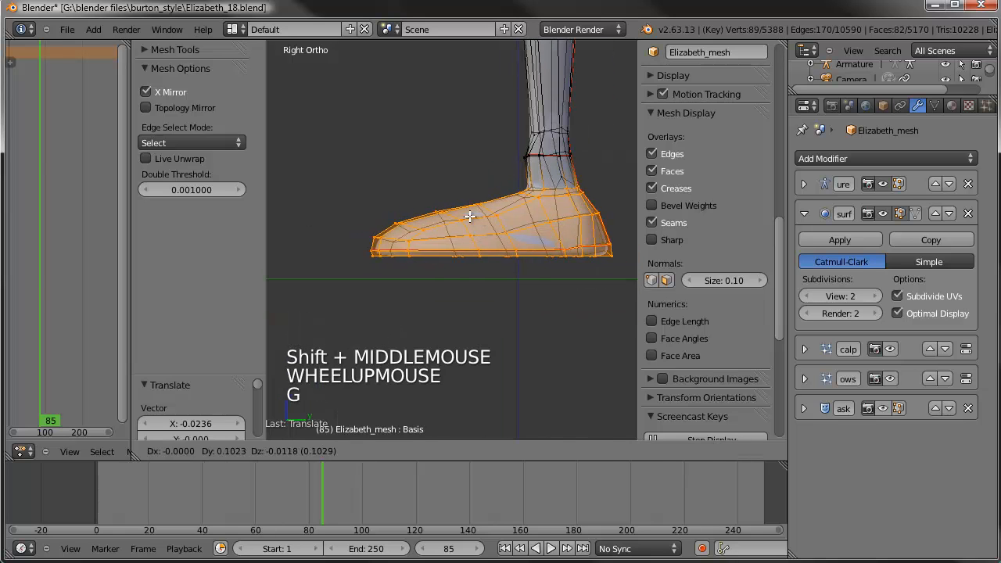
{"action": "left_click", "coordinate": [472, 215]}
{"action": "key", "text": "g"}
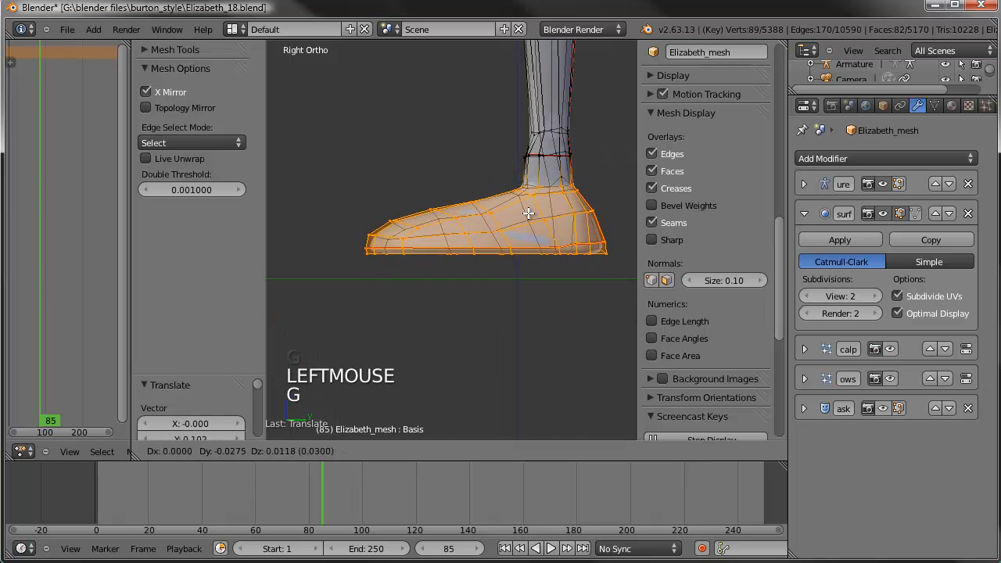
{"action": "left_click", "coordinate": [531, 211]}
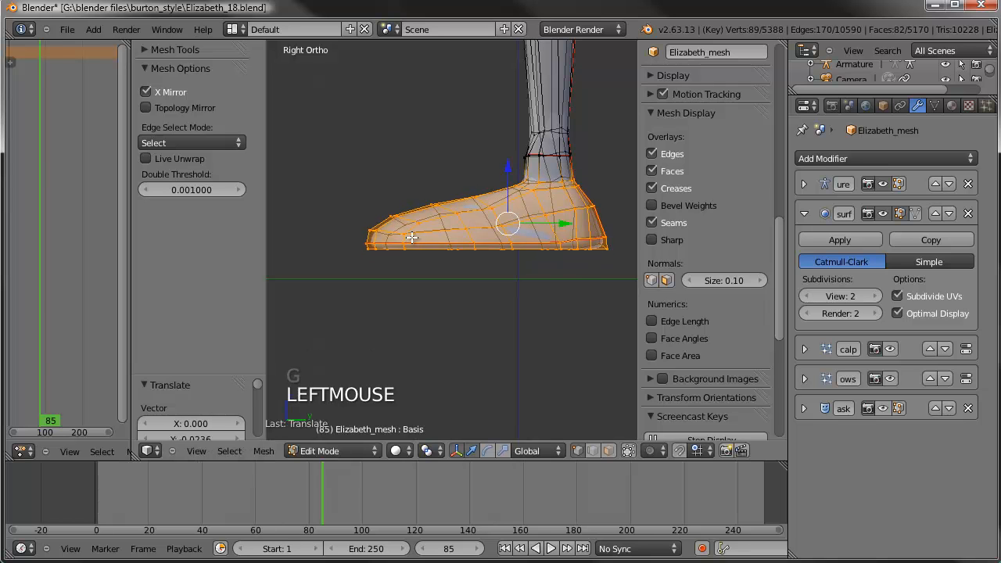
- Circle-select the toe vertices in side view and add the next edge loop across the foot
{"action": "key", "text": "a"}
{"action": "key", "text": "c"}
{"action": "left_click_drag", "start_coordinate": [409, 231], "coordinate": [390, 233]}
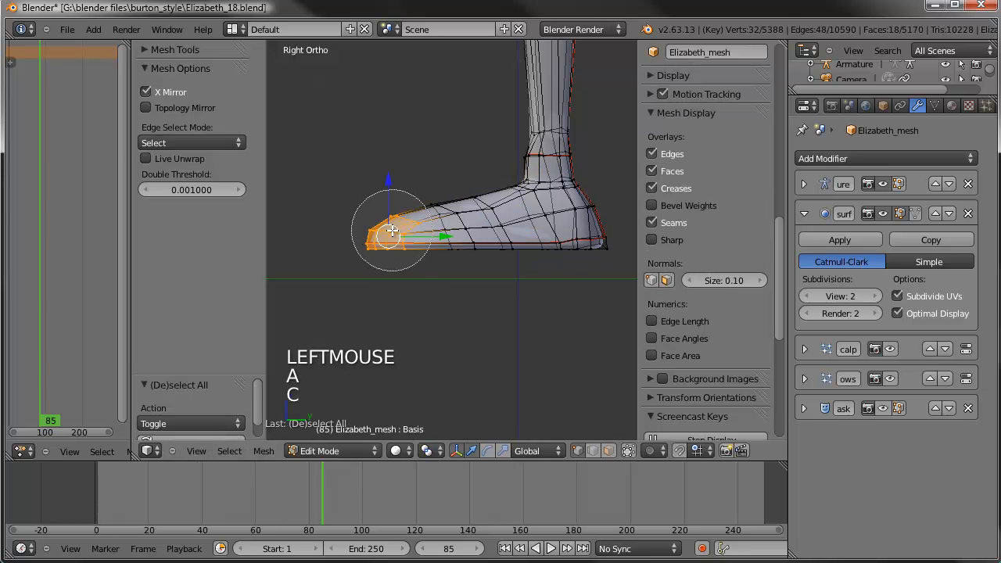
{"action": "right_click", "coordinate": [440, 141]}
{"action": "key", "text": "g"}
{"action": "key", "text": "g"}
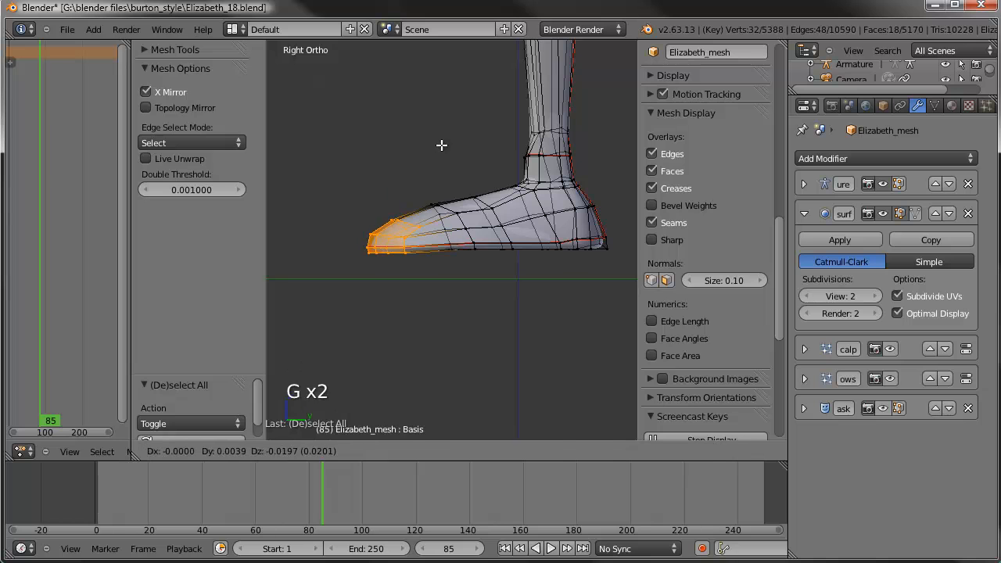
{"action": "right_click", "coordinate": [467, 204]}
{"action": "right_click", "coordinate": [454, 159], "text": "alt+shift"}
- Move the front part of the foot, from the toes to the midfoot, down to the ground line, keeping the vertical offset dominant
{"action": "key", "text": "g"}
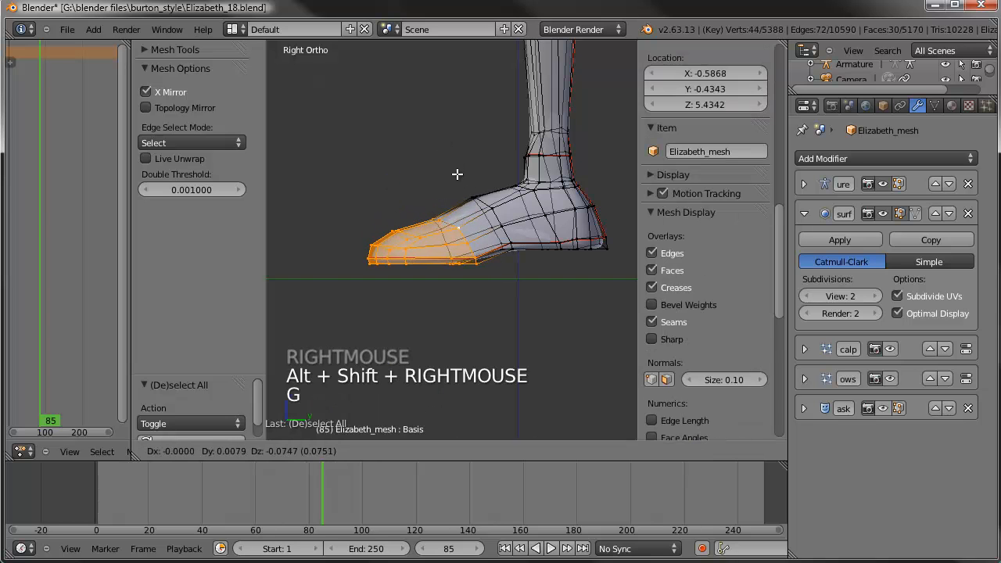
{"action": "right_click", "coordinate": [457, 176]}
{"action": "key", "text": "g"}
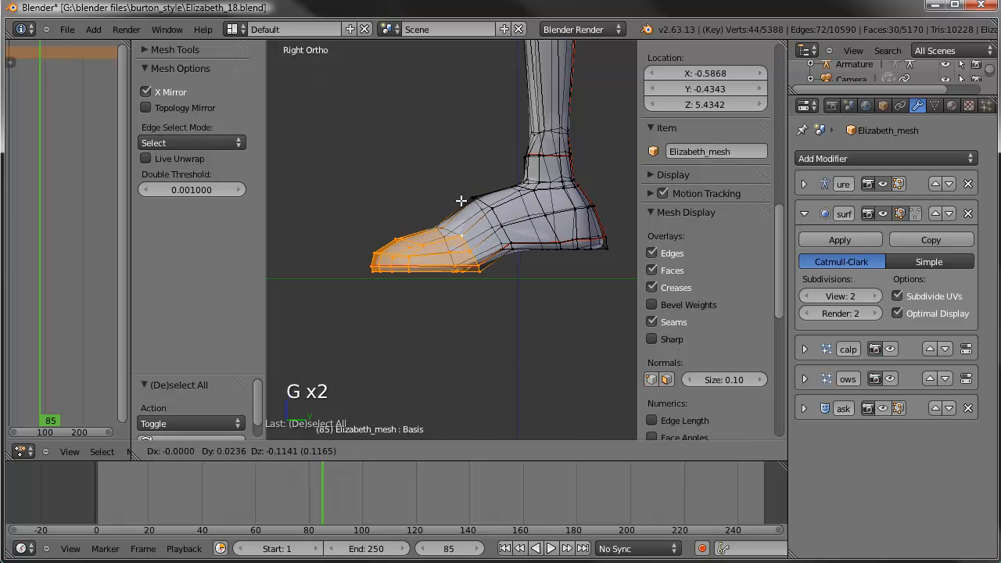
{"action": "left_click", "coordinate": [493, 210]}
{"action": "key", "text": "a"}
- Select the edge loop across the instep and lower it about 0.04 to smooth the top of the foot
{"action": "right_click", "coordinate": [494, 210], "text": "alt"}
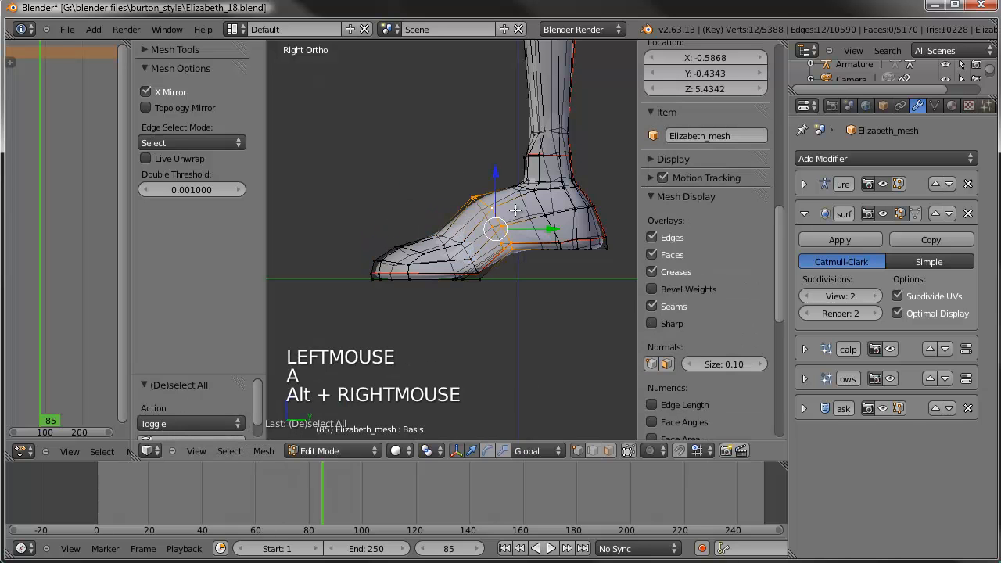
{"action": "key", "text": "g"}
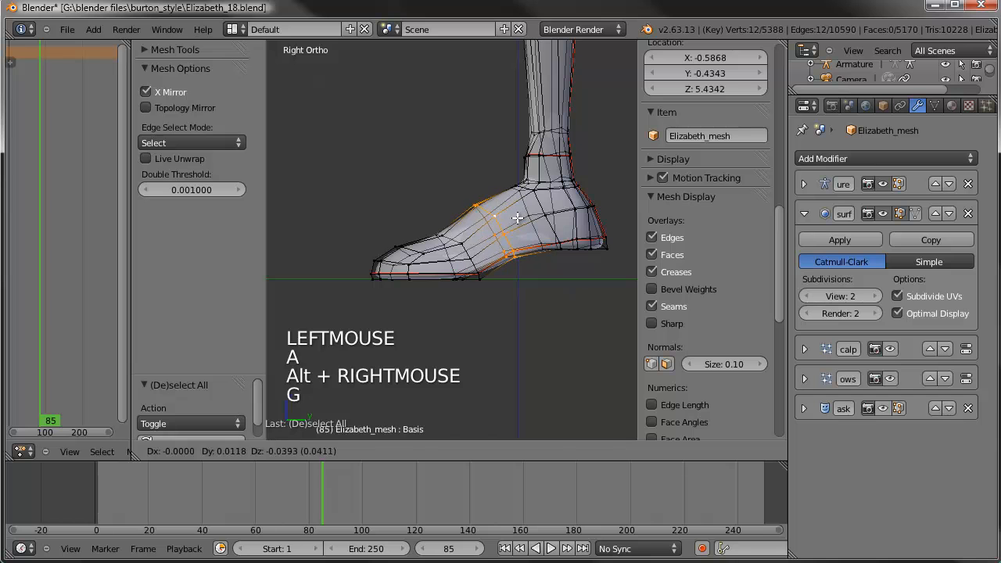
{"action": "left_click", "coordinate": [517, 218]}
{"action": "key", "text": "a"}
- Select the seam edge loop around the ankle, scale it to 0.815, and nudge it back by about 0.004
{"action": "middle_click_drag", "start_coordinate": [612, 202], "coordinate": [546, 214], "text": "shift"}
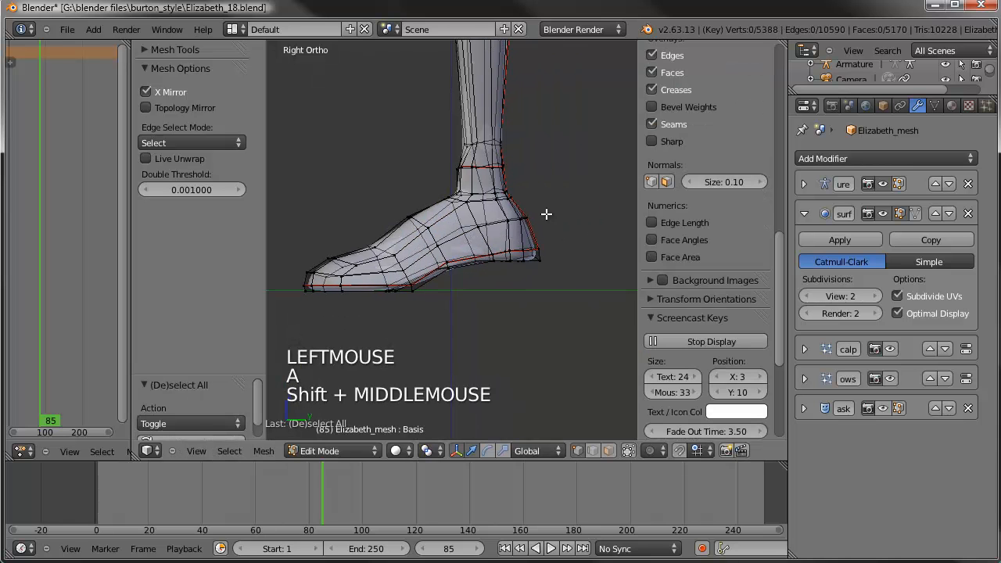
{"action": "right_click", "coordinate": [487, 165], "text": "alt"}
{"action": "key", "text": "s"}
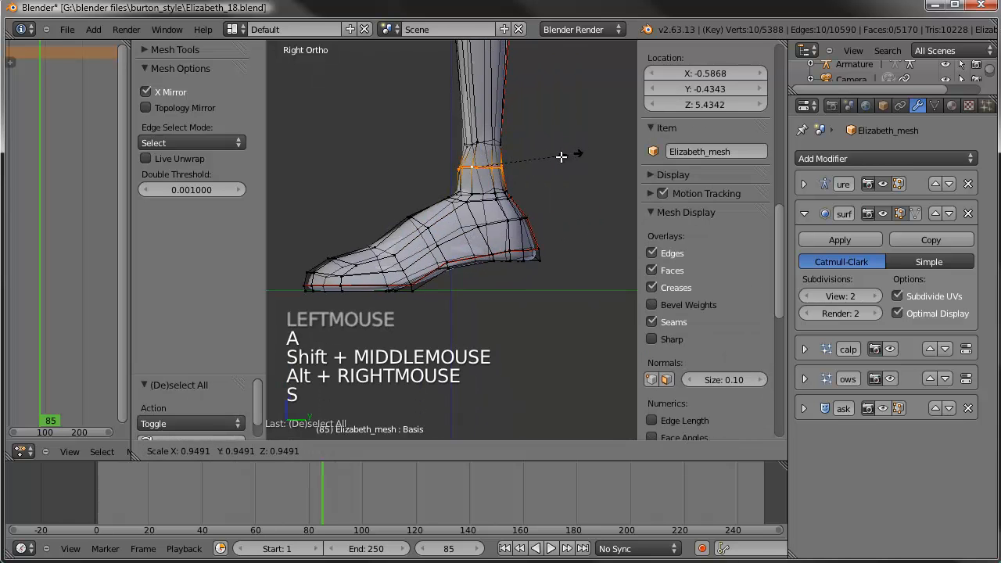
{"action": "left_click", "coordinate": [559, 158]}
{"action": "key", "text": "g"}
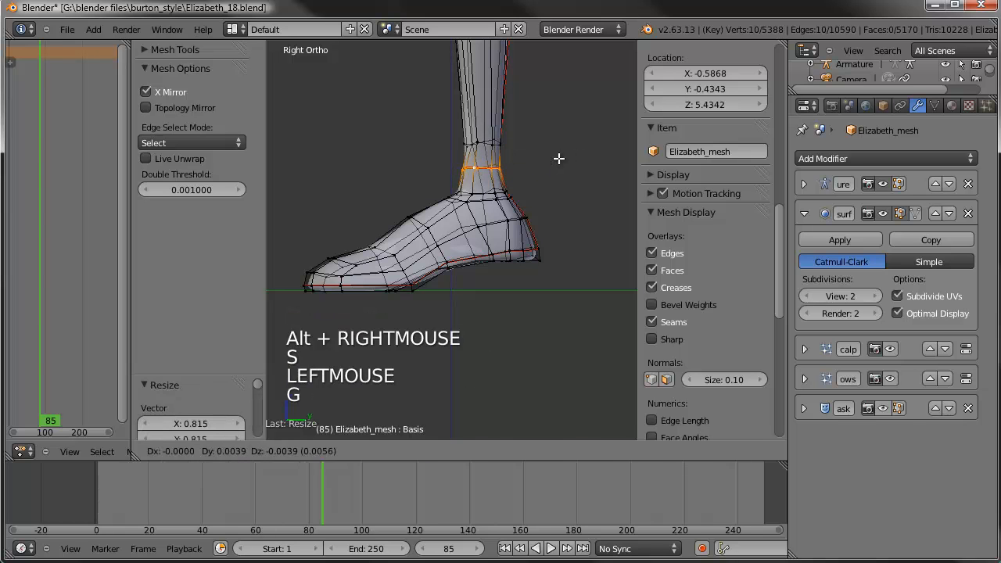
{"action": "left_click", "coordinate": [559, 158]}
- Scale the edge loop across the instep to 0.871 and shift it slightly backward to smooth the arch
{"action": "right_click", "coordinate": [442, 238], "text": "alt"}
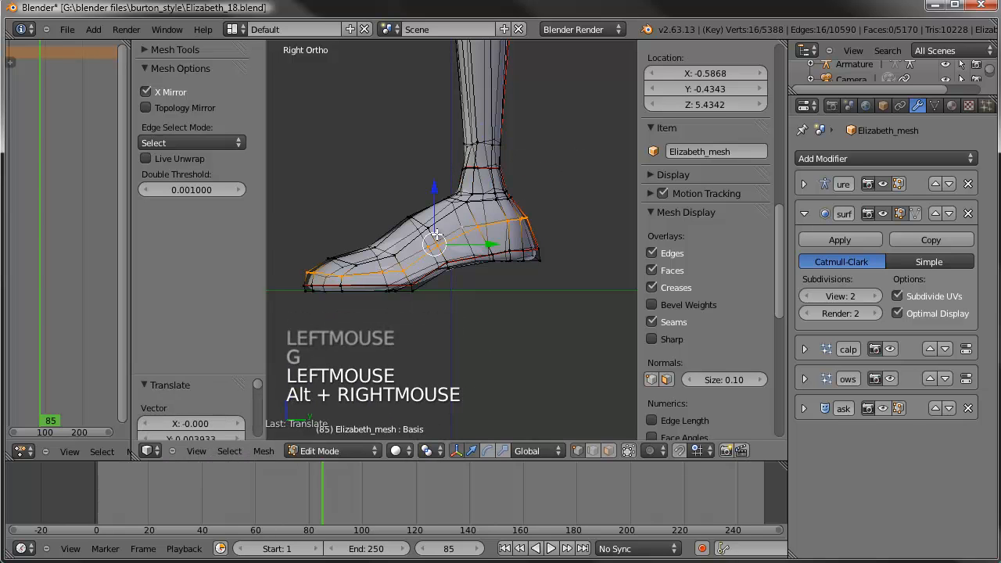
{"action": "right_click", "coordinate": [442, 231], "text": "alt"}
{"action": "key", "text": "s"}
{"action": "left_click", "coordinate": [491, 216]}
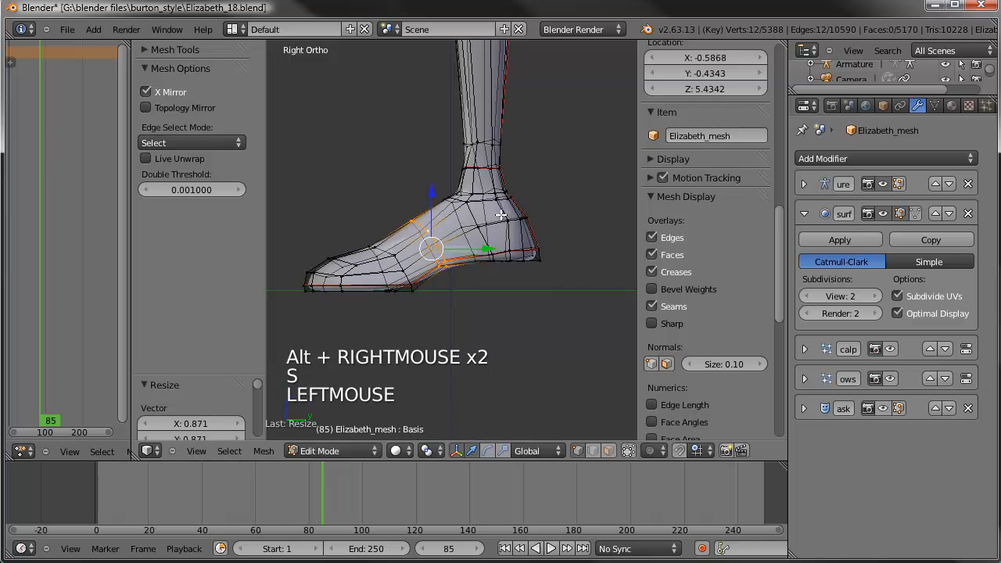
{"action": "key", "text": "g"}
{"action": "left_click", "coordinate": [556, 258]}
{"action": "key", "text": "a"}
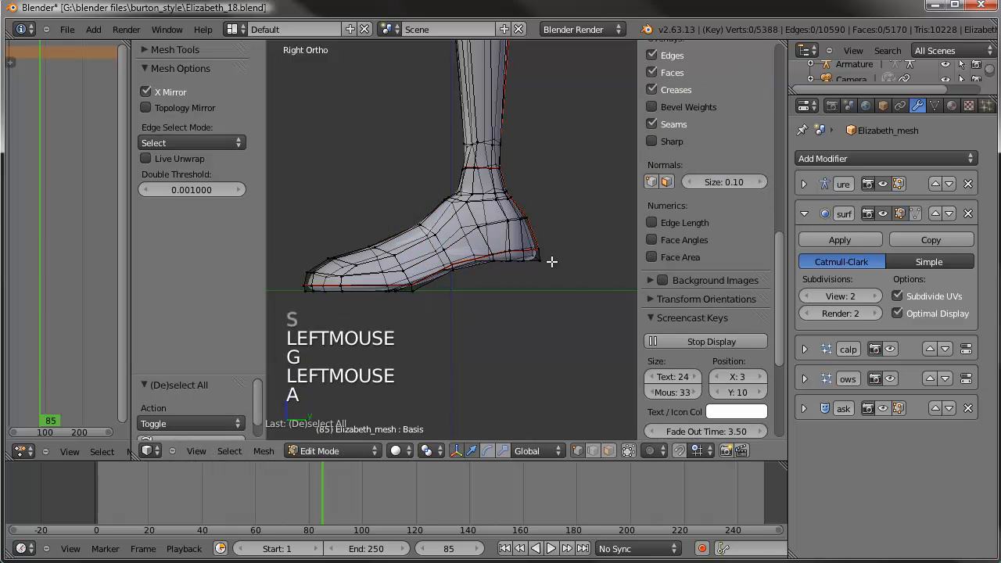
- Circle-select the lower heel vertices and move them about 0.03 forward and slightly up to round the heel
{"action": "key", "text": "c"}
{"action": "left_click", "coordinate": [563, 260]}
{"action": "right_click", "coordinate": [564, 258]}
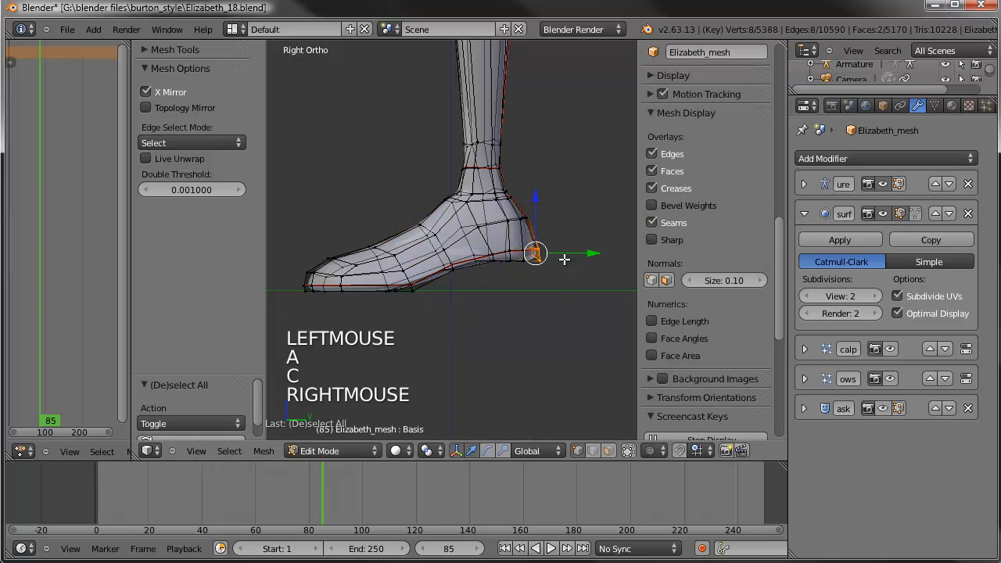
{"action": "key", "text": "g"}
{"action": "key", "text": "g"}
{"action": "left_click", "coordinate": [547, 254]}
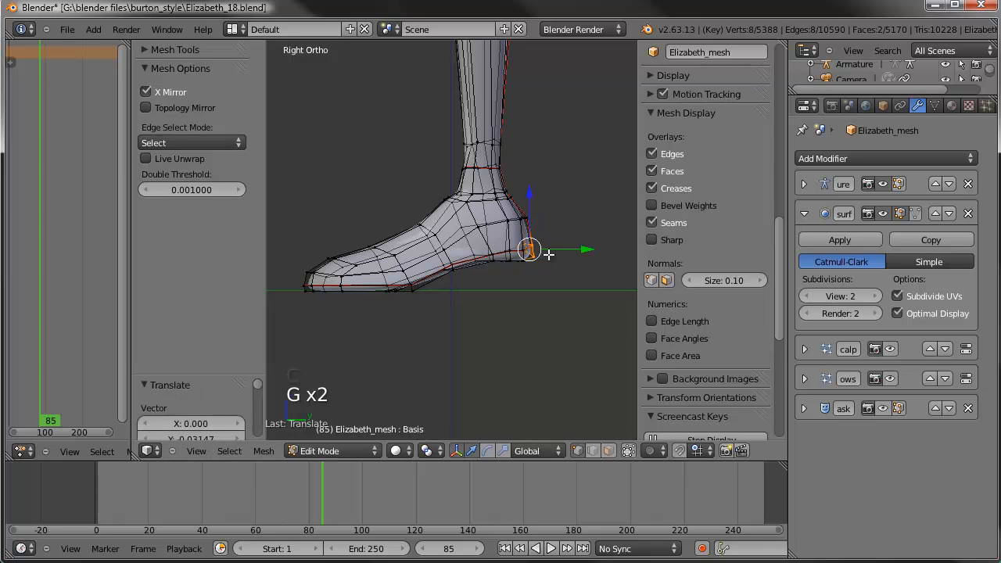
{"action": "key", "text": "a"}
- Return to Object Mode, check the whole figure, and save the file
{"action": "key", "text": "Tab"}
{"action": "scroll", "coordinate": [461, 248], "scroll_direction": "down", "scroll_amount": 2}
{"action": "scroll", "coordinate": [442, 247], "scroll_direction": "down", "scroll_amount": 1}
{"action": "middle_click_drag", "start_coordinate": [443, 248], "coordinate": [508, 235]}
{"action": "scroll", "coordinate": [508, 253], "scroll_direction": "down", "scroll_amount": 3}
{"action": "scroll", "coordinate": [508, 254], "scroll_direction": "down", "scroll_amount": 1}
{"action": "scroll", "coordinate": [503, 328], "scroll_direction": "down", "scroll_amount": 1, "text": "shift"}
{"action": "scroll", "coordinate": [503, 329], "scroll_direction": "down", "scroll_amount": 2}
{"action": "left_click", "coordinate": [66, 29]}
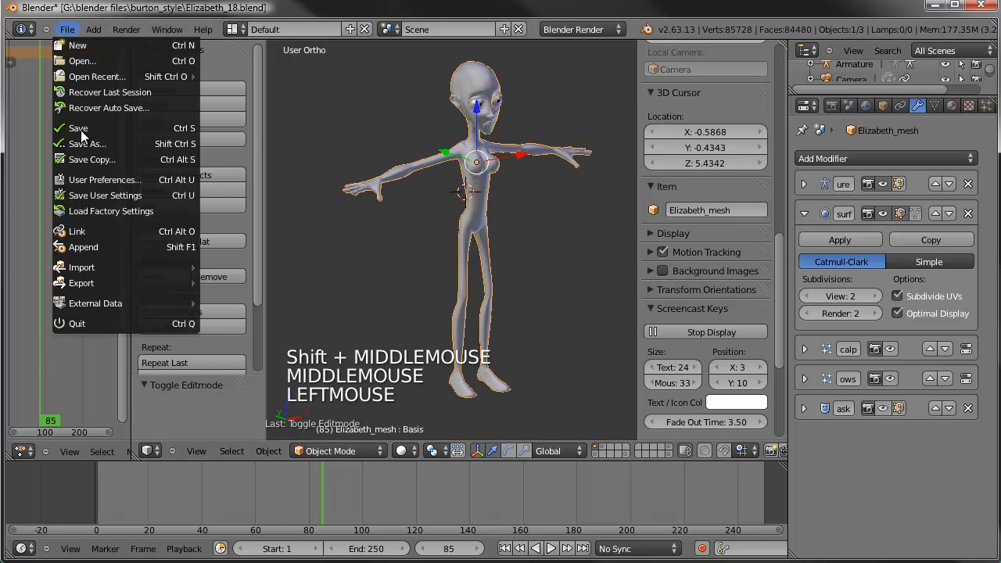
{"action": "left_click", "coordinate": [79, 128]}
- Rename the Hair_scalp particle system to Elizabeth_Hair_scalp
{"action": "middle_click_drag", "start_coordinate": [535, 146], "coordinate": [476, 145], "text": "shift"}
{"action": "scroll", "coordinate": [521, 218], "scroll_direction": "up", "scroll_amount": 1}
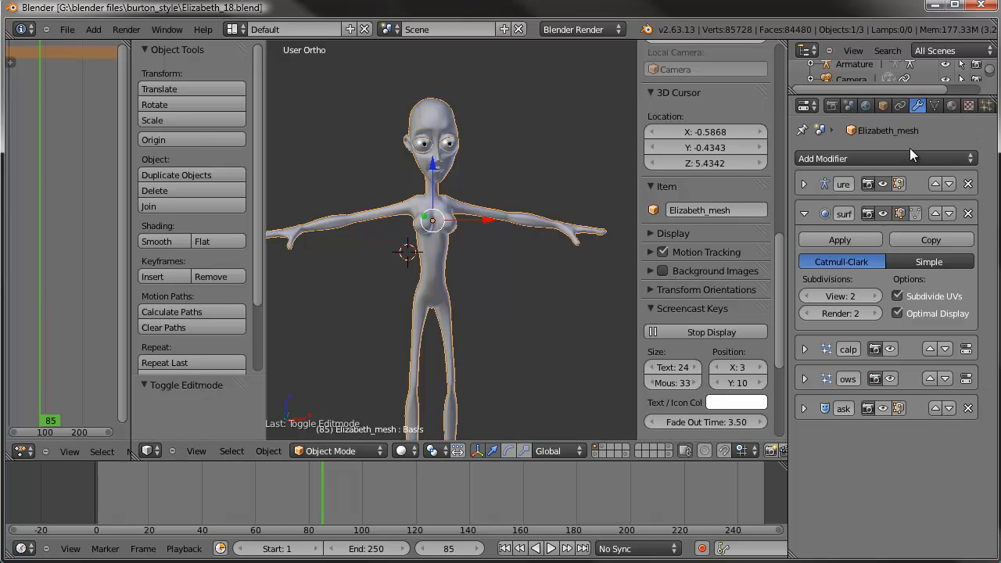
{"action": "left_click", "coordinate": [986, 106]}
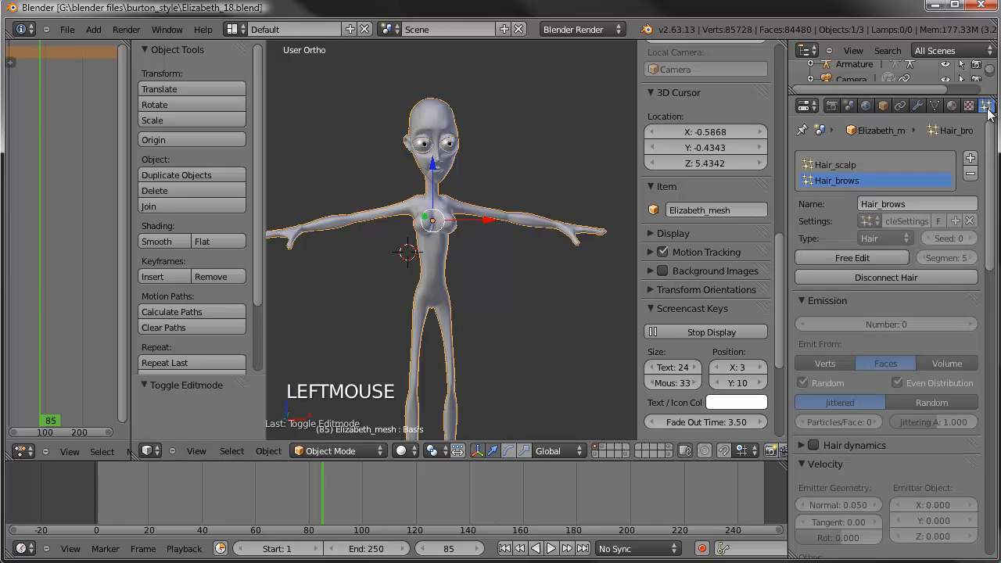
{"action": "left_click", "coordinate": [835, 164]}
{"action": "left_click", "coordinate": [933, 204]}
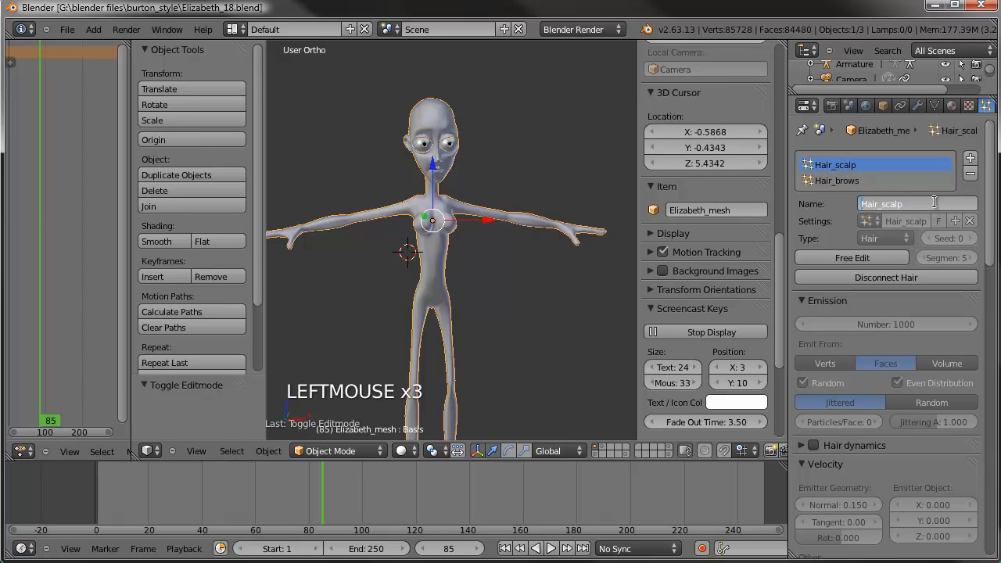
{"action": "key", "text": "Home"}
{"action": "type", "text": "Elizabeth"}
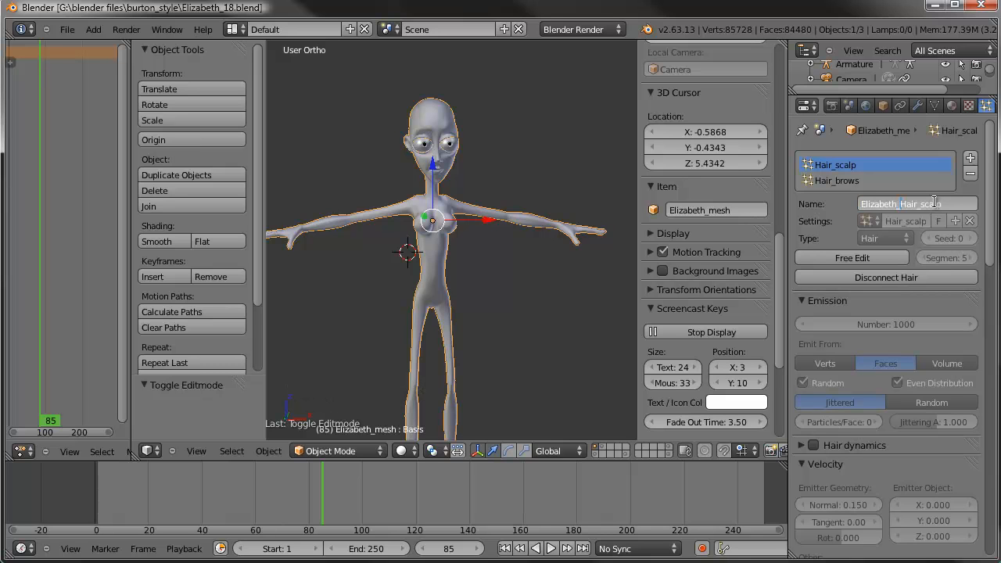
{"action": "key", "text": "Return"}
- Rename the Hair_brows particle system to Elizabeth_Hair_brows
{"action": "left_click", "coordinate": [836, 181]}
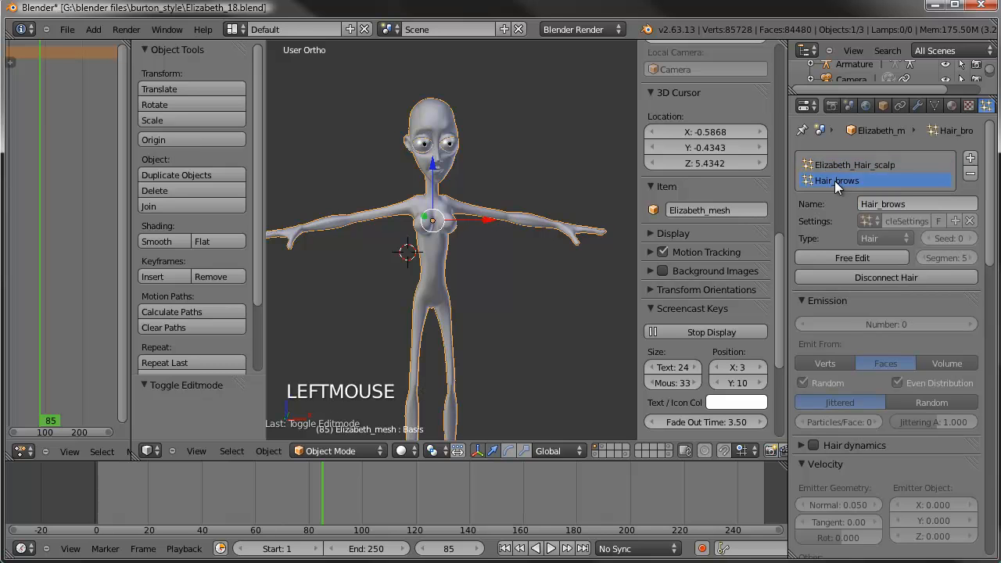
{"action": "left_click", "coordinate": [893, 203]}
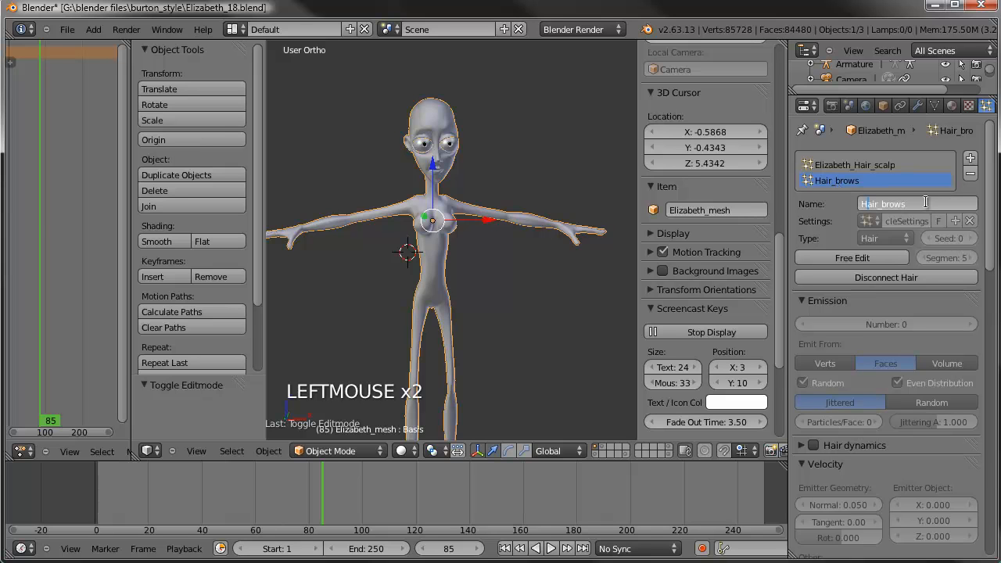
{"action": "type", "text": "_"}
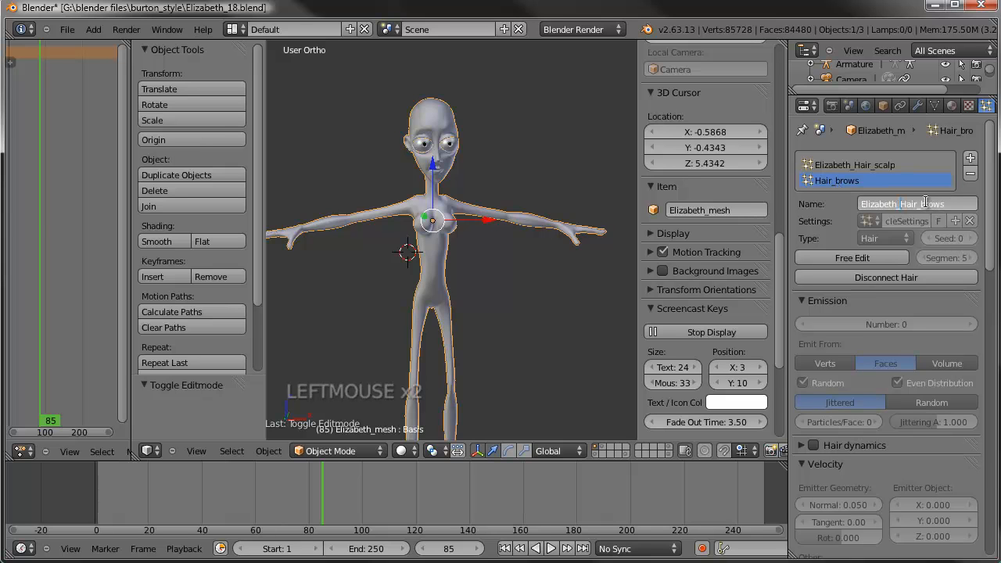
{"action": "key", "text": "Return"}
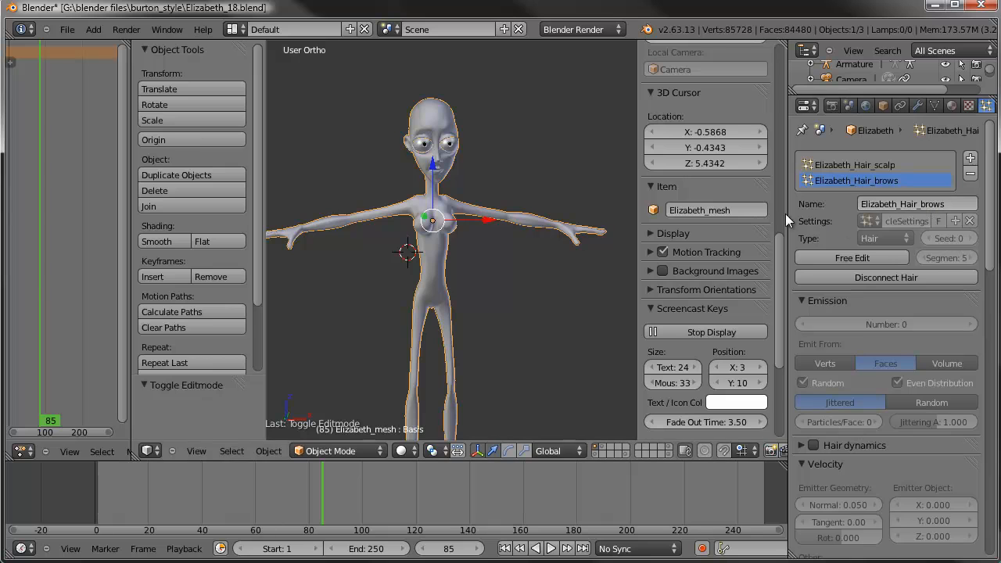
- Make Elizabeth_Hair_scalp the active particle system and switch the mesh to Particle Mode
{"action": "left_click", "coordinate": [853, 165]}
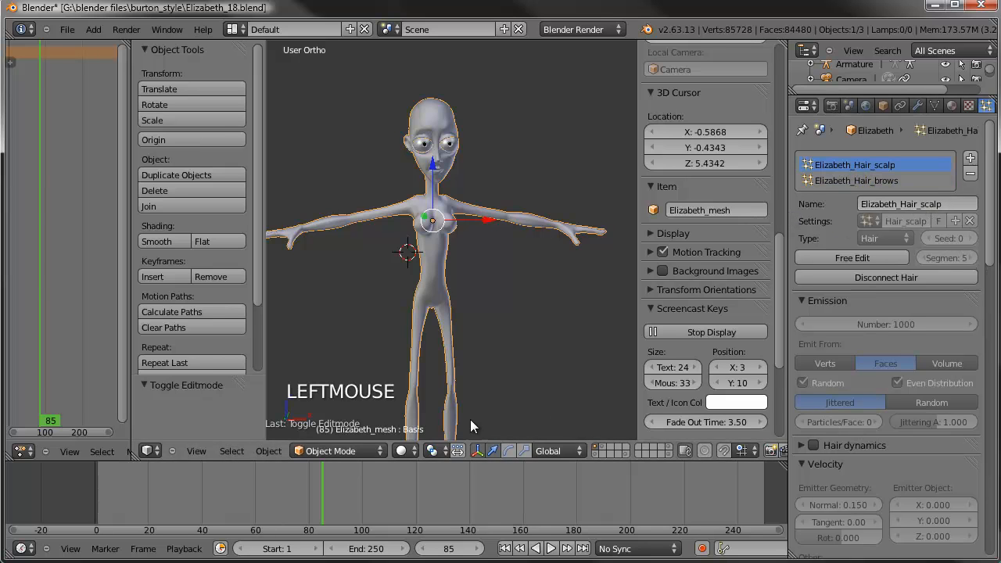
{"action": "left_click", "coordinate": [339, 450]}
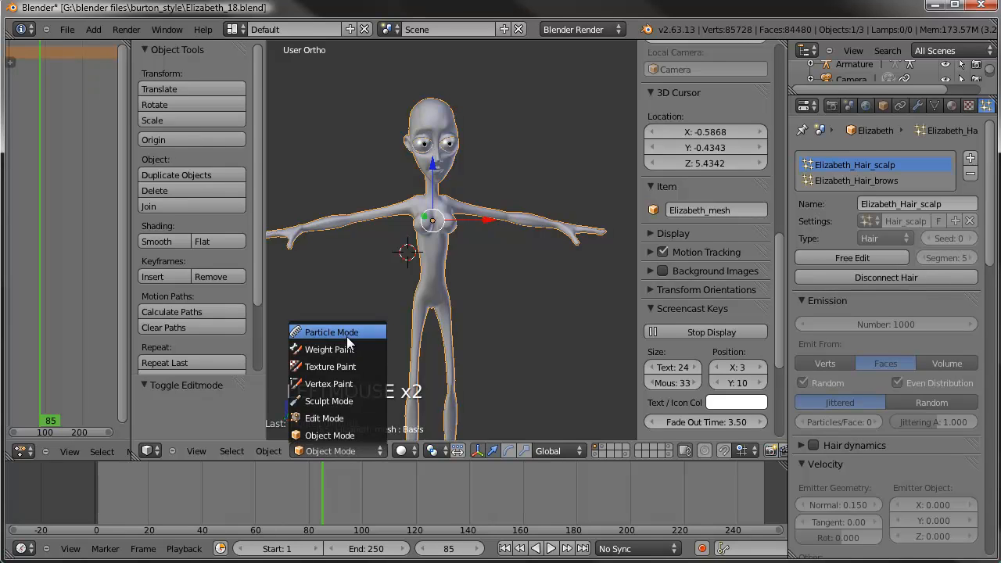
{"action": "left_click", "coordinate": [346, 335]}
- Widen the modifier stack, turn on viewport display of the HAIR_scalp modifier, and view the haired head from the side
{"action": "left_click", "coordinate": [917, 105]}
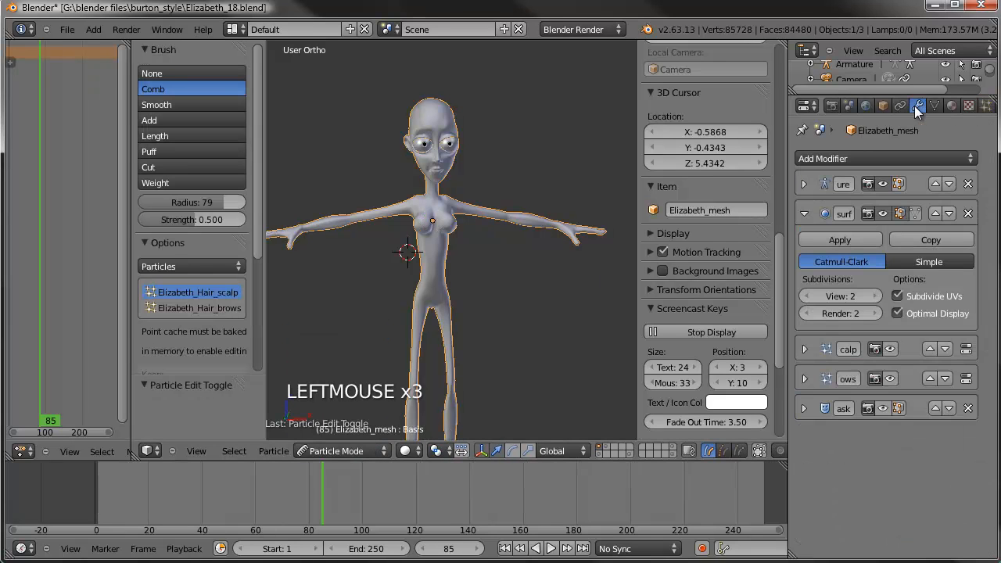
{"action": "left_click_drag", "start_coordinate": [792, 352], "coordinate": [729, 352]}
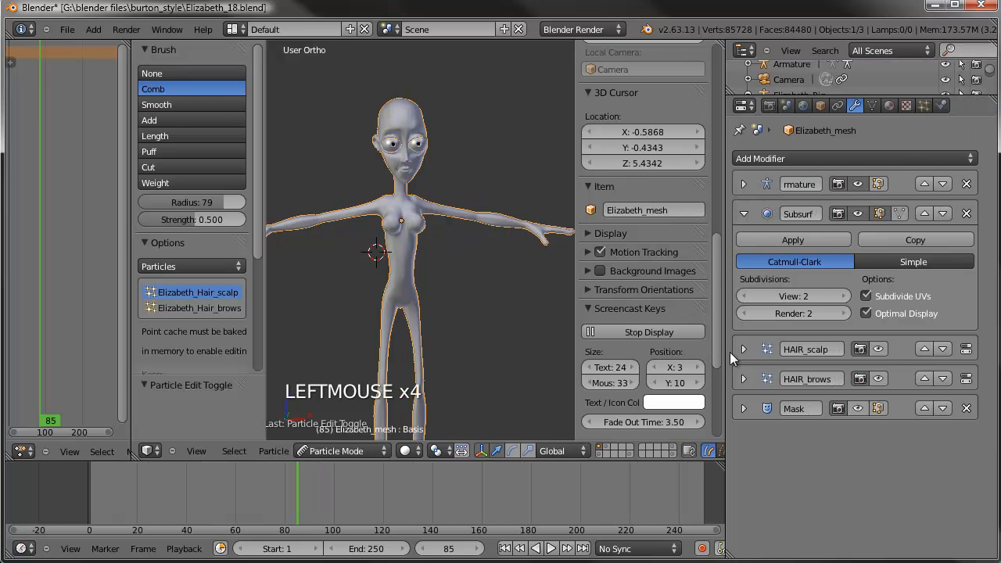
{"action": "left_click", "coordinate": [414, 147]}
{"action": "middle_click_drag", "start_coordinate": [414, 147], "coordinate": [425, 241], "text": "shift"}
{"action": "key", "text": "KP_3"}
{"action": "scroll", "coordinate": [434, 222], "scroll_direction": "up", "scroll_amount": 1}
{"action": "scroll", "coordinate": [434, 222], "scroll_direction": "up", "scroll_amount": 1}
{"action": "middle_click_drag", "start_coordinate": [562, 245], "coordinate": [440, 131]}
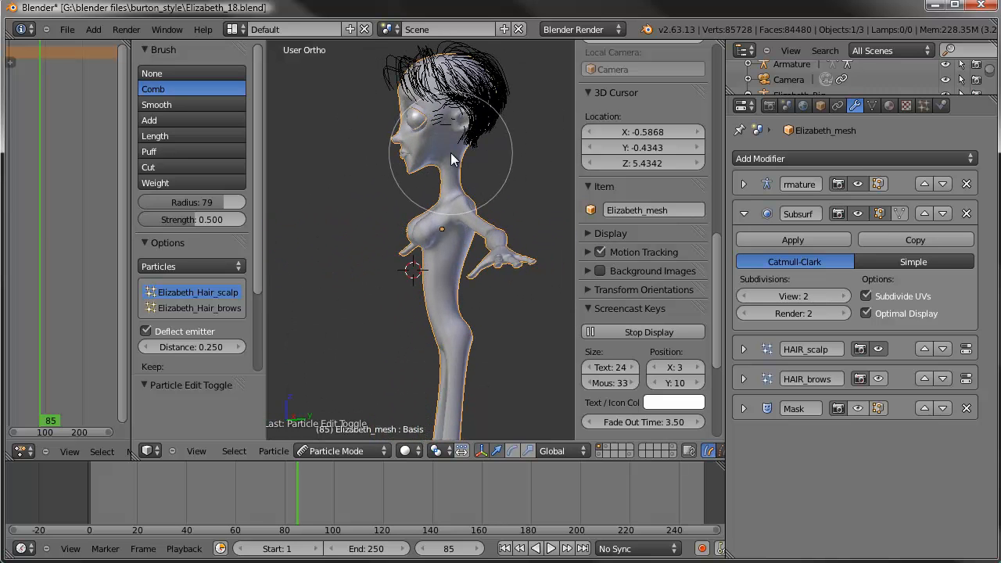
{"action": "key", "text": "KP_3"}
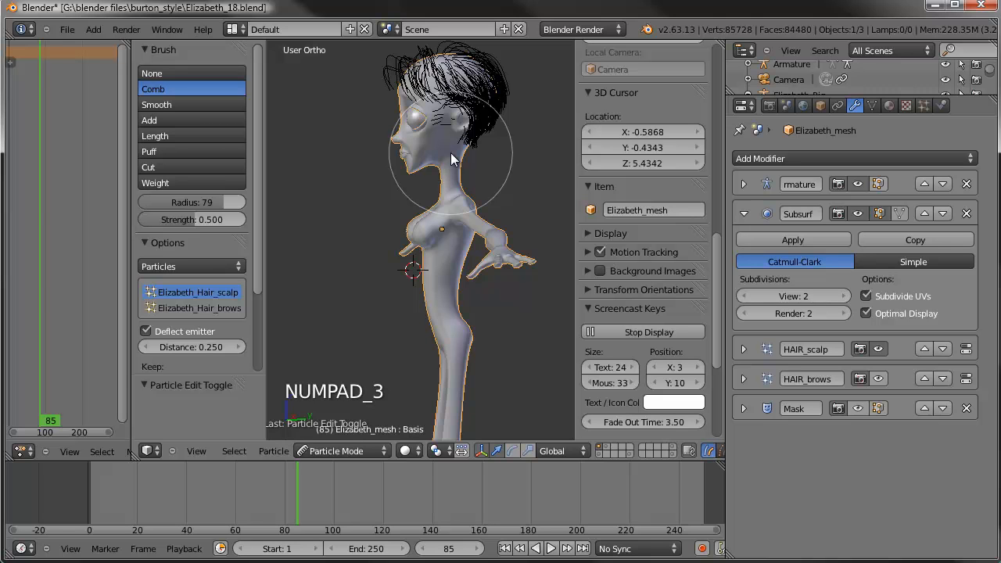
{"action": "middle_click_drag", "start_coordinate": [451, 155], "coordinate": [444, 175], "text": "shift"}
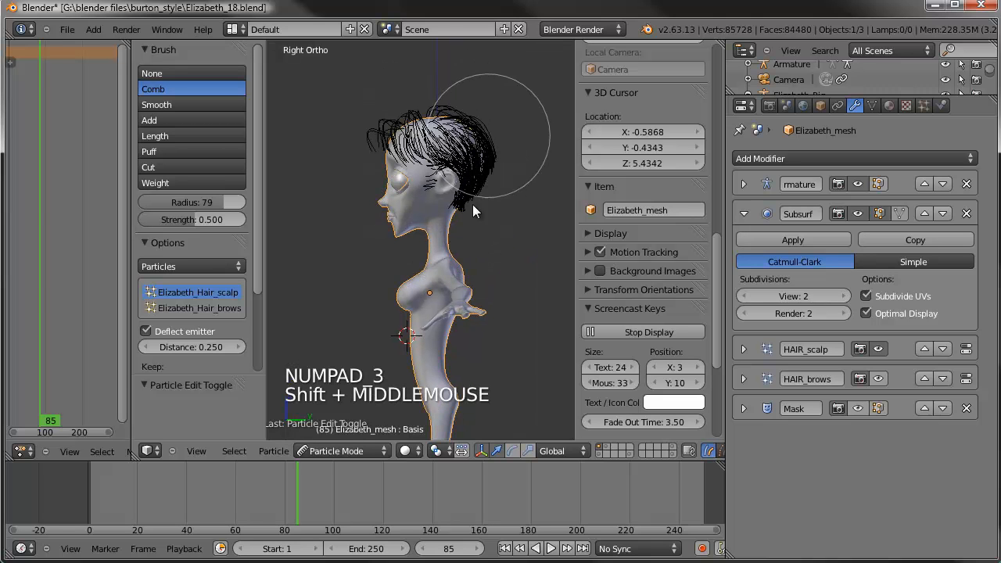
- Lengthen the scalp hair at the back and side of the head with the Length brush set to Grow
{"action": "left_click_drag", "start_coordinate": [518, 145], "coordinate": [514, 251]}
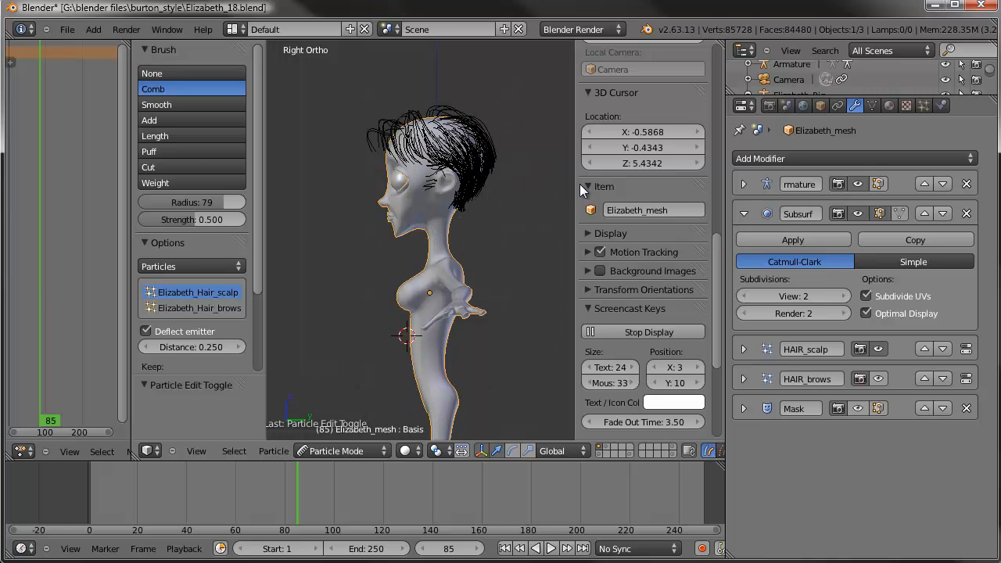
{"action": "left_click", "coordinate": [166, 136]}
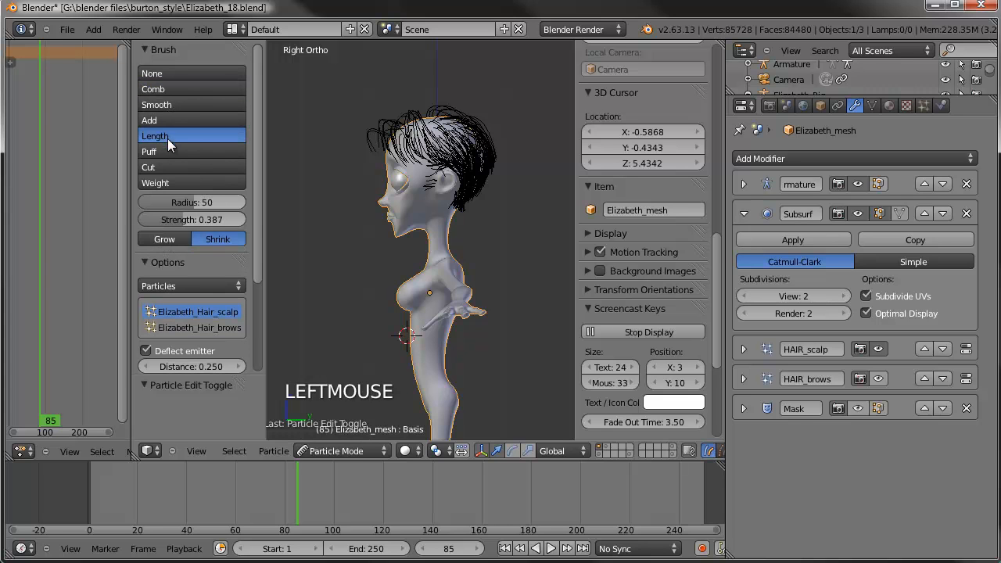
{"action": "left_click", "coordinate": [168, 238]}
{"action": "mouse_move", "coordinate": [490, 184]}
{"action": "left_mouse_down"}
{"action": "mouse_move", "coordinate": [472, 198]}
{"action": "mouse_move", "coordinate": [439, 147]}
{"action": "mouse_move", "coordinate": [404, 132]}
{"action": "mouse_move", "coordinate": [383, 144]}
{"action": "left_mouse_up"}
{"action": "mouse_move", "coordinate": [477, 160]}
{"action": "left_mouse_down"}
{"action": "mouse_move", "coordinate": [451, 223]}
{"action": "mouse_move", "coordinate": [465, 220]}
{"action": "mouse_move", "coordinate": [483, 190]}
{"action": "mouse_move", "coordinate": [471, 224]}
{"action": "mouse_move", "coordinate": [441, 239]}
{"action": "mouse_move", "coordinate": [493, 217]}
{"action": "mouse_move", "coordinate": [500, 187]}
{"action": "mouse_move", "coordinate": [447, 178]}
{"action": "left_mouse_up"}
{"action": "mouse_move", "coordinate": [509, 196]}
{"action": "left_mouse_down"}
{"action": "mouse_move", "coordinate": [480, 230]}
{"action": "mouse_move", "coordinate": [484, 223]}
{"action": "mouse_move", "coordinate": [408, 154]}
{"action": "left_mouse_up"}
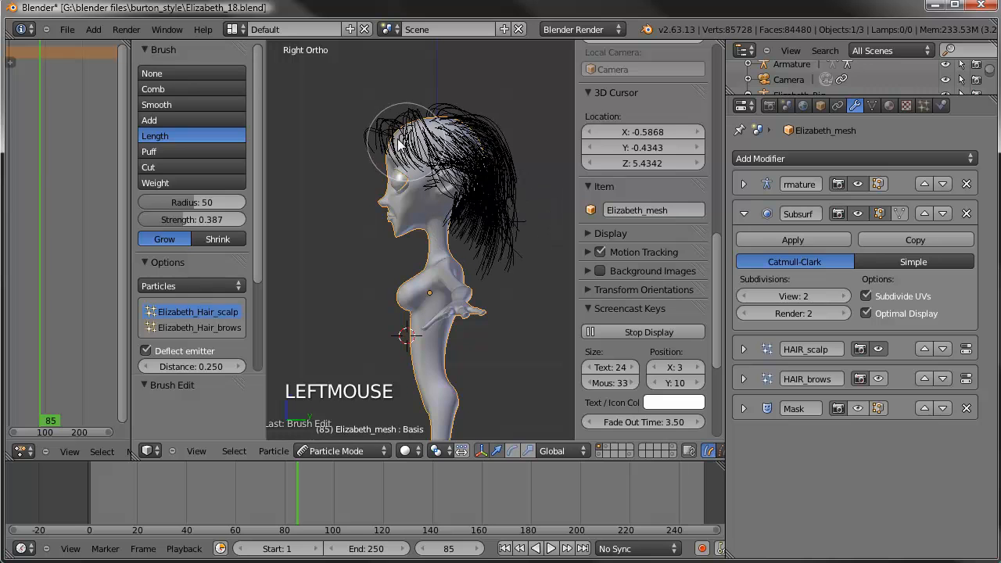
- Keep growing the scalp hair with the Length brush from front and side views, including the strands near the face
{"action": "mouse_move", "coordinate": [566, 381]}
{"action": "middle_mouse_down"}
{"action": "mouse_move", "coordinate": [500, 269]}
{"action": "mouse_move", "coordinate": [588, 269]}
{"action": "mouse_move", "coordinate": [677, 448]}
{"action": "mouse_move", "coordinate": [618, 453]}
{"action": "middle_mouse_up"}
{"action": "left_click", "coordinate": [611, 451]}
{"action": "left_click", "coordinate": [611, 451]}
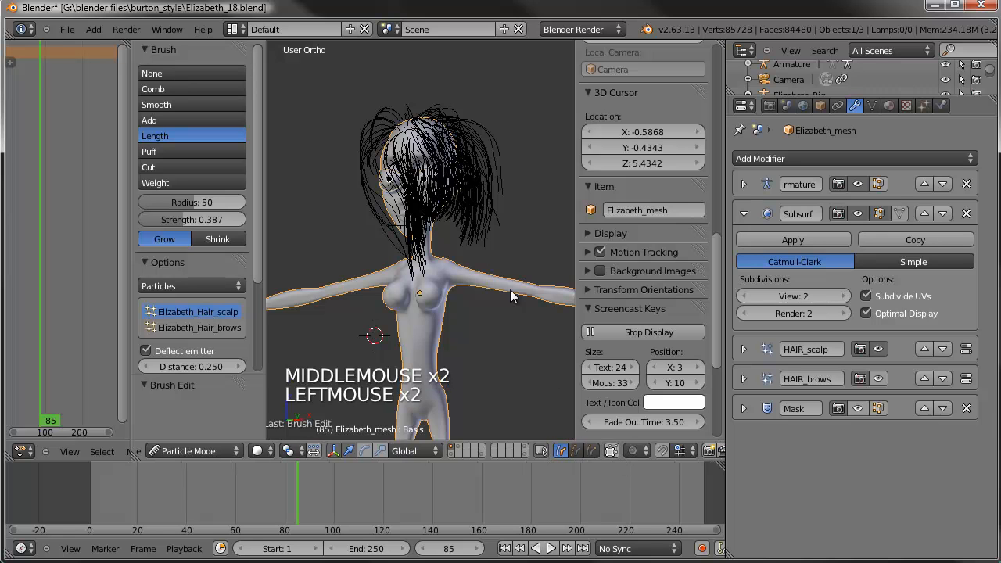
{"action": "key", "text": "KP_1"}
{"action": "mouse_move", "coordinate": [458, 237]}
{"action": "left_mouse_down"}
{"action": "mouse_move", "coordinate": [419, 216]}
{"action": "mouse_move", "coordinate": [476, 225]}
{"action": "mouse_move", "coordinate": [451, 204]}
{"action": "mouse_move", "coordinate": [515, 233]}
{"action": "mouse_move", "coordinate": [516, 224]}
{"action": "mouse_move", "coordinate": [459, 204]}
{"action": "left_mouse_up"}
{"action": "key", "text": "KP_3"}
{"action": "mouse_move", "coordinate": [417, 172]}
{"action": "left_mouse_down"}
{"action": "mouse_move", "coordinate": [378, 150]}
{"action": "mouse_move", "coordinate": [456, 201]}
{"action": "mouse_move", "coordinate": [412, 195]}
{"action": "left_mouse_up"}
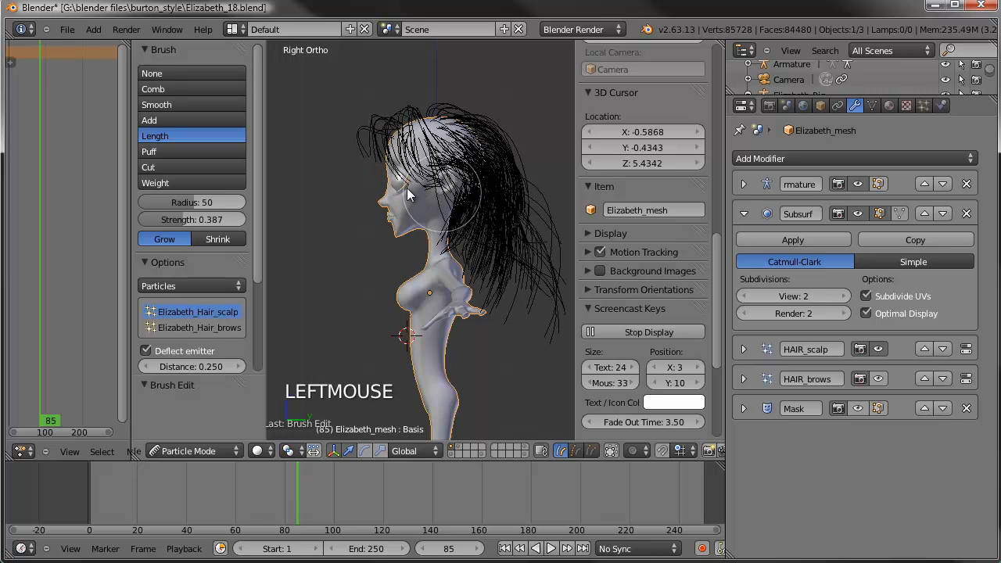
{"action": "mouse_move", "coordinate": [369, 152]}
{"action": "left_mouse_down"}
{"action": "mouse_move", "coordinate": [383, 161]}
{"action": "mouse_move", "coordinate": [341, 150]}
{"action": "mouse_move", "coordinate": [398, 166]}
{"action": "mouse_move", "coordinate": [402, 198]}
{"action": "left_mouse_up"}
{"action": "mouse_move", "coordinate": [441, 250]}
{"action": "left_mouse_down"}
{"action": "mouse_move", "coordinate": [492, 260]}
{"action": "mouse_move", "coordinate": [461, 234]}
{"action": "left_mouse_up"}
- Comb the long hair at the back of the head down and in toward the back in side view with the Comb brush
{"action": "left_click", "coordinate": [167, 89]}
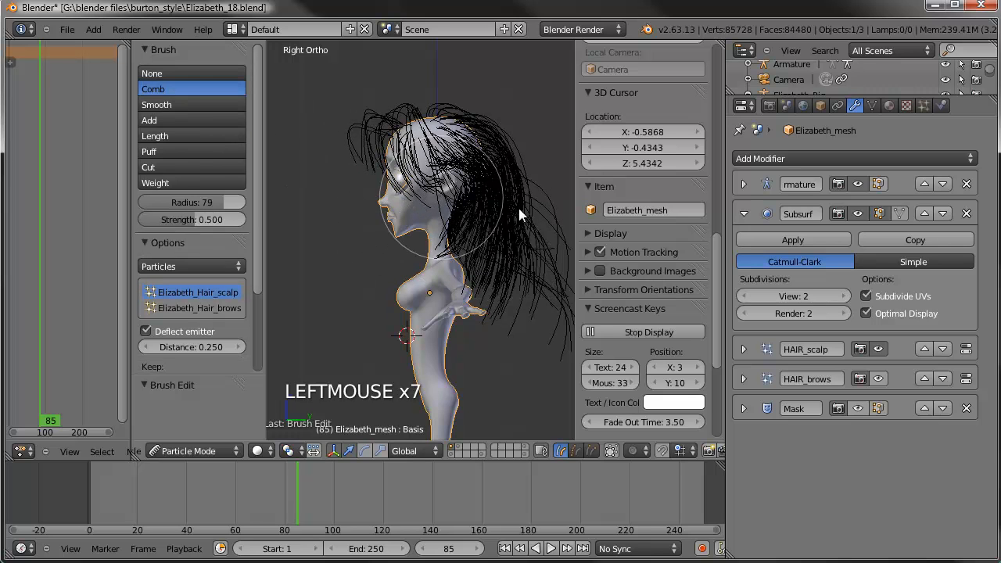
{"action": "mouse_move", "coordinate": [536, 211]}
{"action": "left_mouse_down"}
{"action": "mouse_move", "coordinate": [519, 244]}
{"action": "mouse_move", "coordinate": [484, 265]}
{"action": "left_mouse_up"}
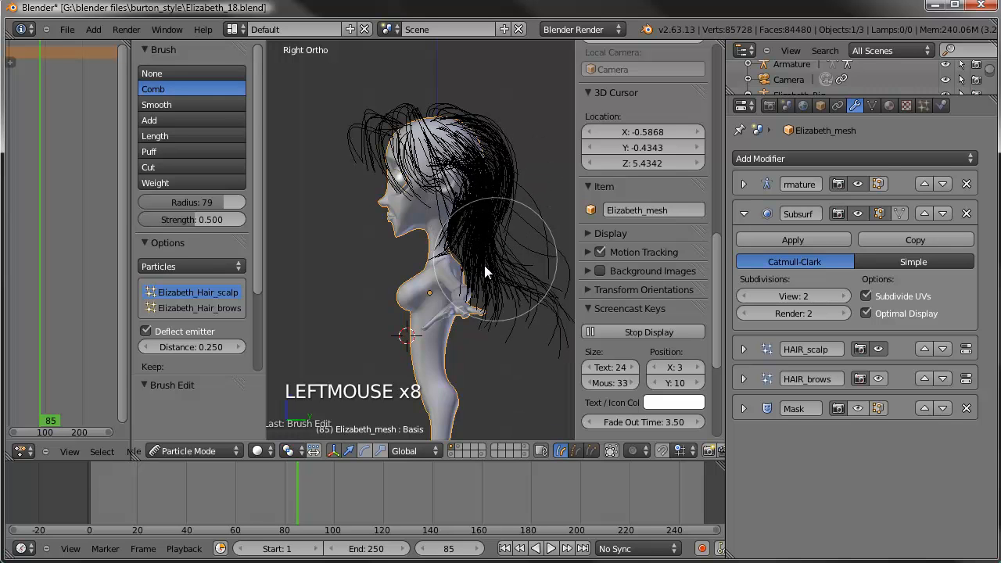
{"action": "scroll", "coordinate": [202, 290], "scroll_direction": "down", "scroll_amount": 4}
{"action": "scroll", "coordinate": [203, 291], "scroll_direction": "down", "scroll_amount": 2}
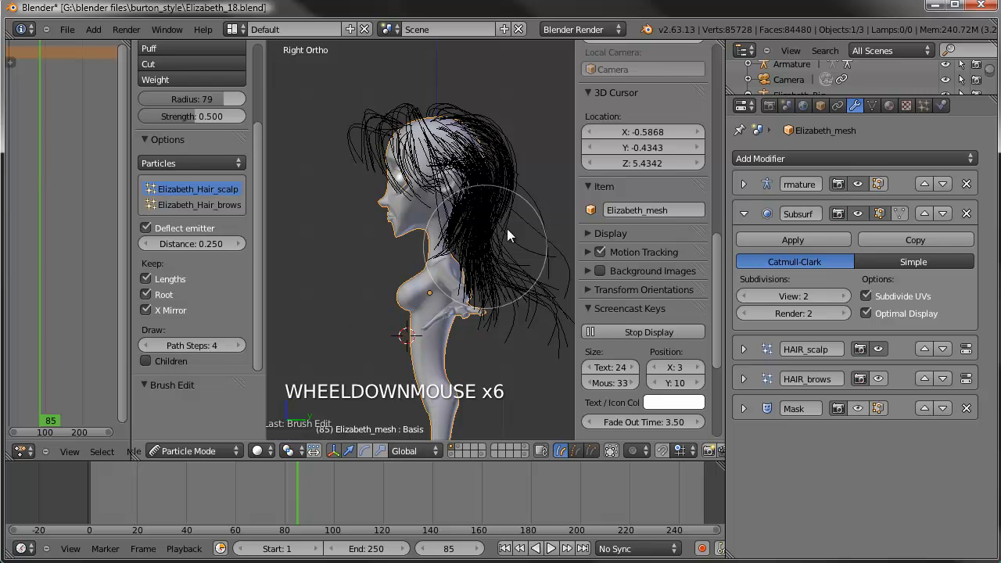
{"action": "mouse_move", "coordinate": [557, 208]}
{"action": "left_mouse_down"}
{"action": "mouse_move", "coordinate": [533, 241]}
{"action": "mouse_move", "coordinate": [540, 236]}
{"action": "mouse_move", "coordinate": [542, 262]}
{"action": "left_mouse_up"}
{"action": "left_click", "coordinate": [510, 160]}
{"action": "mouse_move", "coordinate": [511, 160]}
{"action": "left_mouse_down"}
{"action": "mouse_move", "coordinate": [495, 195]}
{"action": "mouse_move", "coordinate": [507, 221]}
{"action": "mouse_move", "coordinate": [498, 225]}
{"action": "mouse_move", "coordinate": [534, 267]}
{"action": "mouse_move", "coordinate": [519, 297]}
{"action": "mouse_move", "coordinate": [499, 293]}
{"action": "mouse_move", "coordinate": [518, 255]}
{"action": "mouse_move", "coordinate": [490, 262]}
{"action": "mouse_move", "coordinate": [529, 290]}
{"action": "mouse_move", "coordinate": [534, 334]}
{"action": "mouse_move", "coordinate": [525, 335]}
{"action": "left_mouse_up"}
{"action": "mouse_move", "coordinate": [461, 187]}
{"action": "left_mouse_down"}
{"action": "mouse_move", "coordinate": [452, 198]}
{"action": "mouse_move", "coordinate": [447, 180]}
{"action": "mouse_move", "coordinate": [442, 188]}
{"action": "mouse_move", "coordinate": [460, 234]}
{"action": "left_mouse_up"}
- Cut off the long back hair at about shoulder height with the Cut brush
{"action": "scroll", "coordinate": [188, 110], "scroll_direction": "up", "scroll_amount": 3}
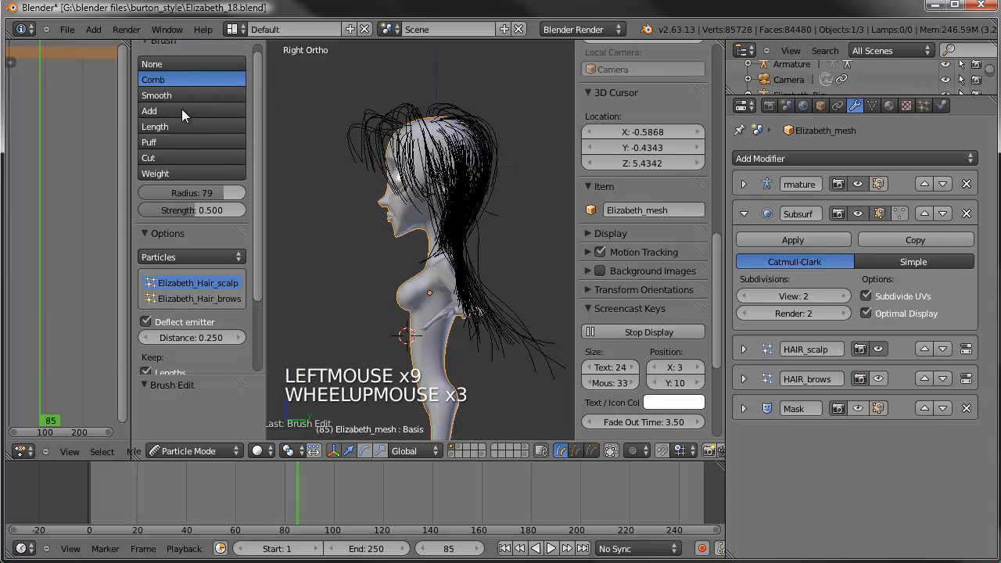
{"action": "left_click", "coordinate": [159, 155]}
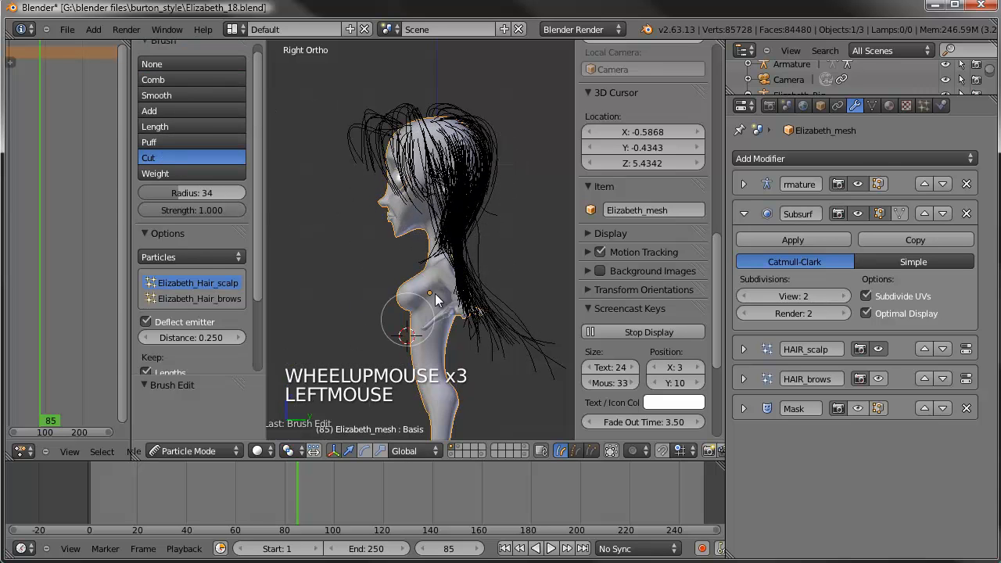
{"action": "left_click_drag", "start_coordinate": [503, 273], "coordinate": [450, 280]}
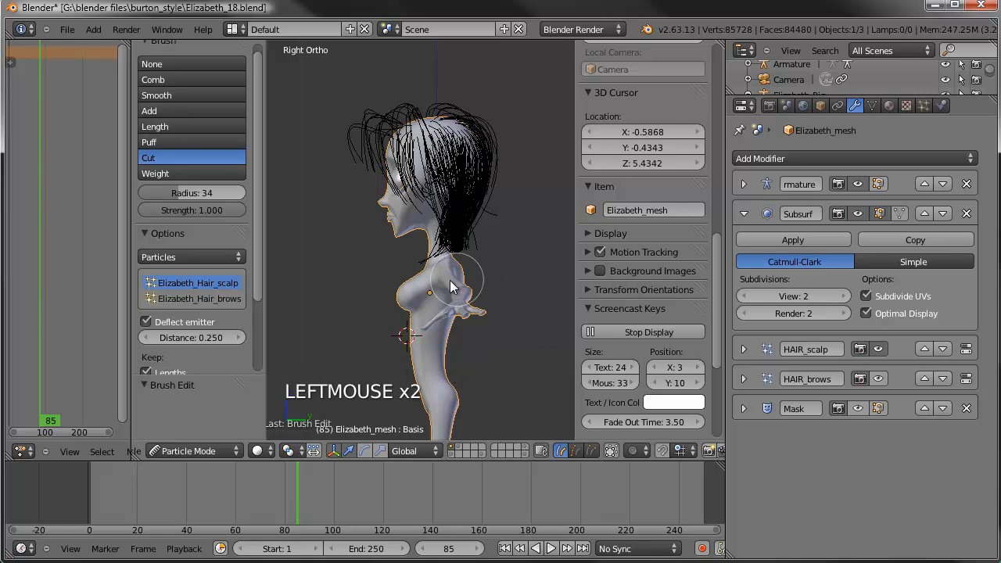
- Comb the trimmed hair at the nape toward the back with the Comb brush and check it from behind
{"action": "left_click", "coordinate": [174, 79]}
{"action": "mouse_move", "coordinate": [455, 231]}
{"action": "left_mouse_down"}
{"action": "mouse_move", "coordinate": [500, 247]}
{"action": "mouse_move", "coordinate": [492, 271]}
{"action": "mouse_move", "coordinate": [492, 215]}
{"action": "left_mouse_up"}
{"action": "middle_click_drag", "start_coordinate": [492, 215], "coordinate": [387, 225]}
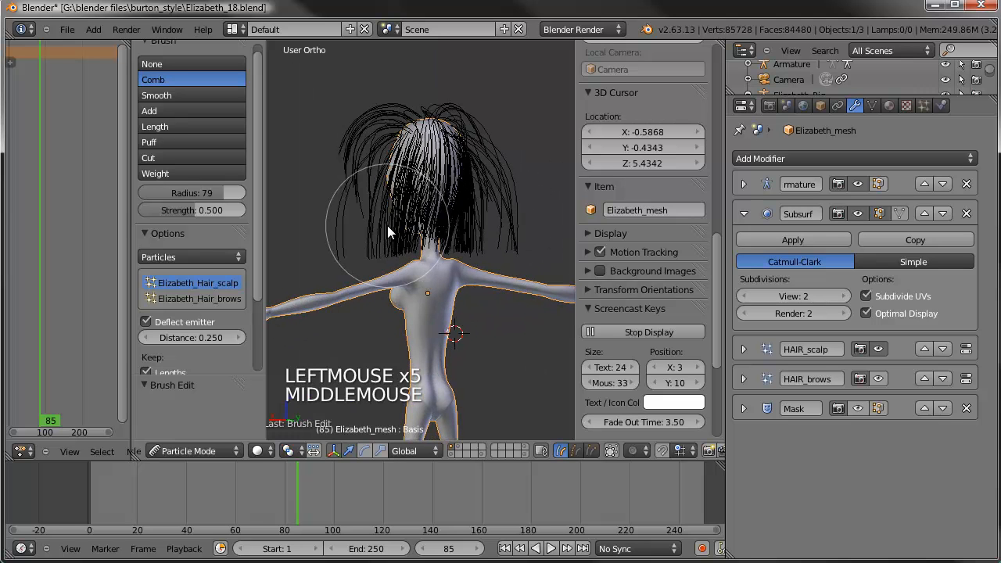
- Comb the flared hair on both sides of the head down and inward from the front view
{"action": "key", "text": "KP_1"}
{"action": "mouse_move", "coordinate": [522, 179]}
{"action": "left_mouse_down"}
{"action": "mouse_move", "coordinate": [502, 228]}
{"action": "mouse_move", "coordinate": [471, 249]}
{"action": "mouse_move", "coordinate": [379, 248]}
{"action": "left_mouse_up"}
{"action": "left_click_drag", "start_coordinate": [283, 188], "coordinate": [346, 253]}
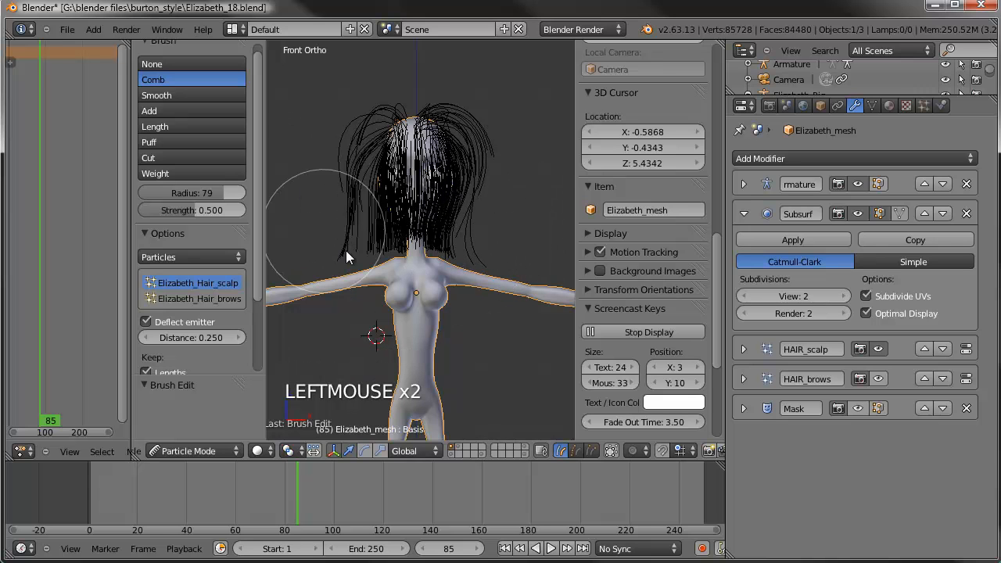
{"action": "mouse_move", "coordinate": [346, 160]}
{"action": "left_mouse_down"}
{"action": "mouse_move", "coordinate": [356, 247]}
{"action": "mouse_move", "coordinate": [373, 260]}
{"action": "left_mouse_up"}
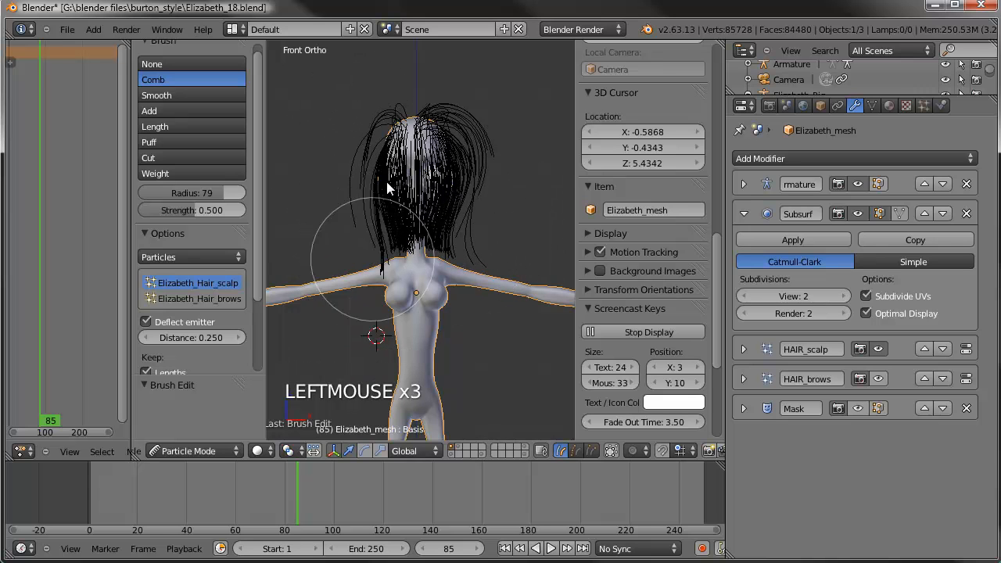
{"action": "left_click_drag", "start_coordinate": [320, 153], "coordinate": [385, 146]}
{"action": "mouse_move", "coordinate": [487, 112]}
{"action": "left_mouse_down"}
{"action": "mouse_move", "coordinate": [498, 197]}
{"action": "mouse_move", "coordinate": [480, 248]}
{"action": "left_mouse_up"}
{"action": "left_click_drag", "start_coordinate": [493, 203], "coordinate": [476, 255]}
{"action": "mouse_move", "coordinate": [370, 161]}
{"action": "left_mouse_down"}
{"action": "mouse_move", "coordinate": [341, 150]}
{"action": "mouse_move", "coordinate": [351, 119]}
{"action": "left_mouse_up"}
- Move closer to the head and comb the remaining outer side strands and the hair over the crown
{"action": "scroll", "coordinate": [369, 141], "scroll_direction": "up", "scroll_amount": 1}
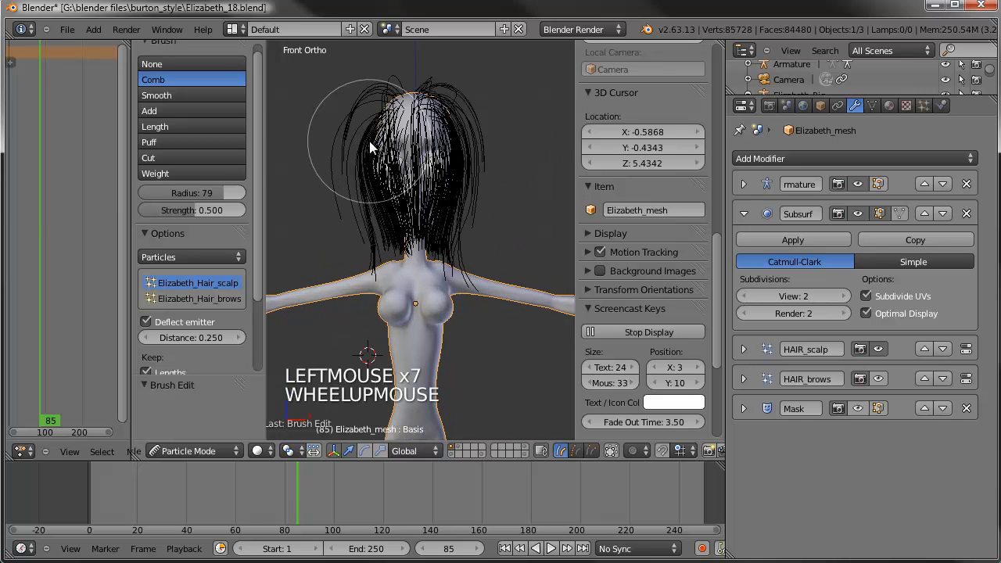
{"action": "middle_click_drag", "start_coordinate": [369, 140], "coordinate": [367, 164], "text": "shift"}
{"action": "mouse_move", "coordinate": [338, 117]}
{"action": "left_mouse_down"}
{"action": "mouse_move", "coordinate": [343, 223]}
{"action": "mouse_move", "coordinate": [381, 235]}
{"action": "left_mouse_up"}
{"action": "mouse_move", "coordinate": [521, 118]}
{"action": "left_mouse_down"}
{"action": "mouse_move", "coordinate": [498, 128]}
{"action": "mouse_move", "coordinate": [509, 208]}
{"action": "mouse_move", "coordinate": [474, 283]}
{"action": "left_mouse_up"}
{"action": "mouse_move", "coordinate": [440, 132]}
{"action": "left_mouse_down"}
{"action": "mouse_move", "coordinate": [435, 160]}
{"action": "mouse_move", "coordinate": [397, 133]}
{"action": "mouse_move", "coordinate": [400, 123]}
{"action": "mouse_move", "coordinate": [390, 131]}
{"action": "left_mouse_up"}
{"action": "mouse_move", "coordinate": [467, 200]}
{"action": "left_mouse_down"}
{"action": "mouse_move", "coordinate": [404, 258]}
{"action": "mouse_move", "coordinate": [482, 252]}
{"action": "mouse_move", "coordinate": [486, 145]}
{"action": "mouse_move", "coordinate": [457, 82]}
{"action": "mouse_move", "coordinate": [496, 105]}
{"action": "mouse_move", "coordinate": [518, 163]}
{"action": "mouse_move", "coordinate": [498, 259]}
{"action": "mouse_move", "coordinate": [440, 135]}
{"action": "mouse_move", "coordinate": [427, 139]}
{"action": "left_mouse_up"}
- Zoom in on the head in right view and comb the hair on the side near the crown
{"action": "key", "text": "KP_3"}
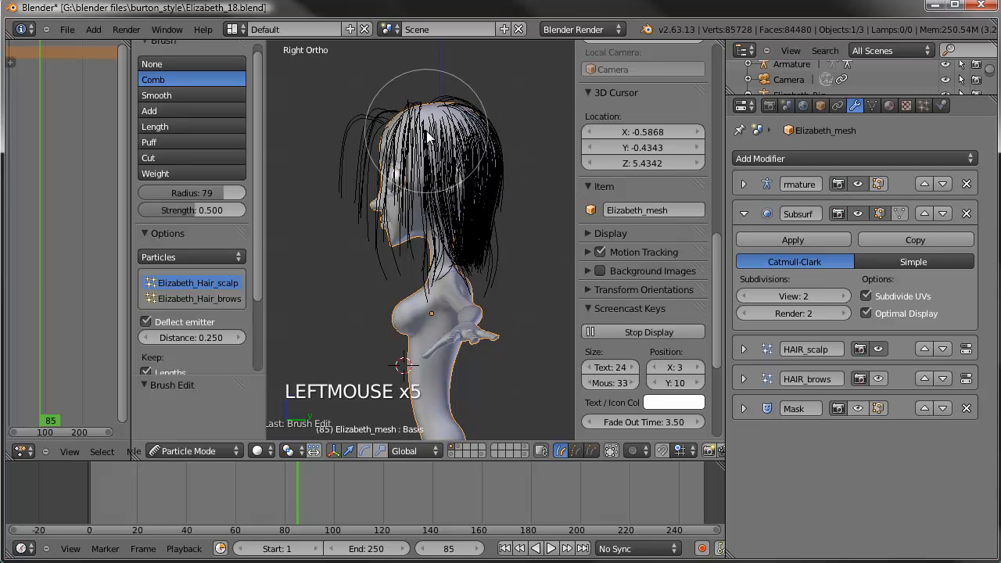
{"action": "scroll", "coordinate": [435, 111], "scroll_direction": "up", "scroll_amount": 3}
{"action": "middle_click_drag", "start_coordinate": [435, 111], "coordinate": [459, 198], "text": "shift"}
{"action": "mouse_move", "coordinate": [459, 198]}
{"action": "left_mouse_down"}
{"action": "mouse_move", "coordinate": [457, 168]}
{"action": "mouse_move", "coordinate": [449, 179]}
{"action": "left_mouse_up"}
{"action": "middle_click_drag", "start_coordinate": [450, 179], "coordinate": [525, 192]}
- Comb the strands beside the forehead and temples outward and down in a close front view
{"action": "key", "text": "KP_1"}
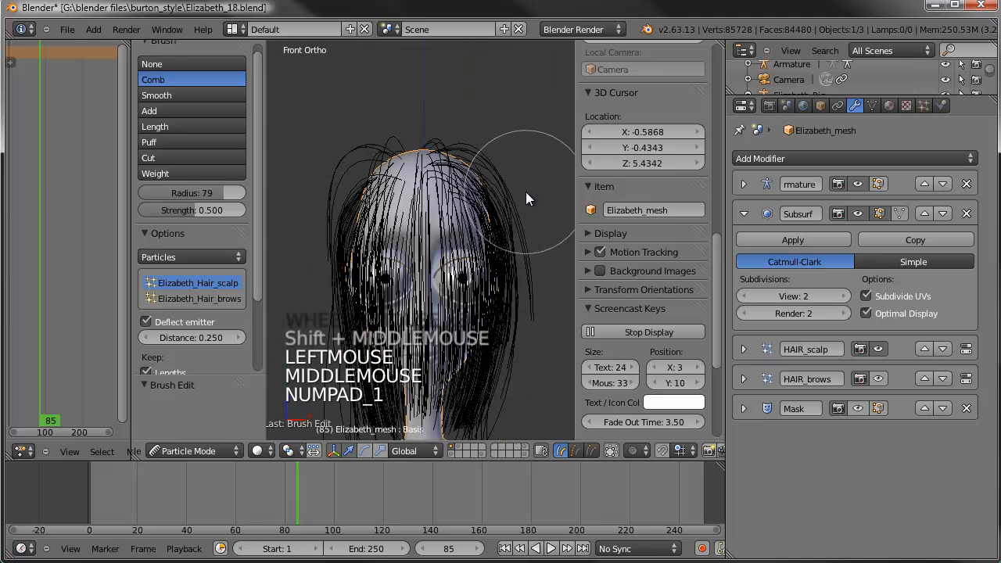
{"action": "left_click_drag", "start_coordinate": [313, 178], "coordinate": [327, 202]}
{"action": "mouse_move", "coordinate": [392, 192]}
{"action": "left_mouse_down"}
{"action": "mouse_move", "coordinate": [354, 182]}
{"action": "mouse_move", "coordinate": [326, 231]}
{"action": "mouse_move", "coordinate": [333, 261]}
{"action": "left_mouse_up"}
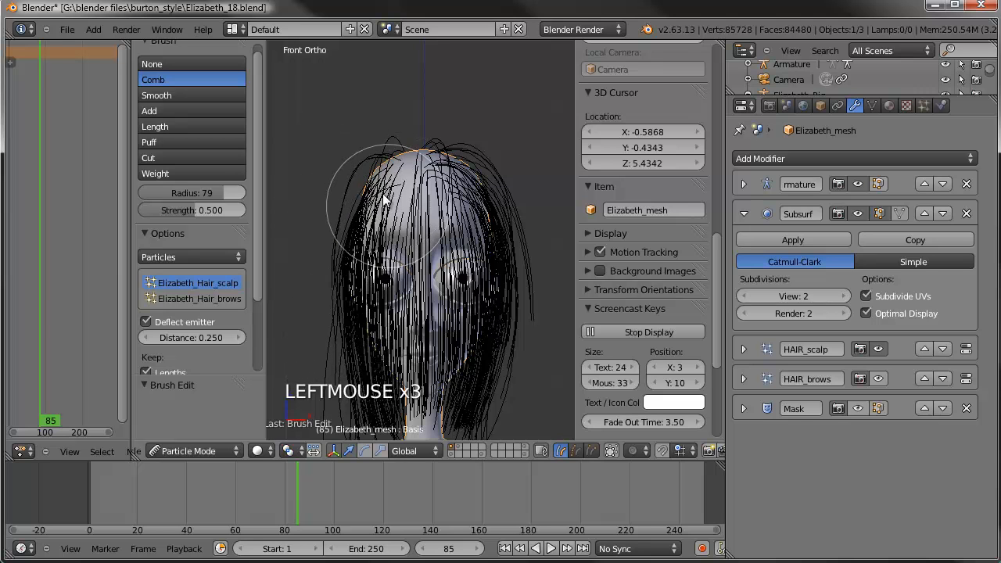
{"action": "left_click_drag", "start_coordinate": [378, 168], "coordinate": [381, 188]}
{"action": "left_click_drag", "start_coordinate": [465, 190], "coordinate": [467, 196]}
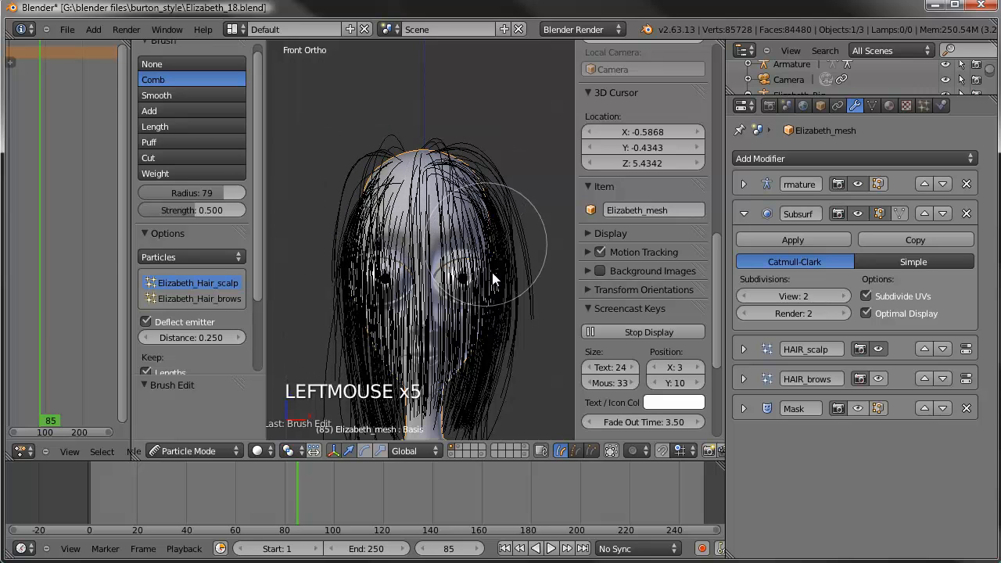
- Comb the outer side strands inward and trim the hair ends level above the shoulders with the Cut brush
{"action": "middle_click_drag", "start_coordinate": [501, 283], "coordinate": [487, 158], "text": "shift"}
{"action": "mouse_move", "coordinate": [540, 188]}
{"action": "left_mouse_down"}
{"action": "mouse_move", "coordinate": [535, 209]}
{"action": "mouse_move", "coordinate": [499, 229]}
{"action": "left_mouse_up"}
{"action": "left_click", "coordinate": [148, 157]}
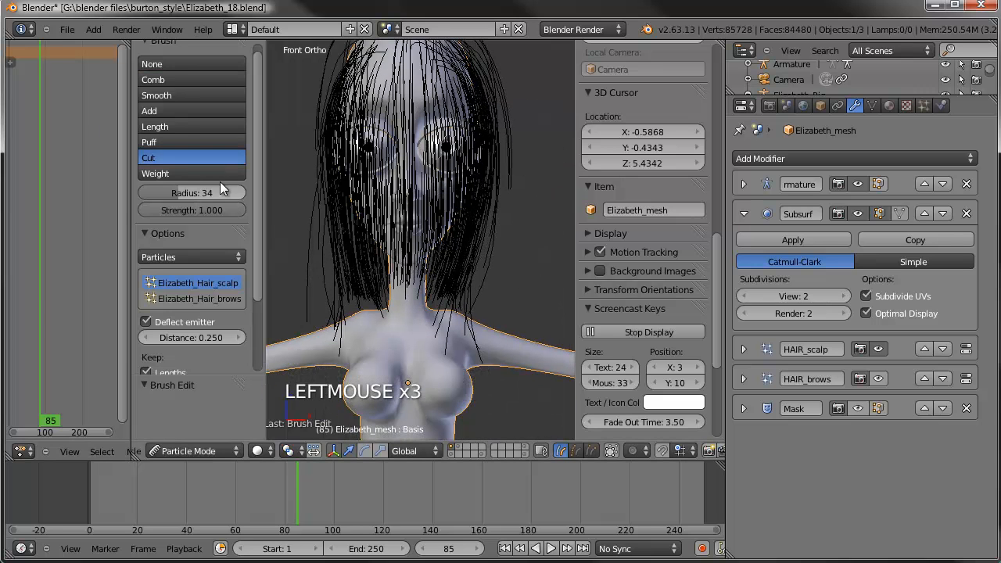
{"action": "left_click_drag", "start_coordinate": [311, 323], "coordinate": [492, 331]}
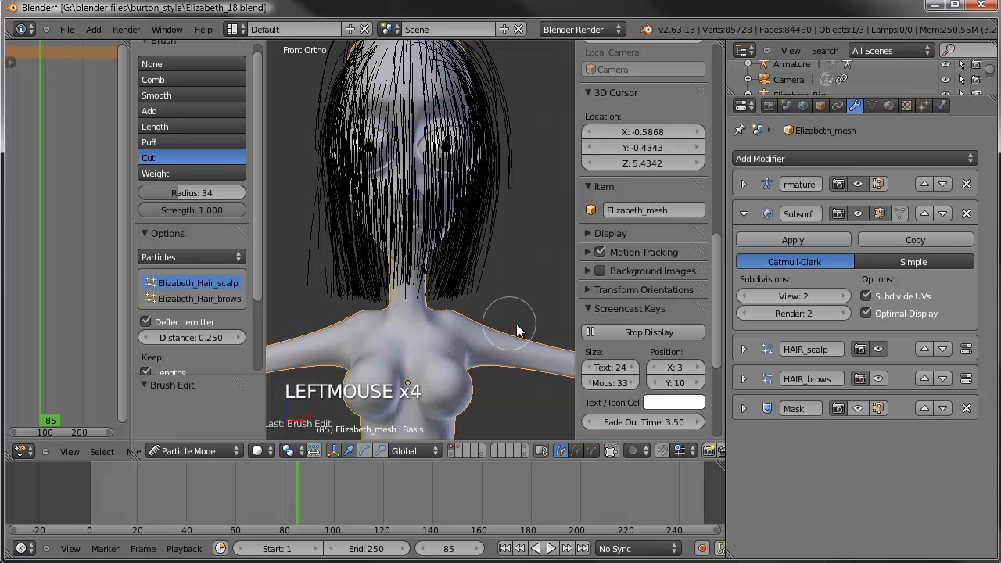
- Comb the loose strands in front of the face down and back over the forehead in right view
{"action": "key", "text": "KP_3"}
{"action": "middle_click_drag", "start_coordinate": [399, 254], "coordinate": [454, 316], "text": "shift"}
{"action": "left_click", "coordinate": [168, 79]}
{"action": "mouse_move", "coordinate": [376, 94]}
{"action": "left_mouse_down"}
{"action": "mouse_move", "coordinate": [371, 177]}
{"action": "mouse_move", "coordinate": [391, 261]}
{"action": "mouse_move", "coordinate": [347, 171]}
{"action": "mouse_move", "coordinate": [351, 257]}
{"action": "left_mouse_up"}
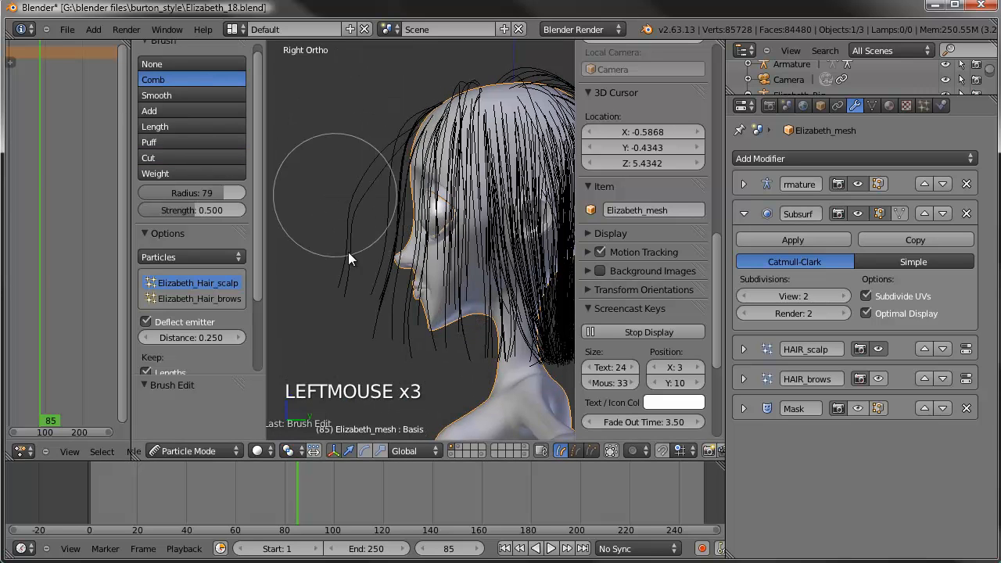
{"action": "mouse_move", "coordinate": [331, 185]}
{"action": "left_mouse_down"}
{"action": "mouse_move", "coordinate": [353, 174]}
{"action": "mouse_move", "coordinate": [394, 289]}
{"action": "left_mouse_up"}
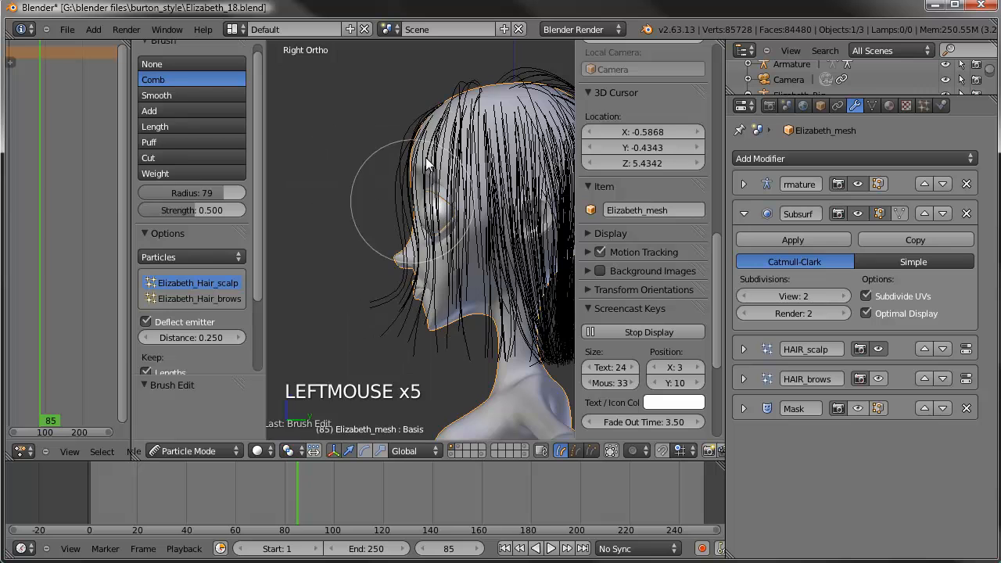
{"action": "mouse_move", "coordinate": [419, 125]}
{"action": "left_mouse_down"}
{"action": "mouse_move", "coordinate": [420, 150]}
{"action": "mouse_move", "coordinate": [409, 116]}
{"action": "left_mouse_up"}
{"action": "mouse_move", "coordinate": [414, 174]}
{"action": "left_mouse_down"}
{"action": "mouse_move", "coordinate": [403, 146]}
{"action": "mouse_move", "coordinate": [402, 170]}
{"action": "mouse_move", "coordinate": [425, 157]}
{"action": "mouse_move", "coordinate": [438, 106]}
{"action": "mouse_move", "coordinate": [422, 109]}
{"action": "mouse_move", "coordinate": [416, 182]}
{"action": "left_mouse_up"}
- Cut the front strands into a fringe just above the eyes with the Cut brush
{"action": "left_click", "coordinate": [176, 157]}
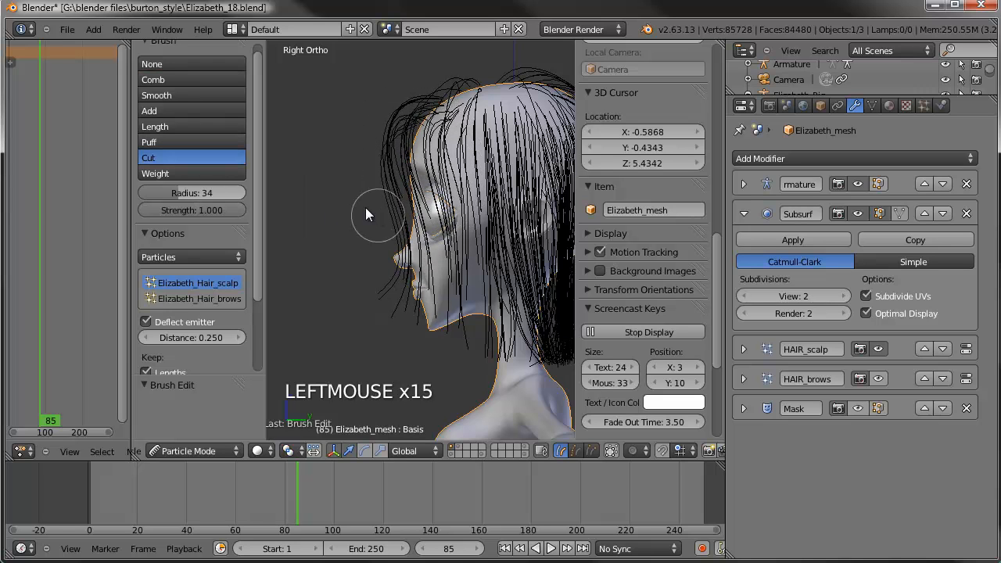
{"action": "mouse_move", "coordinate": [364, 207]}
{"action": "left_mouse_down"}
{"action": "mouse_move", "coordinate": [393, 221]}
{"action": "mouse_move", "coordinate": [448, 212]}
{"action": "left_mouse_up"}
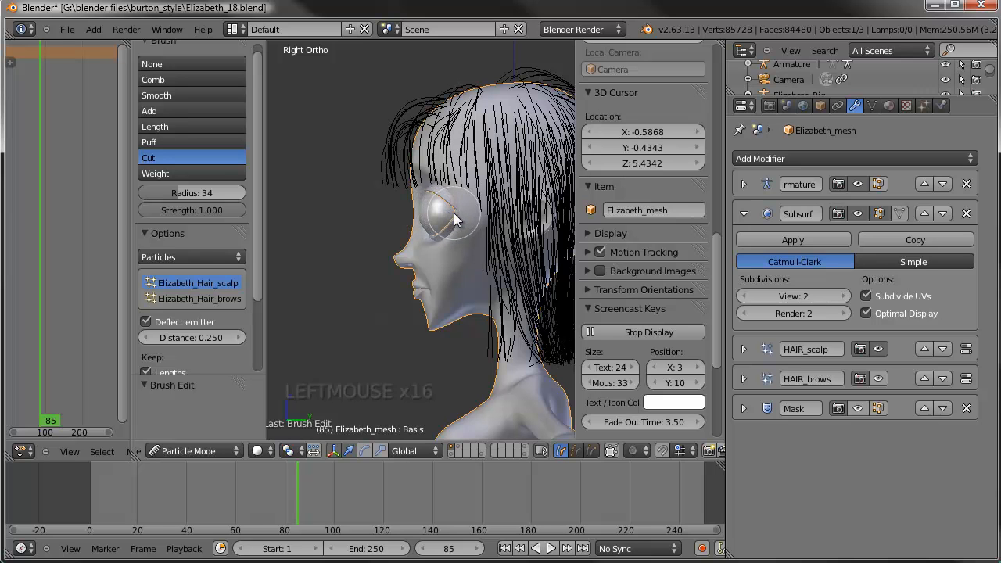
{"action": "right_click", "coordinate": [449, 212]}
- Toggle the limit-selection-to-visible option and view the cut fringe from the front and at an angle
{"action": "middle_click_drag", "start_coordinate": [357, 233], "coordinate": [552, 244]}
{"action": "left_click", "coordinate": [610, 449]}
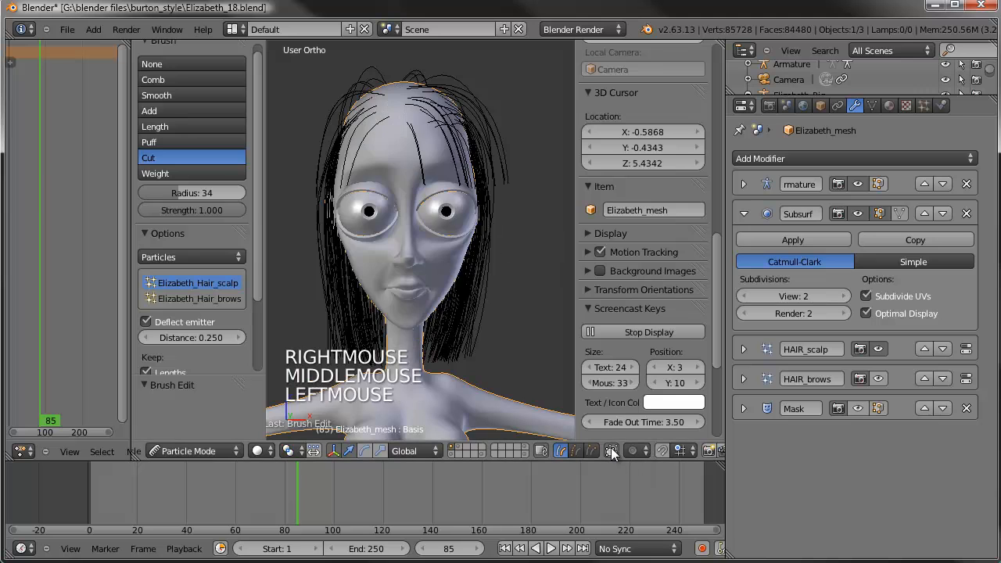
{"action": "scroll", "coordinate": [594, 407], "scroll_direction": "down", "scroll_amount": 1}
{"action": "middle_click_drag", "start_coordinate": [535, 350], "coordinate": [477, 348]}
{"action": "middle_click_drag", "start_coordinate": [394, 259], "coordinate": [531, 349], "text": "shift"}
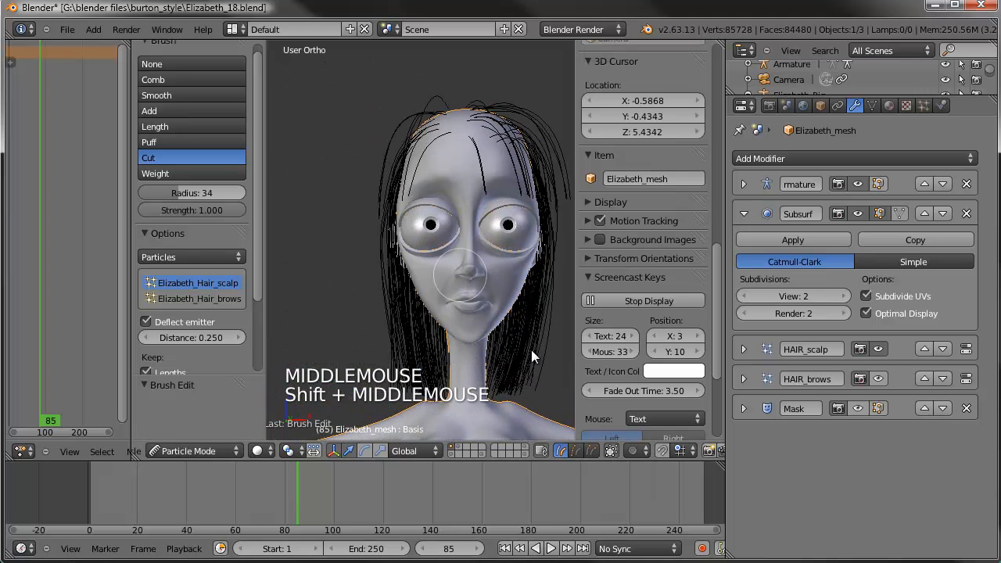
{"action": "middle_click_drag", "start_coordinate": [444, 283], "coordinate": [481, 296]}
- Comb the fringe and temple strands on both sides of the forehead with the Comb brush
{"action": "left_click", "coordinate": [176, 94]}
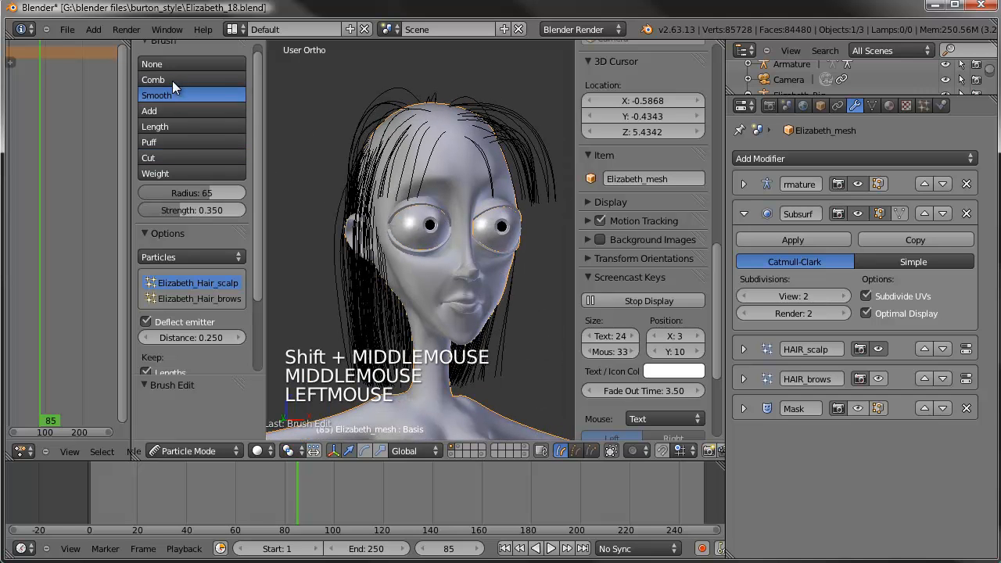
{"action": "left_click", "coordinate": [172, 80]}
{"action": "left_click_drag", "start_coordinate": [353, 188], "coordinate": [348, 151]}
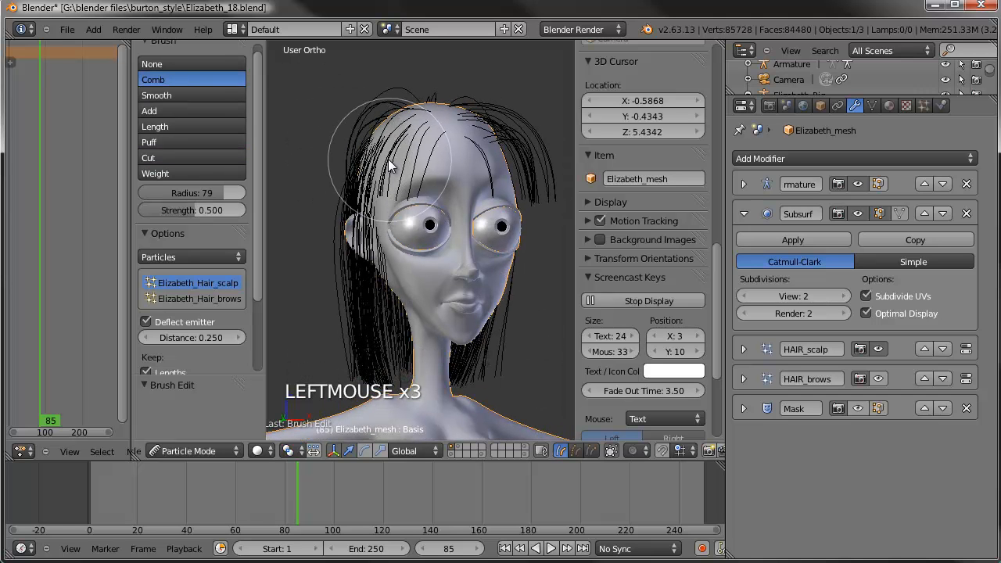
{"action": "left_click_drag", "start_coordinate": [389, 179], "coordinate": [380, 153]}
{"action": "mouse_move", "coordinate": [371, 221]}
{"action": "left_mouse_down"}
{"action": "mouse_move", "coordinate": [360, 216]}
{"action": "mouse_move", "coordinate": [362, 235]}
{"action": "left_mouse_up"}
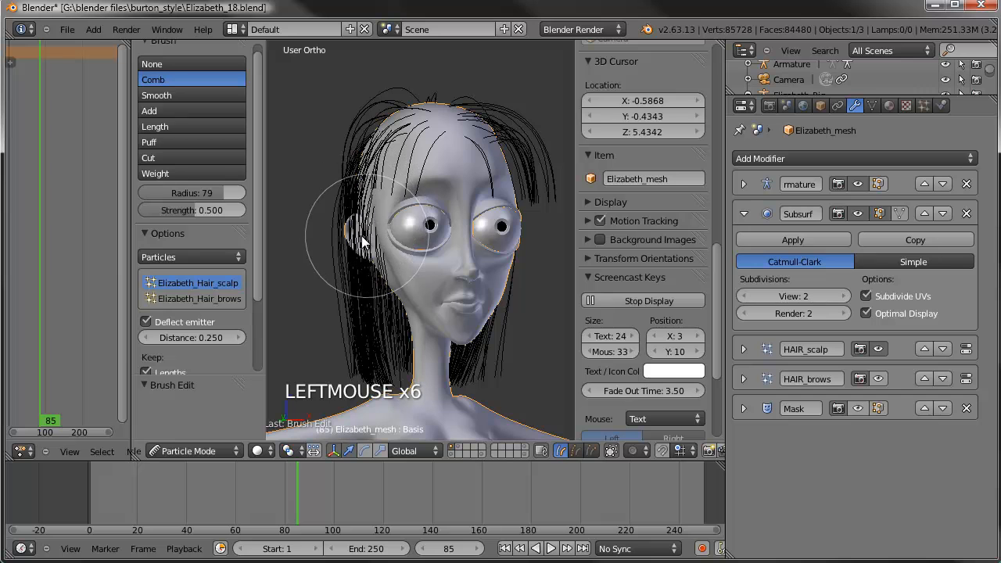
{"action": "mouse_move", "coordinate": [416, 230]}
{"action": "middle_mouse_down"}
{"action": "mouse_move", "coordinate": [391, 202]}
{"action": "mouse_move", "coordinate": [447, 192]}
{"action": "mouse_move", "coordinate": [450, 164]}
{"action": "middle_mouse_up"}
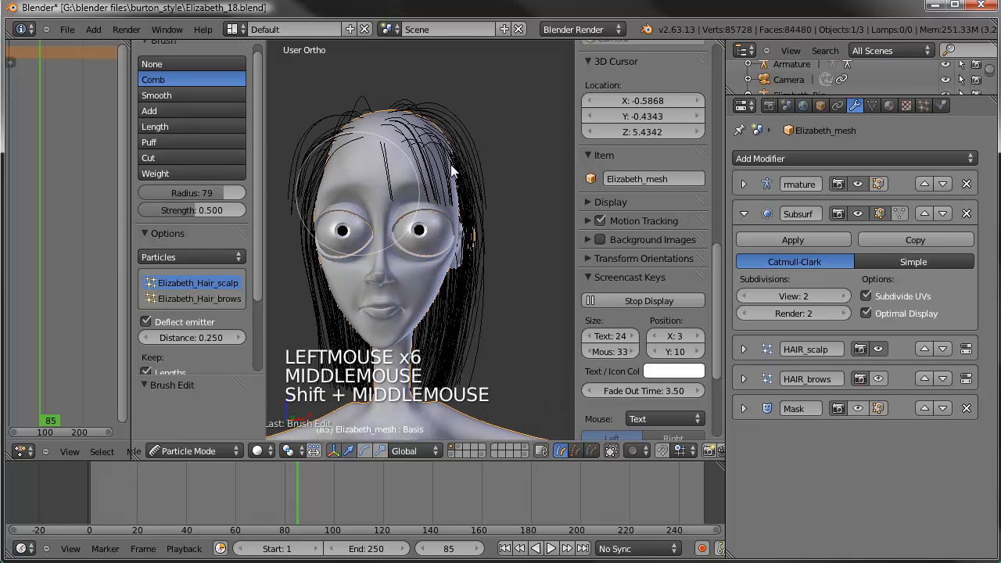
{"action": "scroll", "coordinate": [450, 164], "scroll_direction": "up", "scroll_amount": 2}
{"action": "left_click_drag", "start_coordinate": [478, 131], "coordinate": [490, 123]}
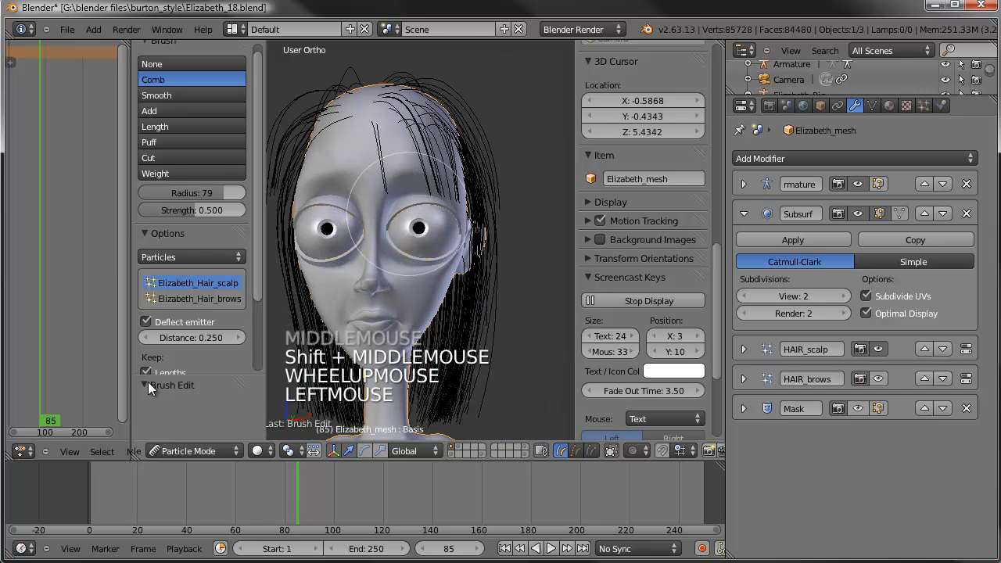
- Turn on the display of child hairs in Particle Mode and view the fuller hair from the side
{"action": "scroll", "coordinate": [161, 352], "scroll_direction": "down", "scroll_amount": 5}
{"action": "scroll", "coordinate": [160, 344], "scroll_direction": "down", "scroll_amount": 2}
{"action": "left_click", "coordinate": [156, 358]}
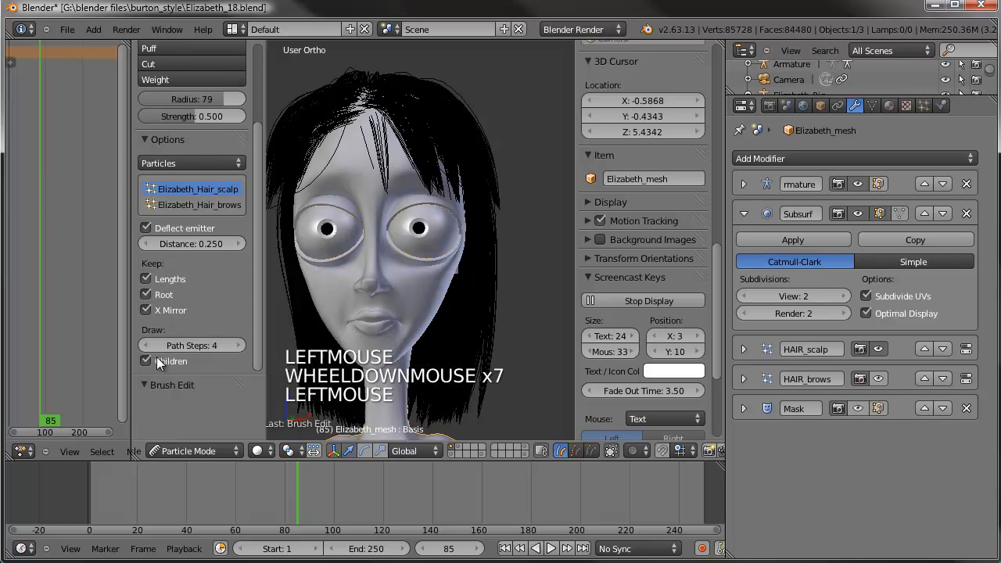
{"action": "scroll", "coordinate": [422, 239], "scroll_direction": "down", "scroll_amount": 2}
{"action": "middle_click_drag", "start_coordinate": [428, 241], "coordinate": [508, 250]}
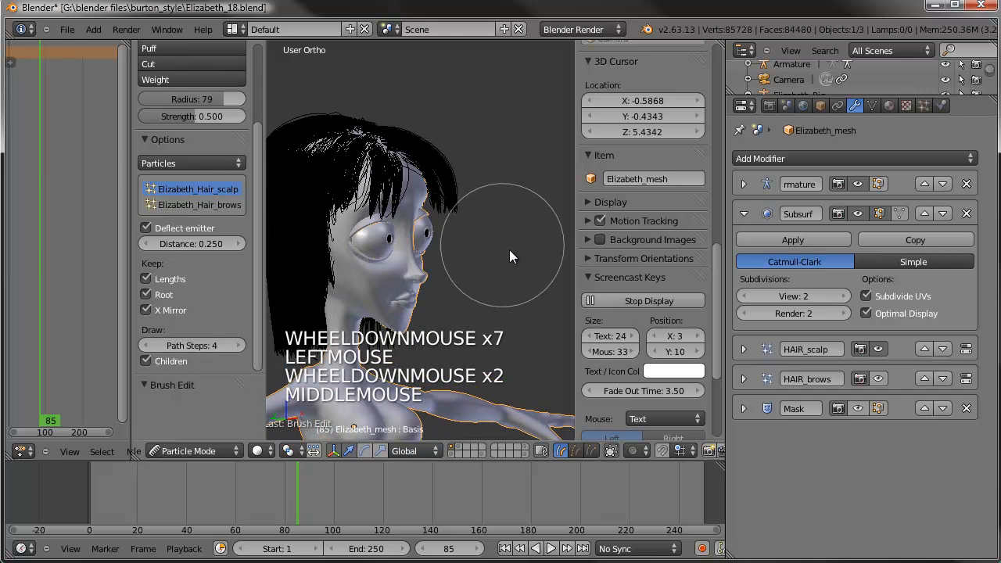
{"action": "middle_click_drag", "start_coordinate": [405, 246], "coordinate": [496, 242], "text": "shift"}
{"action": "middle_click_drag", "start_coordinate": [383, 246], "coordinate": [435, 240]}
- Comb the back hair and the fringe over the forehead, viewing the head from the side and above
{"action": "left_click", "coordinate": [322, 208]}
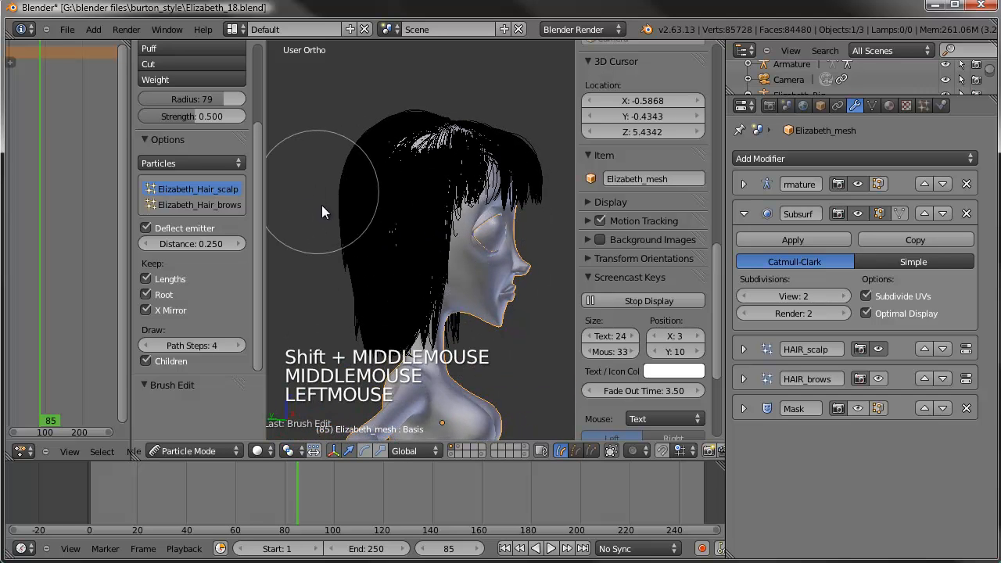
{"action": "middle_click_drag", "start_coordinate": [480, 197], "coordinate": [485, 311]}
{"action": "scroll", "coordinate": [486, 310], "scroll_direction": "up", "scroll_amount": 1}
{"action": "left_click_drag", "start_coordinate": [486, 311], "coordinate": [490, 311]}
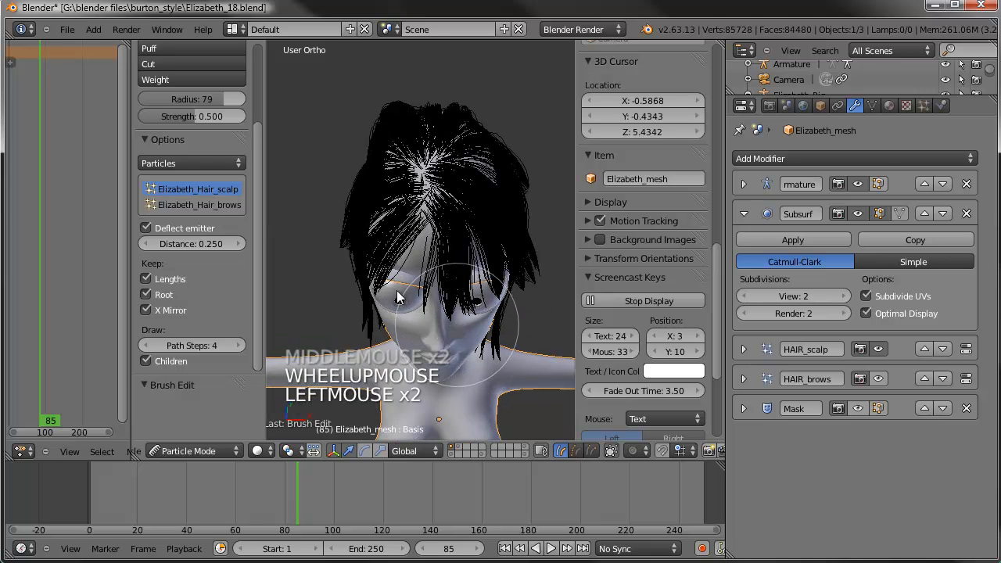
{"action": "scroll", "coordinate": [384, 279], "scroll_direction": "up", "scroll_amount": 2}
{"action": "left_click", "coordinate": [395, 317]}
{"action": "mouse_move", "coordinate": [395, 311]}
{"action": "left_mouse_down"}
{"action": "mouse_move", "coordinate": [411, 324]}
{"action": "mouse_move", "coordinate": [394, 351]}
{"action": "mouse_move", "coordinate": [405, 356]}
{"action": "left_mouse_up"}
- Comb the hair at the crown and side of the head from several angles with child hairs shown
{"action": "middle_click_drag", "start_coordinate": [421, 361], "coordinate": [404, 194]}
{"action": "scroll", "coordinate": [420, 253], "scroll_direction": "down", "scroll_amount": 2}
{"action": "scroll", "coordinate": [421, 253], "scroll_direction": "down", "scroll_amount": 1}
{"action": "scroll", "coordinate": [372, 111], "scroll_direction": "up", "scroll_amount": 1}
{"action": "scroll", "coordinate": [367, 102], "scroll_direction": "up", "scroll_amount": 1}
{"action": "left_click_drag", "start_coordinate": [362, 91], "coordinate": [363, 129]}
{"action": "middle_click_drag", "start_coordinate": [344, 184], "coordinate": [378, 180]}
{"action": "left_click_drag", "start_coordinate": [378, 180], "coordinate": [371, 166]}
{"action": "mouse_move", "coordinate": [371, 166]}
{"action": "middle_mouse_down"}
{"action": "mouse_move", "coordinate": [434, 316]}
{"action": "mouse_move", "coordinate": [390, 226]}
{"action": "middle_mouse_up"}
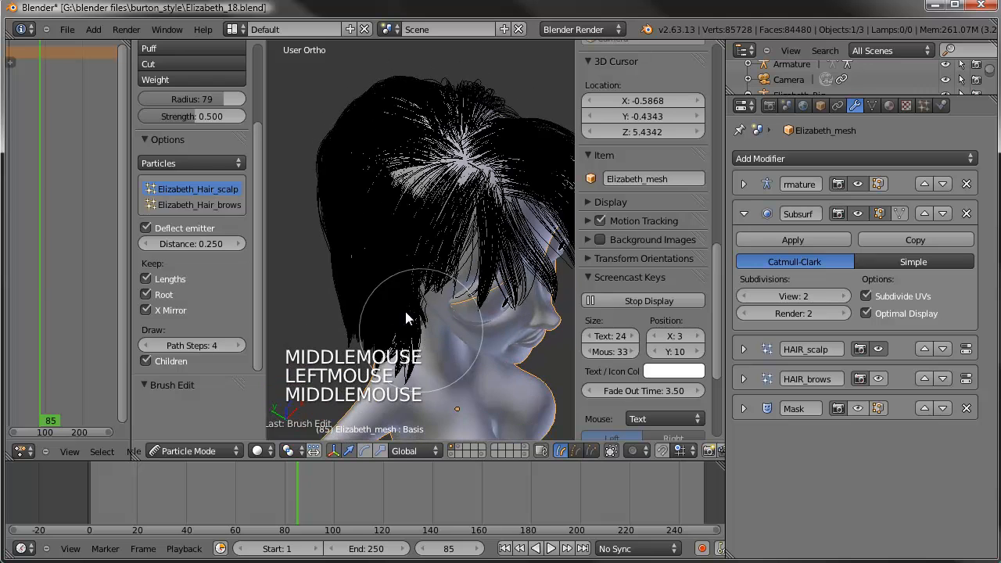
{"action": "mouse_move", "coordinate": [387, 221]}
{"action": "left_mouse_down"}
{"action": "mouse_move", "coordinate": [381, 233]}
{"action": "mouse_move", "coordinate": [391, 243]}
{"action": "left_mouse_up"}
- Keep combing the scalp hair in short strokes while orbiting around the head
{"action": "scroll", "coordinate": [389, 233], "scroll_direction": "down", "scroll_amount": 1}
{"action": "middle_click_drag", "start_coordinate": [391, 234], "coordinate": [294, 217]}
{"action": "middle_click_drag", "start_coordinate": [476, 240], "coordinate": [459, 265]}
{"action": "left_click_drag", "start_coordinate": [452, 255], "coordinate": [489, 262]}
{"action": "mouse_move", "coordinate": [489, 262]}
{"action": "middle_mouse_down"}
{"action": "mouse_move", "coordinate": [457, 195]}
{"action": "mouse_move", "coordinate": [442, 130]}
{"action": "mouse_move", "coordinate": [456, 129]}
{"action": "mouse_move", "coordinate": [417, 156]}
{"action": "mouse_move", "coordinate": [494, 166]}
{"action": "middle_mouse_up"}
{"action": "left_click_drag", "start_coordinate": [505, 174], "coordinate": [511, 163]}
- Comb the side and back hair in profile with child hairs shown, and check the hairstyle from the front
{"action": "mouse_move", "coordinate": [511, 163]}
{"action": "middle_mouse_down"}
{"action": "mouse_move", "coordinate": [457, 155]}
{"action": "mouse_move", "coordinate": [415, 132]}
{"action": "middle_mouse_up"}
{"action": "left_click_drag", "start_coordinate": [413, 133], "coordinate": [442, 137]}
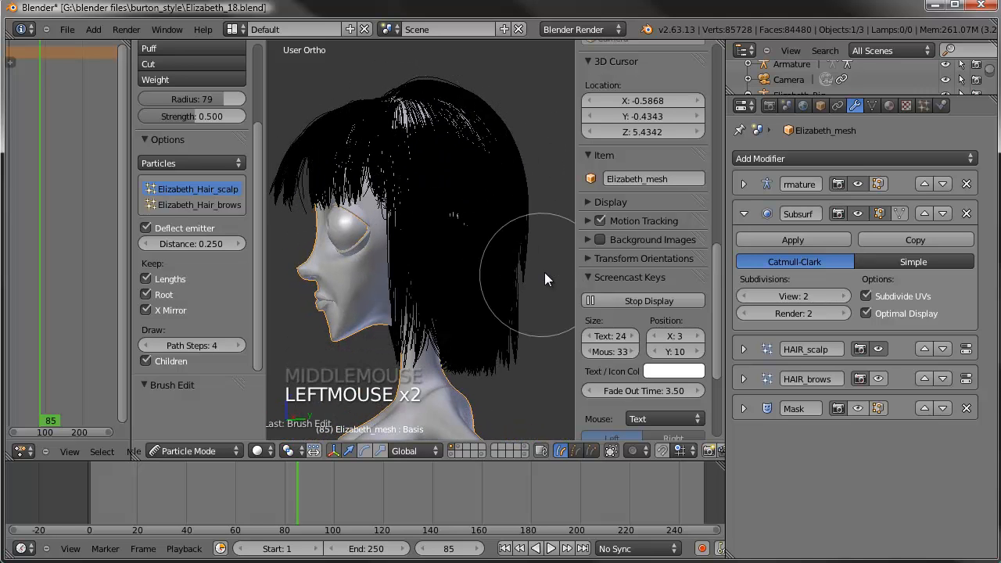
{"action": "left_click_drag", "start_coordinate": [536, 292], "coordinate": [289, 292]}
{"action": "middle_click_drag", "start_coordinate": [288, 292], "coordinate": [487, 276]}
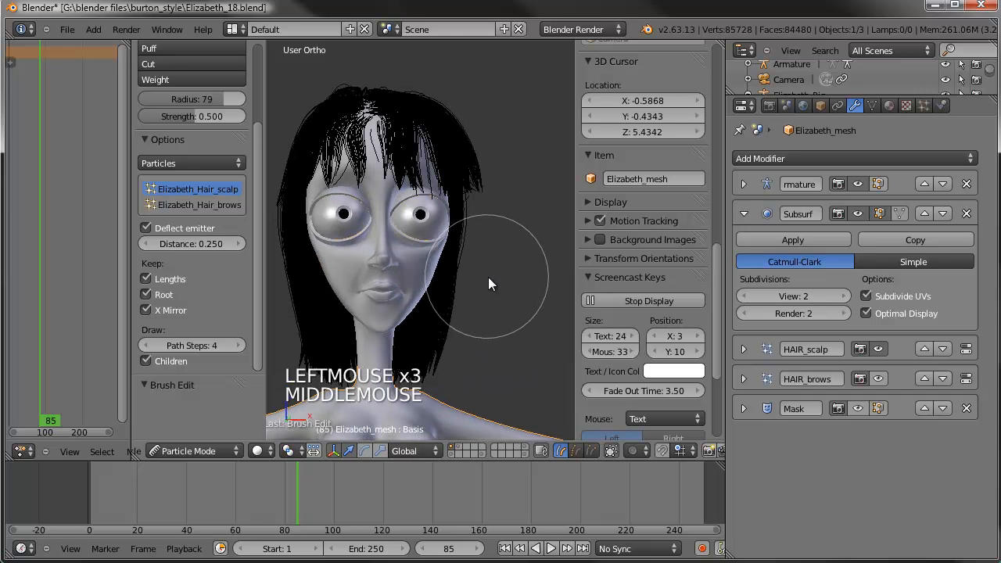
{"action": "middle_click_drag", "start_coordinate": [435, 217], "coordinate": [511, 184]}
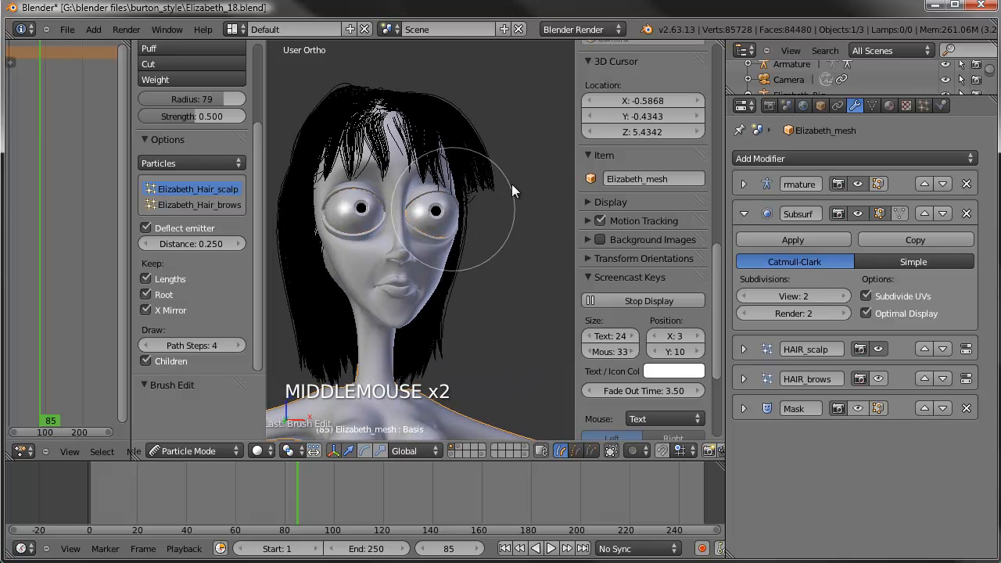
- Comb the side hair and the outer fringe strands with a few short strokes from the front and three-quarter views
{"action": "left_click_drag", "start_coordinate": [506, 183], "coordinate": [495, 194]}
{"action": "left_click", "coordinate": [480, 134]}
{"action": "scroll", "coordinate": [428, 243], "scroll_direction": "down", "scroll_amount": 2}
{"action": "middle_click_drag", "start_coordinate": [428, 244], "coordinate": [367, 197], "text": "shift"}
{"action": "left_click_drag", "start_coordinate": [322, 112], "coordinate": [338, 162]}
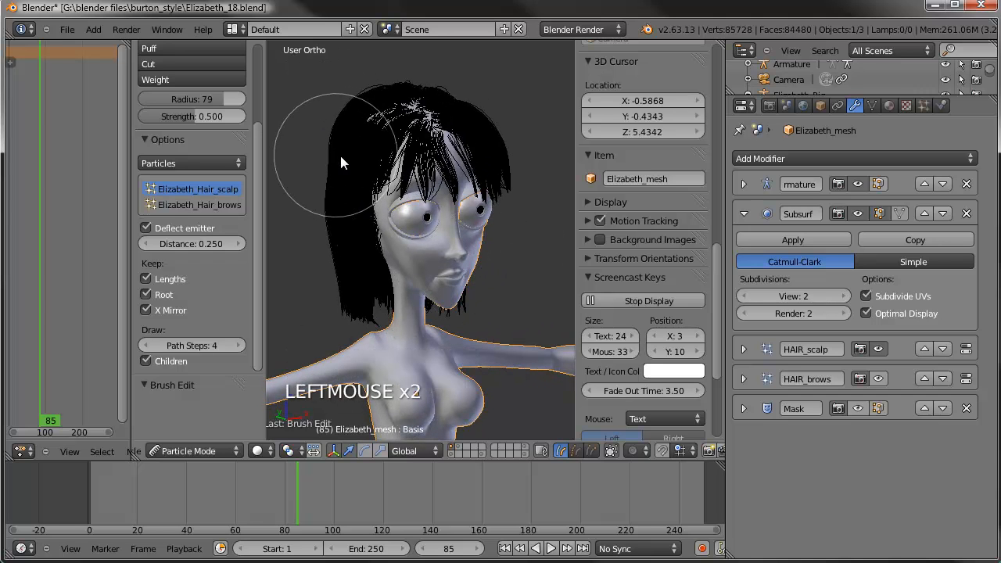
{"action": "middle_click_drag", "start_coordinate": [366, 230], "coordinate": [285, 213]}
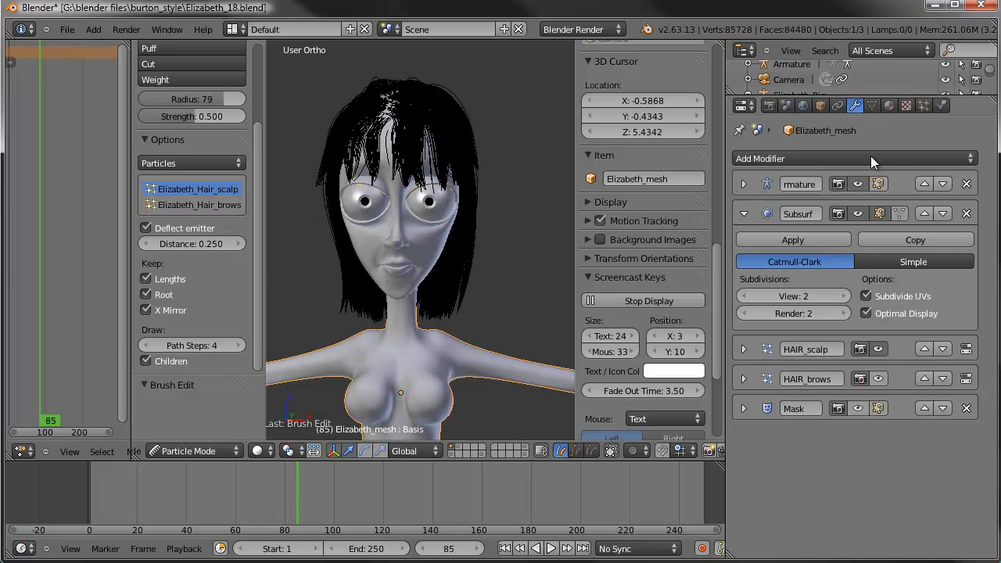
- Return to Object Mode with nothing selected and save the file over Elizabeth_18.blend
{"action": "left_click", "coordinate": [225, 453]}
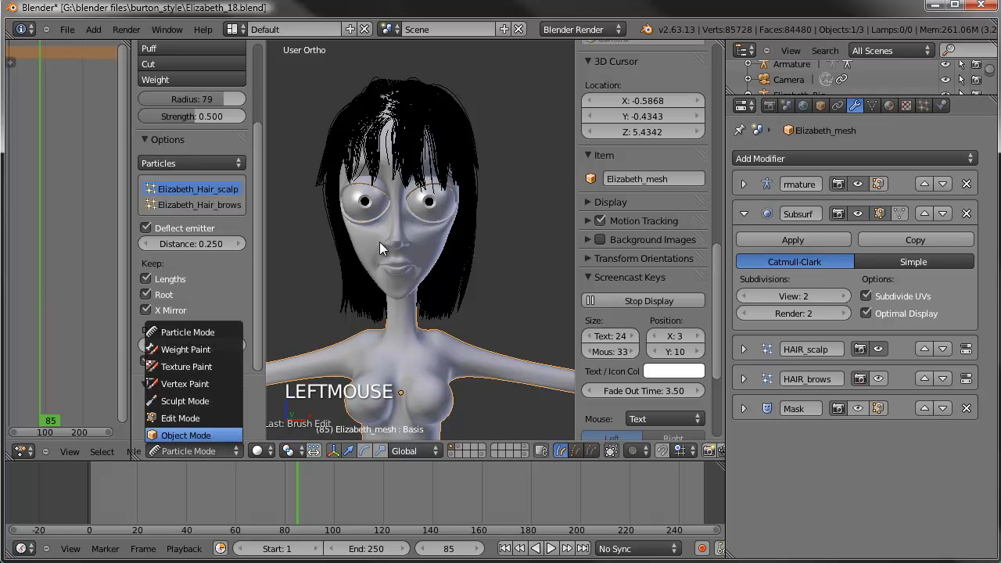
{"action": "middle_click_drag", "start_coordinate": [380, 280], "coordinate": [336, 229]}
{"action": "scroll", "coordinate": [344, 231], "scroll_direction": "down", "scroll_amount": 3}
{"action": "key", "text": "a"}
{"action": "middle_click_drag", "start_coordinate": [486, 231], "coordinate": [412, 243]}
{"action": "scroll", "coordinate": [431, 279], "scroll_direction": "down", "scroll_amount": 1}
{"action": "middle_click_drag", "start_coordinate": [432, 278], "coordinate": [454, 202], "text": "shift"}
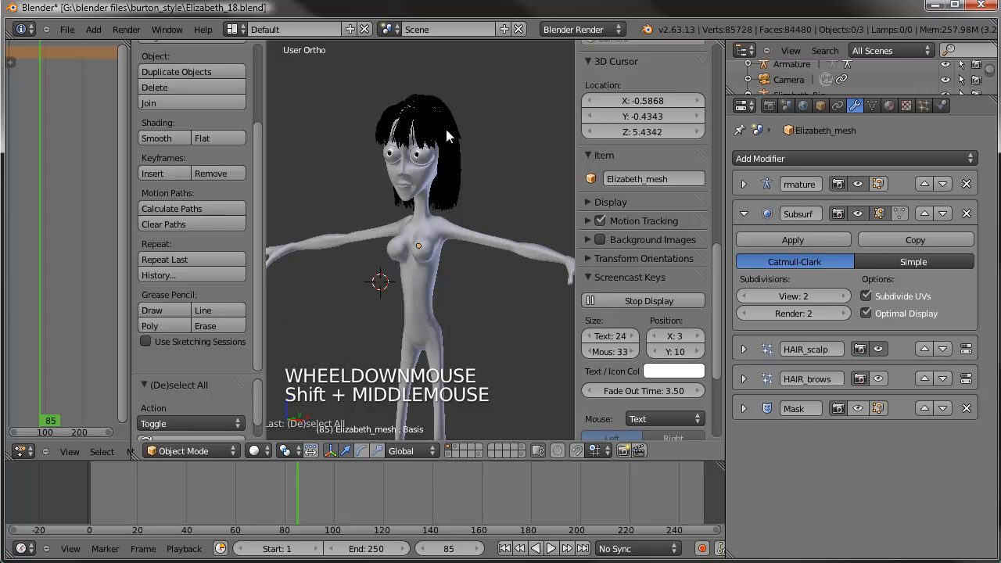
{"action": "key", "text": "ctrl+s"}
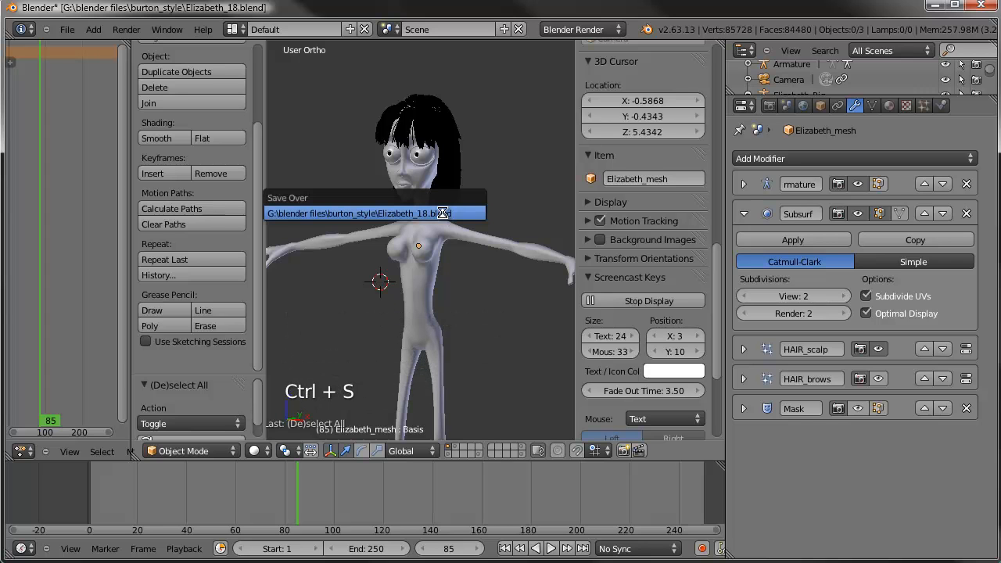
{"action": "left_click", "coordinate": [441, 212]}
{"action": "key", "text": "KP_0"}
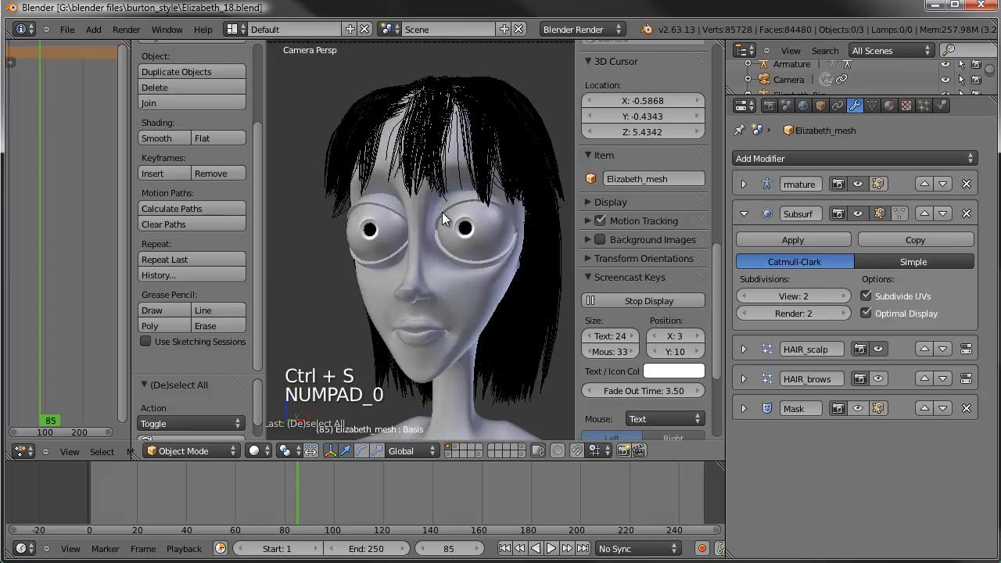
{"action": "scroll", "coordinate": [442, 212], "scroll_direction": "down", "scroll_amount": 3}
{"action": "scroll", "coordinate": [441, 215], "scroll_direction": "down", "scroll_amount": 1}
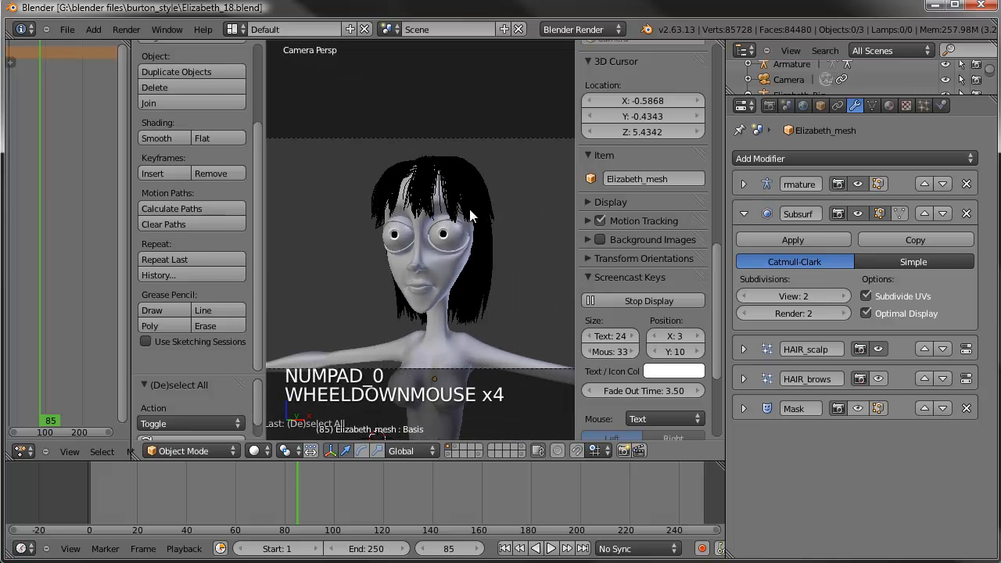
{"action": "key", "text": "F12"}
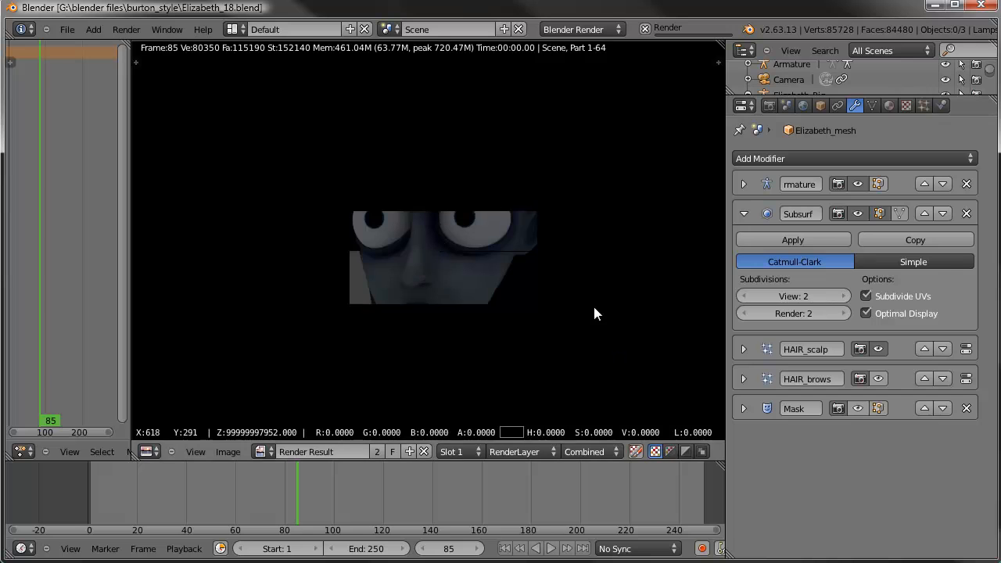
{"action": "key", "text": "Escape"}
{"action": "key", "text": "Escape"}
{"action": "key", "text": "Escape"}
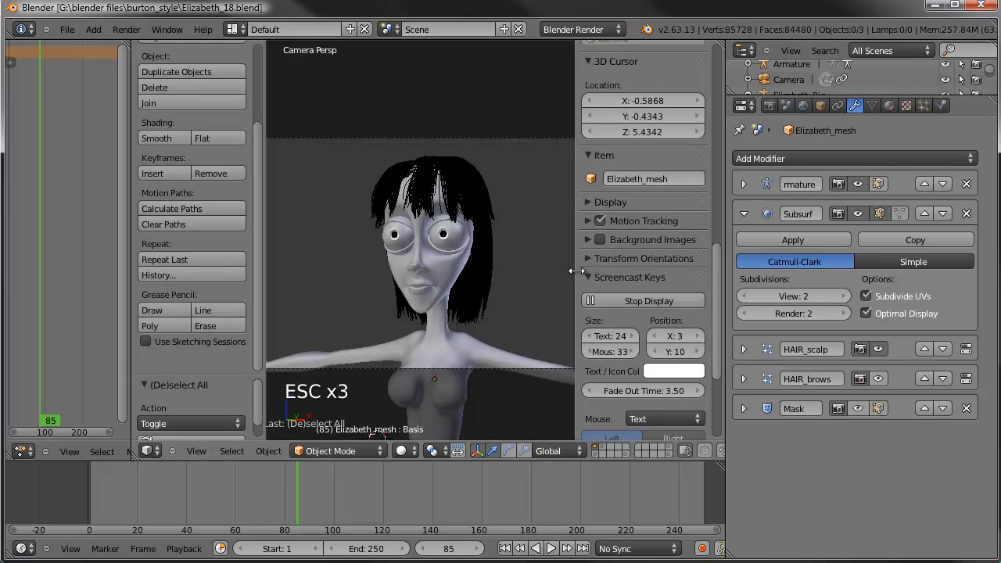
- Make the lamp layer visible as well, select the character mesh and render the camera view
{"action": "left_click", "coordinate": [670, 445], "text": "shift"}
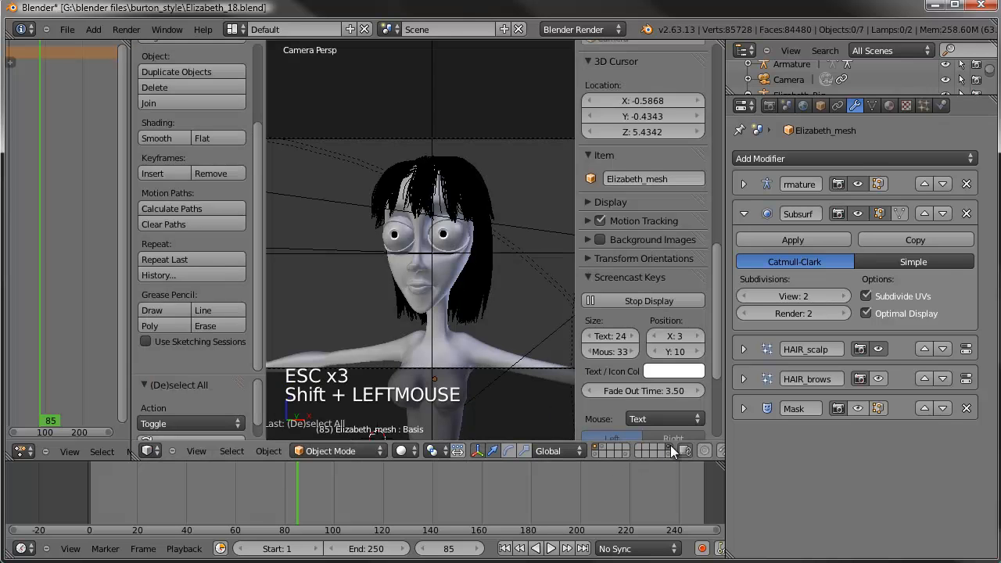
{"action": "scroll", "coordinate": [459, 307], "scroll_direction": "down", "scroll_amount": 2}
{"action": "scroll", "coordinate": [458, 305], "scroll_direction": "up", "scroll_amount": 3}
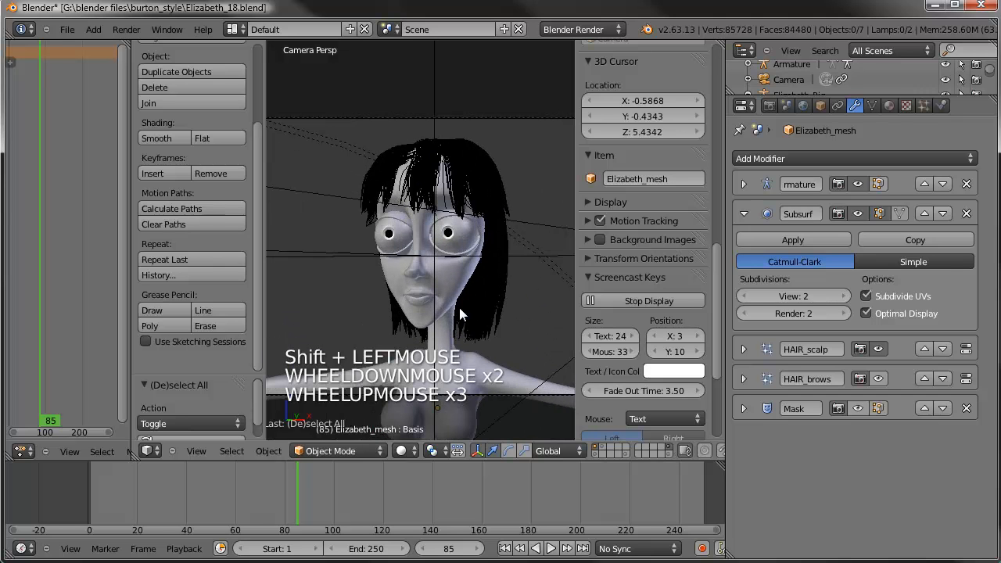
{"action": "key", "text": "KP_1"}
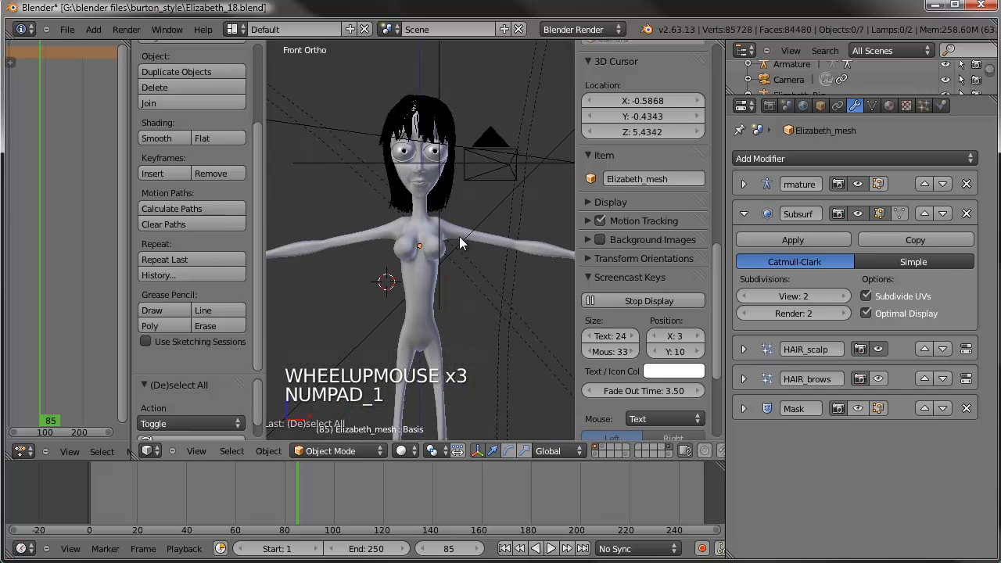
{"action": "scroll", "coordinate": [458, 236], "scroll_direction": "up", "scroll_amount": 1, "text": "shift"}
{"action": "middle_click_drag", "start_coordinate": [459, 236], "coordinate": [454, 264], "text": "shift"}
{"action": "scroll", "coordinate": [452, 259], "scroll_direction": "up", "scroll_amount": 3}
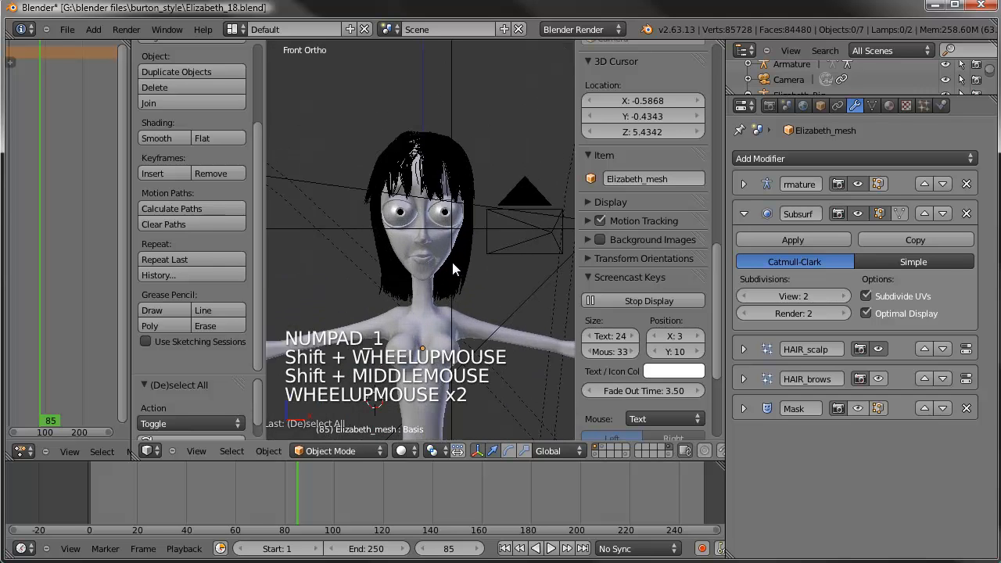
{"action": "right_click", "coordinate": [486, 326]}
{"action": "key", "text": "KP_0"}
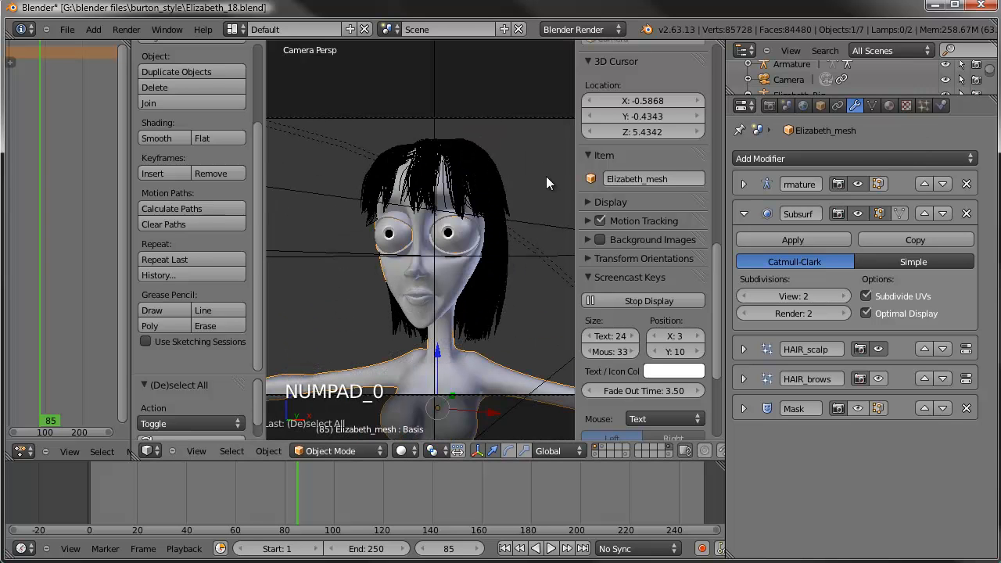
{"action": "key", "text": "F12"}
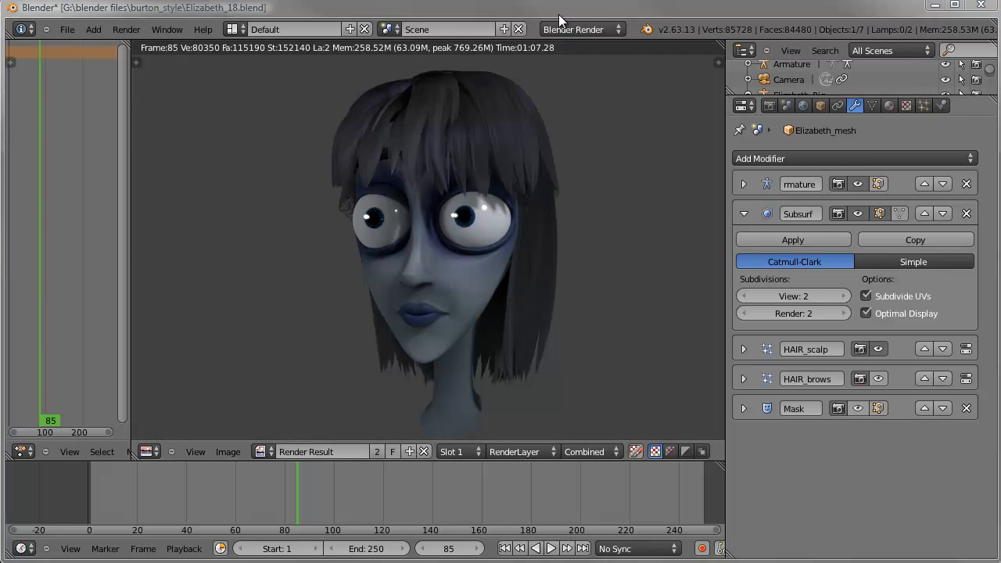
- Examine the rendered hairstyle from fringe to hair ends, and return to the 3D view
{"action": "middle_click_drag", "start_coordinate": [544, 296], "coordinate": [547, 255]}
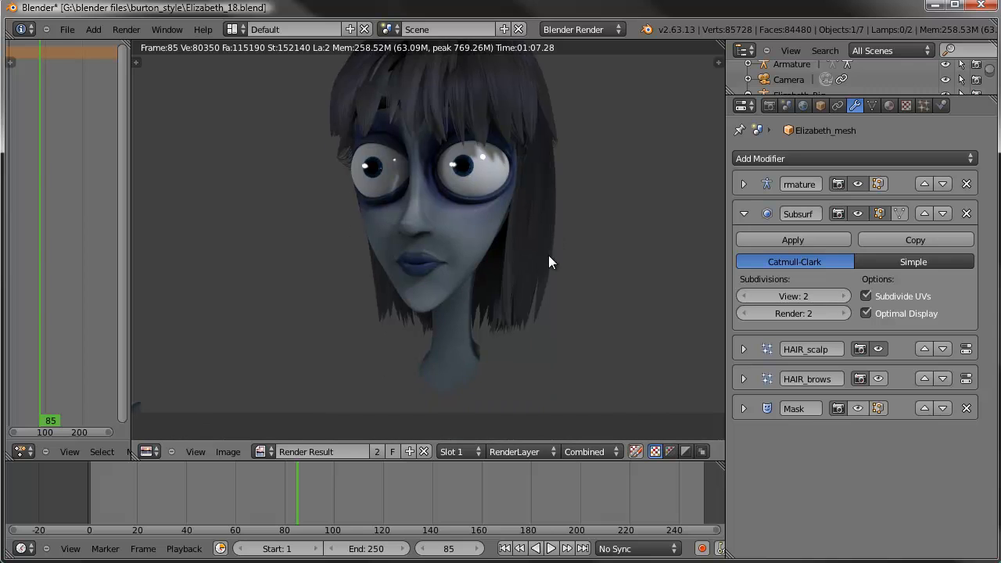
{"action": "scroll", "coordinate": [548, 255], "scroll_direction": "down", "scroll_amount": 2}
{"action": "middle_click_drag", "start_coordinate": [546, 220], "coordinate": [537, 259]}
{"action": "scroll", "coordinate": [528, 251], "scroll_direction": "up", "scroll_amount": 2}
{"action": "middle_click_drag", "start_coordinate": [477, 292], "coordinate": [484, 254]}
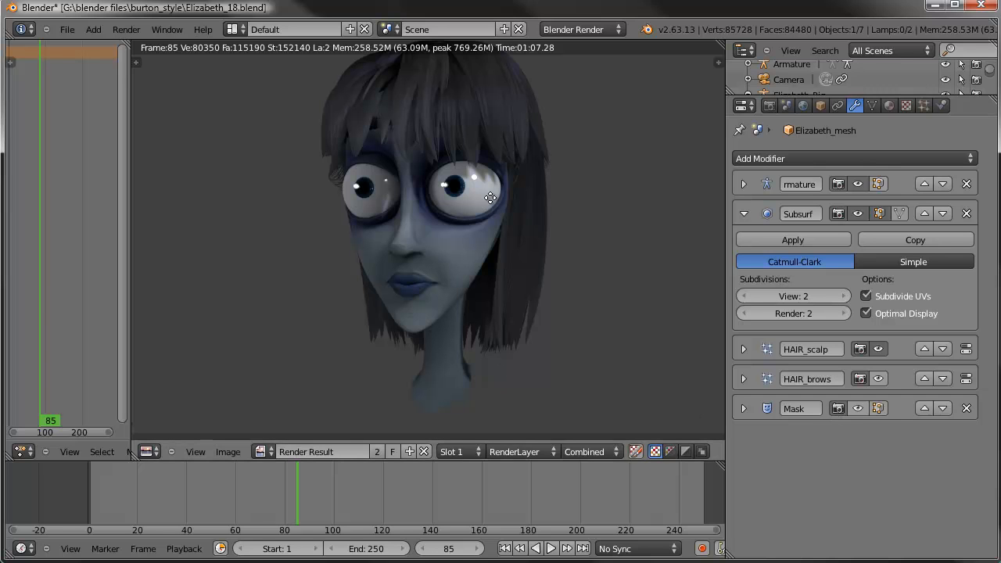
{"action": "middle_click_drag", "start_coordinate": [490, 198], "coordinate": [483, 226]}
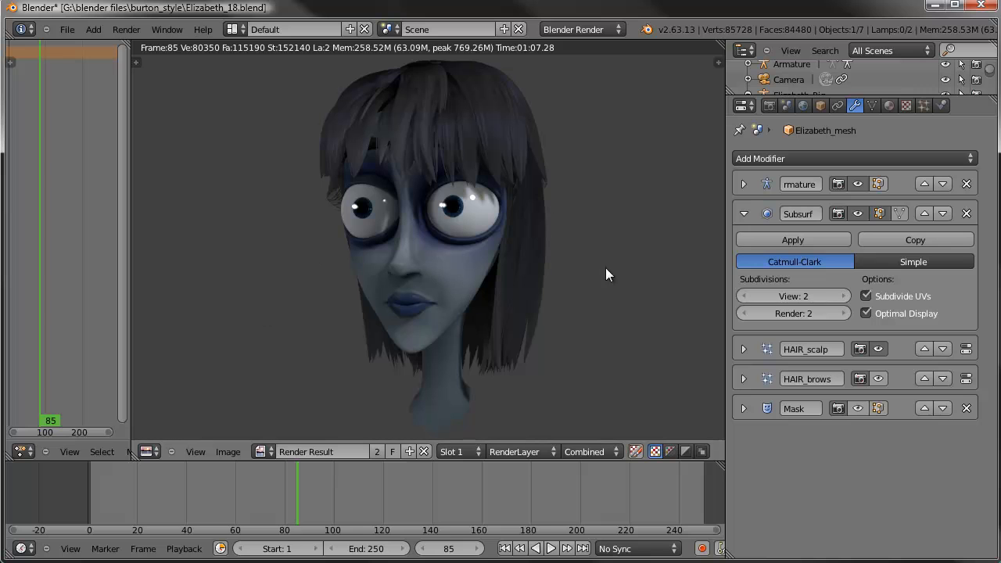
{"action": "key", "text": "Escape"}
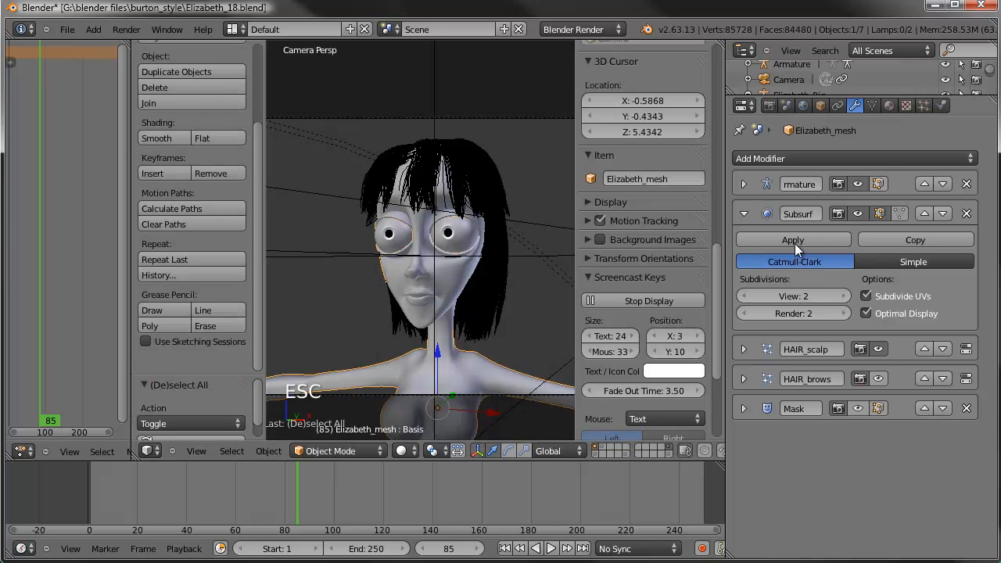
- Set the Subsurf modifier's View subdivisions to 1 and hide the HAIR_scalp particles in the viewport
{"action": "left_click", "coordinate": [747, 296]}
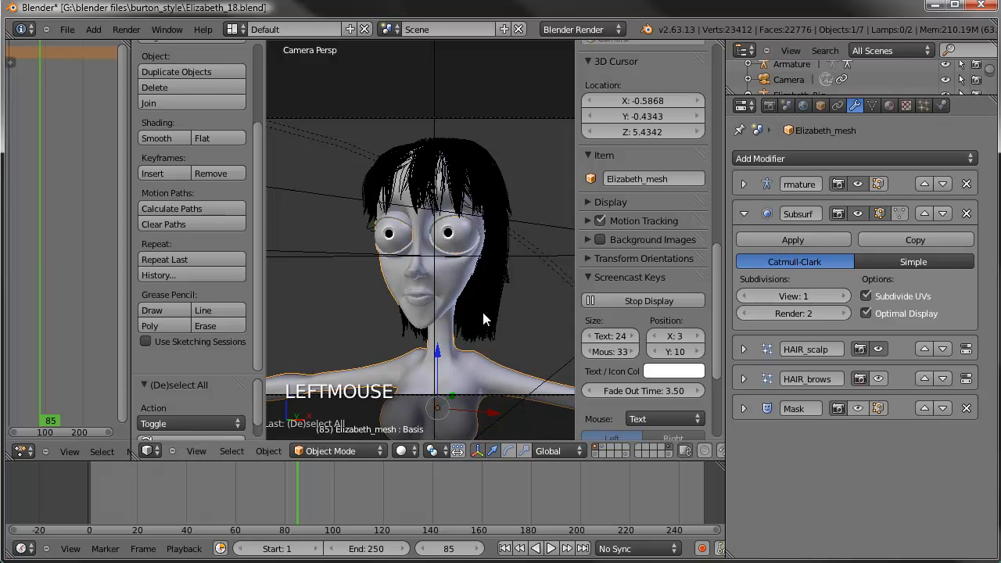
{"action": "left_click", "coordinate": [876, 350]}
{"action": "key", "text": "KP_1"}
{"action": "scroll", "coordinate": [514, 261], "scroll_direction": "up", "scroll_amount": 3}
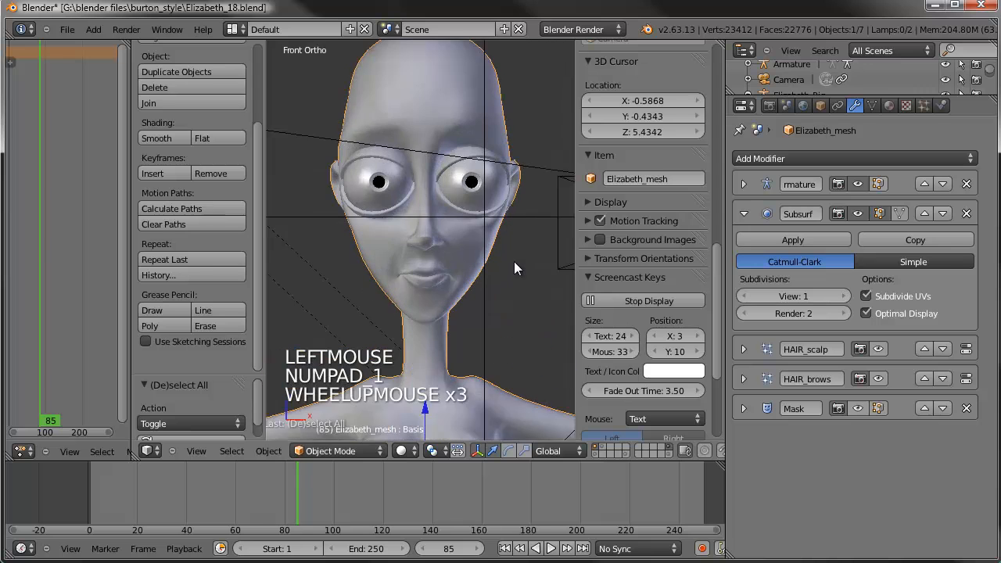
{"action": "scroll", "coordinate": [513, 261], "scroll_direction": "up", "scroll_amount": 1}
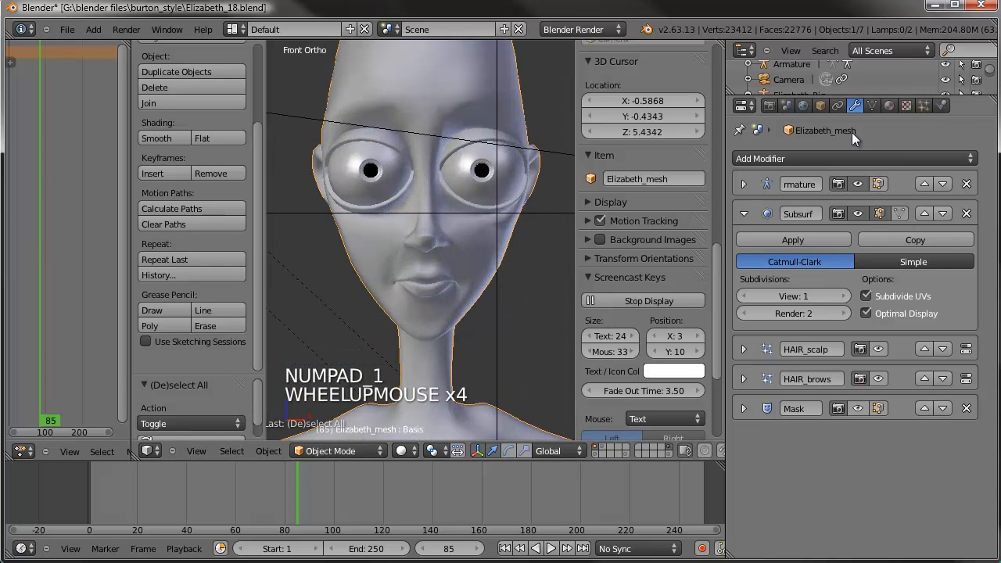
- Show the layer with the facial controls, select Elizabeth_Rig and switch it to Pose Mode
{"action": "left_click", "coordinate": [594, 453], "text": "shift"}
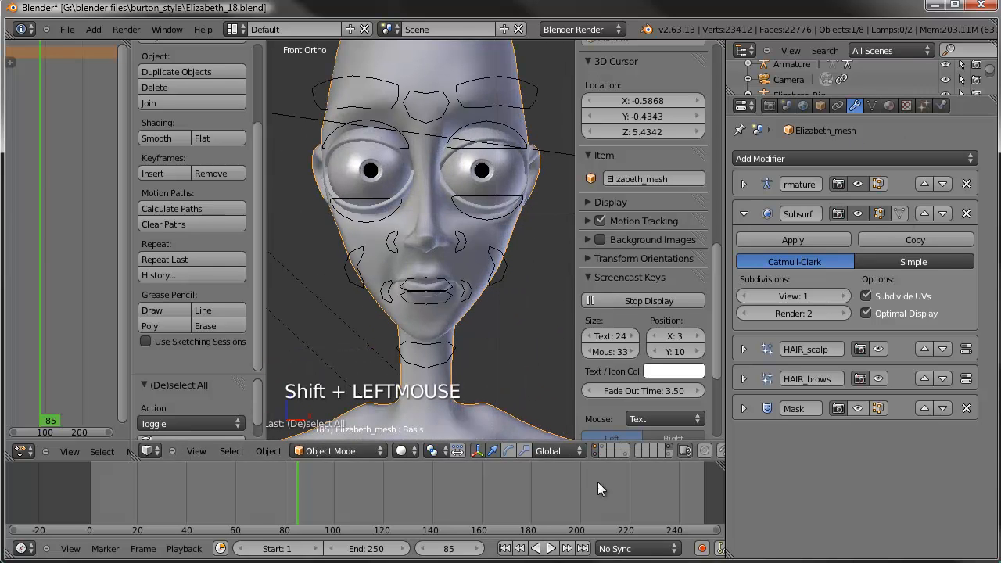
{"action": "right_click", "coordinate": [504, 272]}
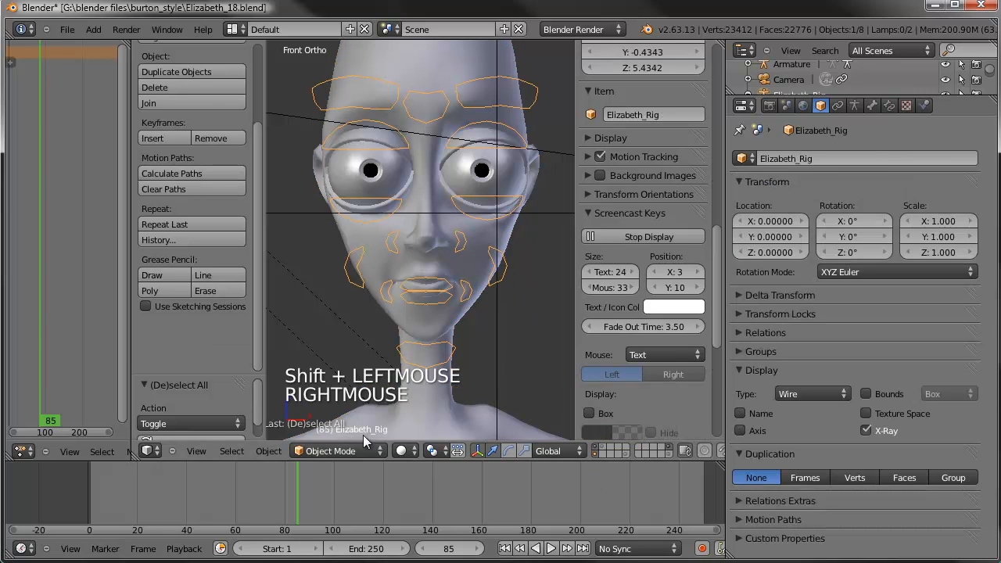
{"action": "left_click", "coordinate": [346, 450]}
{"action": "left_click", "coordinate": [347, 404]}
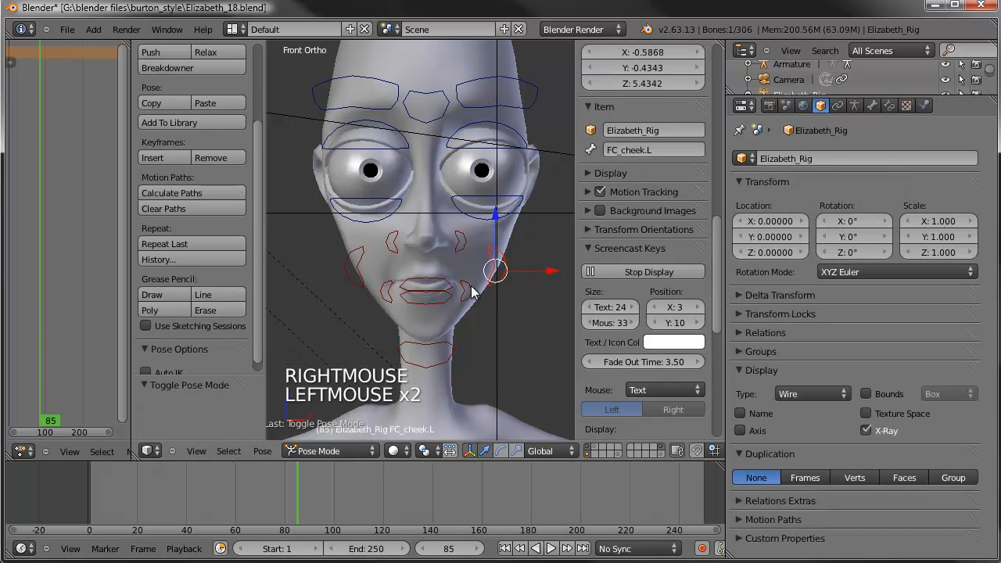
- Try moving the mouth-corner controls and the upper-lip control of the face rig
{"action": "right_click", "coordinate": [471, 286]}
{"action": "key", "text": "g"}
{"action": "key", "text": "g"}
{"action": "right_click", "coordinate": [469, 290]}
{"action": "right_click", "coordinate": [390, 295]}
{"action": "key", "text": "g"}
{"action": "right_click", "coordinate": [391, 267]}
{"action": "right_click", "coordinate": [471, 290], "text": "shift"}
{"action": "key", "text": "g"}
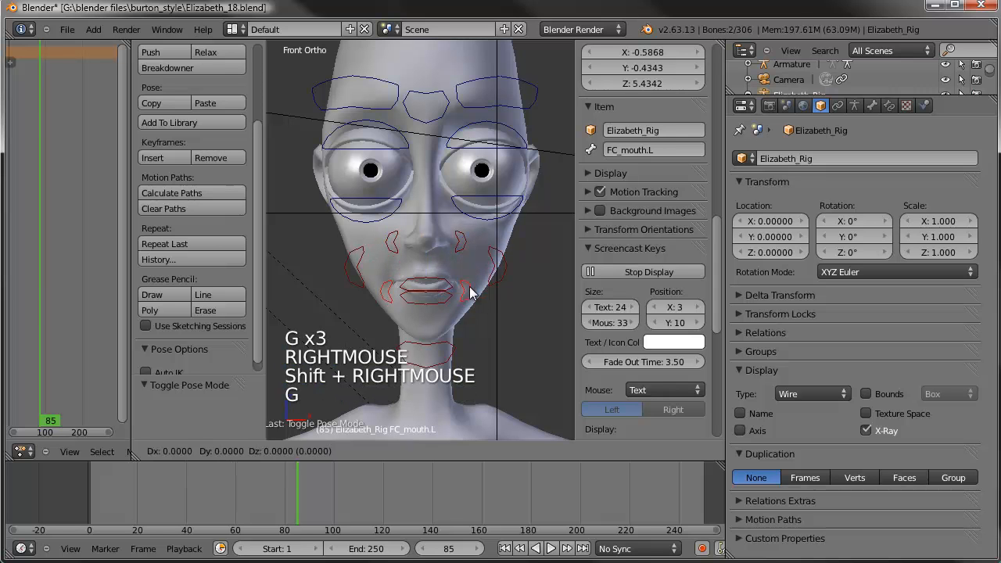
{"action": "right_click", "coordinate": [468, 265]}
{"action": "right_click", "coordinate": [440, 283]}
{"action": "key", "text": "g"}
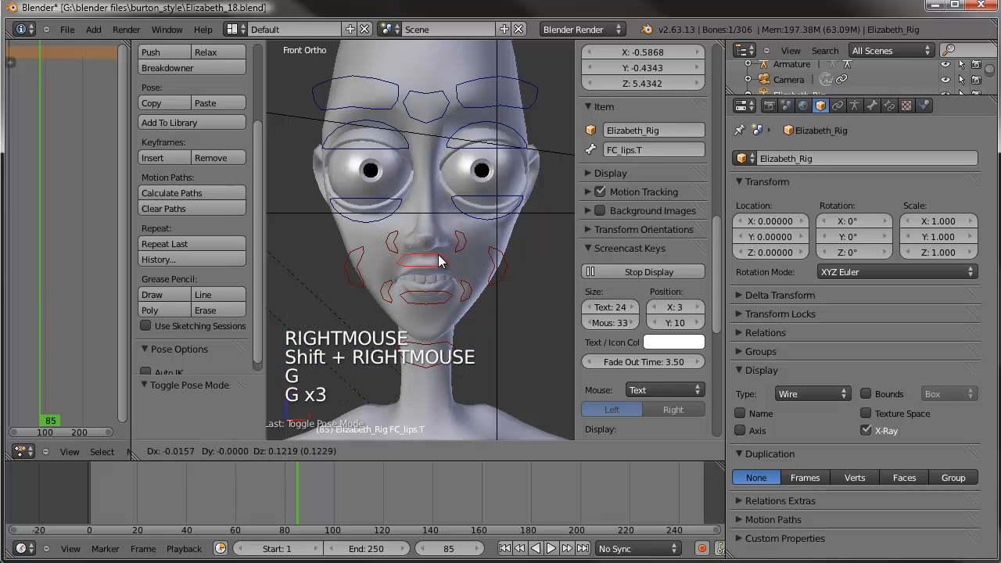
{"action": "right_click", "coordinate": [444, 275]}
{"action": "scroll", "coordinate": [491, 211], "scroll_direction": "down", "scroll_amount": 4}
{"action": "scroll", "coordinate": [491, 211], "scroll_direction": "down", "scroll_amount": 1}
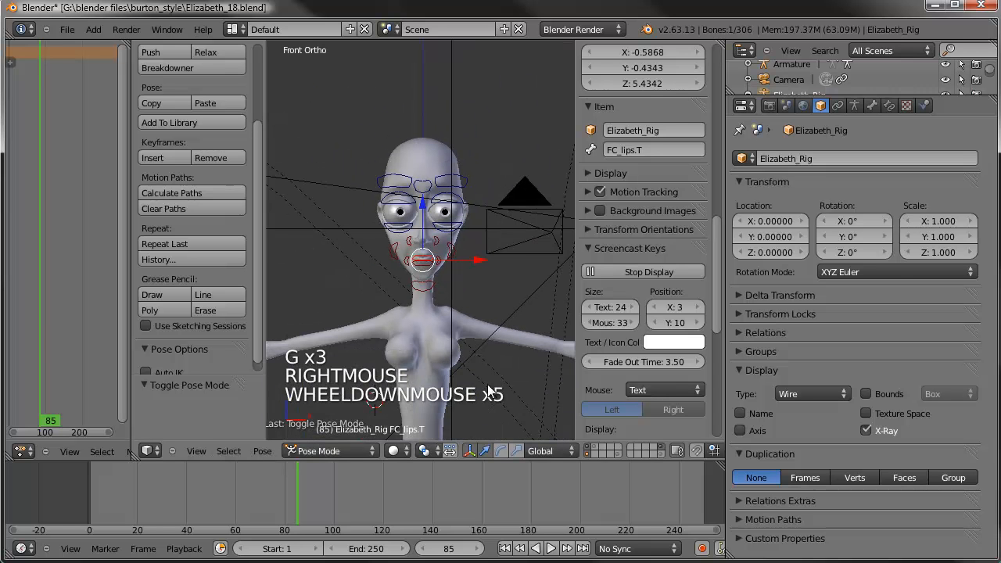
- Show the armature's third bone layer with the head and neck controls, and select the head bone
{"action": "left_click", "coordinate": [854, 105]}
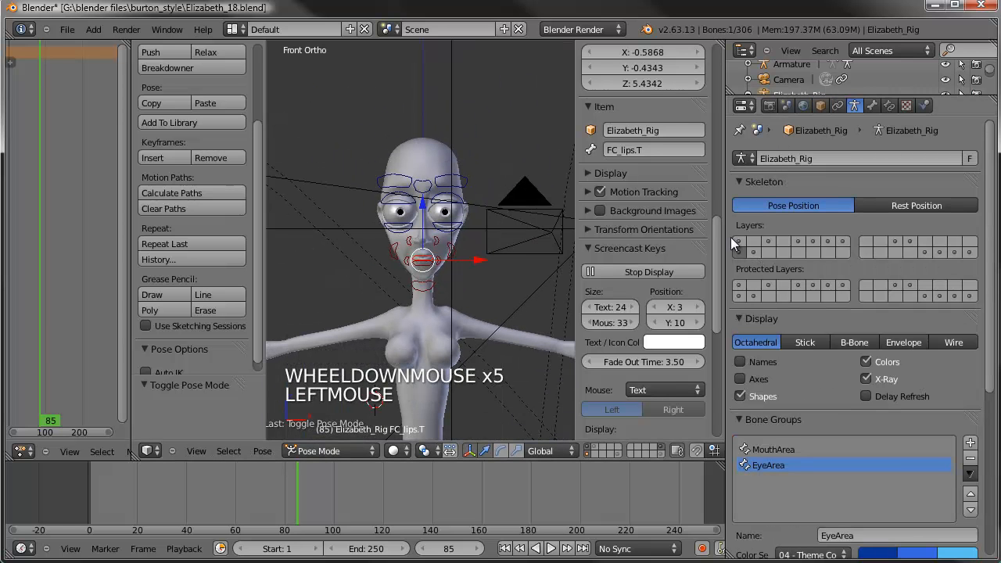
{"action": "left_click", "coordinate": [769, 241], "text": "shift"}
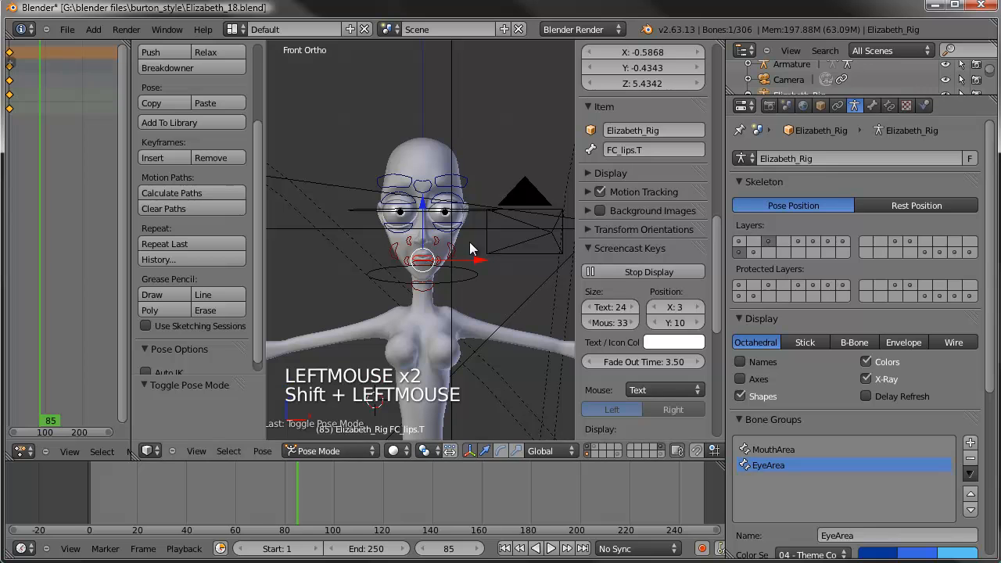
{"action": "right_click", "coordinate": [473, 219]}
- Try rotating the head bone sideways and with free trackball rotation
{"action": "key", "text": "r"}
{"action": "key", "text": "r"}
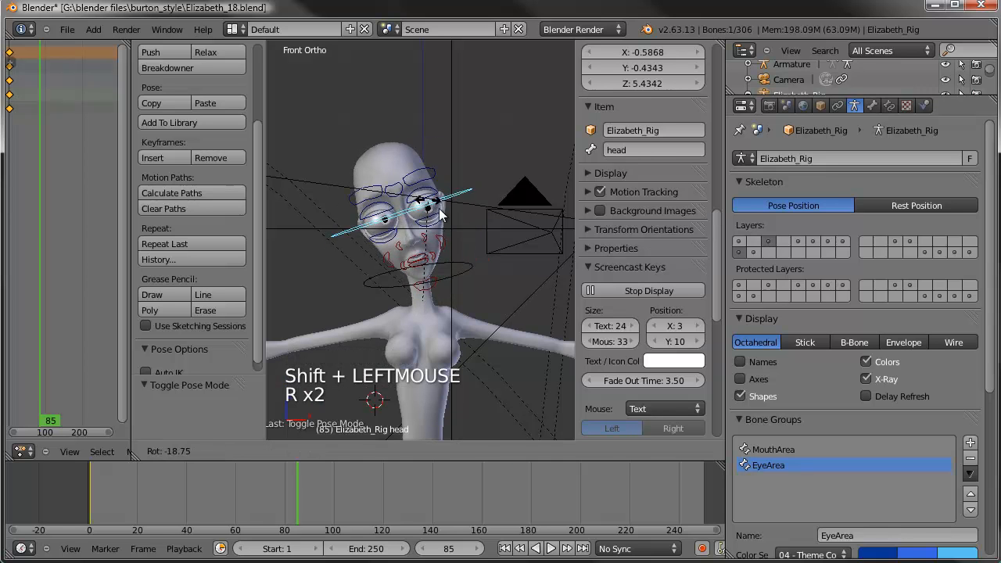
{"action": "key", "text": "r"}
{"action": "key", "text": "r"}
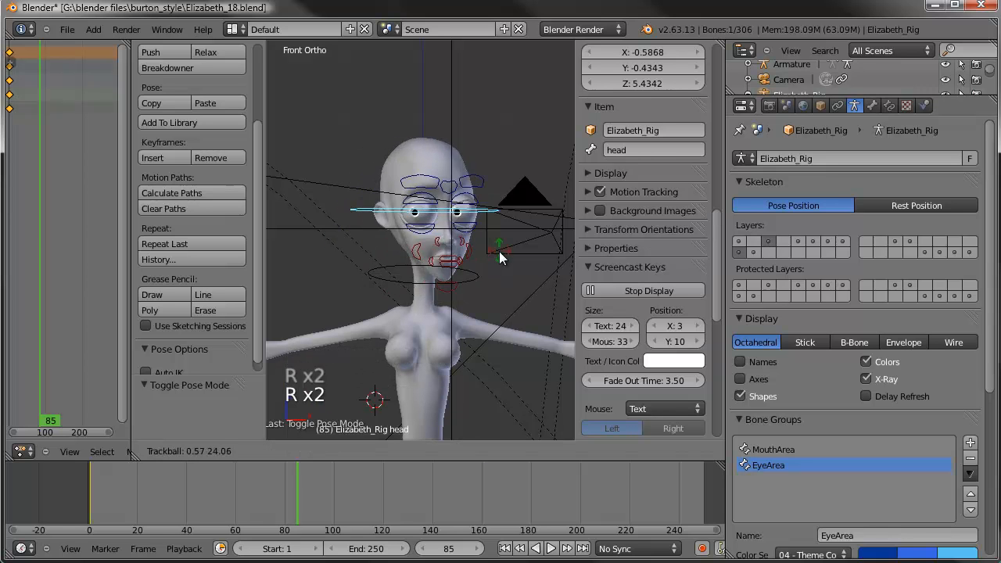
{"action": "right_click", "coordinate": [498, 251]}
- Enlarge the 3D viewport by shrinking the timeline, and select the FC_eyelid.B.L lower-eyelid control
{"action": "scroll", "coordinate": [493, 258], "scroll_direction": "down", "scroll_amount": 1}
{"action": "scroll", "coordinate": [490, 262], "scroll_direction": "up", "scroll_amount": 2}
{"action": "scroll", "coordinate": [485, 270], "scroll_direction": "down", "scroll_amount": 2}
{"action": "middle_click_drag", "start_coordinate": [479, 283], "coordinate": [474, 207], "text": "shift"}
{"action": "scroll", "coordinate": [501, 210], "scroll_direction": "up", "scroll_amount": 1}
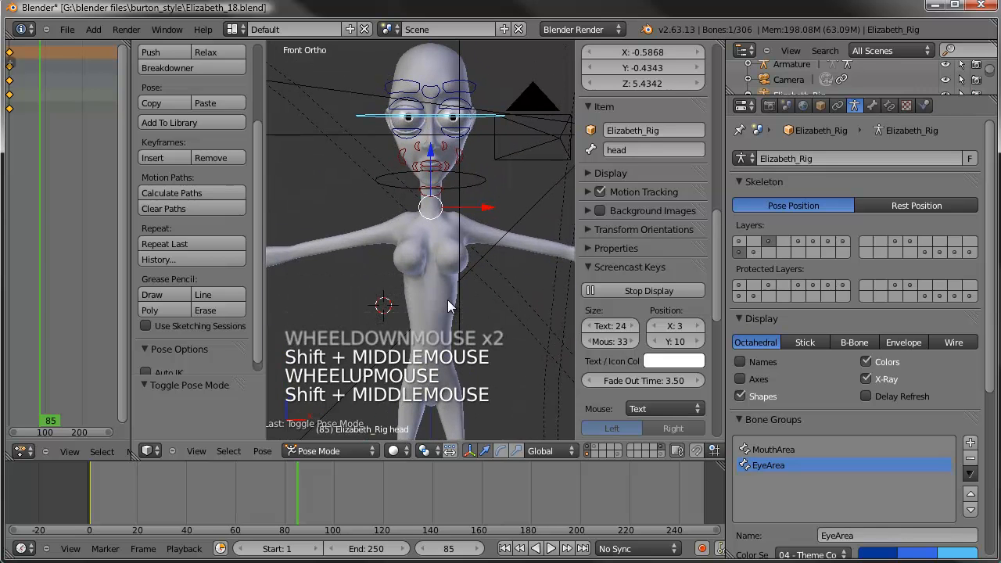
{"action": "left_click_drag", "start_coordinate": [496, 461], "coordinate": [501, 496]}
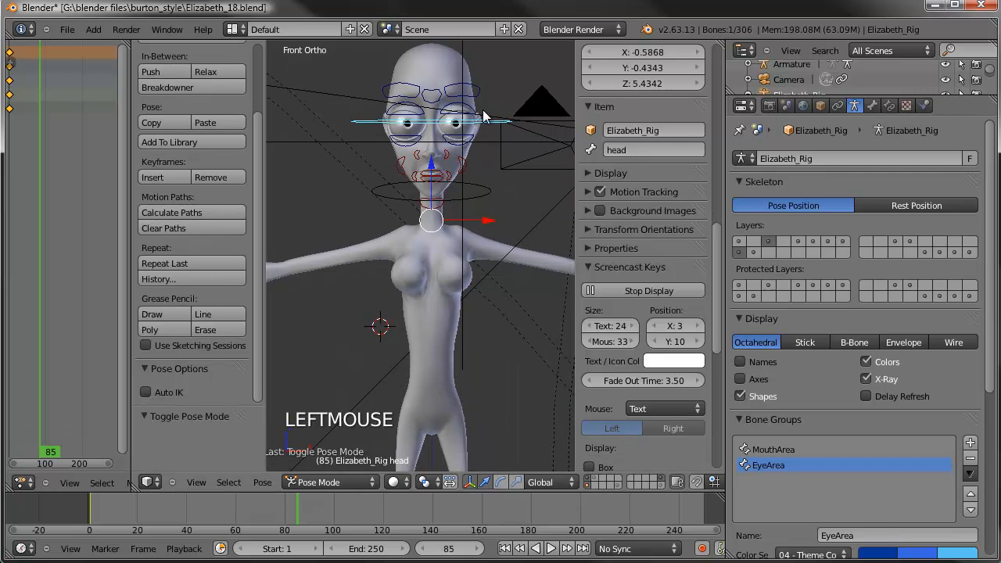
{"action": "right_click", "coordinate": [467, 152]}
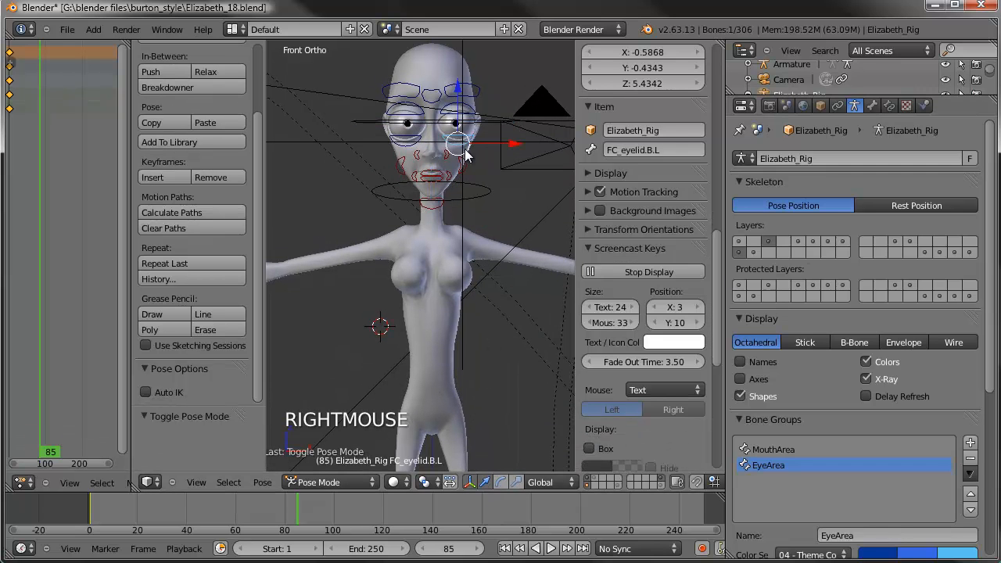
- Try moving the FC_eyelid.B.L lower-eyelid control
{"action": "key", "text": "g"}
{"action": "key", "text": "g"}
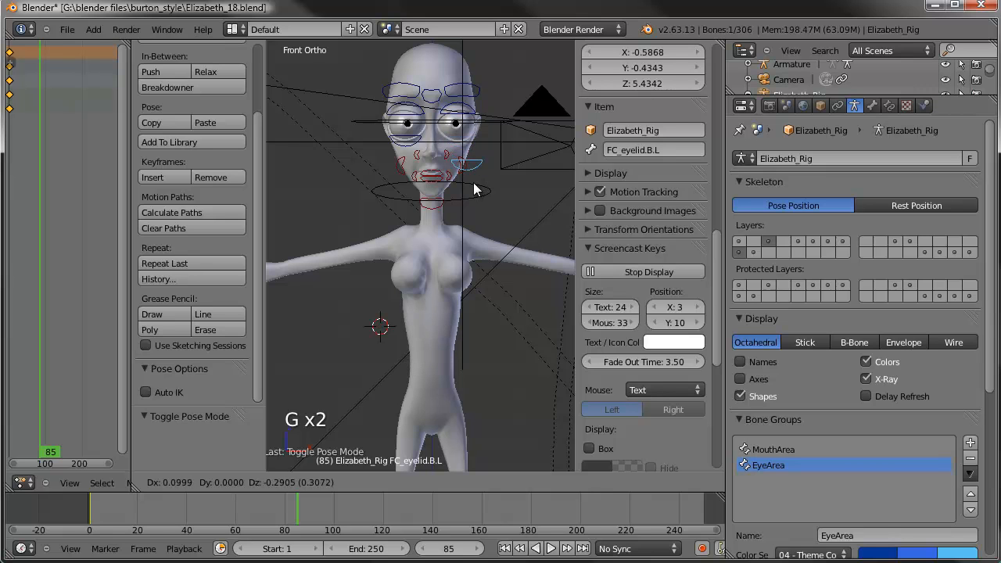
{"action": "right_click", "coordinate": [475, 161]}
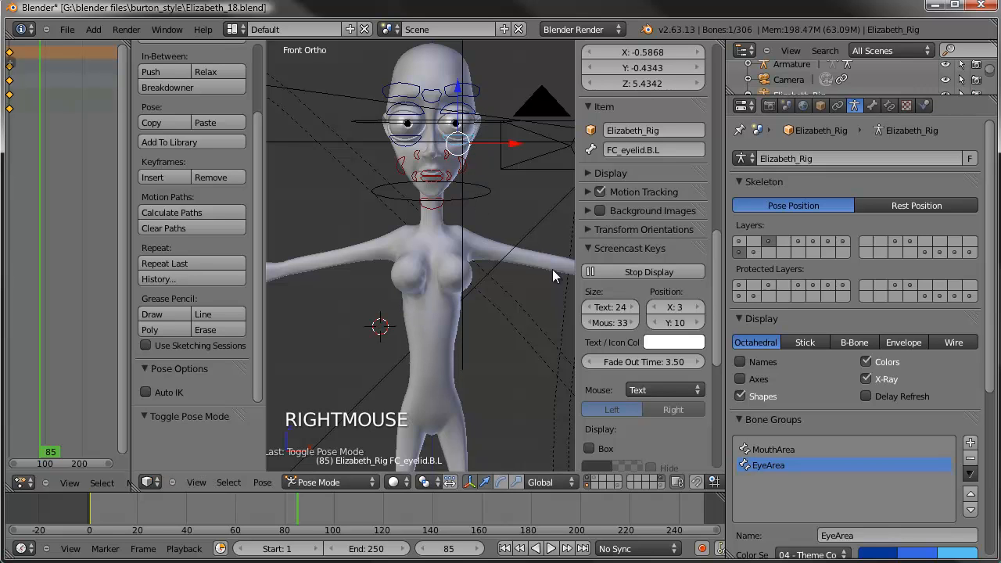
- Open Elizabeth_mesh in Edit Mode and deselect all its vertices
{"action": "right_click", "coordinate": [489, 238]}
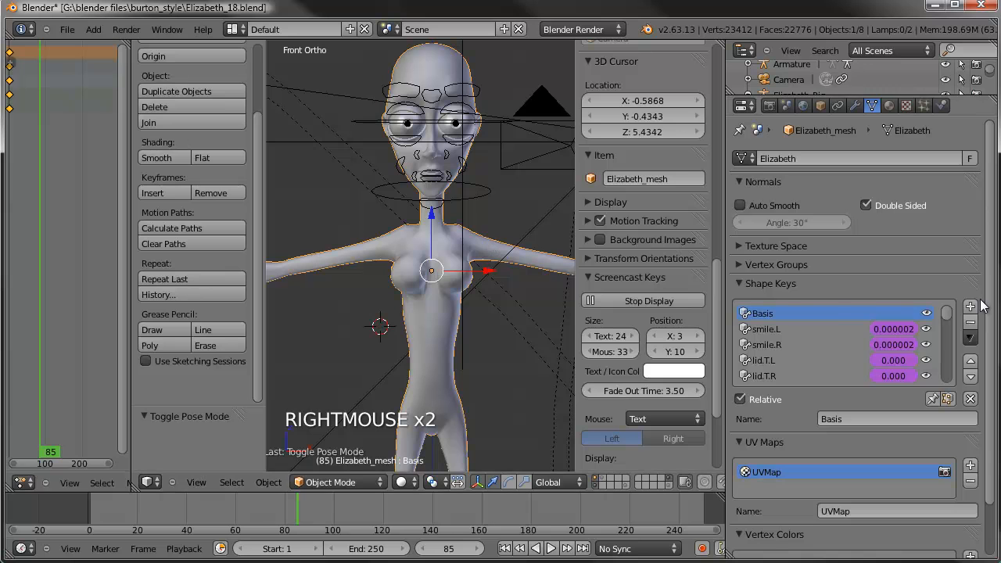
{"action": "key", "text": "Tab"}
{"action": "scroll", "coordinate": [414, 297], "scroll_direction": "down", "scroll_amount": 3}
{"action": "middle_click_drag", "start_coordinate": [414, 297], "coordinate": [433, 196], "text": "shift"}
{"action": "scroll", "coordinate": [422, 205], "scroll_direction": "down", "scroll_amount": 2}
{"action": "key", "text": "a"}
{"action": "key", "text": "c"}
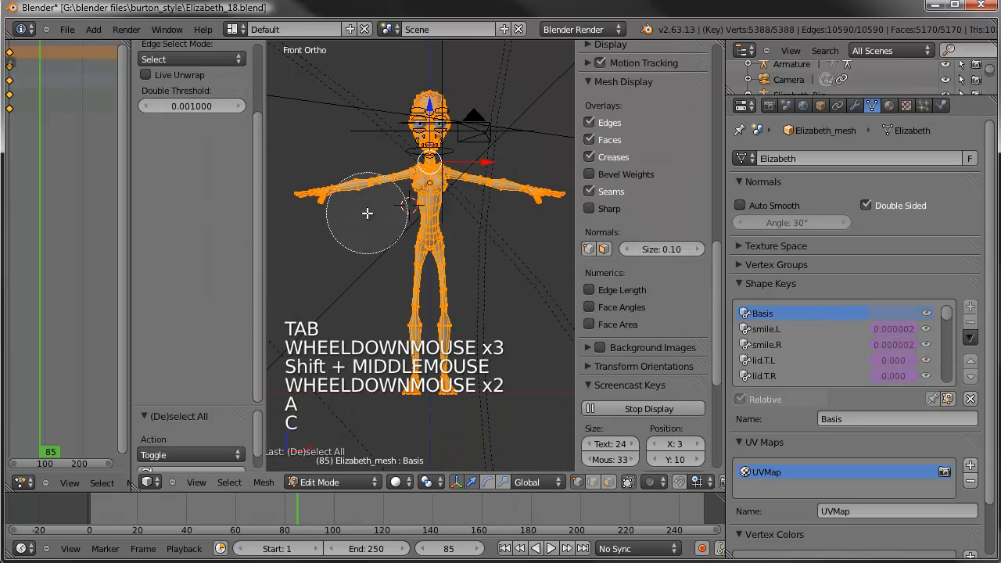
{"action": "right_click", "coordinate": [352, 210]}
{"action": "key", "text": "a"}
- Circle-select the front vertices of the body below the neck, covering the arms, torso and legs
{"action": "key", "text": "c"}
{"action": "mouse_move", "coordinate": [336, 207]}
{"action": "left_mouse_down"}
{"action": "mouse_move", "coordinate": [371, 201]}
{"action": "mouse_move", "coordinate": [410, 214]}
{"action": "mouse_move", "coordinate": [493, 199]}
{"action": "mouse_move", "coordinate": [496, 227]}
{"action": "mouse_move", "coordinate": [435, 302]}
{"action": "mouse_move", "coordinate": [432, 440]}
{"action": "left_mouse_up"}
{"action": "right_click", "coordinate": [436, 294]}
{"action": "middle_click_drag", "start_coordinate": [436, 294], "coordinate": [294, 203], "text": "shift"}
{"action": "scroll", "coordinate": [446, 196], "scroll_direction": "up", "scroll_amount": 4}
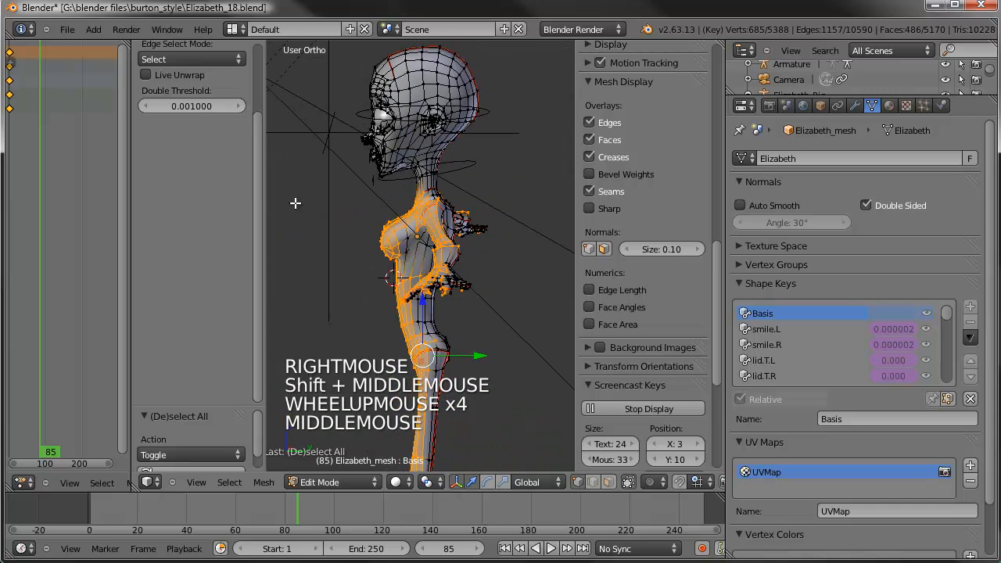
- Allow selecting through the mesh and circle-select the rest of the arms and torso from the right side view
{"action": "left_click", "coordinate": [627, 481]}
{"action": "key", "text": "KP_3"}
{"action": "key", "text": "c"}
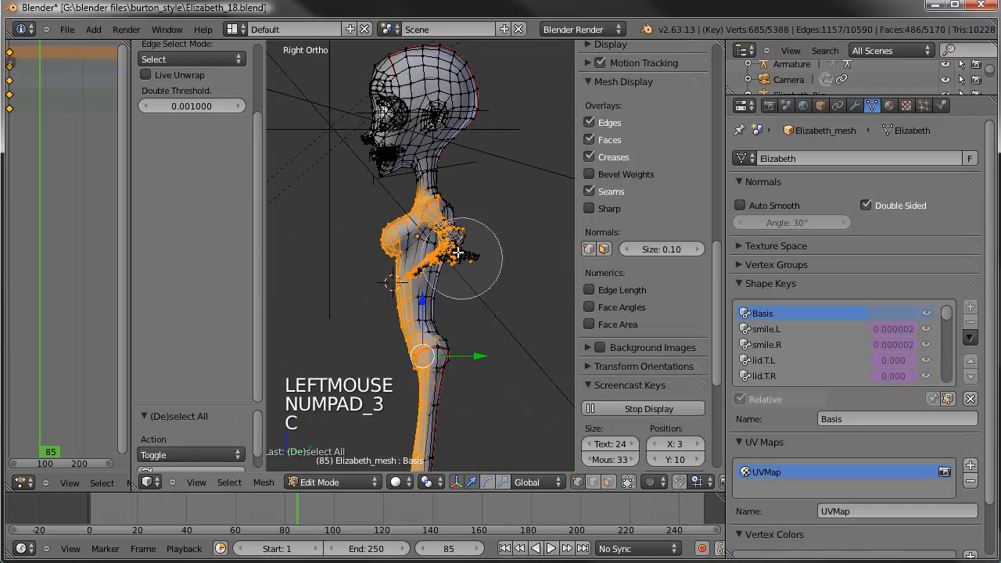
{"action": "left_click_drag", "start_coordinate": [447, 220], "coordinate": [469, 384]}
{"action": "right_click", "coordinate": [469, 383]}
- Add the remaining leg and foot vertices to the body selection, leaving the head and neck unselected
{"action": "middle_click_drag", "start_coordinate": [446, 434], "coordinate": [441, 250], "text": "shift"}
{"action": "key", "text": "c"}
{"action": "left_click_drag", "start_coordinate": [415, 331], "coordinate": [462, 357]}
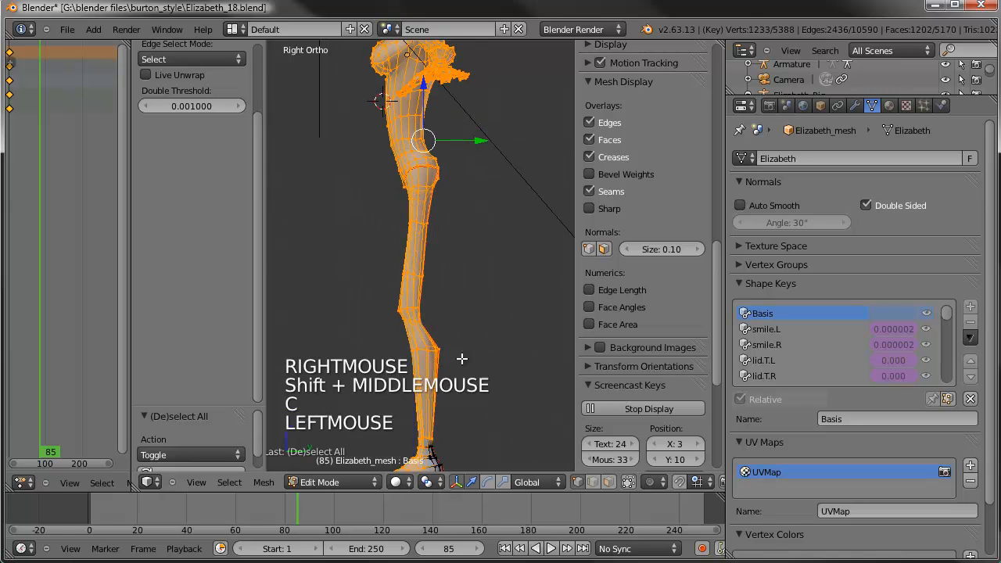
{"action": "middle_click_drag", "start_coordinate": [462, 357], "coordinate": [462, 250], "text": "shift"}
{"action": "key", "text": "c"}
{"action": "right_click", "coordinate": [442, 391]}
{"action": "scroll", "coordinate": [442, 391], "scroll_direction": "down", "scroll_amount": 3}
{"action": "middle_click_drag", "start_coordinate": [443, 391], "coordinate": [479, 146], "text": "shift"}
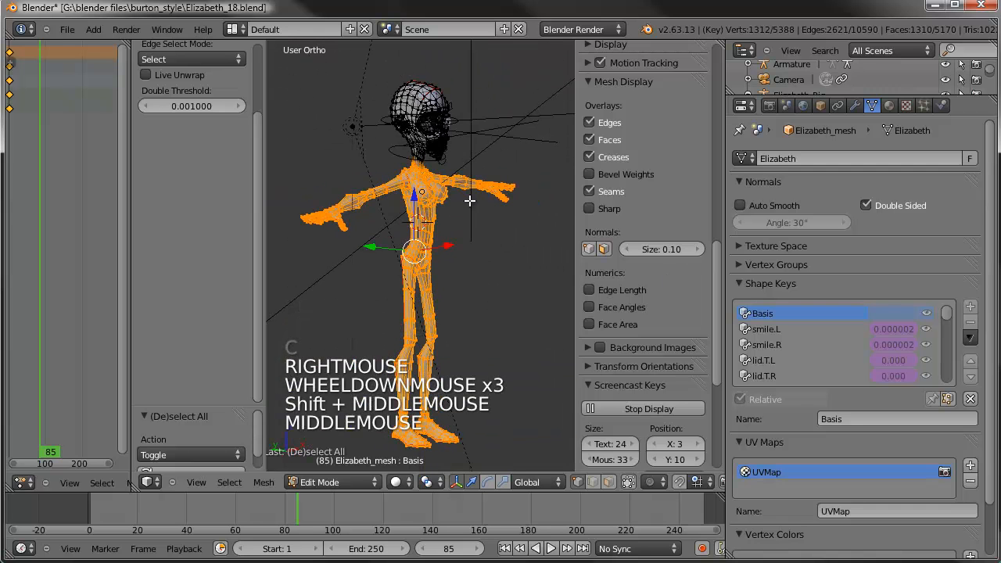
- Run Shape Propagate on the selected body vertices with the Basis shape key active
{"action": "scroll", "coordinate": [466, 199], "scroll_direction": "up", "scroll_amount": 4}
{"action": "middle_click_drag", "start_coordinate": [465, 196], "coordinate": [452, 306], "text": "shift"}
{"action": "key", "text": "KP_1"}
{"action": "key", "text": "space"}
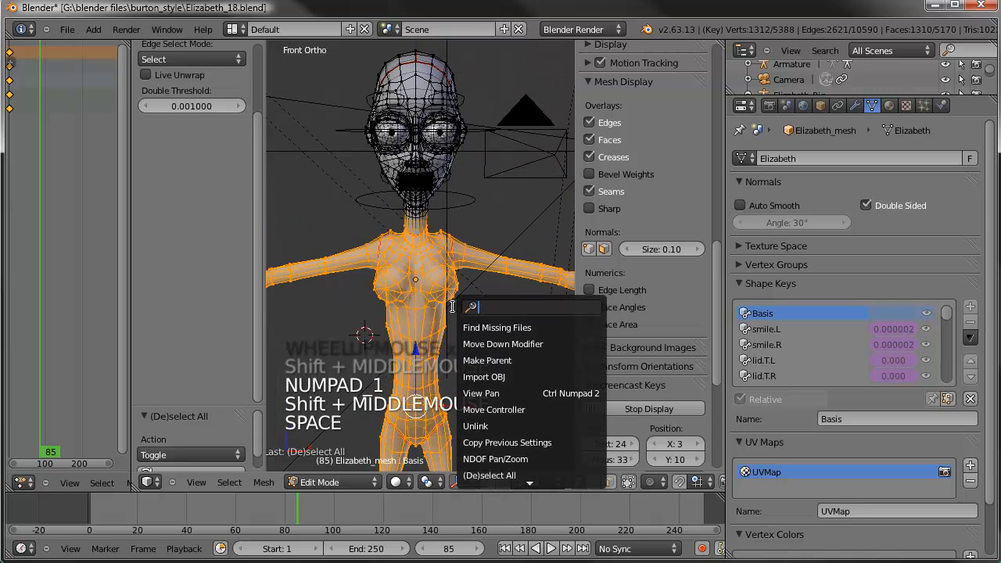
{"action": "type", "text": "shap"}
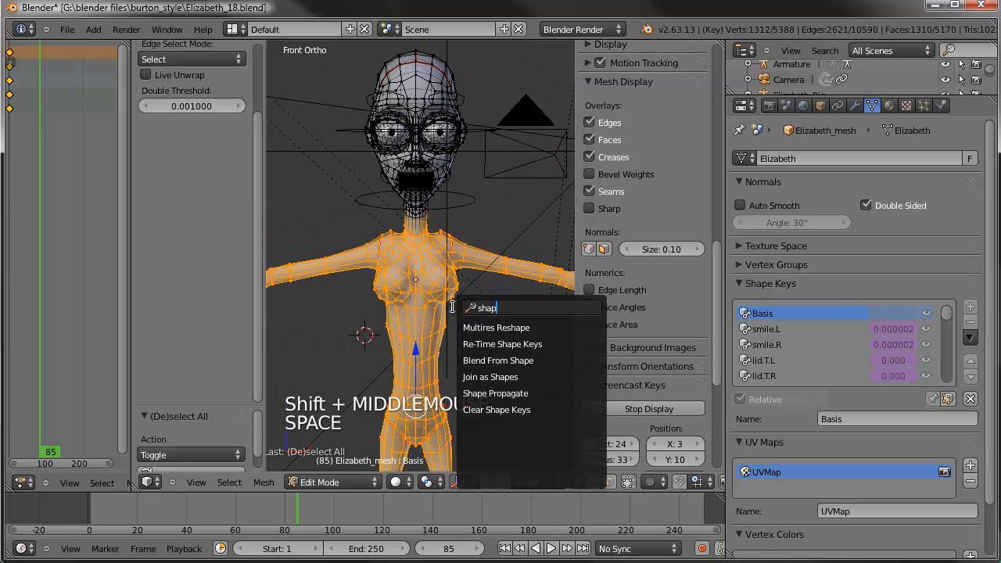
{"action": "type", "text": "e p"}
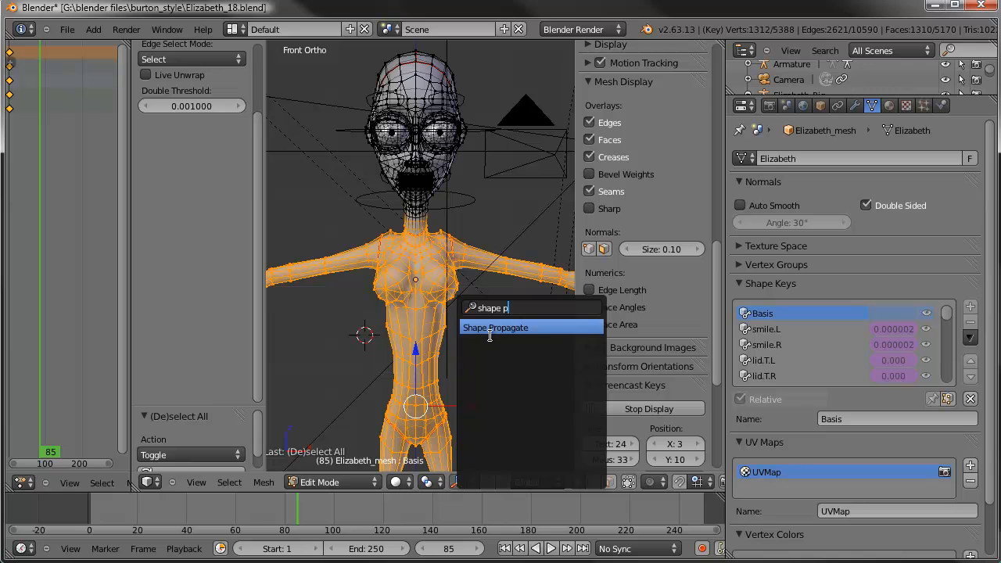
{"action": "left_click", "coordinate": [488, 328]}
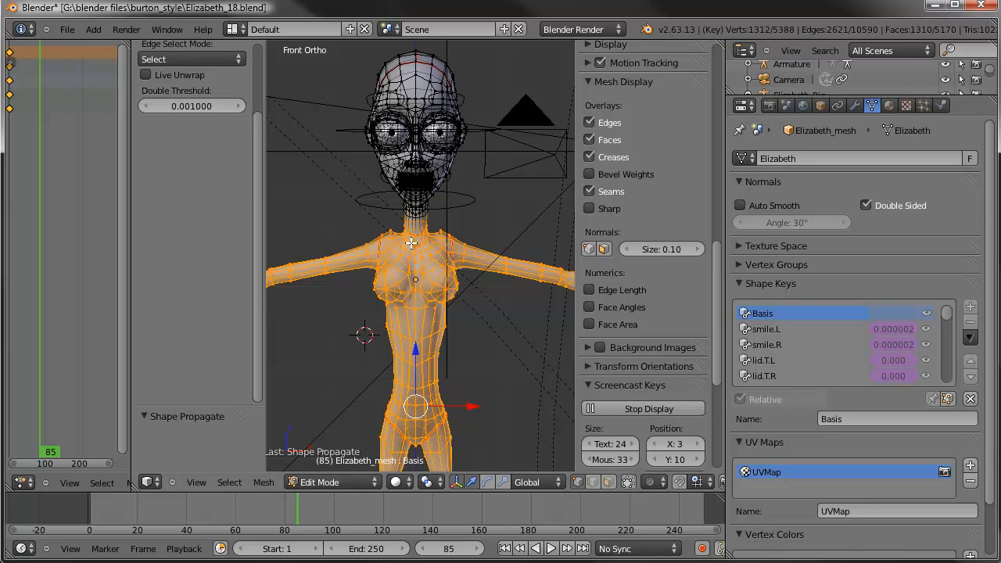
- Return Elizabeth_mesh to Object Mode and save over Elizabeth_18.blend
{"action": "key", "text": "Tab"}
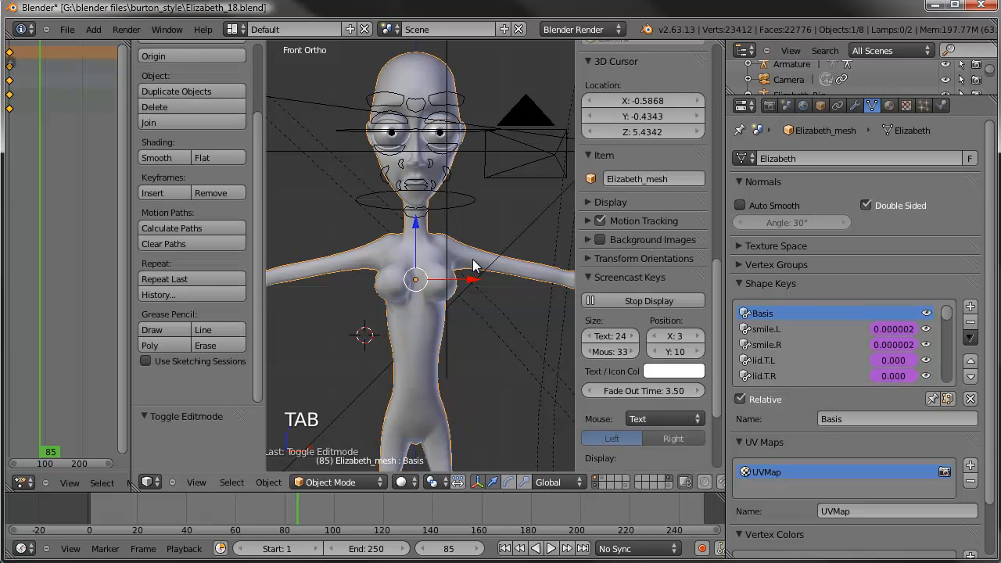
{"action": "key", "text": "ctrl+s"}
{"action": "left_click", "coordinate": [474, 255]}
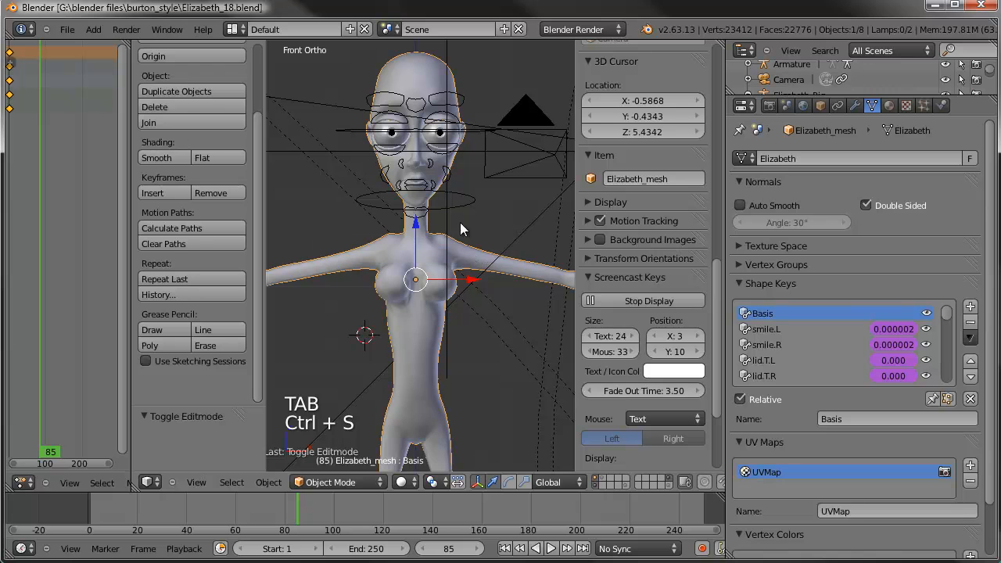
- Try moving the FC_sneer.L control and the FC_eyelid.B.L lower-eyelid control
{"action": "right_click", "coordinate": [437, 166]}
{"action": "key", "text": "g"}
{"action": "key", "text": "g"}
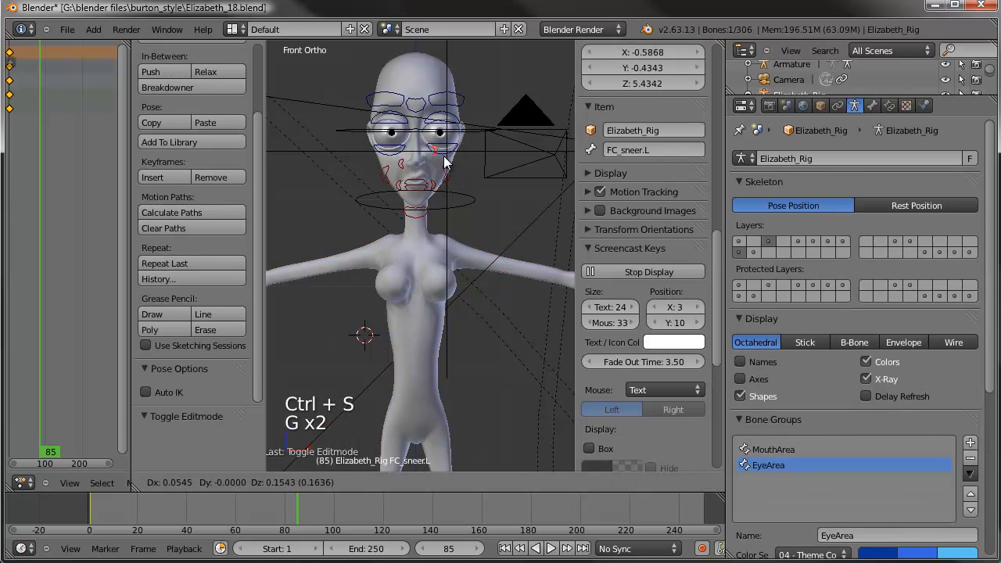
{"action": "right_click", "coordinate": [444, 162]}
{"action": "right_click", "coordinate": [441, 150]}
{"action": "key", "text": "g"}
{"action": "key", "text": "g"}
{"action": "key", "text": "g"}
{"action": "right_click", "coordinate": [414, 197]}
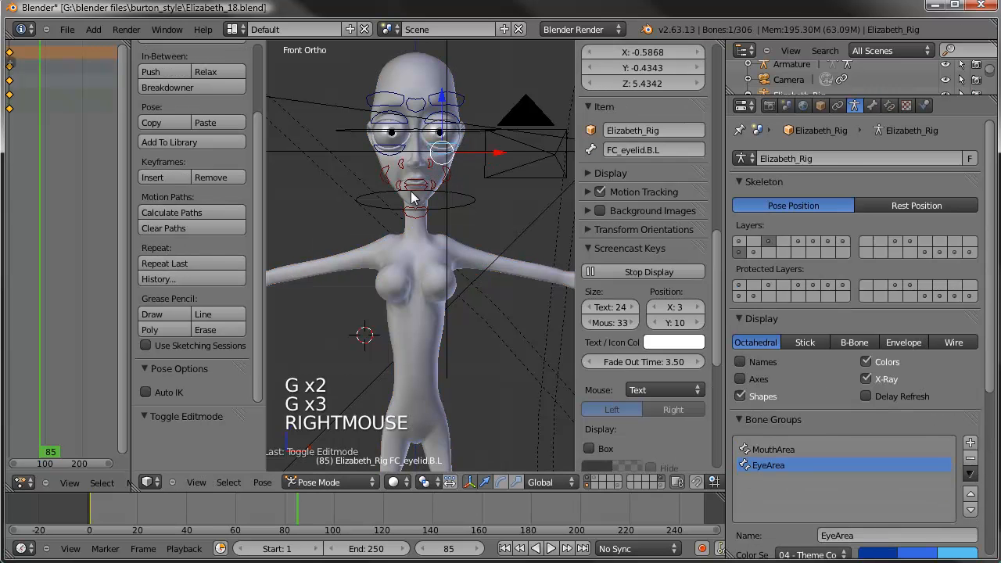
- Try moving the FC_eyelid.T.R upper-eyelid control downward
{"action": "right_click", "coordinate": [402, 141]}
{"action": "right_click", "coordinate": [401, 133]}
{"action": "key", "text": "g"}
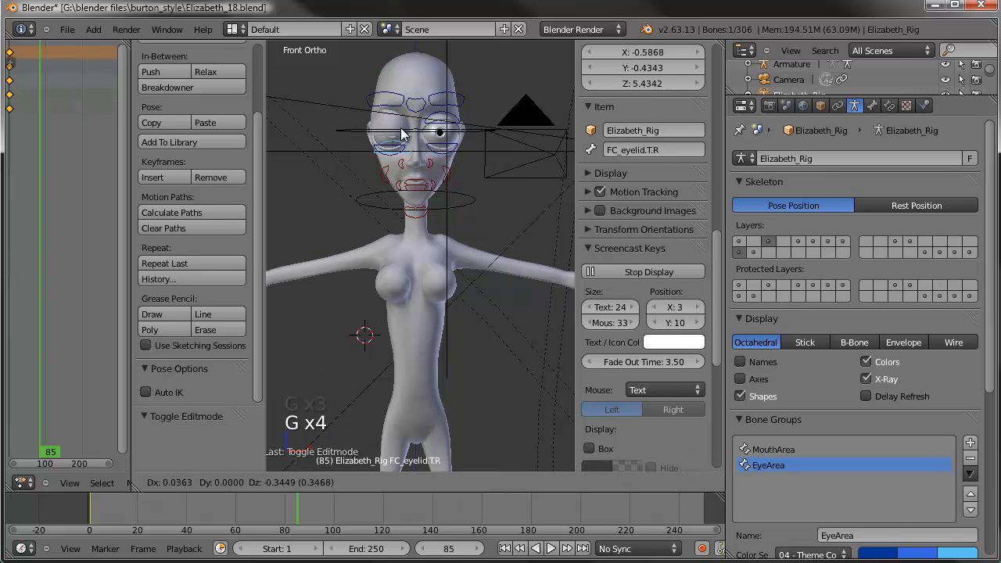
{"action": "right_click", "coordinate": [400, 160]}
- Try moving the cheek controls on both sides of the face, including FC_cheek.L
{"action": "right_click", "coordinate": [391, 172]}
{"action": "key", "text": "g"}
{"action": "key", "text": "g"}
{"action": "key", "text": "g"}
{"action": "right_click", "coordinate": [379, 165]}
{"action": "key", "text": "g"}
{"action": "right_click", "coordinate": [437, 179]}
{"action": "right_click", "coordinate": [447, 176]}
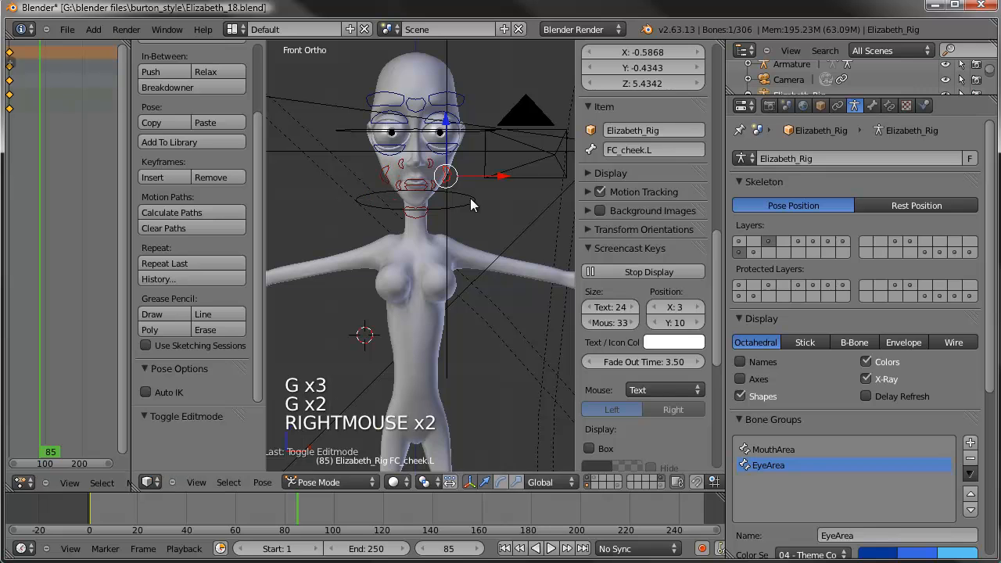
{"action": "key", "text": "g"}
{"action": "key", "text": "g"}
{"action": "key", "text": "g"}
{"action": "right_click", "coordinate": [469, 230]}
- Try rotating the head bone with free trackball rotation while viewing the face at an angle
{"action": "key", "text": "a"}
{"action": "middle_click_drag", "start_coordinate": [469, 233], "coordinate": [480, 273], "text": "shift"}
{"action": "scroll", "coordinate": [472, 216], "scroll_direction": "up", "scroll_amount": 1}
{"action": "middle_click_drag", "start_coordinate": [421, 235], "coordinate": [450, 286]}
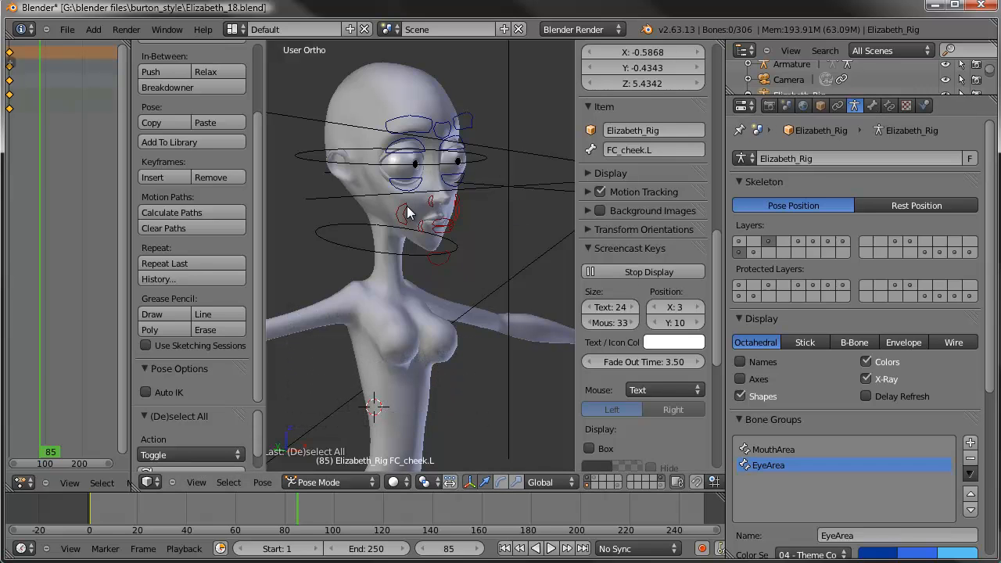
{"action": "middle_click_drag", "start_coordinate": [407, 208], "coordinate": [455, 238]}
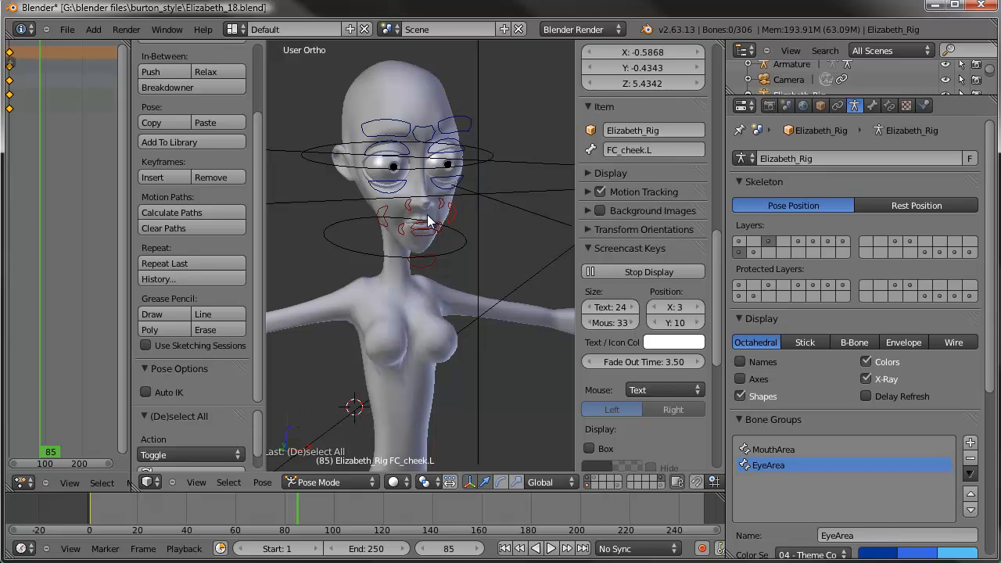
{"action": "right_click", "coordinate": [472, 164]}
{"action": "key", "text": "r"}
{"action": "key", "text": "r"}
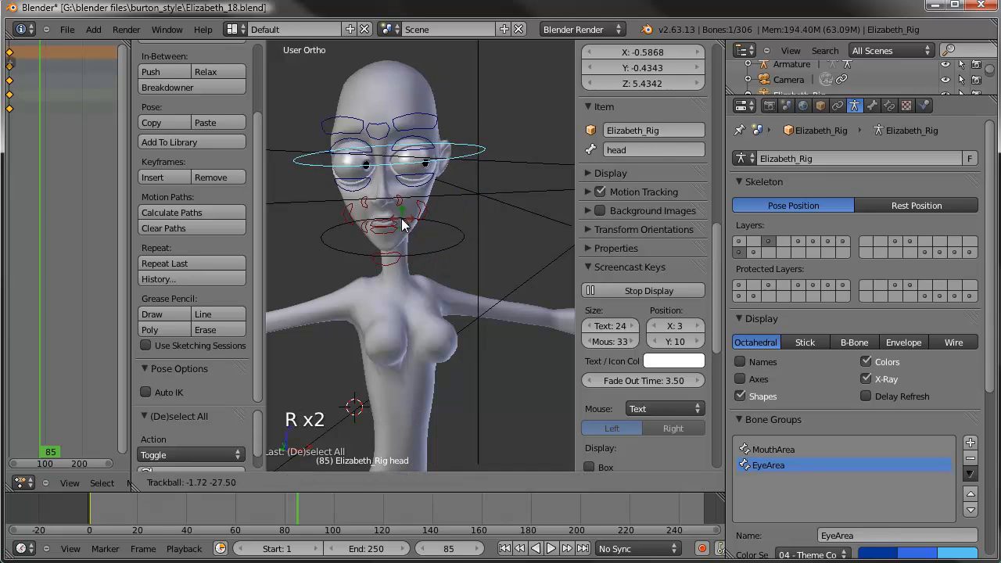
{"action": "right_click", "coordinate": [473, 225]}
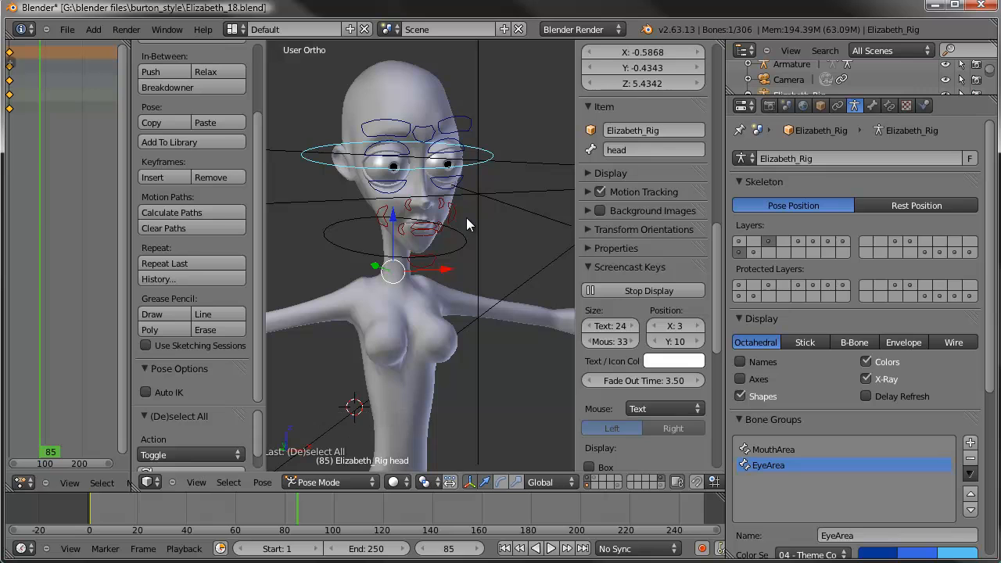
- Deselect all bones of Elizabeth_Rig
{"action": "middle_click_drag", "start_coordinate": [466, 218], "coordinate": [476, 145], "text": "shift"}
{"action": "scroll", "coordinate": [476, 145], "scroll_direction": "down", "scroll_amount": 4}
{"action": "key", "text": "a"}
{"action": "middle_click_drag", "start_coordinate": [474, 195], "coordinate": [442, 210], "text": "shift"}
{"action": "scroll", "coordinate": [446, 213], "scroll_direction": "down", "scroll_amount": 2}
{"action": "mouse_move", "coordinate": [443, 210]}
{"action": "middle_mouse_down", "text": "shift"}
{"action": "mouse_move", "coordinate": [424, 213]}
{"action": "mouse_move", "coordinate": [479, 207]}
{"action": "mouse_move", "coordinate": [459, 211]}
{"action": "middle_mouse_up", "text": "shift"}
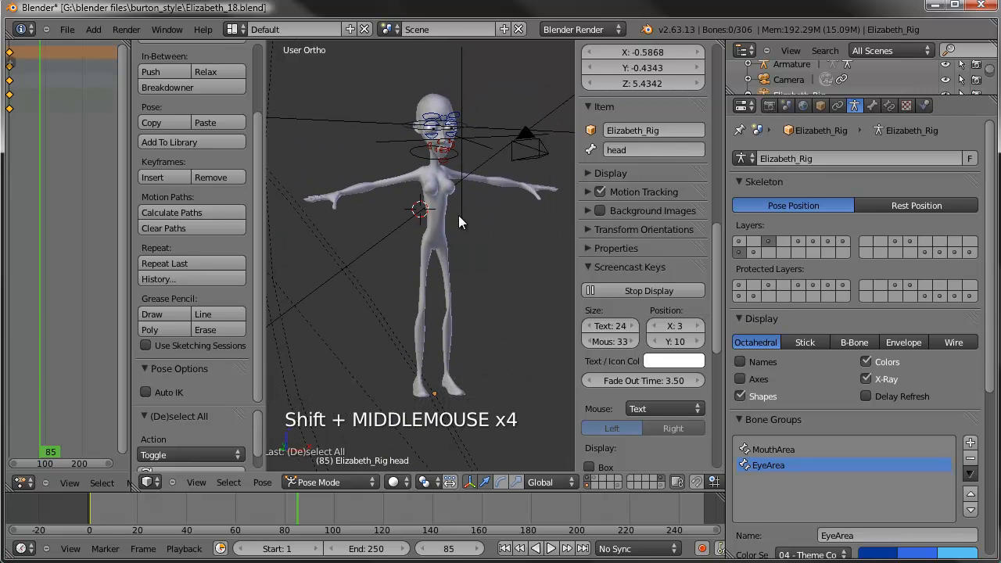